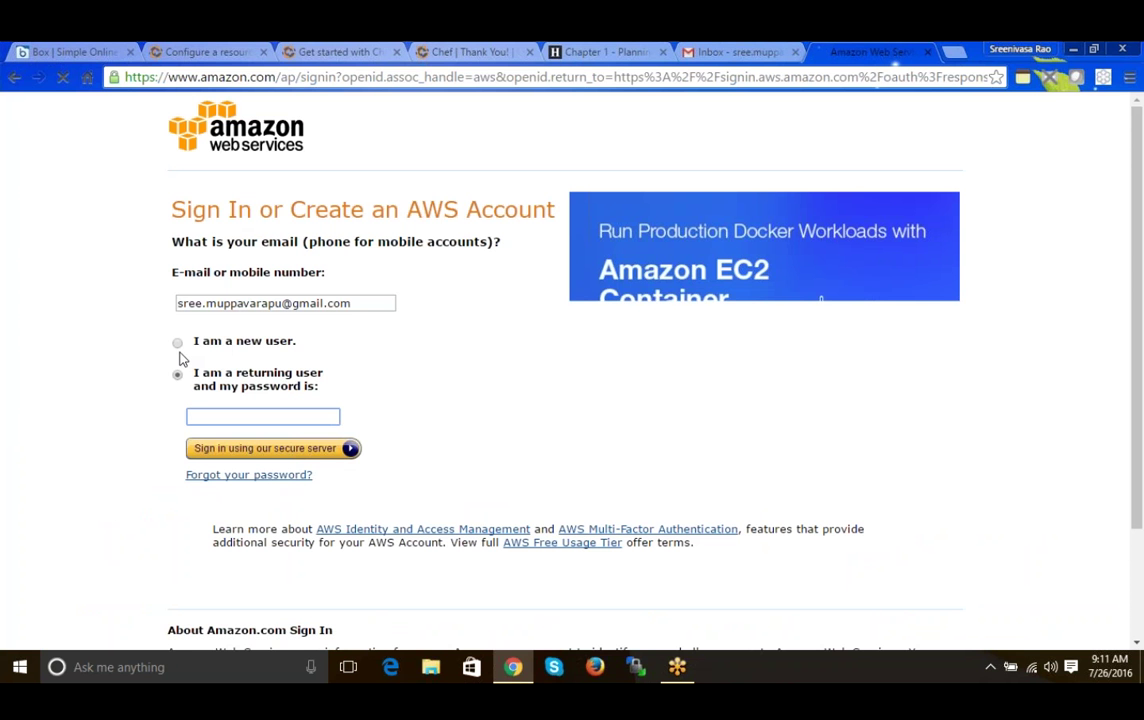
- Choose 'I am a returning user' and correct the start of the account e-mail address
{"action": "left_click", "coordinate": [178, 343]}
{"action": "left_click", "coordinate": [203, 303]}
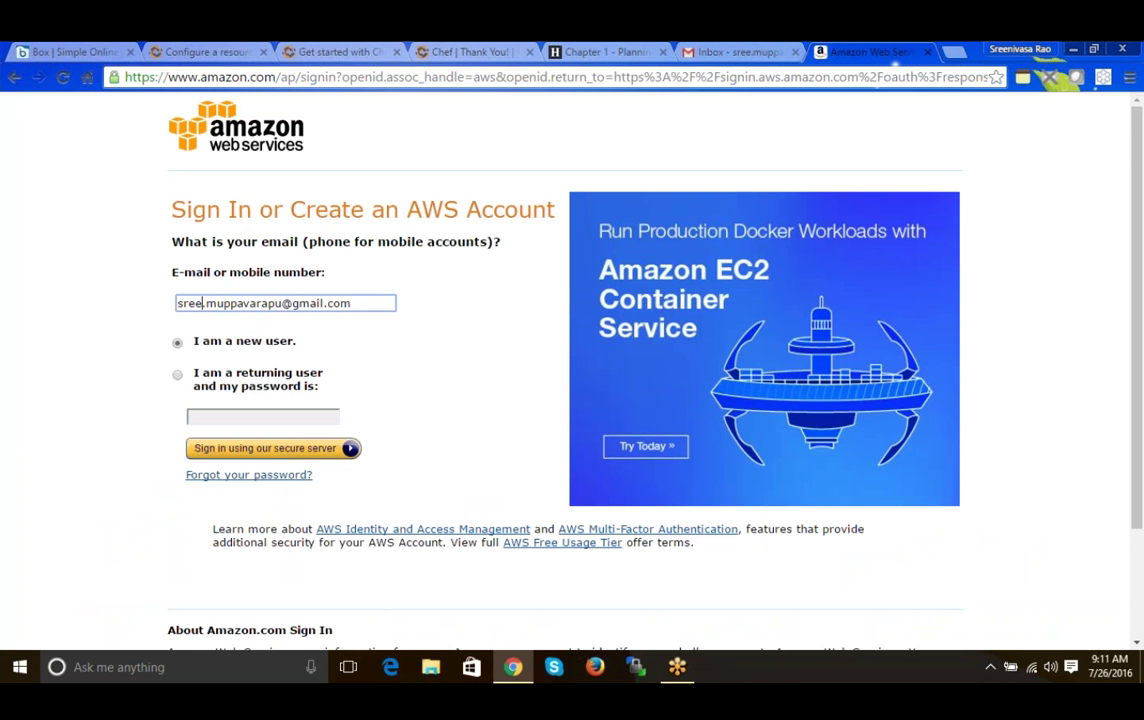
{"action": "left_click_drag", "start_coordinate": [203, 303], "coordinate": [177, 303]}
{"action": "left_click", "coordinate": [178, 376]}
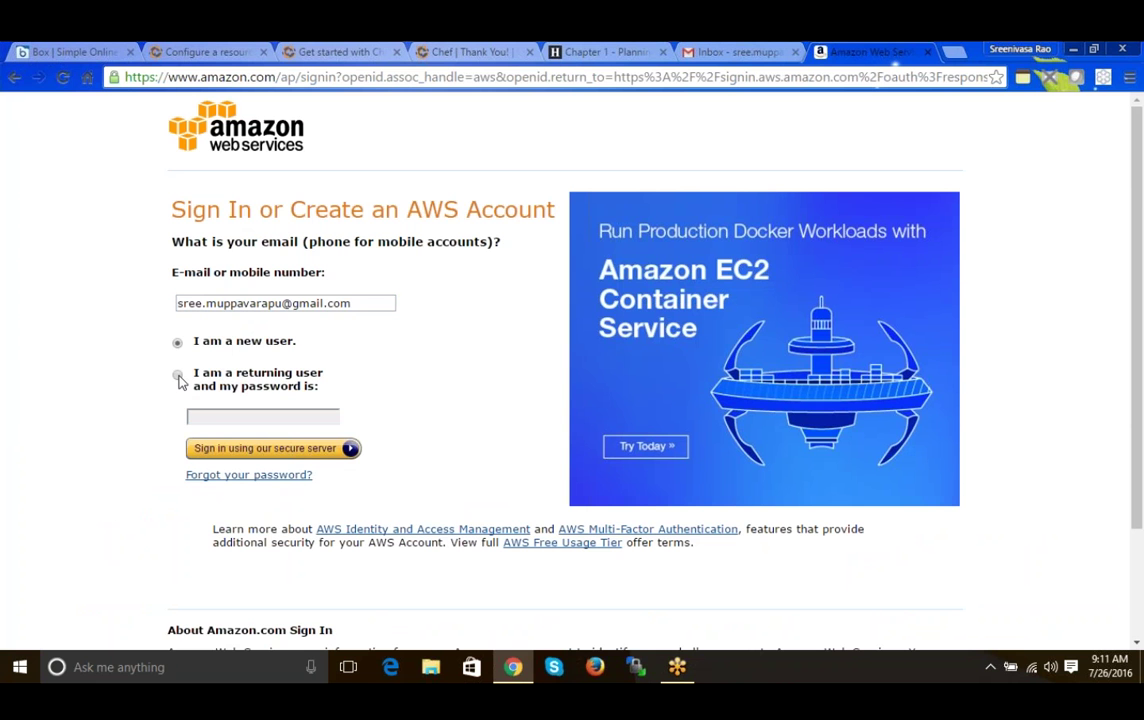
{"action": "left_click", "coordinate": [178, 376]}
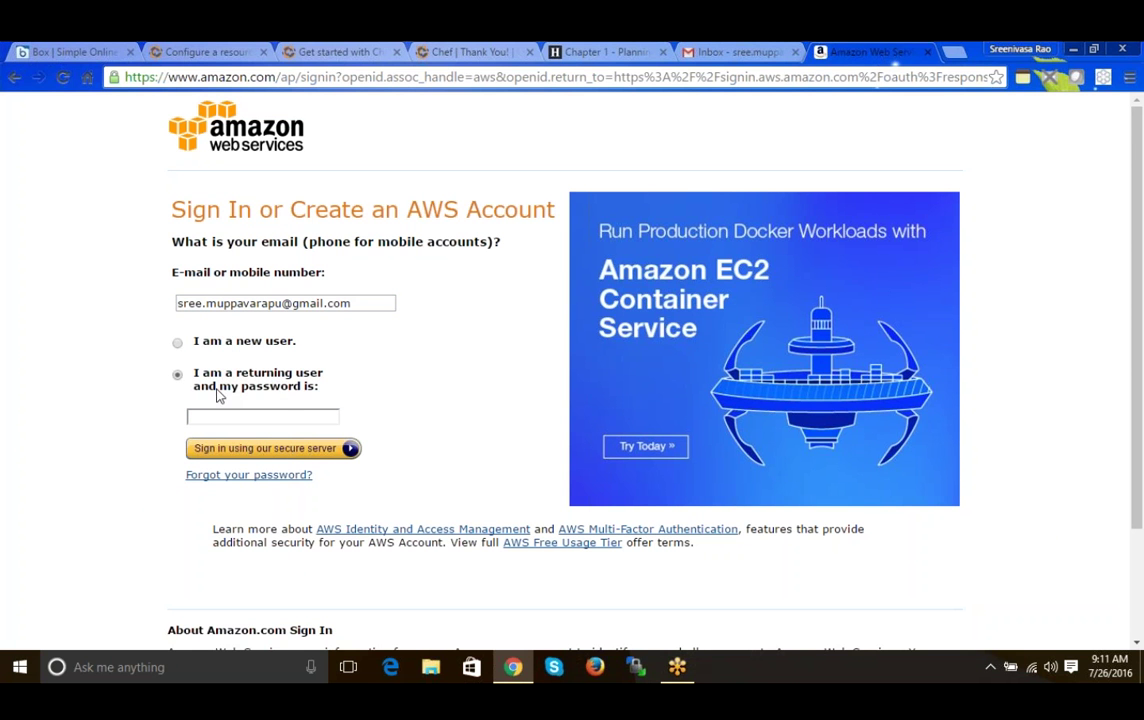
{"action": "left_click", "coordinate": [206, 302]}
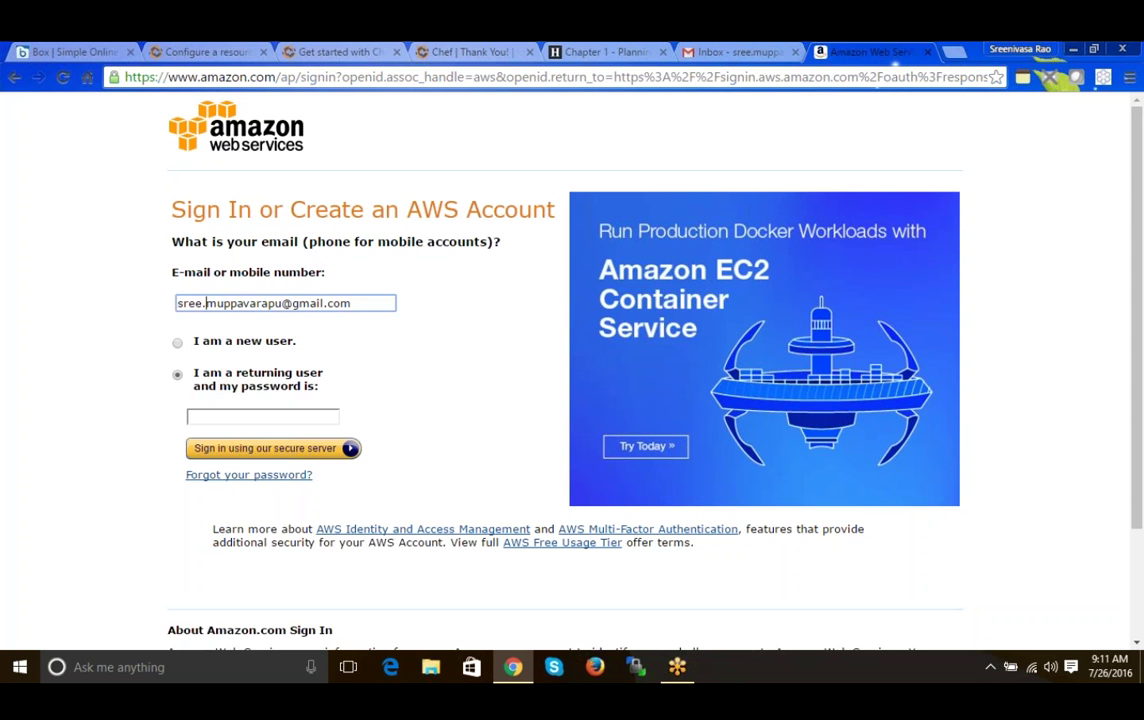
{"action": "left_click_drag", "start_coordinate": [206, 302], "coordinate": [177, 303]}
{"action": "key", "text": "BackSpace"}
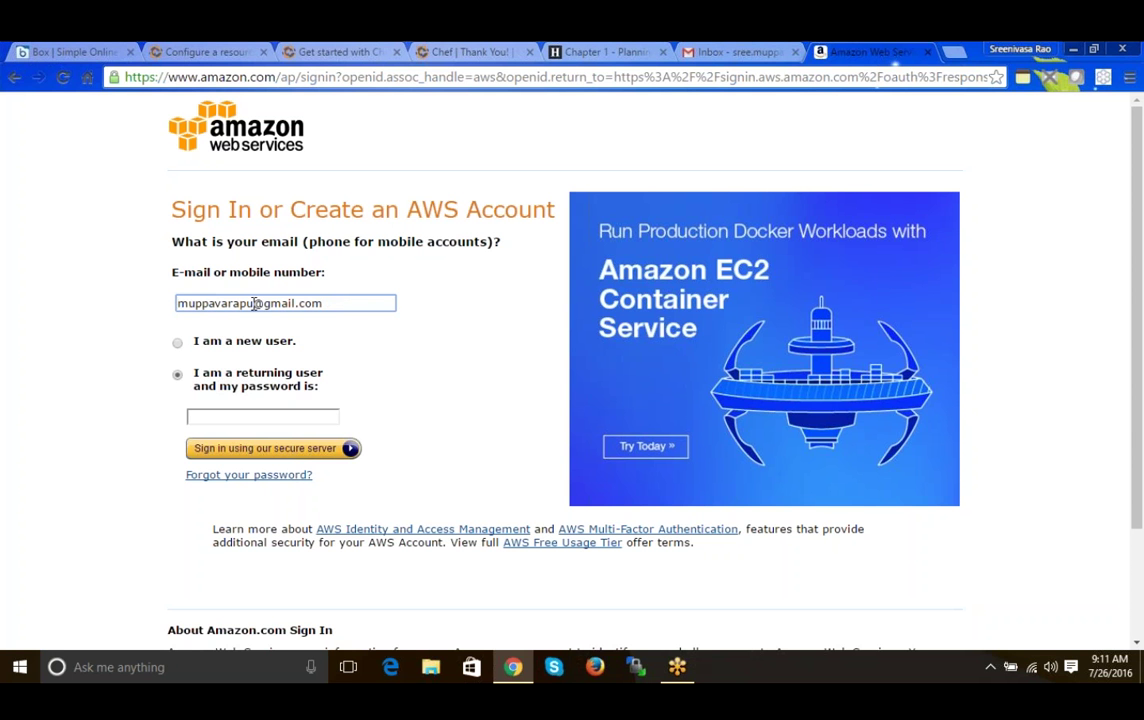
{"action": "left_click", "coordinate": [255, 303]}
{"action": "type", "text": "mca"}
- Enter the account password and submit the sign-in form
{"action": "left_click", "coordinate": [253, 421]}
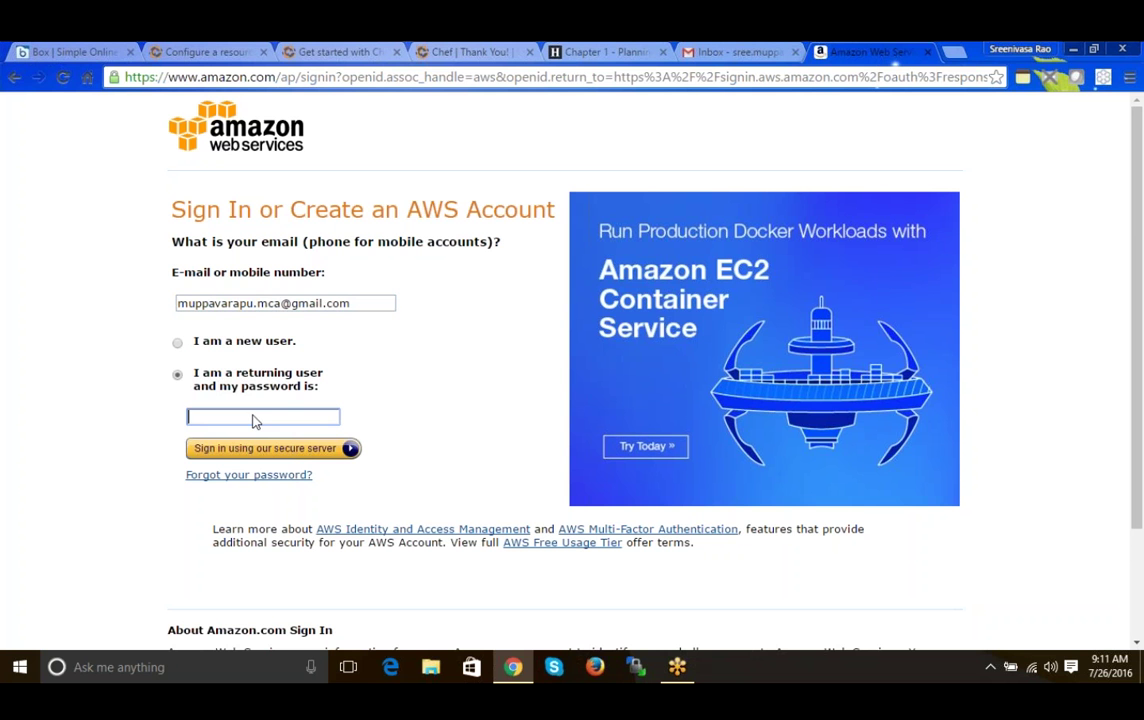
{"action": "type", "text": "••••••••••••"}
{"action": "key", "text": "Return"}
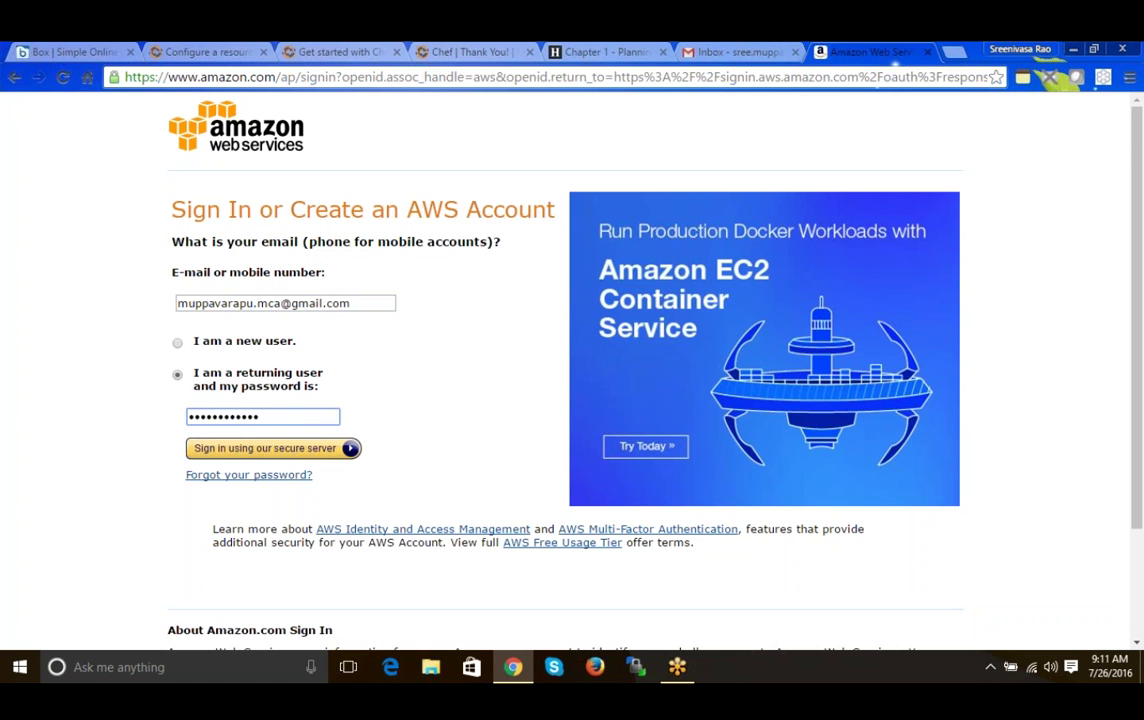
{"action": "left_click", "coordinate": [253, 449]}
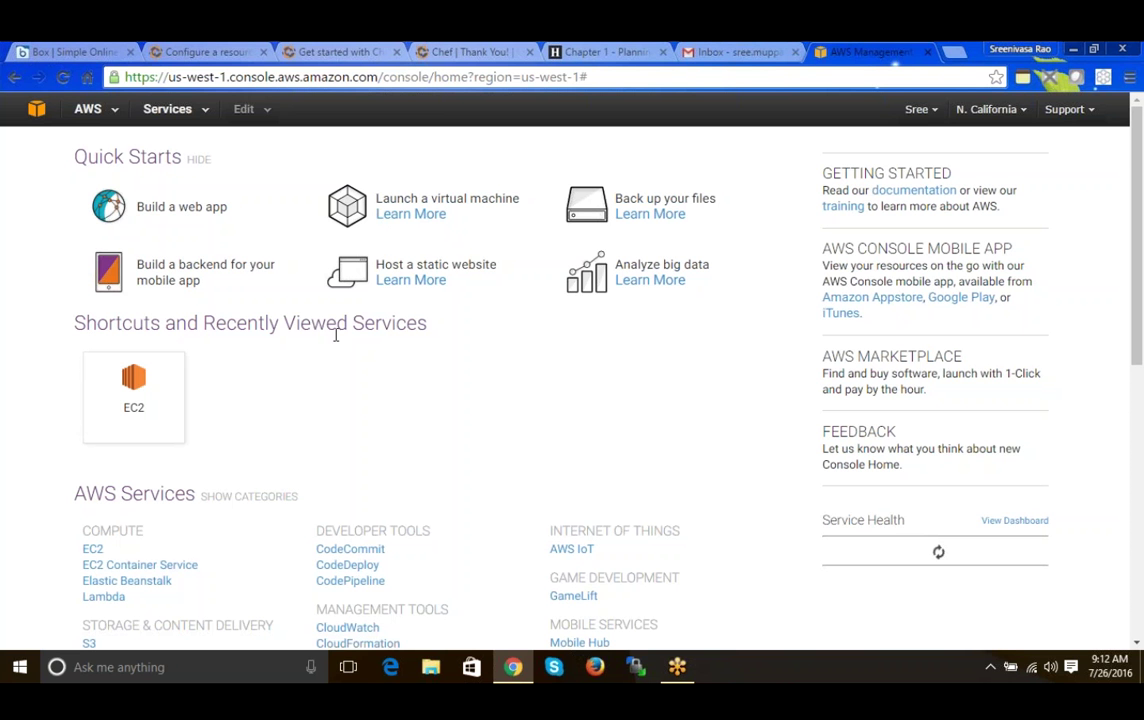
- Wait for the N. California console home to load, with EC2 among recently viewed services
{"action": "mouse_move", "coordinate": [133, 390]}
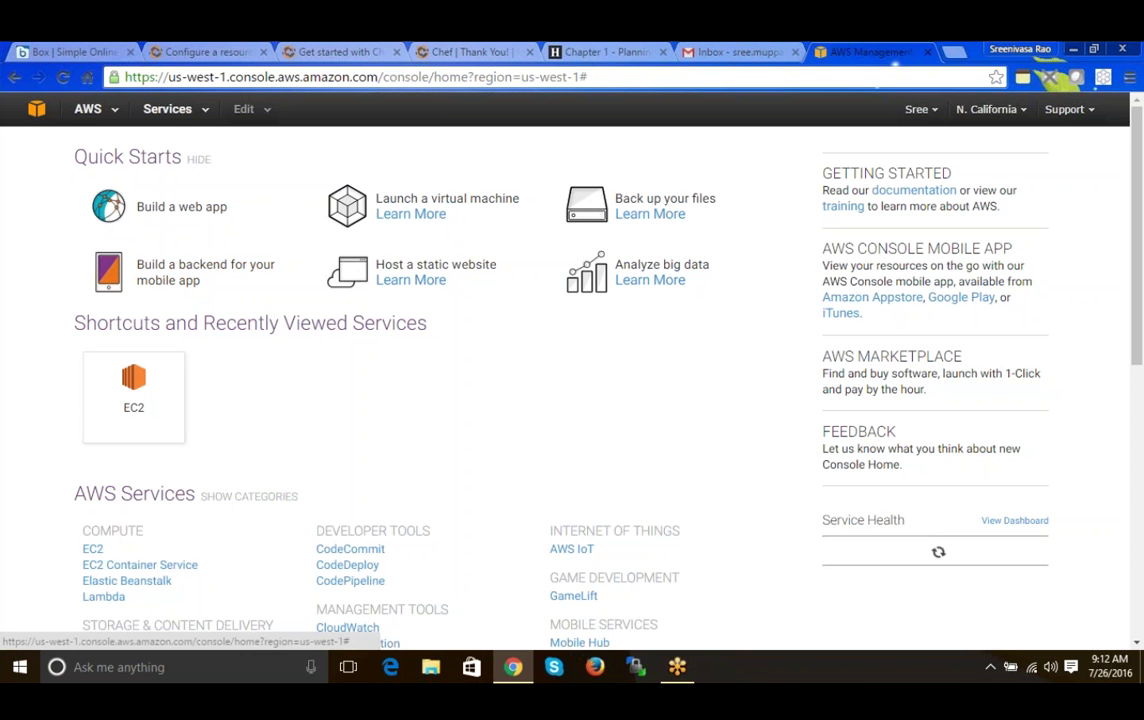
- Open EC2 from the Compute group of the Services menu
{"action": "left_click", "coordinate": [193, 112]}
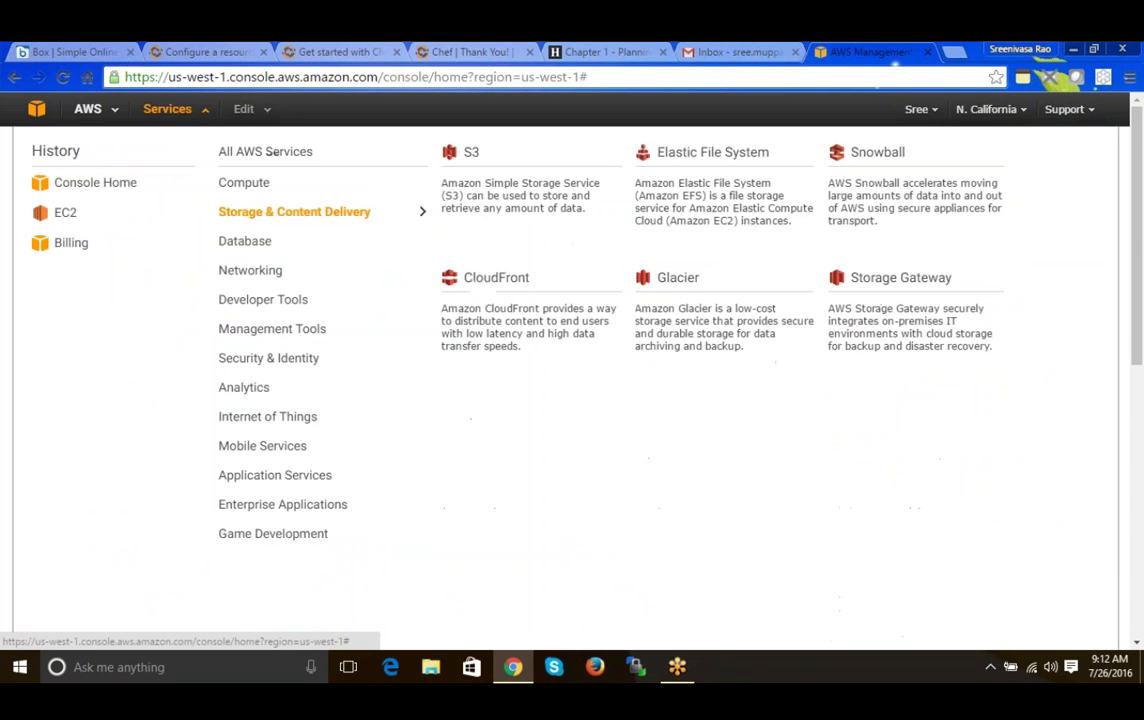
{"action": "mouse_move", "coordinate": [238, 192]}
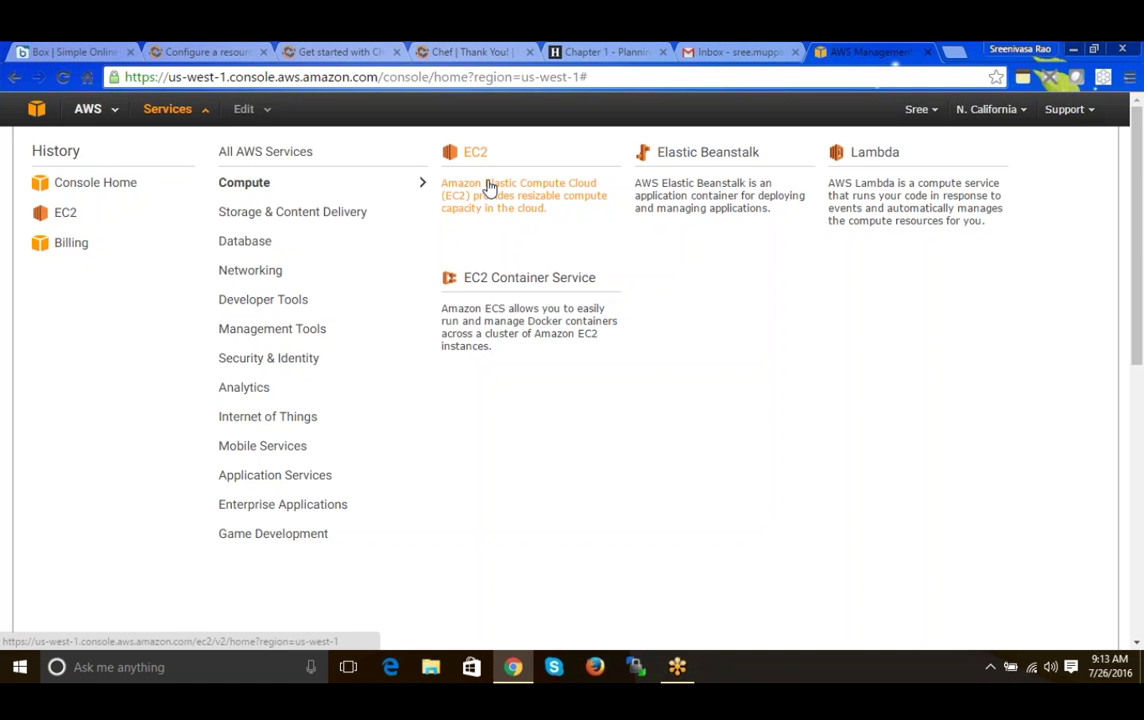
{"action": "left_click", "coordinate": [489, 188]}
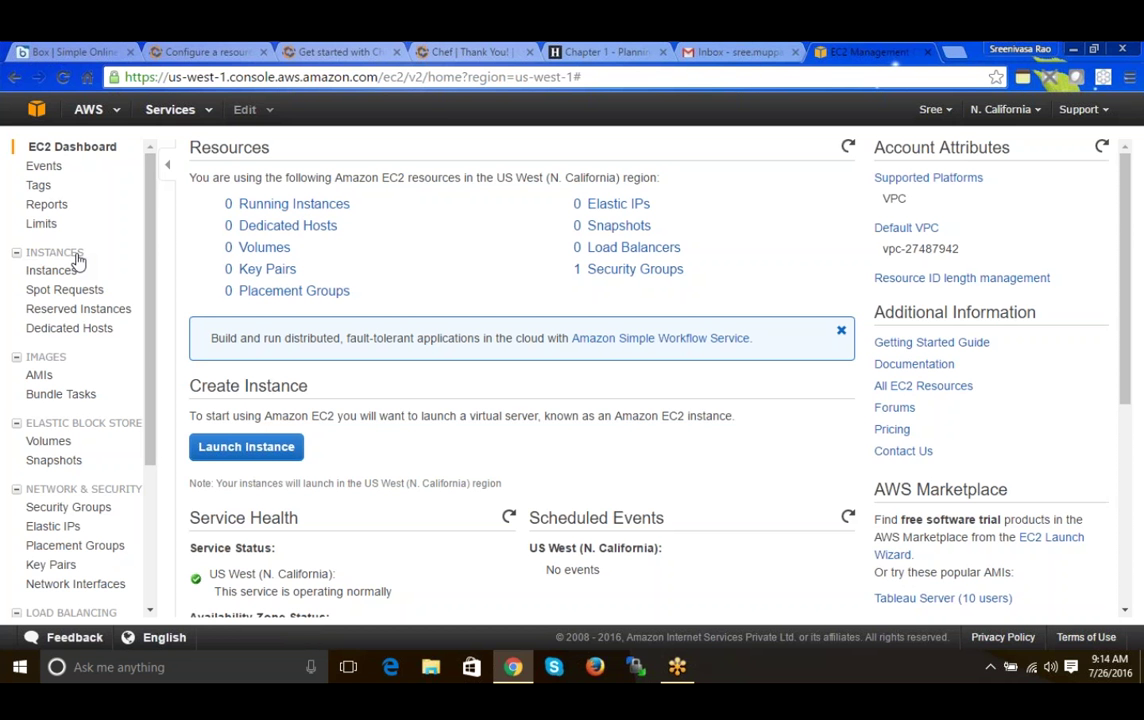
- Check the empty Instances list, then start the Launch Instance wizard
{"action": "left_click", "coordinate": [52, 272]}
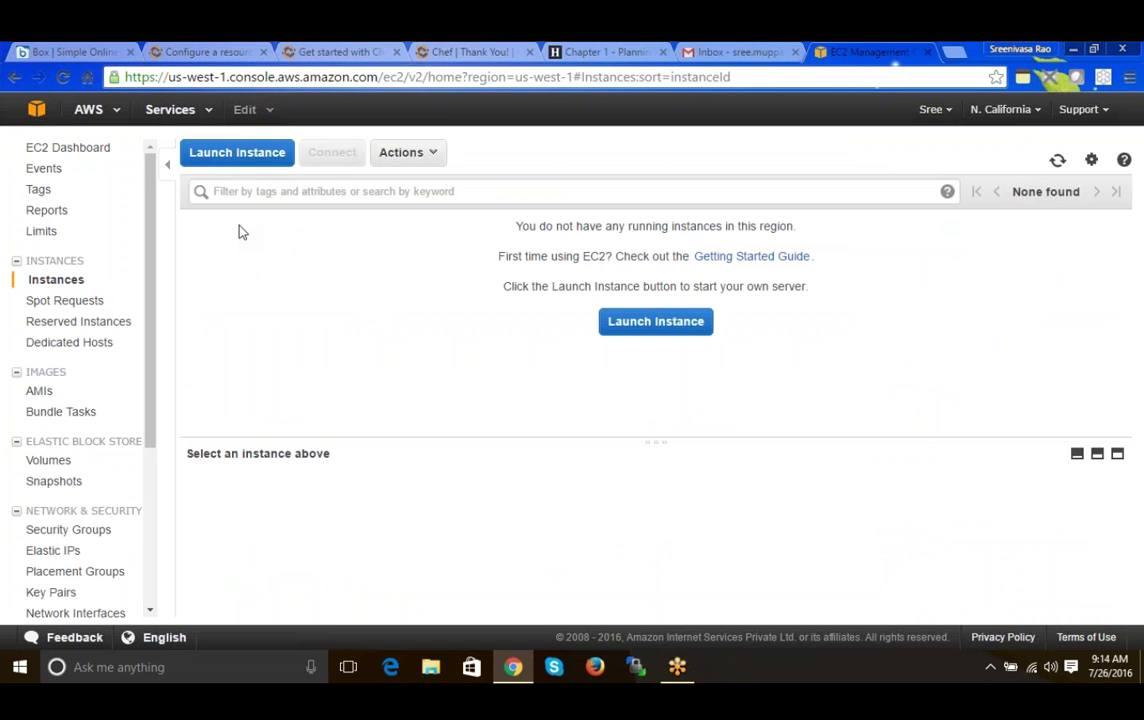
{"action": "left_click", "coordinate": [250, 160]}
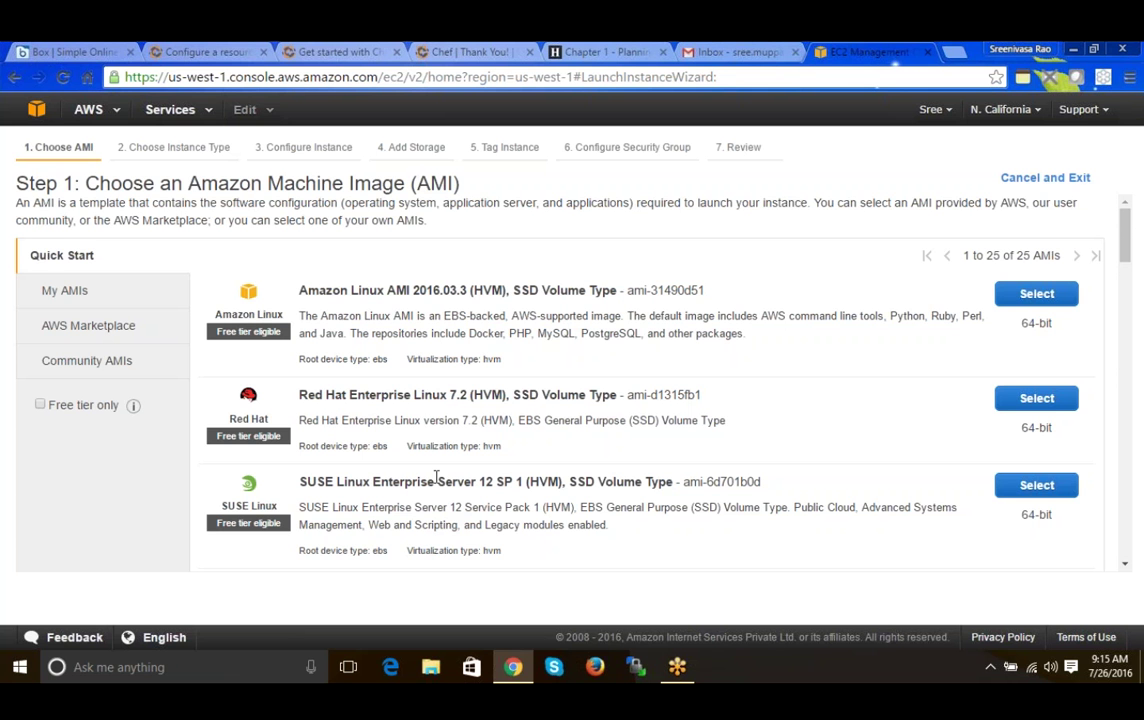
- Scroll through the 25 Quick Start AMIs and back up to Amazon Linux
{"action": "mouse_move", "coordinate": [1127, 246]}
{"action": "left_mouse_down"}
{"action": "mouse_move", "coordinate": [1124, 300]}
{"action": "mouse_move", "coordinate": [1129, 228]}
{"action": "left_mouse_up"}
{"action": "left_click_drag", "start_coordinate": [1133, 268], "coordinate": [1133, 337]}
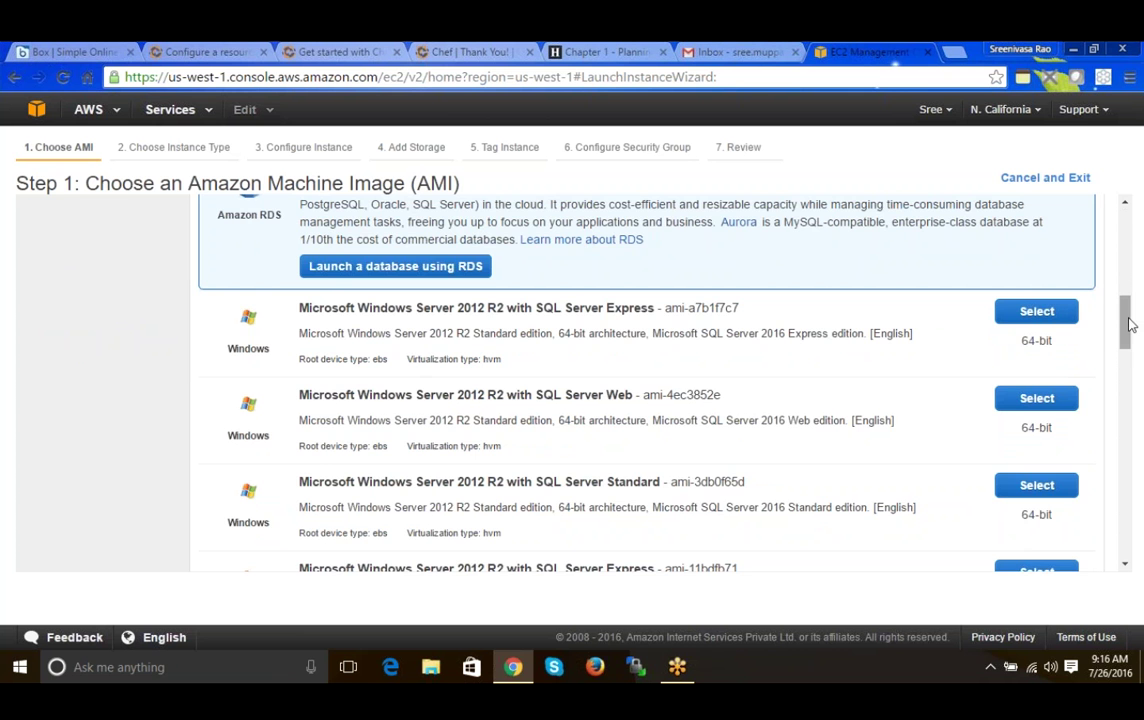
{"action": "left_click_drag", "start_coordinate": [1130, 323], "coordinate": [1126, 238]}
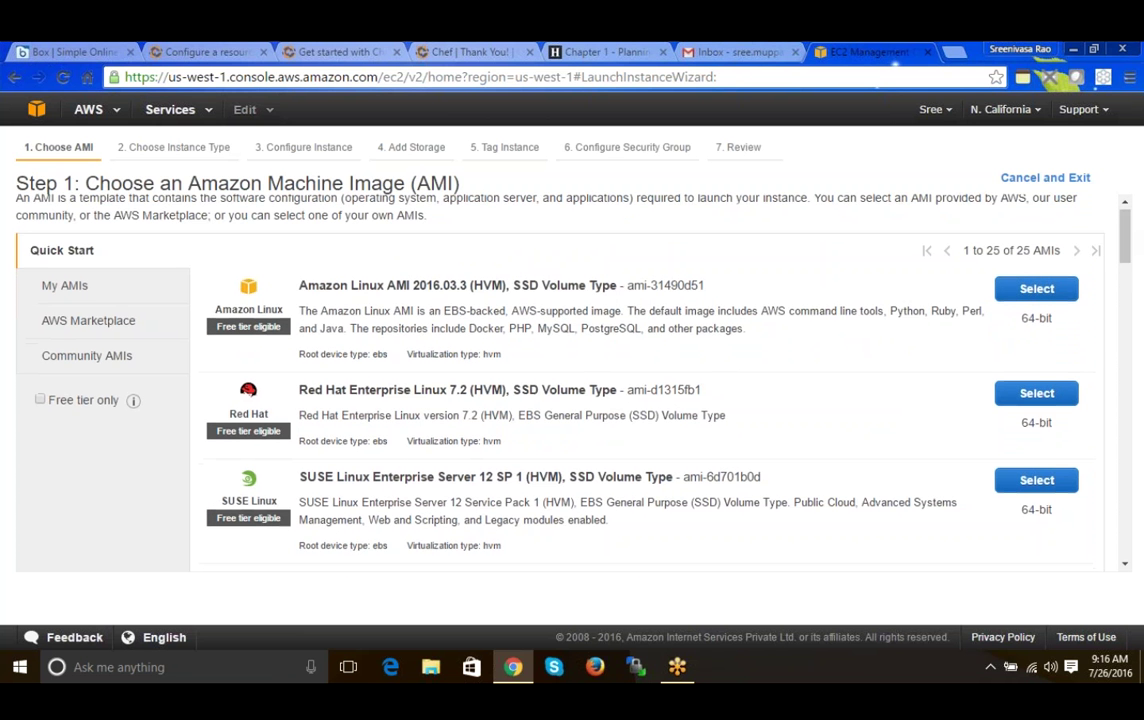
- Read through the Amazon Linux AMI 2016.03.3 (HVM) name and description, highlighting key parts
{"action": "left_click_drag", "start_coordinate": [349, 286], "coordinate": [443, 288]}
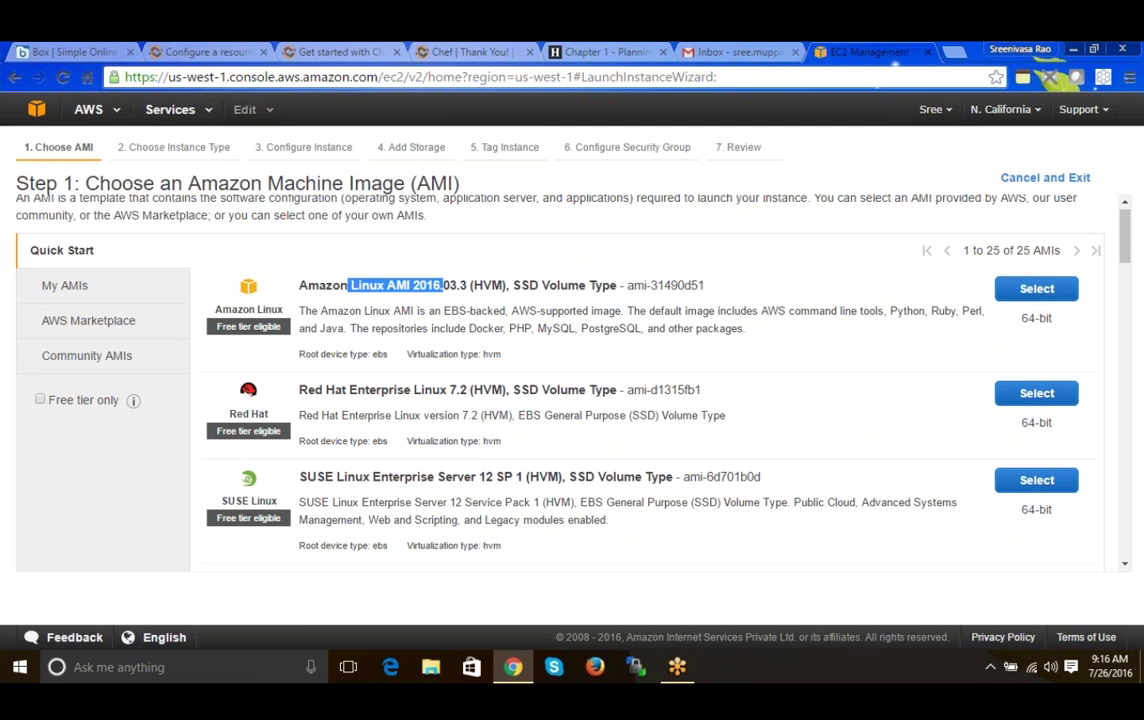
{"action": "left_click", "coordinate": [443, 288]}
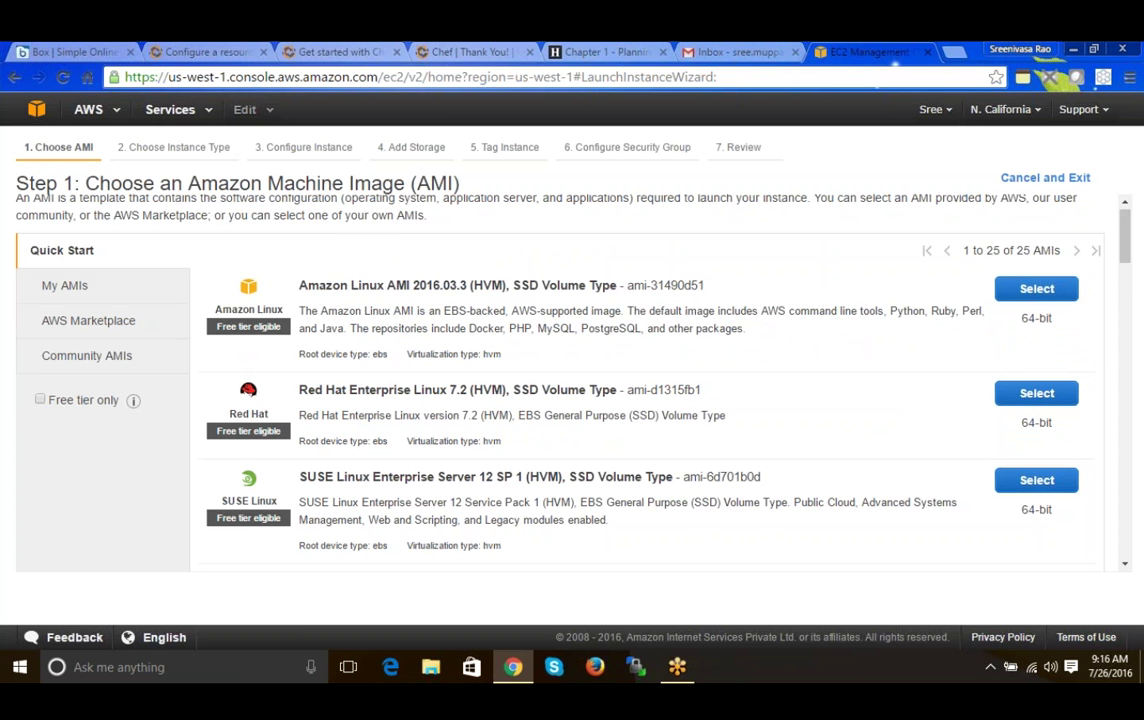
{"action": "left_click_drag", "start_coordinate": [299, 286], "coordinate": [414, 289]}
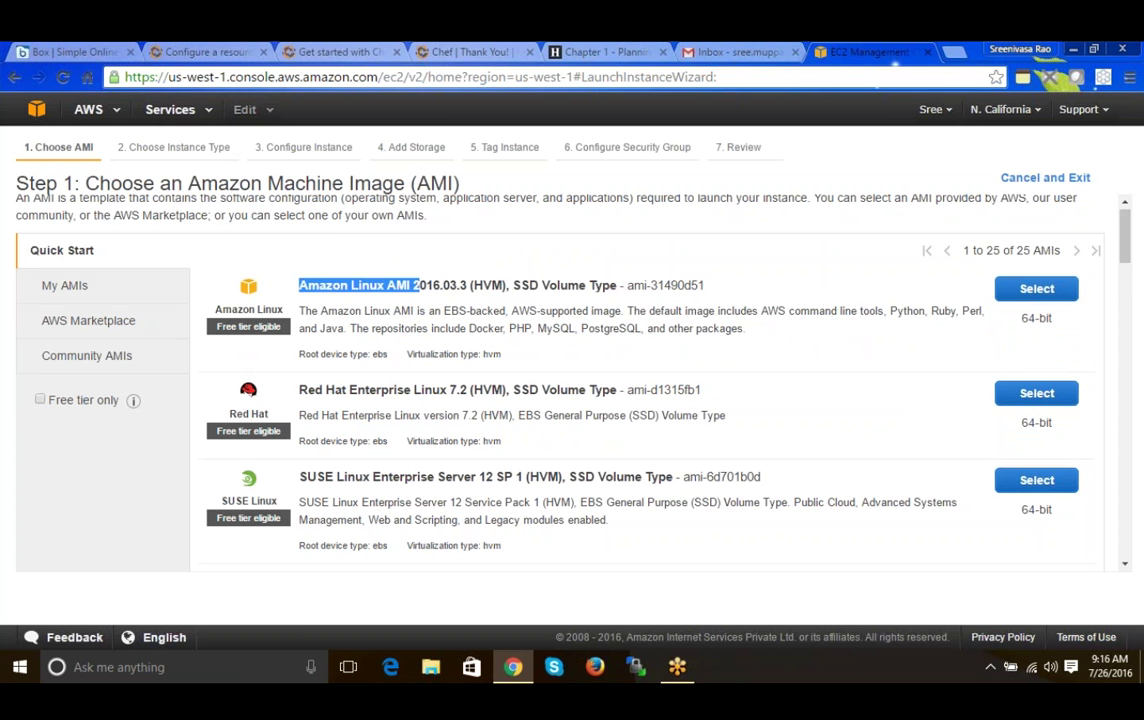
{"action": "left_click_drag", "start_coordinate": [627, 311], "coordinate": [850, 323]}
{"action": "left_click", "coordinate": [768, 314]}
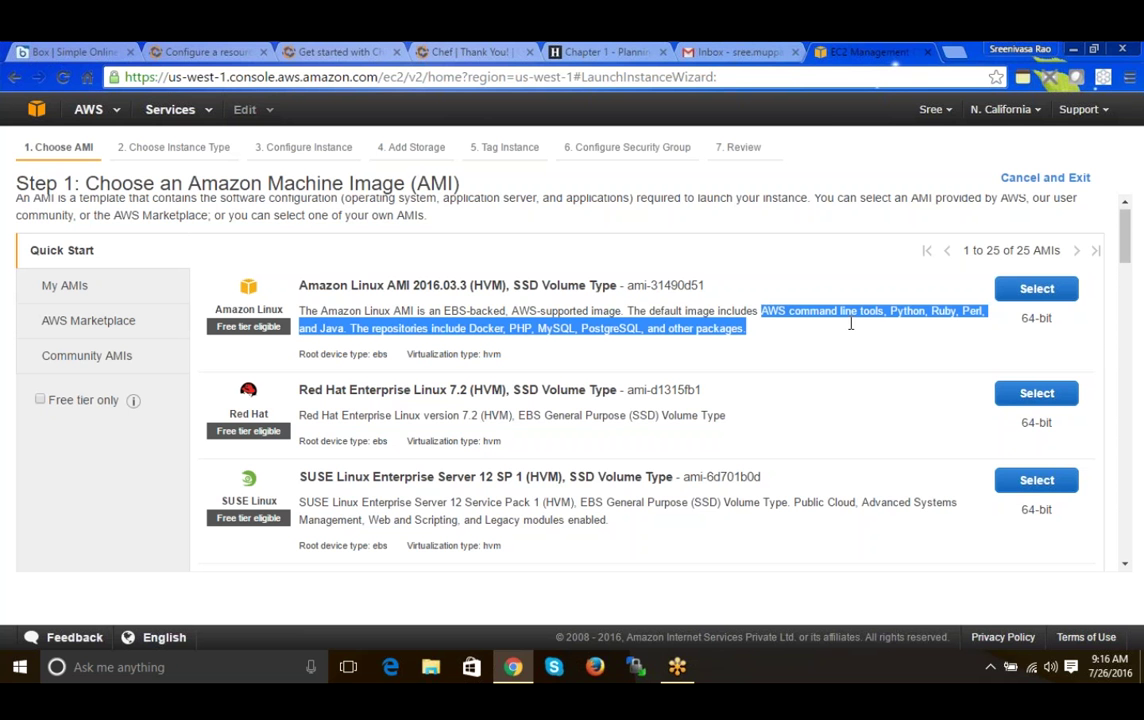
{"action": "left_click", "coordinate": [914, 319]}
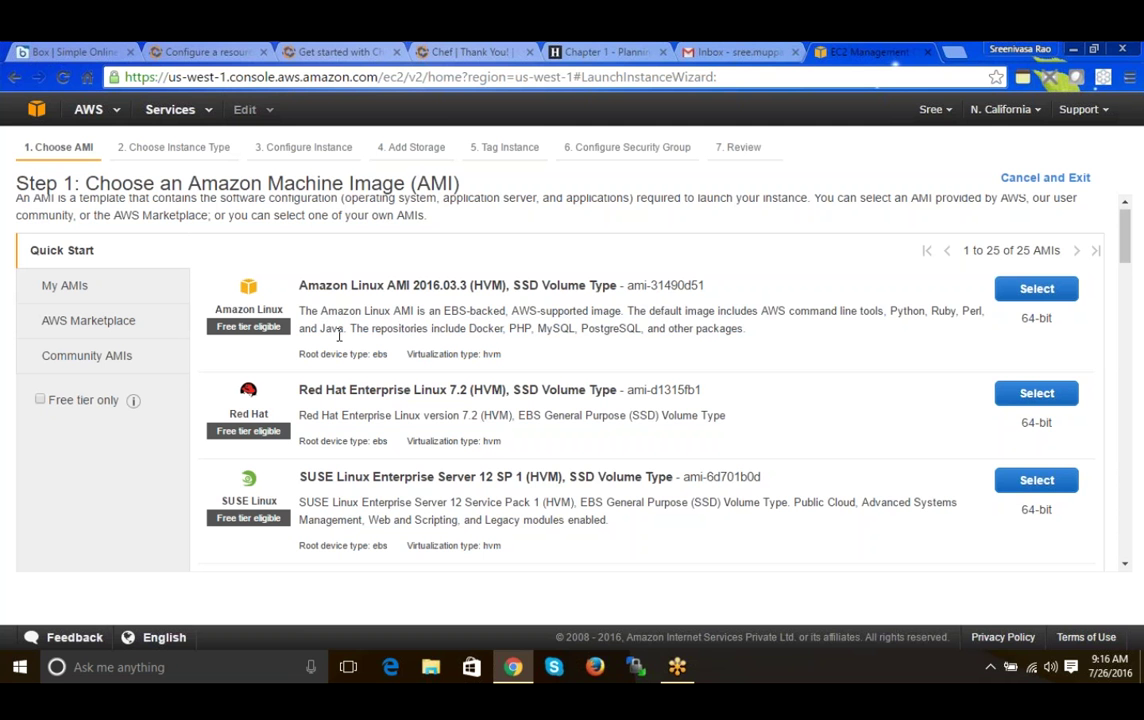
{"action": "left_click_drag", "start_coordinate": [382, 331], "coordinate": [436, 336]}
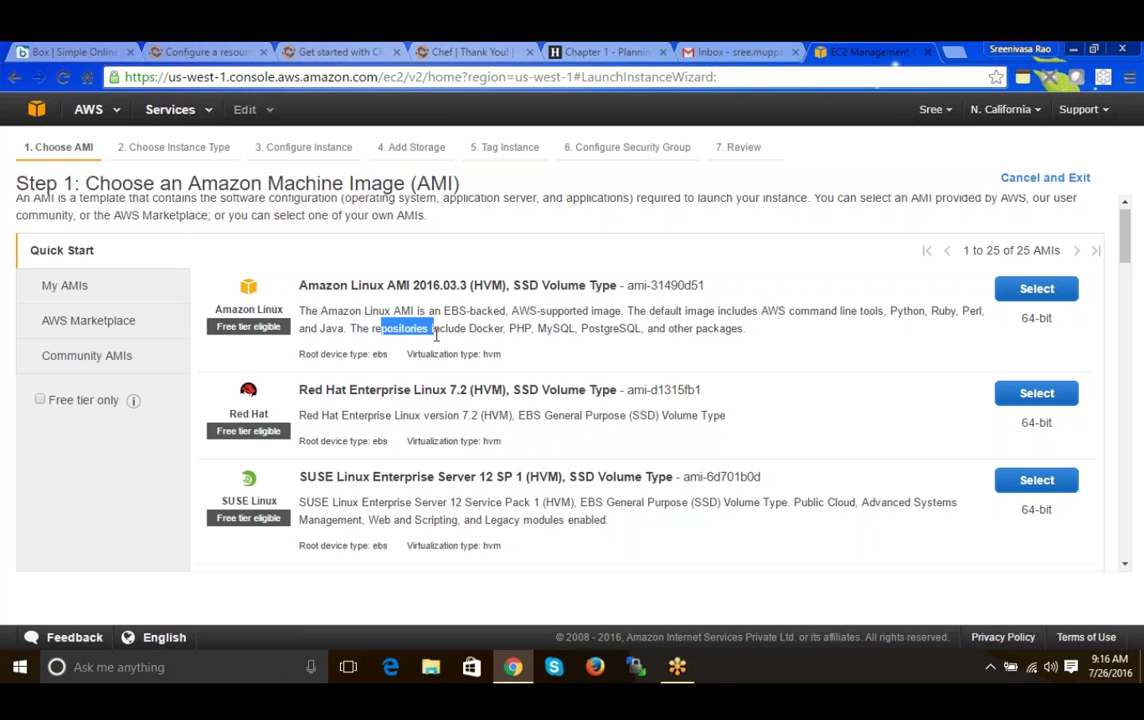
{"action": "left_click", "coordinate": [436, 336]}
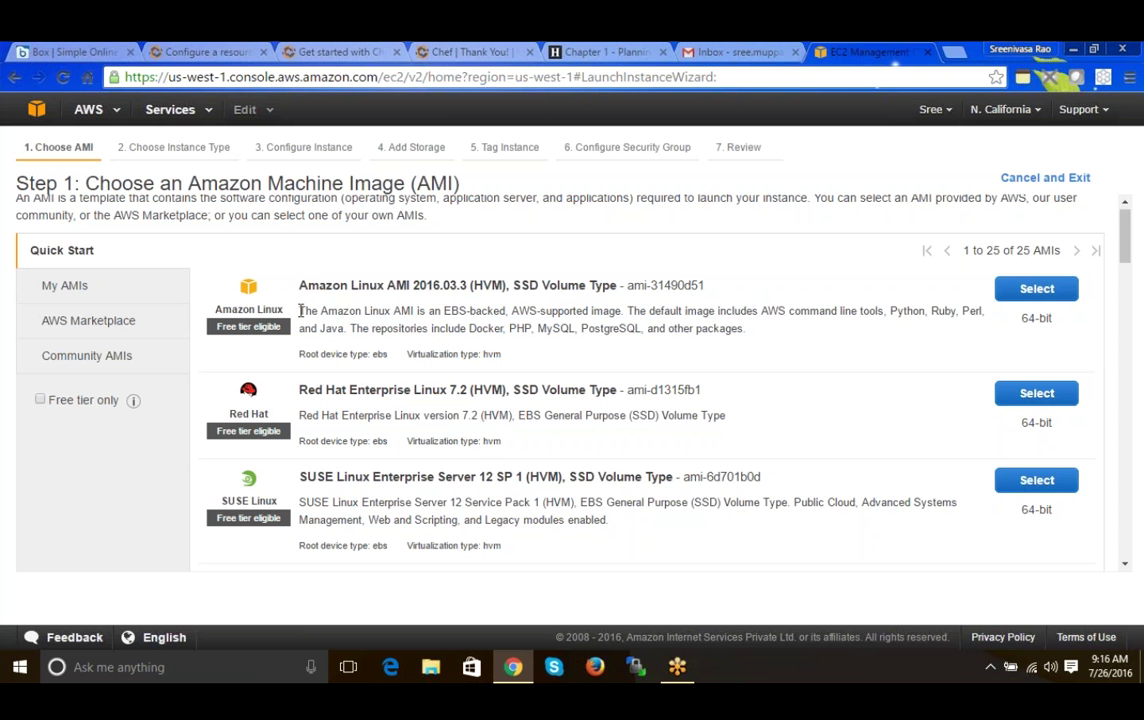
{"action": "left_click_drag", "start_coordinate": [300, 311], "coordinate": [402, 328]}
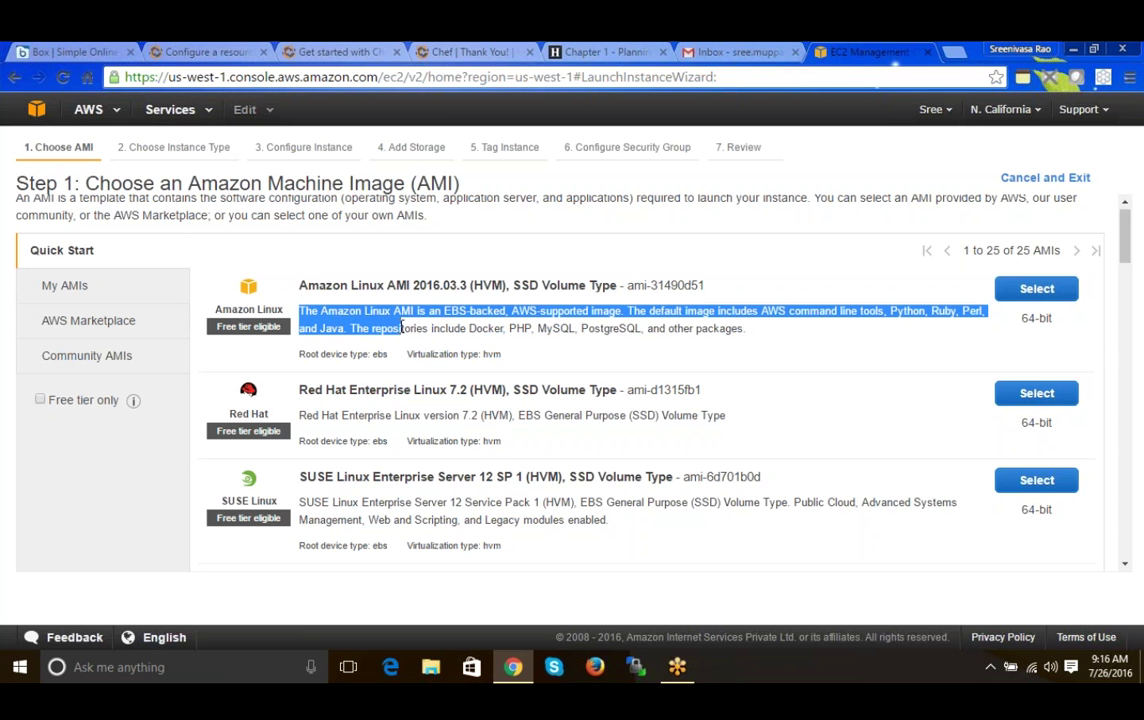
{"action": "left_click", "coordinate": [338, 314]}
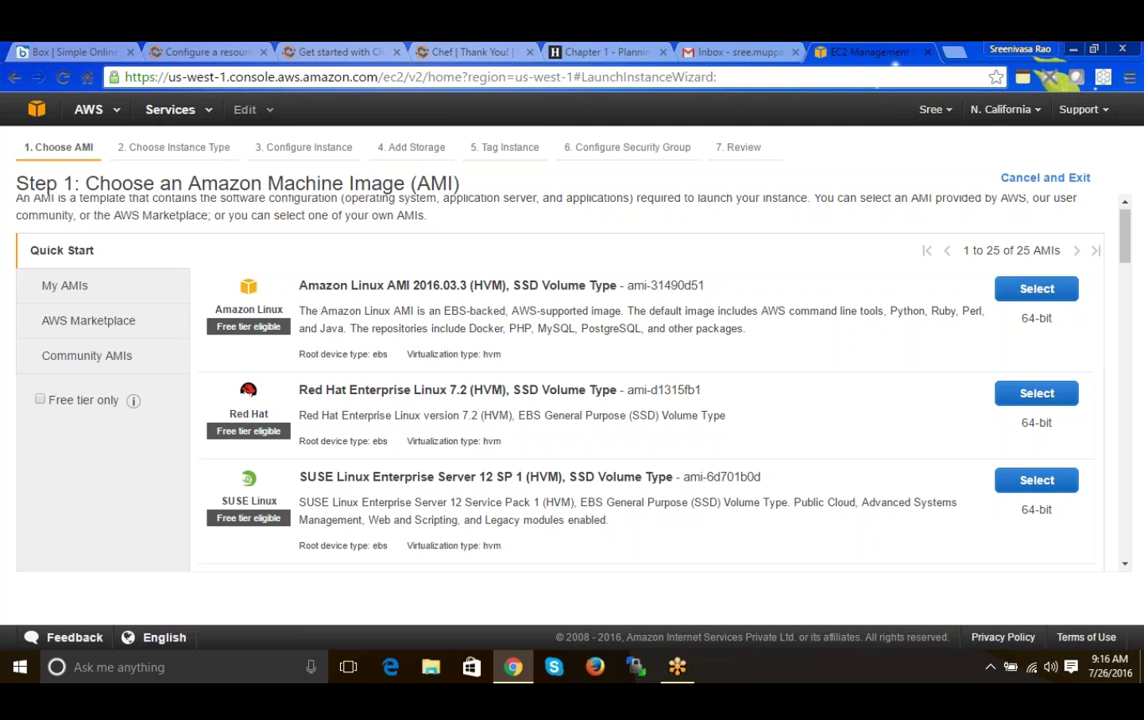
{"action": "left_click_drag", "start_coordinate": [307, 286], "coordinate": [397, 288]}
- Look over the Red Hat entry and scroll down to the SUSE, Ubuntu and Windows AMIs
{"action": "left_click", "coordinate": [461, 349]}
{"action": "left_click_drag", "start_coordinate": [299, 390], "coordinate": [382, 390]}
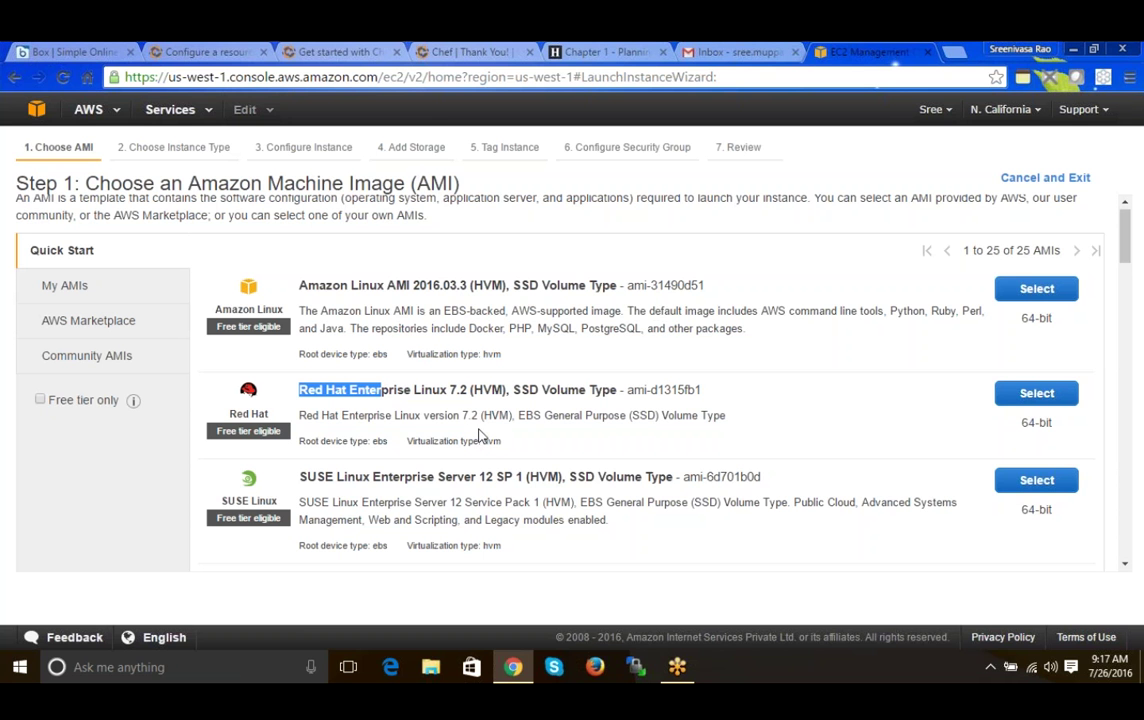
{"action": "left_click", "coordinate": [656, 314]}
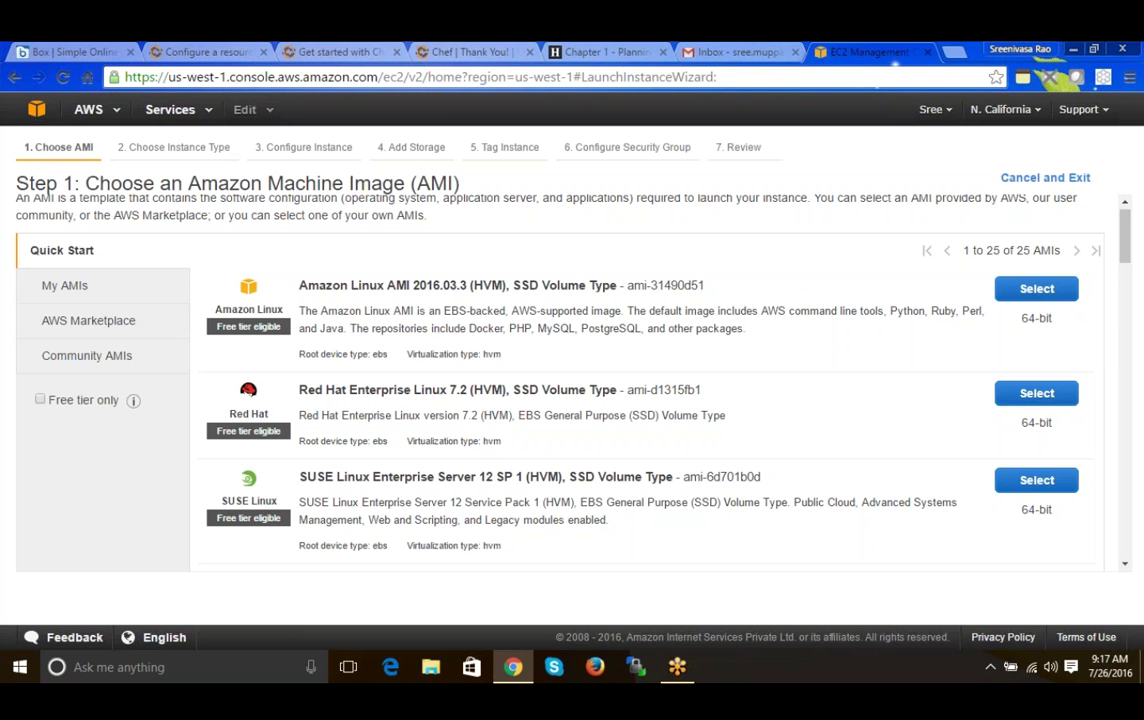
{"action": "left_click_drag", "start_coordinate": [1123, 245], "coordinate": [1123, 275]}
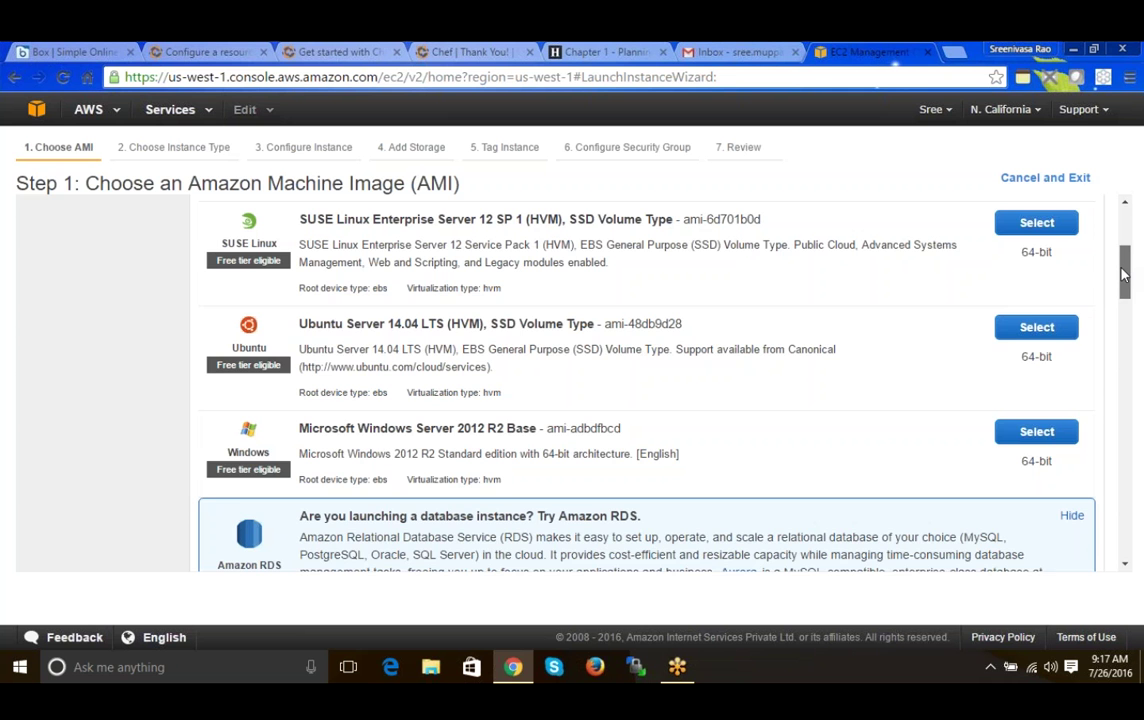
{"action": "left_click_drag", "start_coordinate": [1124, 275], "coordinate": [1124, 530]}
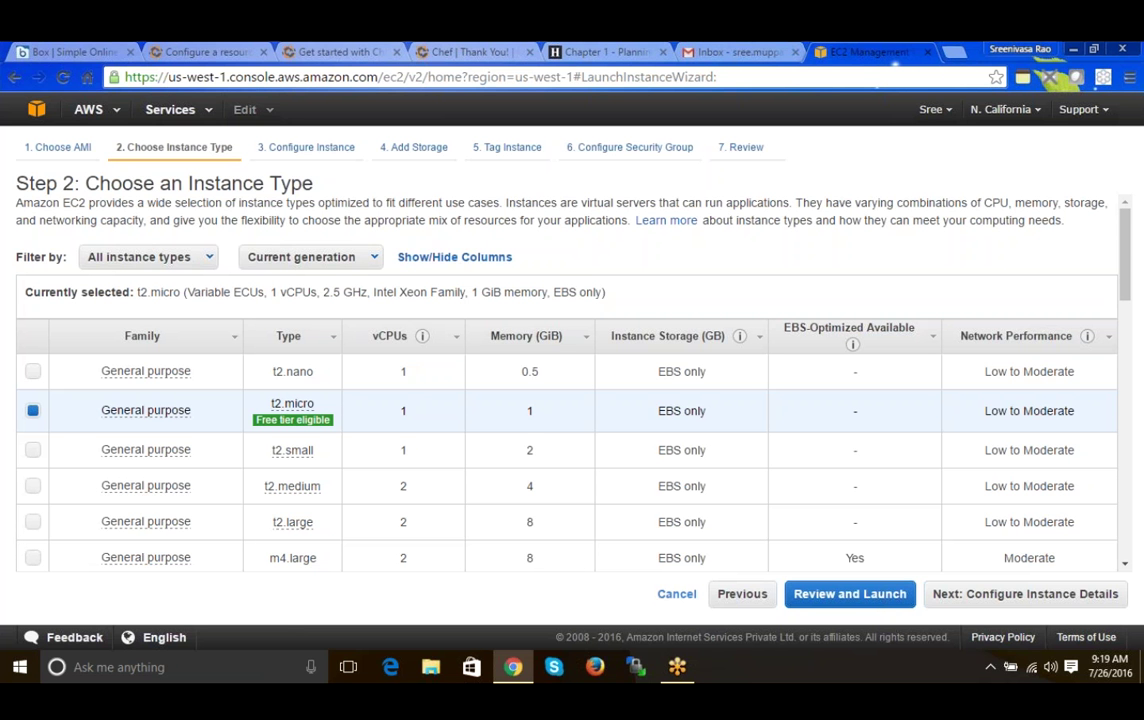
- Compare instance types, briefly trying t2.large and m4.4xlarge
{"action": "left_click_drag", "start_coordinate": [657, 411], "coordinate": [707, 412]}
{"action": "double_click", "coordinate": [529, 521]}
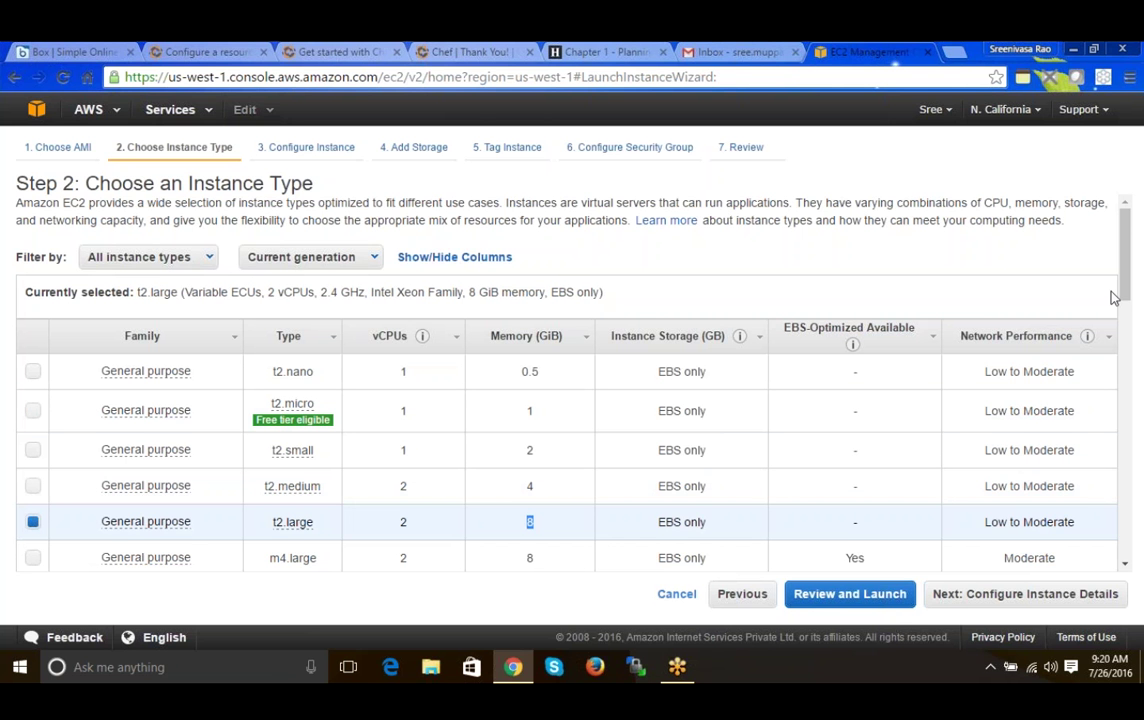
{"action": "left_click_drag", "start_coordinate": [1124, 296], "coordinate": [1127, 351]}
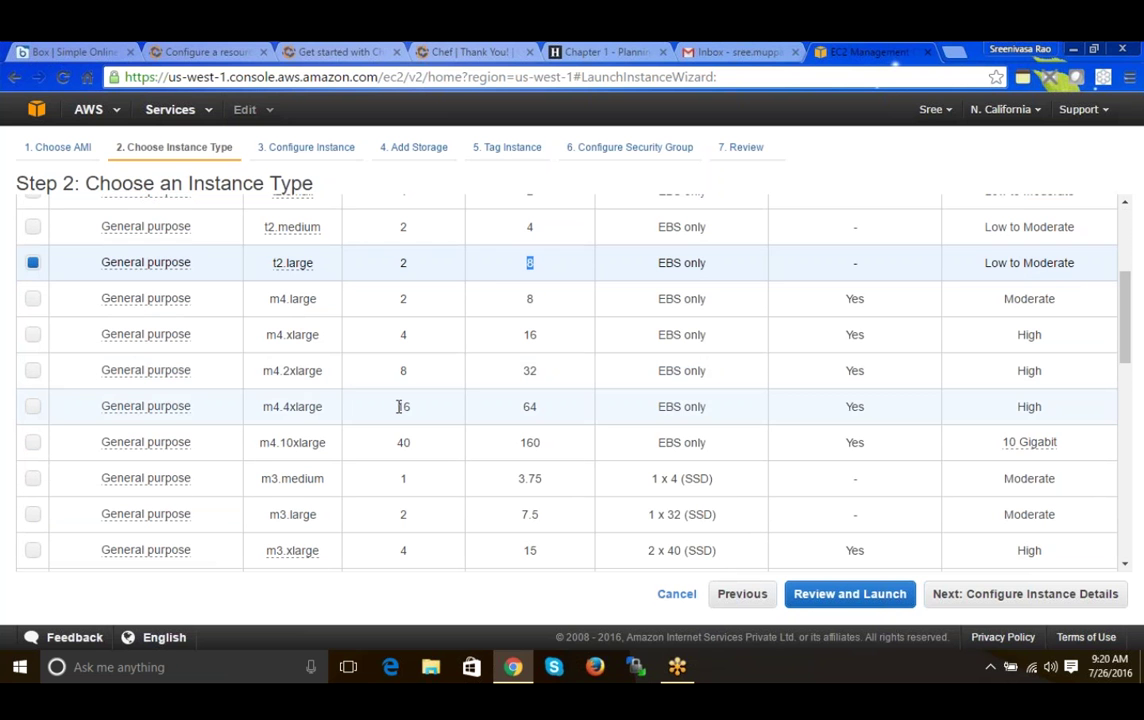
{"action": "left_click", "coordinate": [400, 406]}
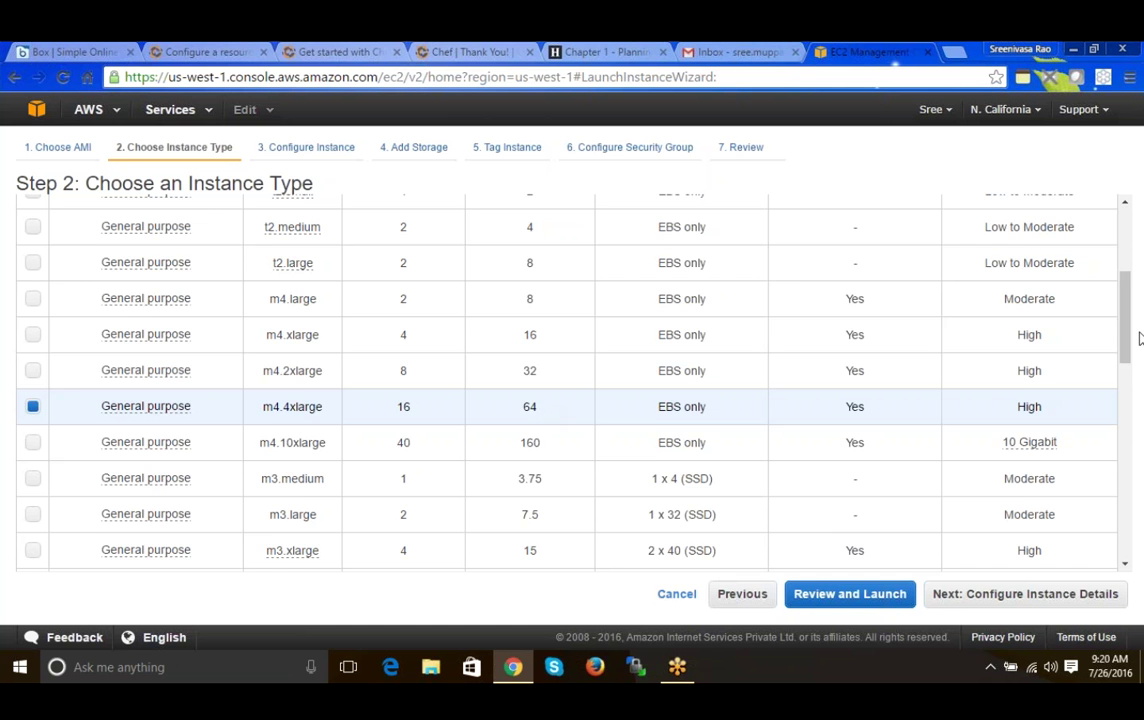
{"action": "left_click_drag", "start_coordinate": [1137, 337], "coordinate": [1128, 222]}
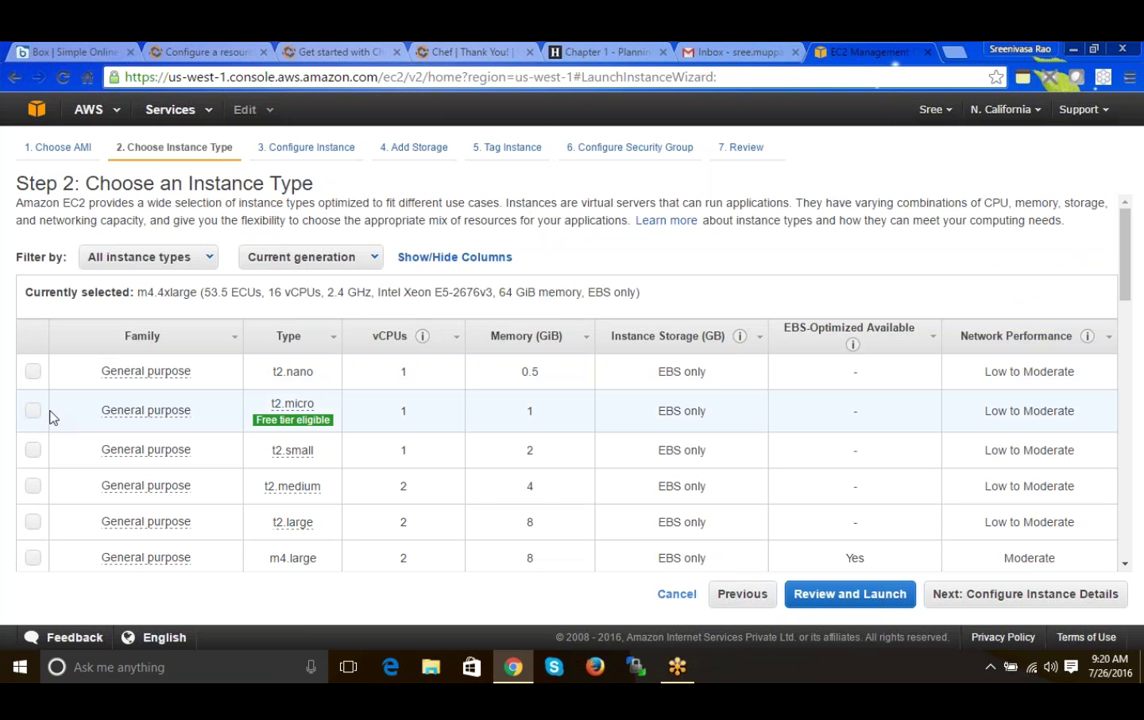
- Select t2.micro, check its vCPU and memory, and advance to Configure Instance Details
{"action": "mouse_move", "coordinate": [292, 404]}
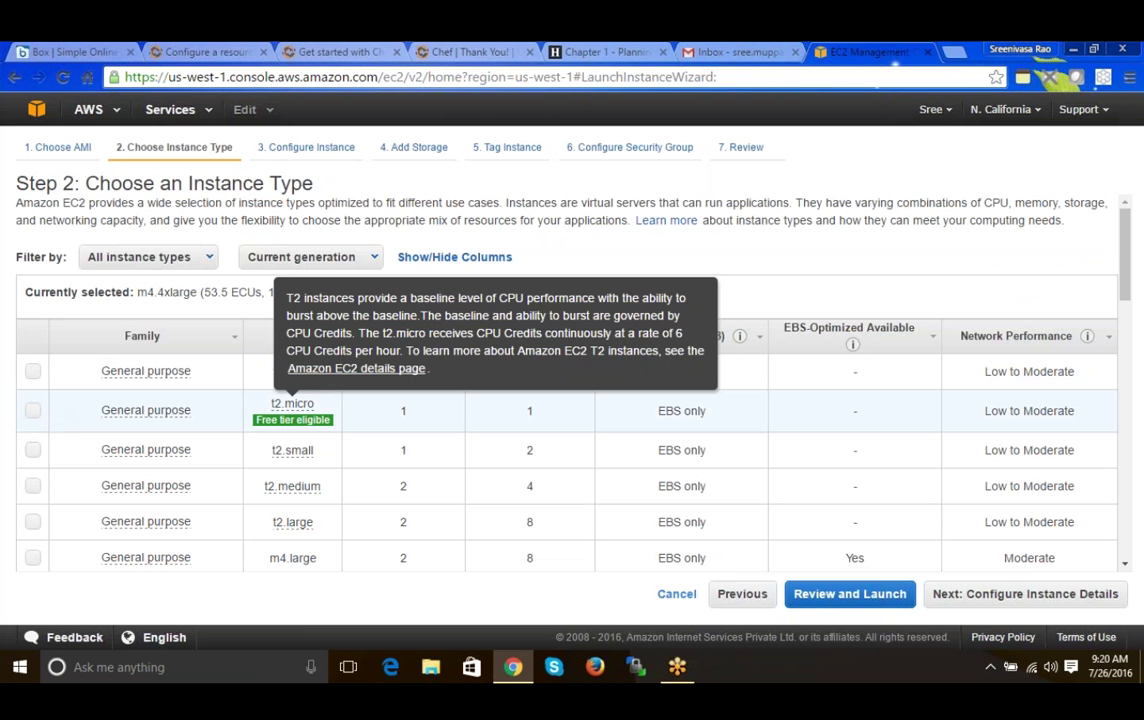
{"action": "left_click", "coordinate": [33, 411]}
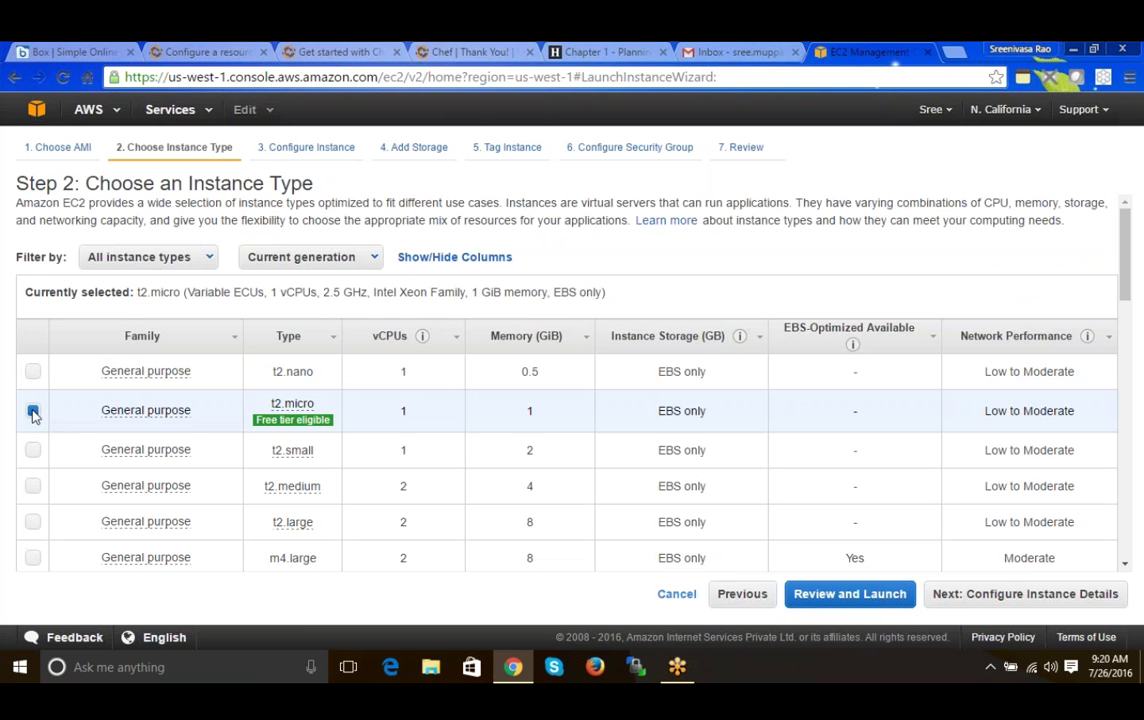
{"action": "mouse_move", "coordinate": [148, 418]}
{"action": "mouse_move", "coordinate": [292, 404]}
{"action": "double_click", "coordinate": [403, 410]}
{"action": "double_click", "coordinate": [529, 410]}
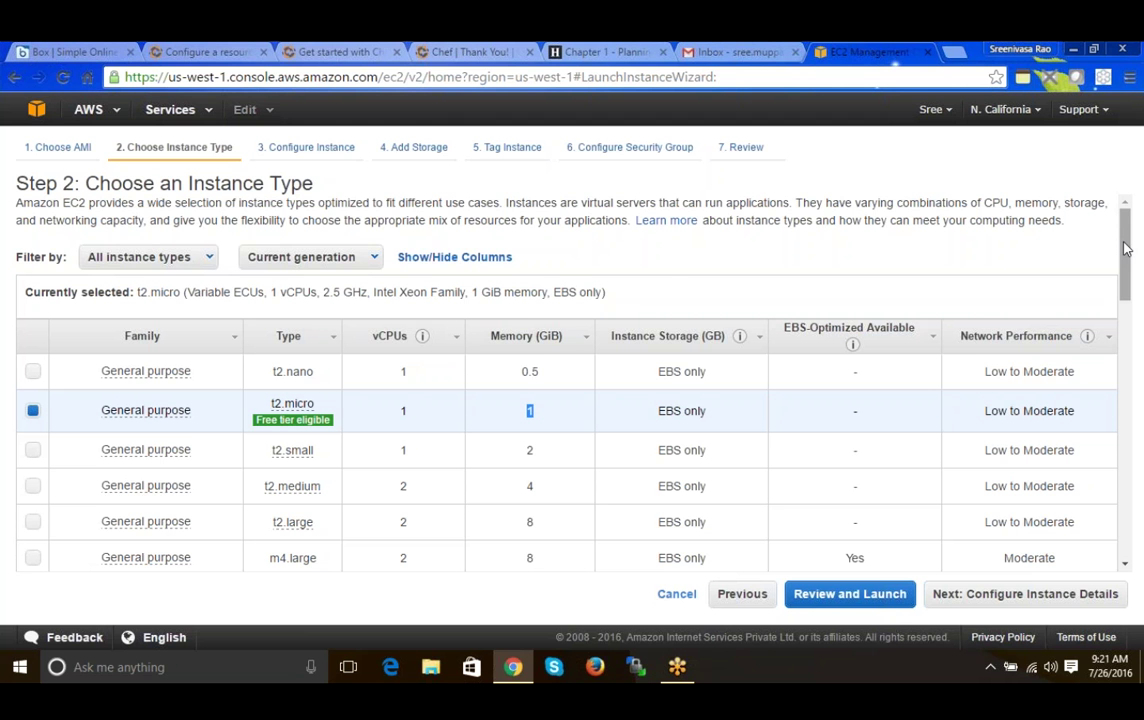
{"action": "left_click_drag", "start_coordinate": [1126, 248], "coordinate": [1121, 275]}
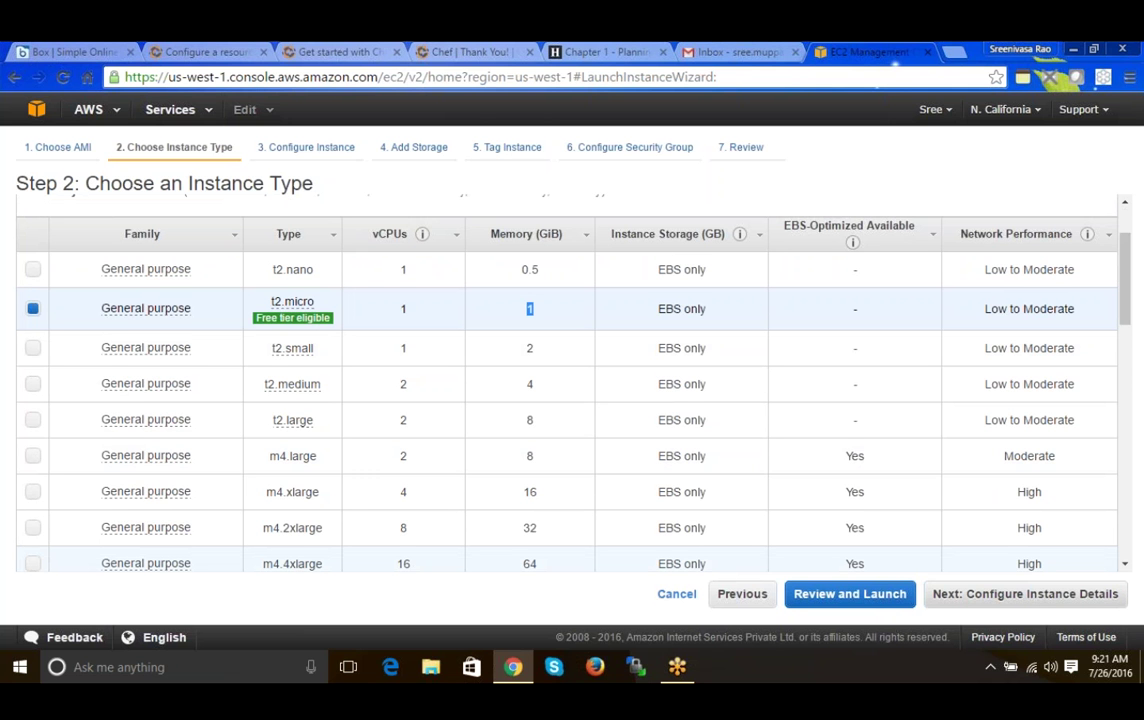
{"action": "left_click", "coordinate": [994, 600]}
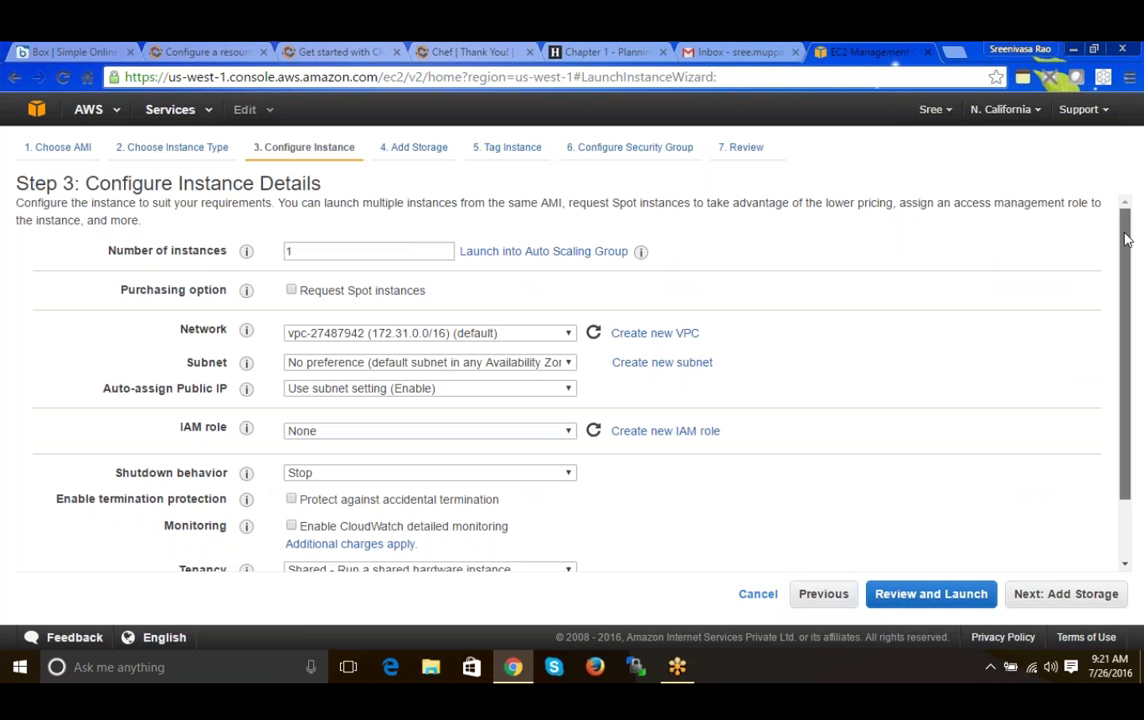
{"action": "left_click_drag", "start_coordinate": [1125, 238], "coordinate": [1123, 233]}
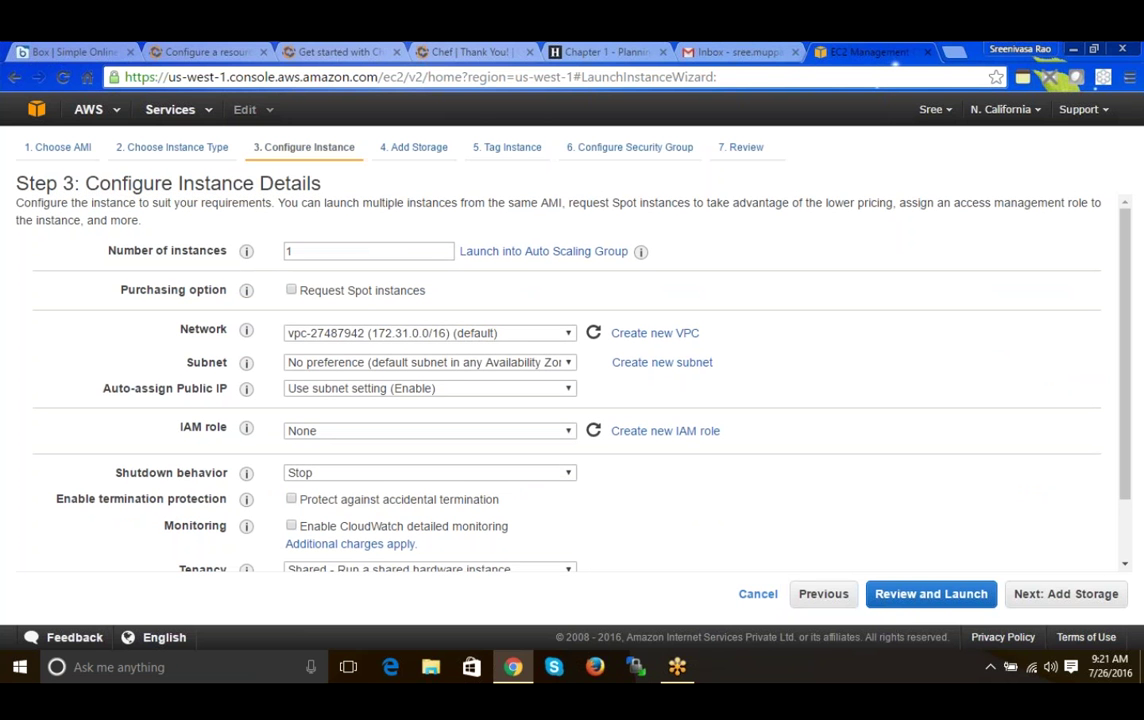
{"action": "key", "text": "Tab"}
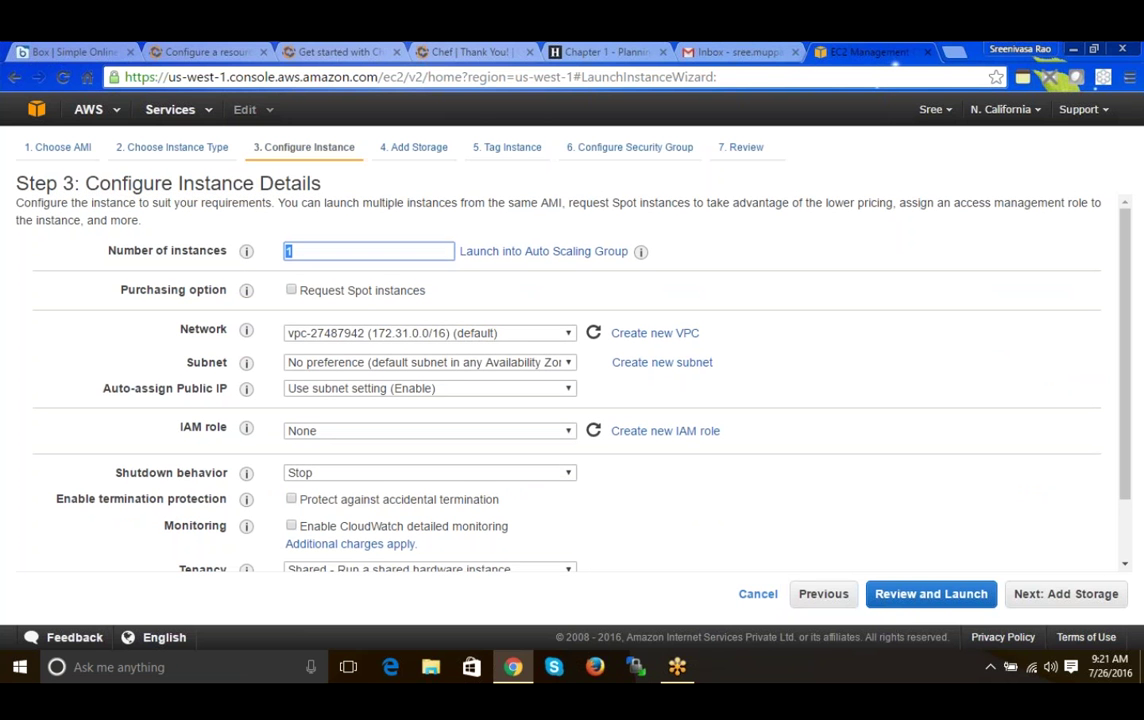
{"action": "left_click", "coordinate": [305, 338]}
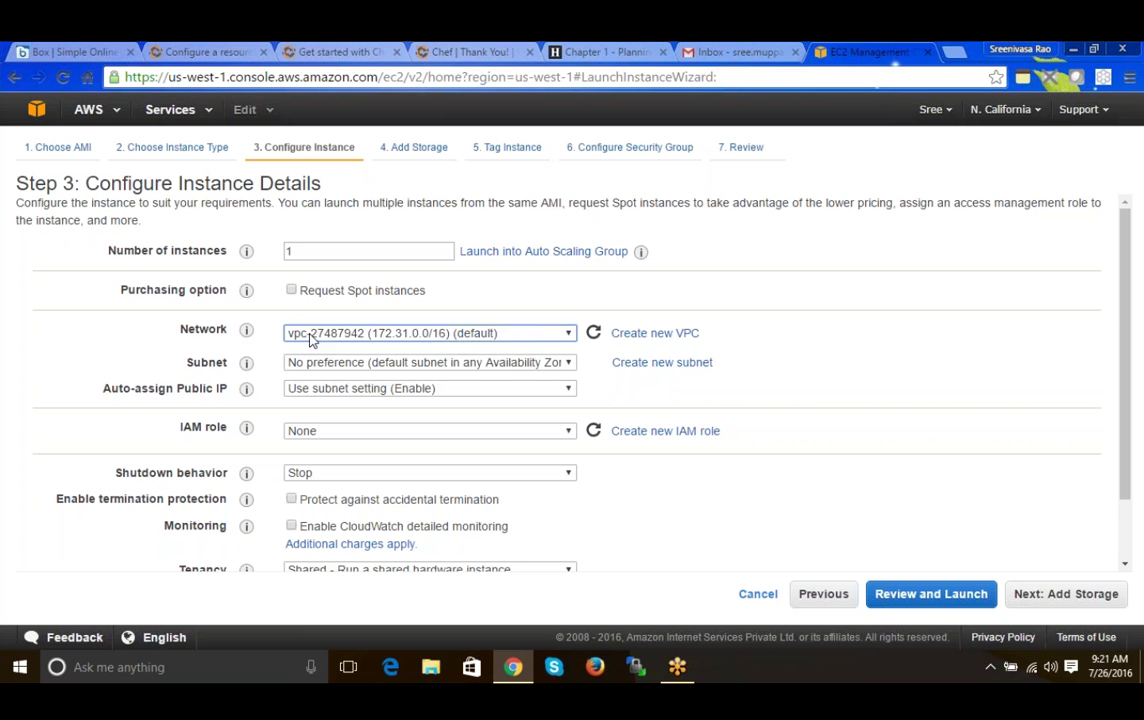
{"action": "left_click", "coordinate": [316, 340]}
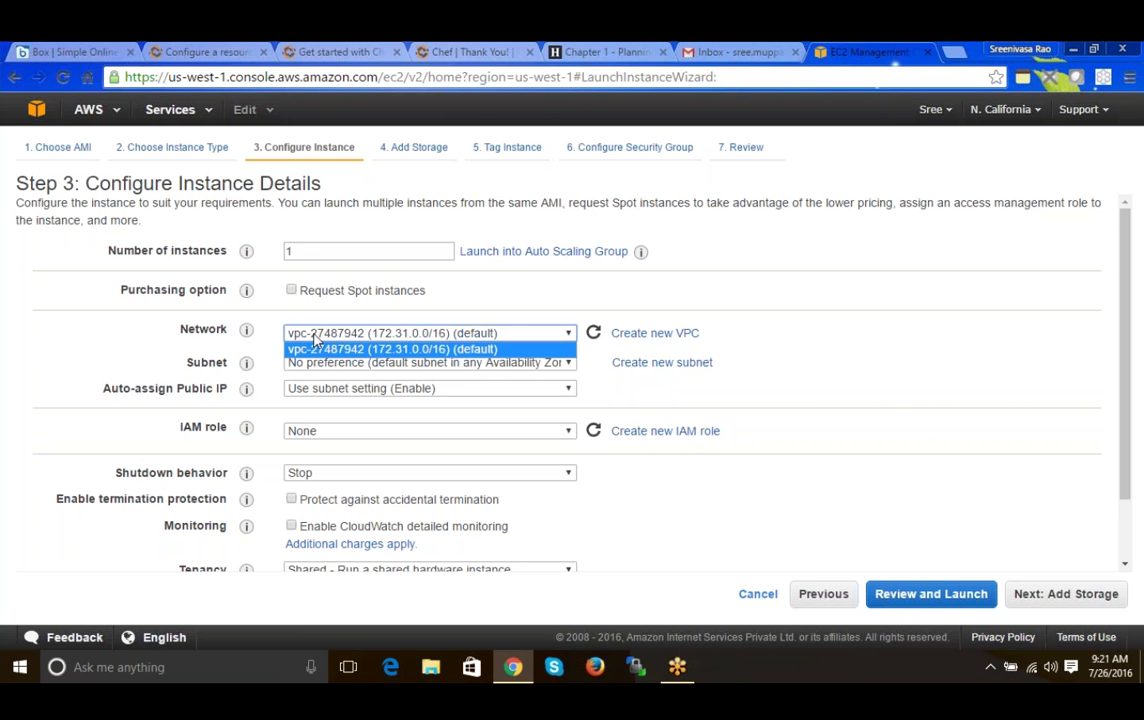
{"action": "left_click", "coordinate": [316, 340]}
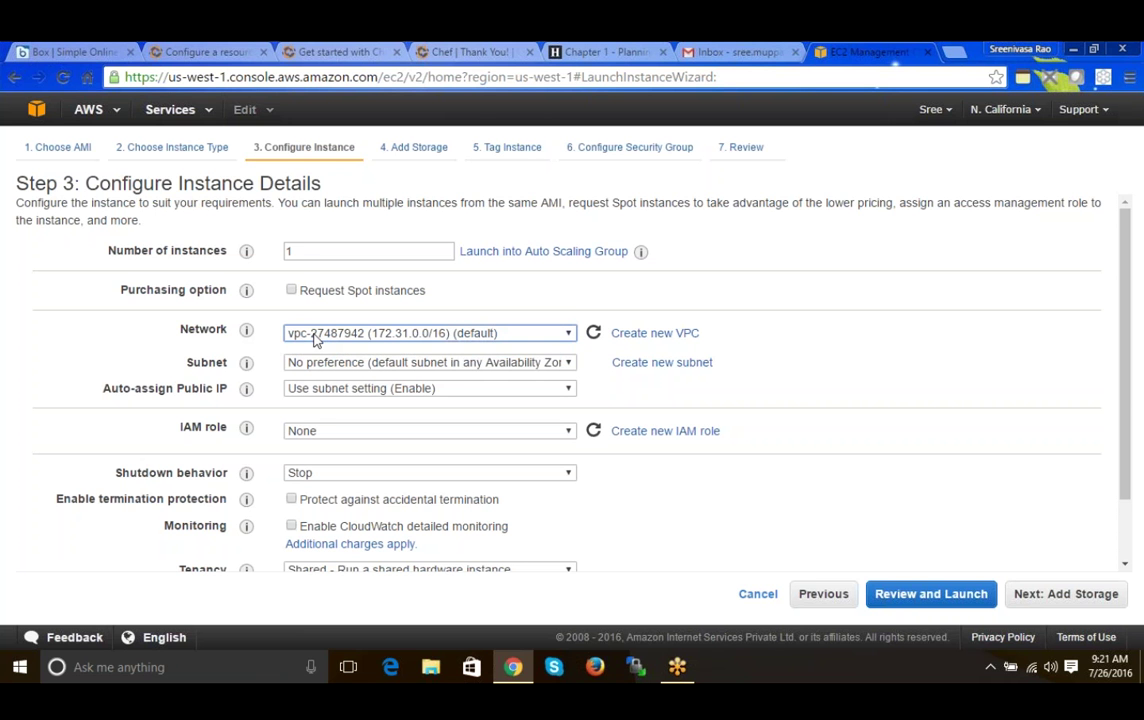
{"action": "left_click", "coordinate": [316, 340]}
{"action": "left_click", "coordinate": [316, 340]}
{"action": "left_click_drag", "start_coordinate": [1128, 302], "coordinate": [757, 324]}
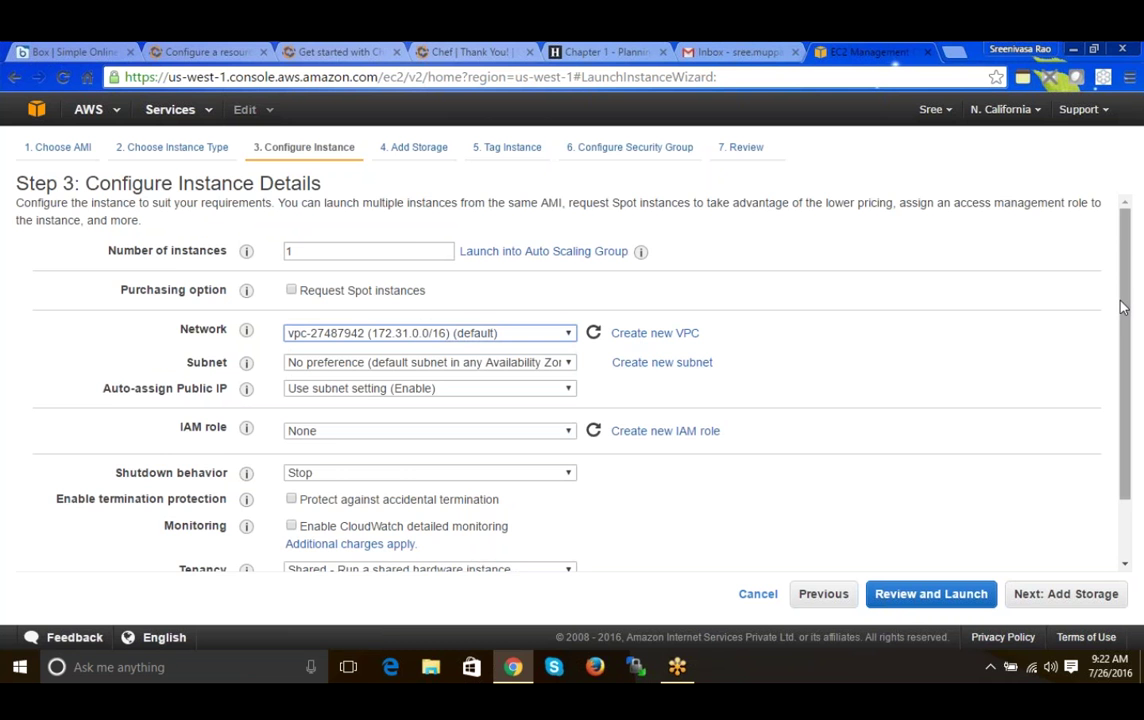
{"action": "left_click_drag", "start_coordinate": [1122, 308], "coordinate": [1129, 357]}
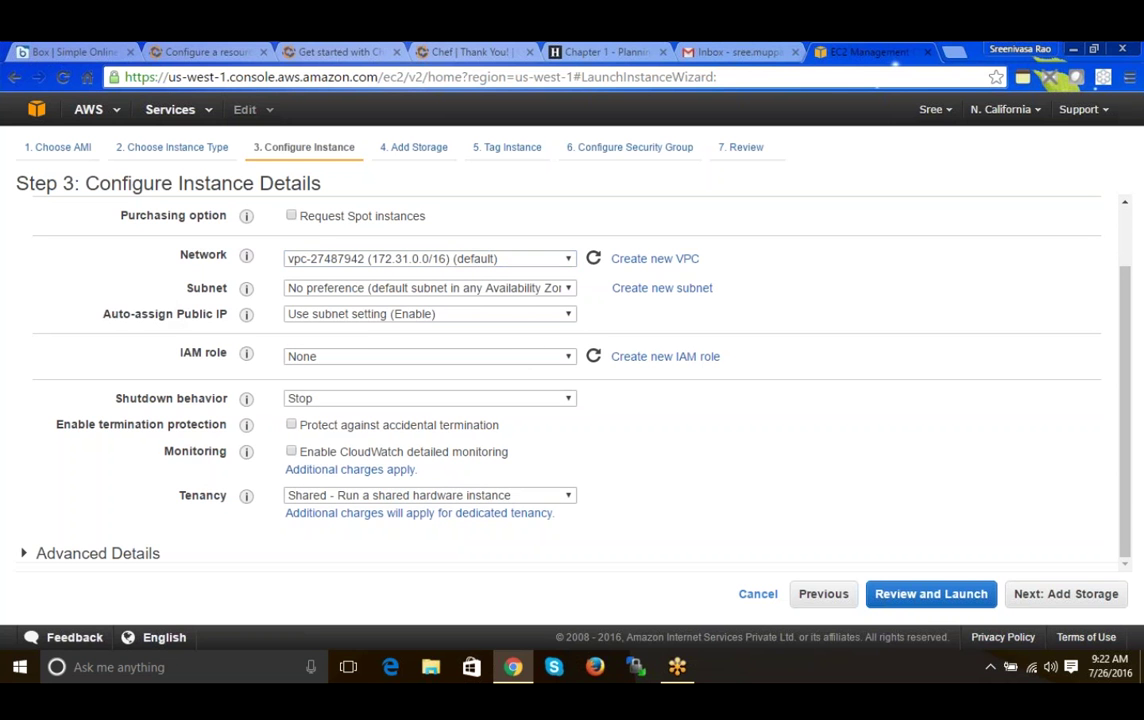
- Inspect the Auto-assign Public IP options and leave the setting unchanged
{"action": "left_click_drag", "start_coordinate": [110, 313], "coordinate": [196, 307]}
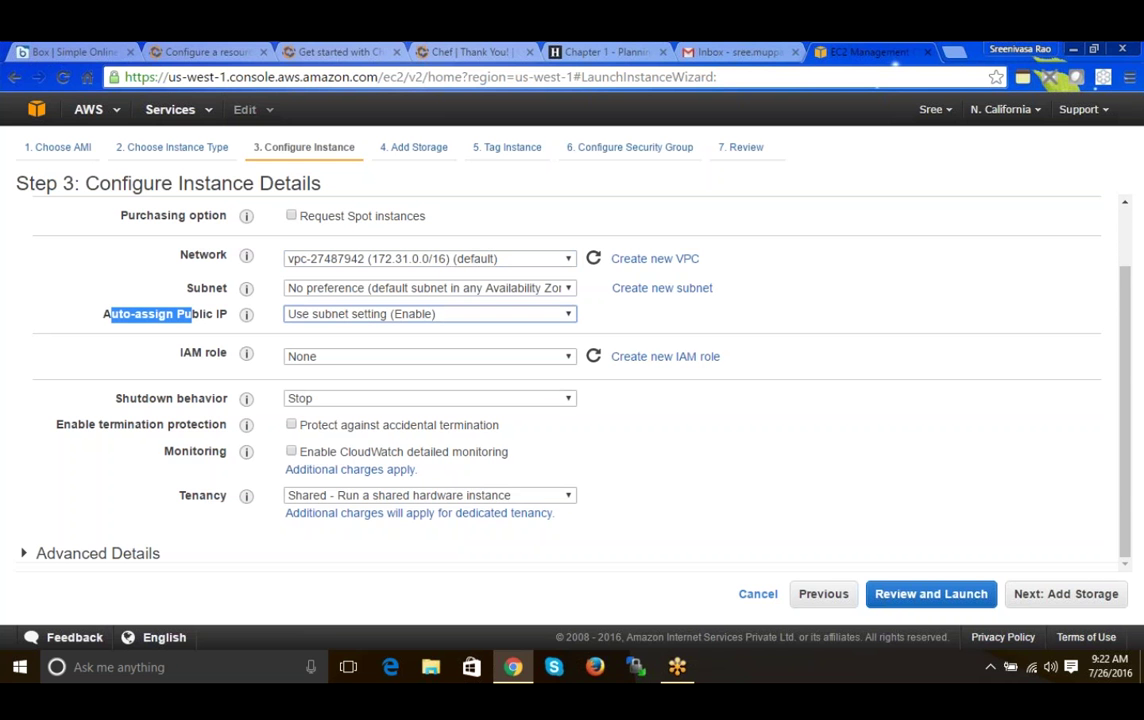
{"action": "key", "text": "alt+Down"}
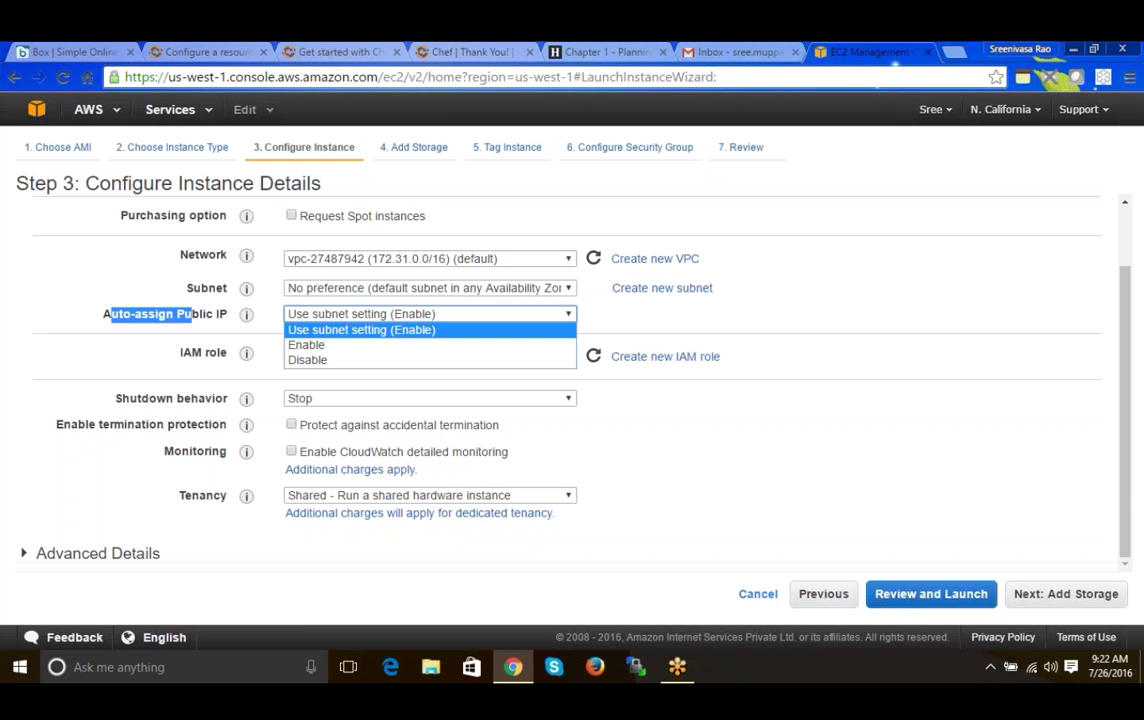
{"action": "key", "text": "Escape"}
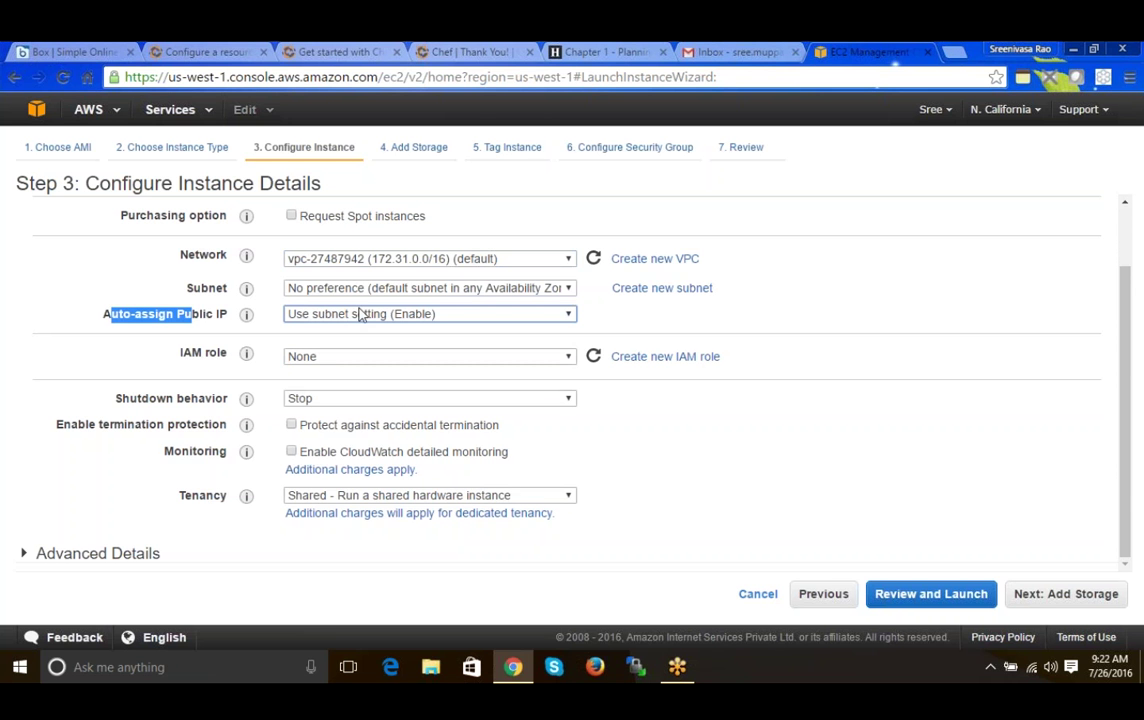
{"action": "left_click", "coordinate": [940, 314]}
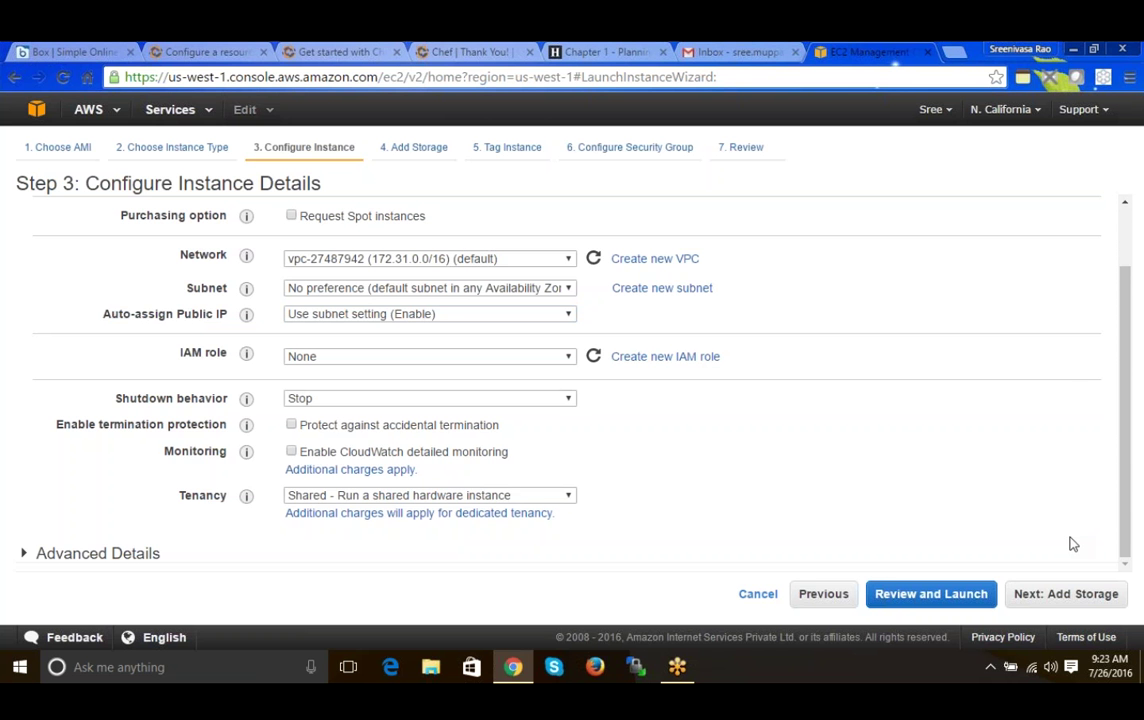
{"action": "left_click", "coordinate": [1055, 598]}
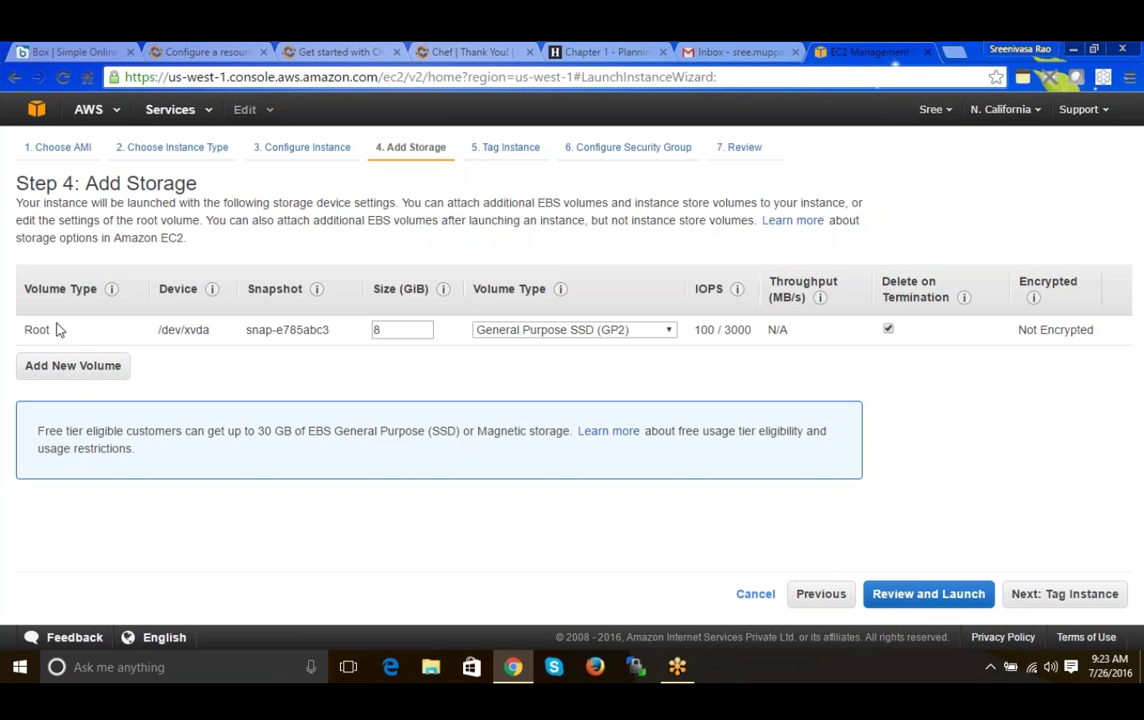
{"action": "left_click_drag", "start_coordinate": [57, 330], "coordinate": [23, 330]}
{"action": "left_click_drag", "start_coordinate": [158, 330], "coordinate": [210, 331]}
{"action": "left_click", "coordinate": [213, 332]}
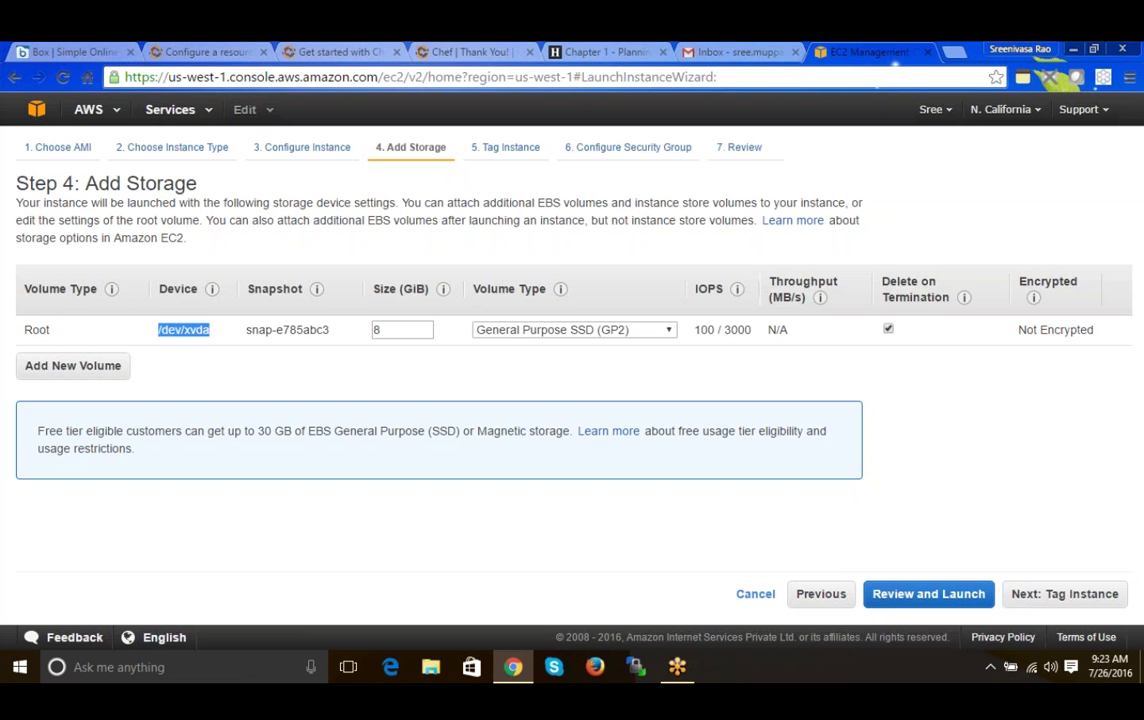
{"action": "left_click", "coordinate": [216, 339]}
{"action": "left_click_drag", "start_coordinate": [244, 331], "coordinate": [332, 342]}
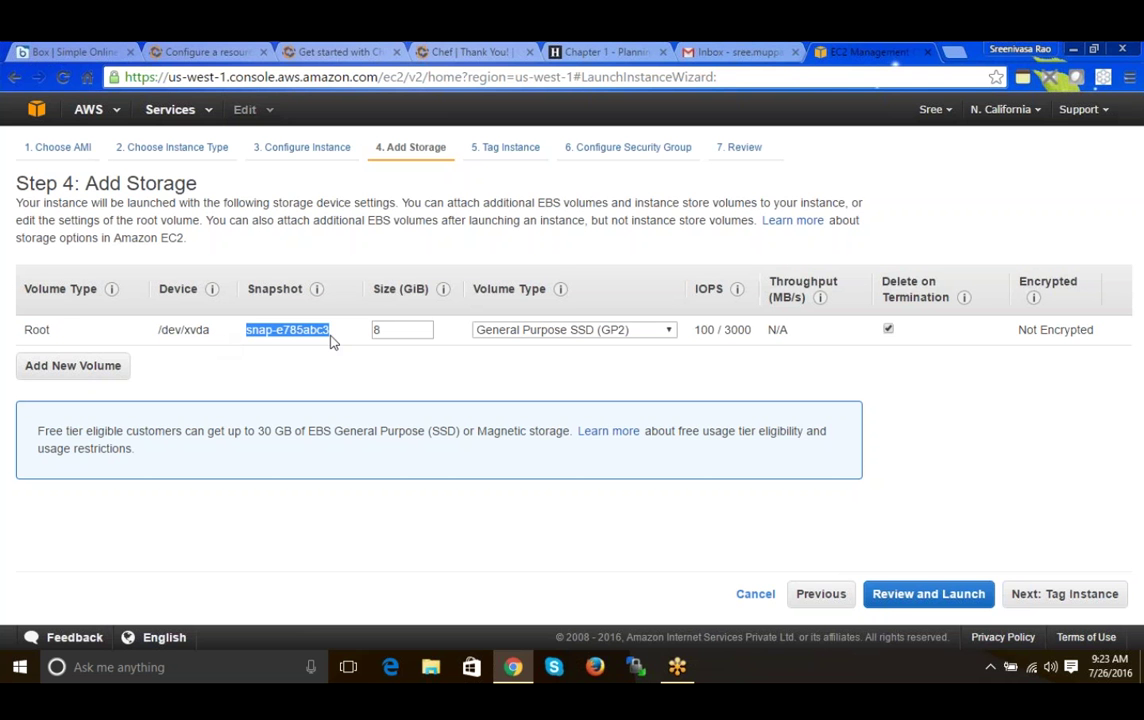
{"action": "left_click", "coordinate": [368, 349]}
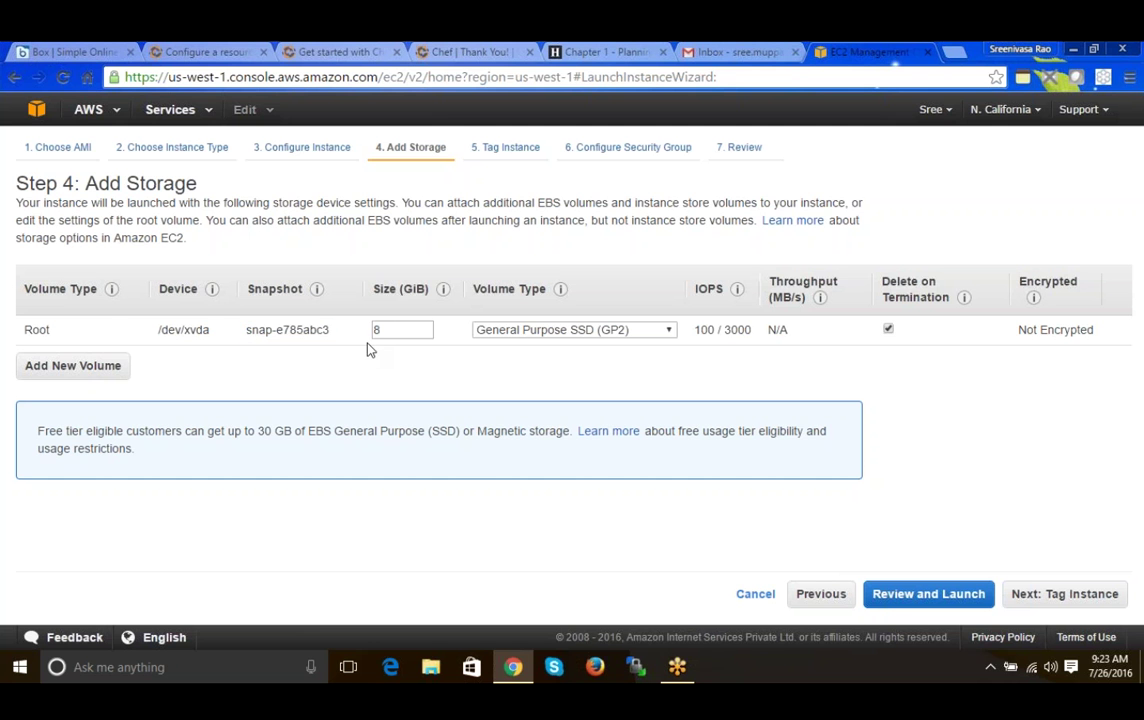
{"action": "double_click", "coordinate": [377, 329]}
{"action": "left_click", "coordinate": [341, 347]}
{"action": "double_click", "coordinate": [379, 329]}
{"action": "left_click", "coordinate": [443, 354]}
{"action": "left_click", "coordinate": [531, 336]}
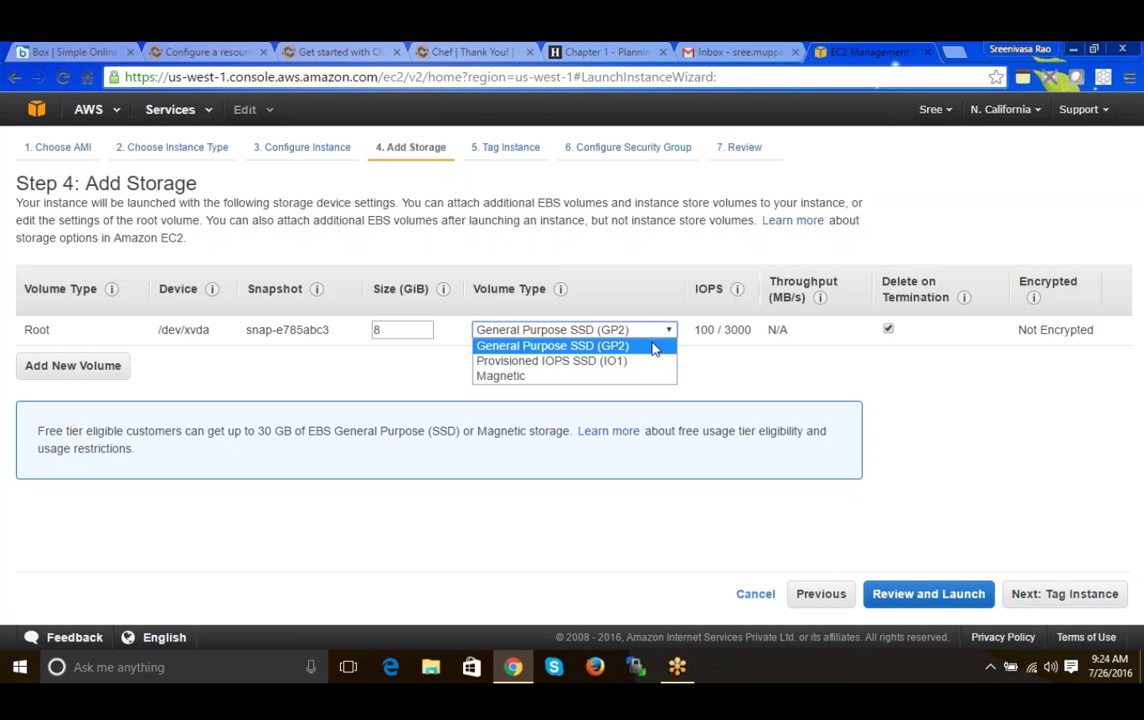
{"action": "left_click", "coordinate": [654, 346]}
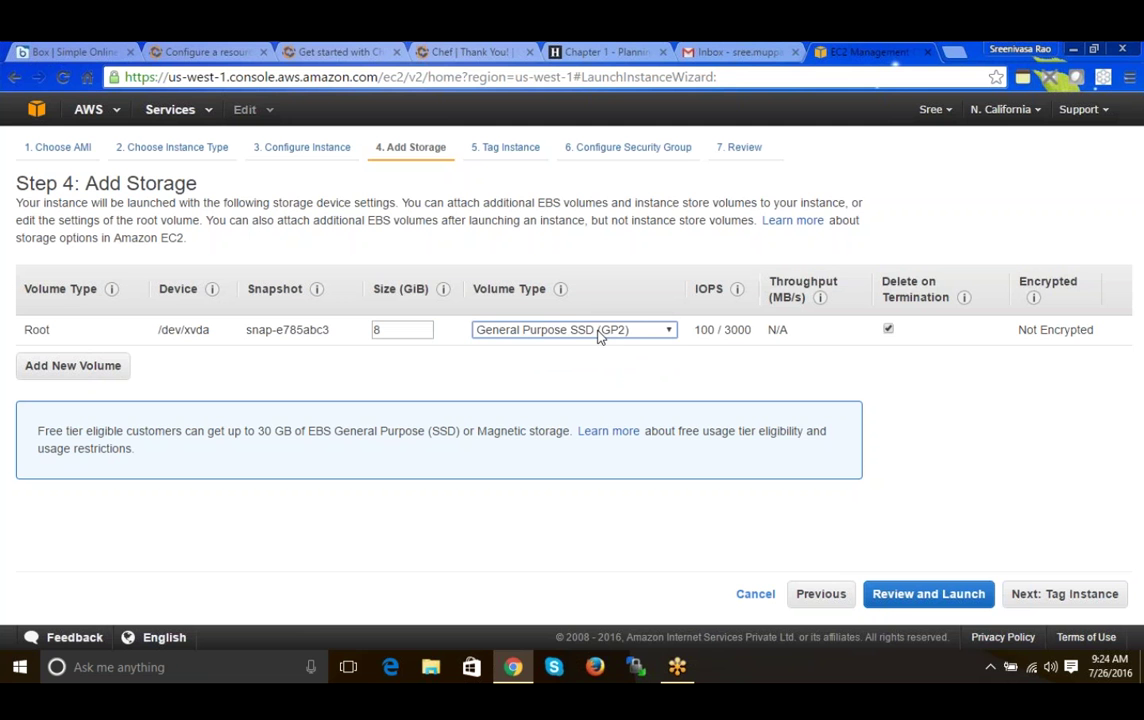
{"action": "left_click", "coordinate": [600, 337]}
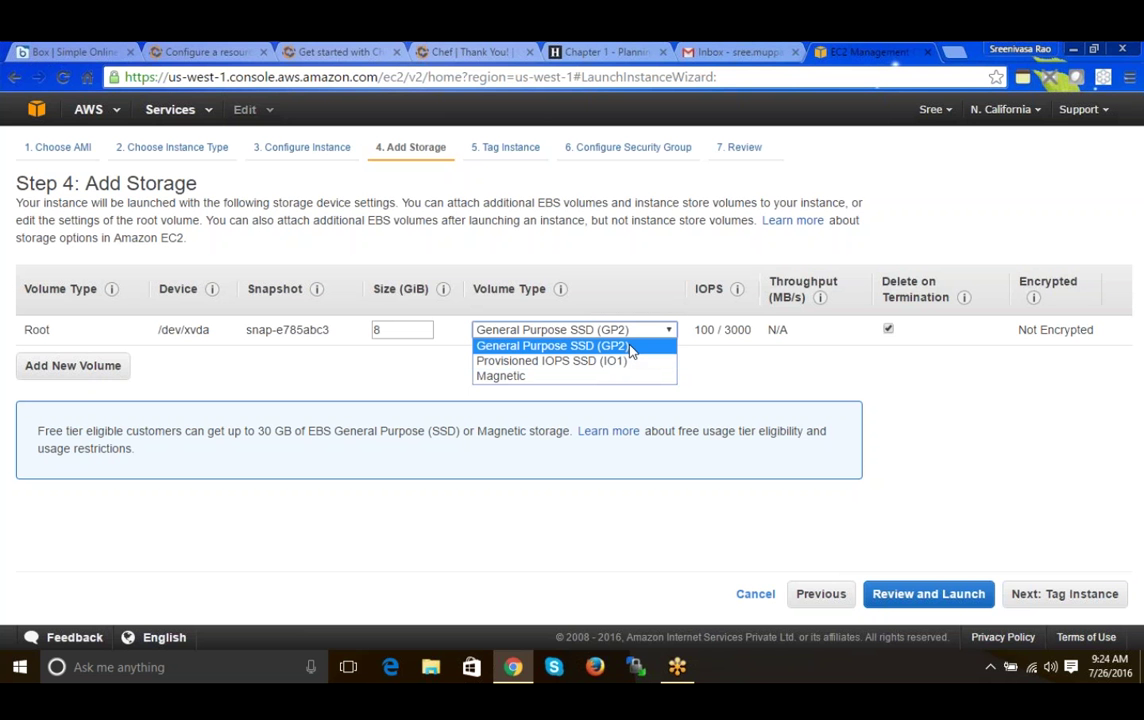
{"action": "left_click", "coordinate": [630, 346]}
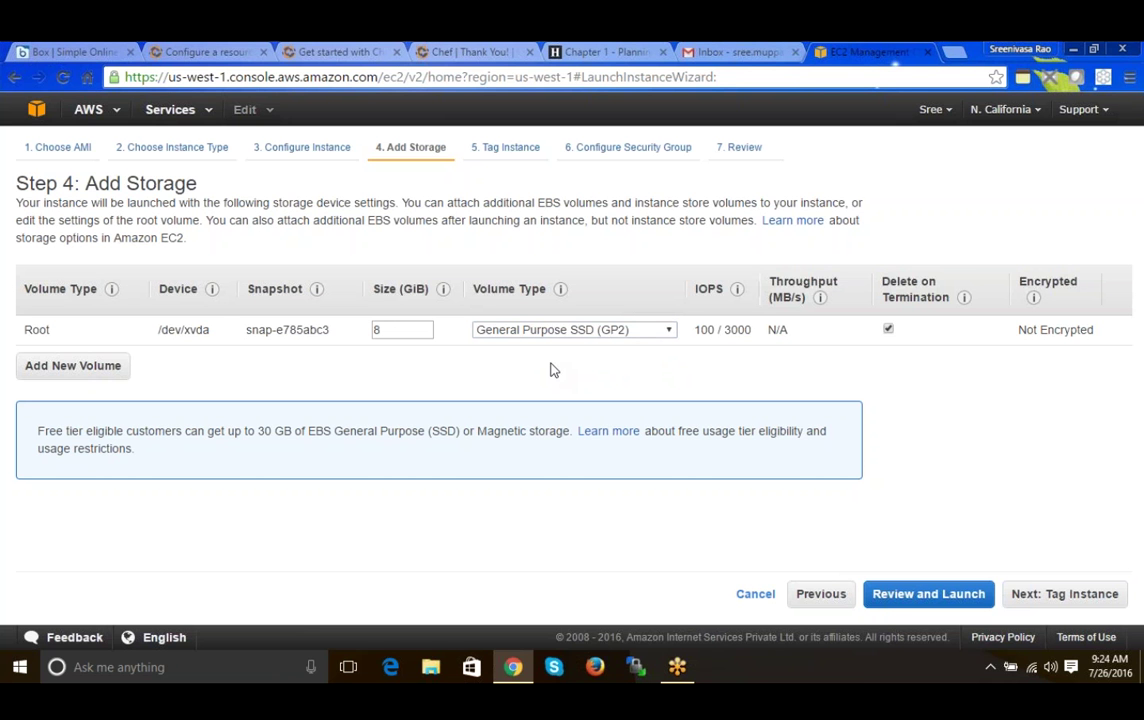
{"action": "mouse_move", "coordinate": [722, 329]}
{"action": "left_click_drag", "start_coordinate": [699, 330], "coordinate": [727, 330]}
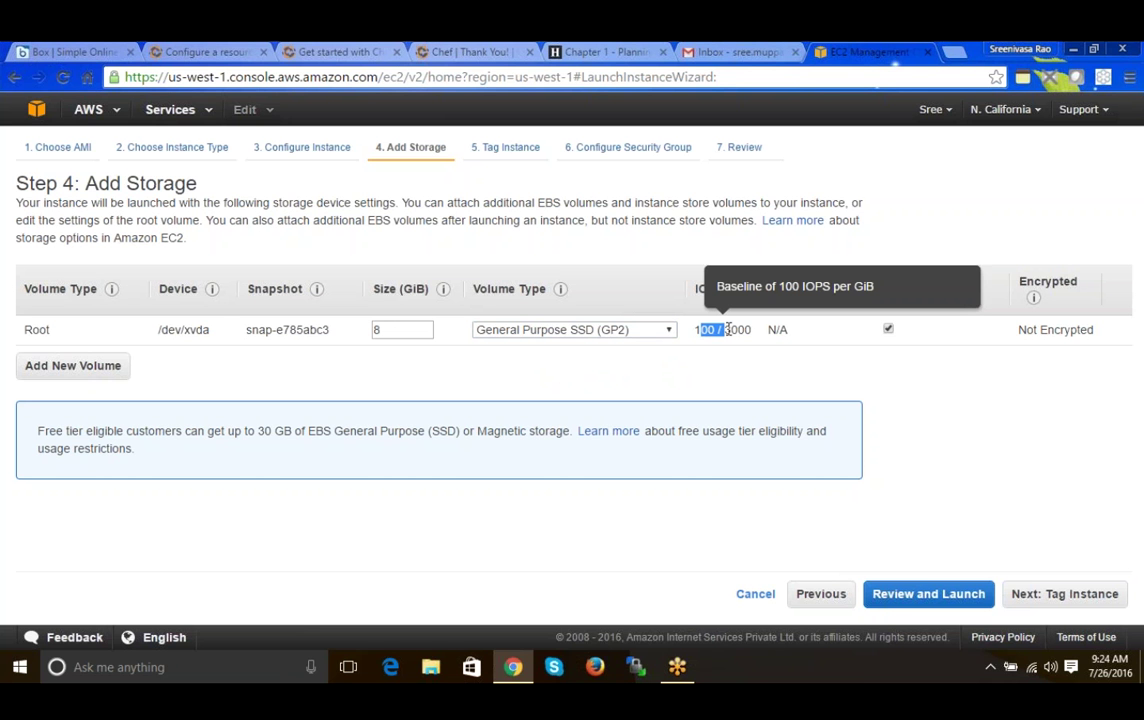
{"action": "double_click", "coordinate": [740, 330]}
{"action": "left_click_drag", "start_coordinate": [697, 330], "coordinate": [718, 329]}
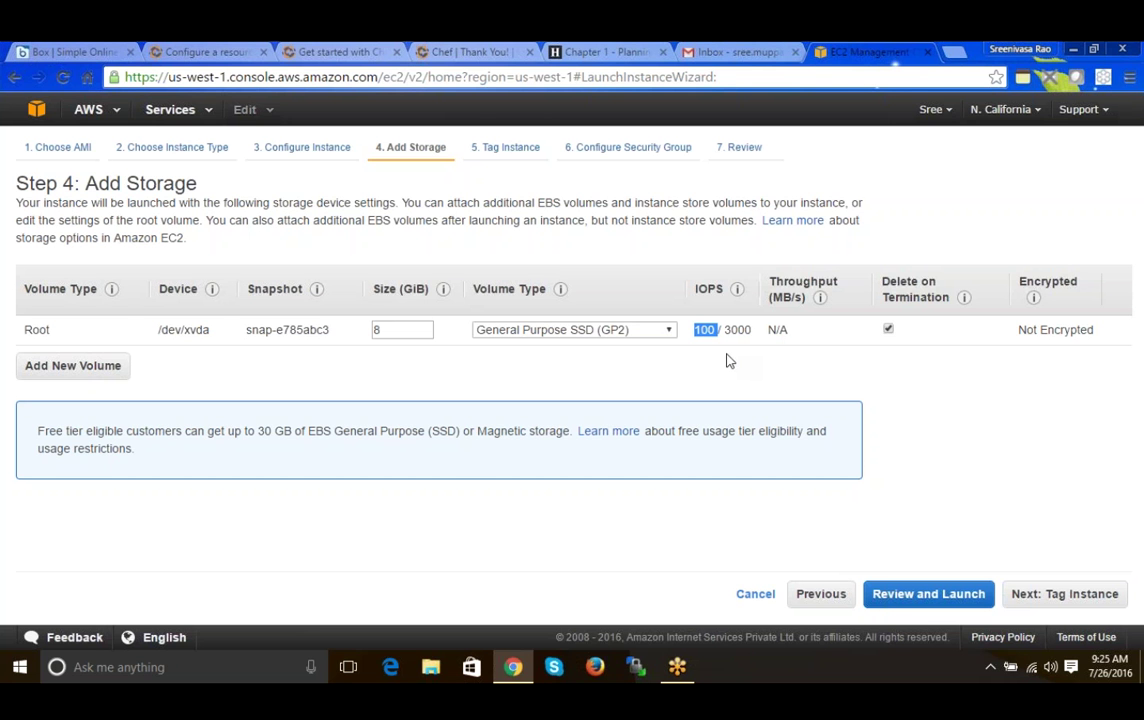
{"action": "mouse_move", "coordinate": [745, 358]}
{"action": "left_click_drag", "start_coordinate": [50, 430], "coordinate": [155, 442]}
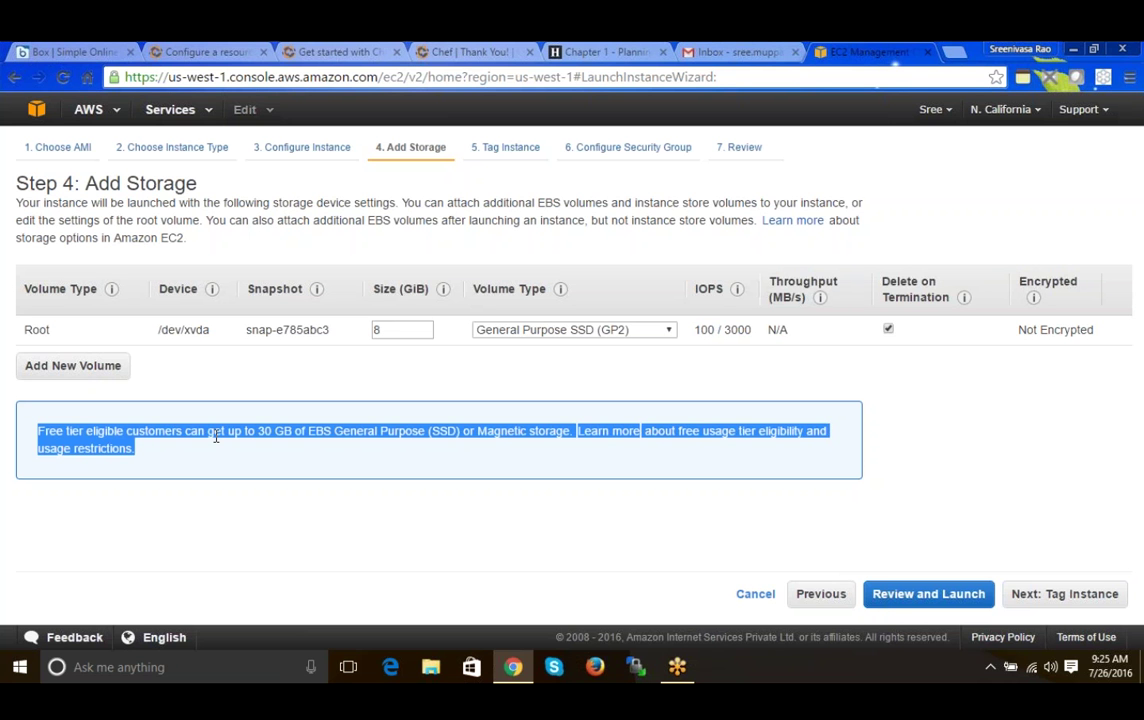
{"action": "left_click_drag", "start_coordinate": [233, 432], "coordinate": [330, 436]}
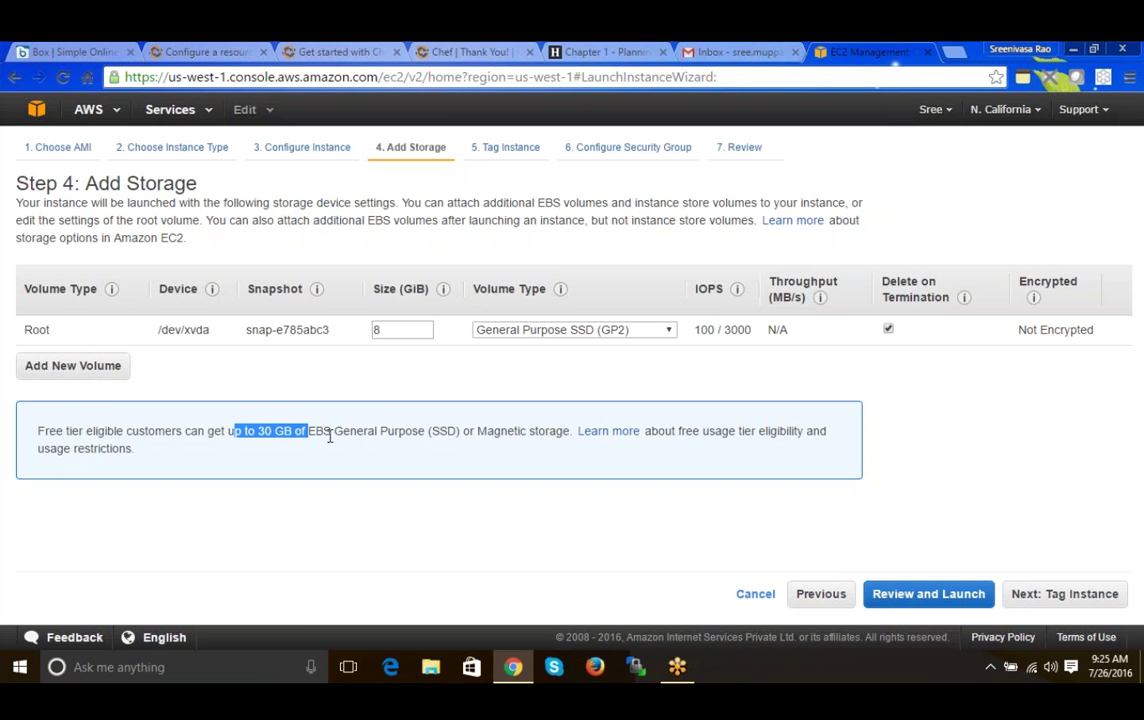
{"action": "left_click", "coordinate": [372, 432]}
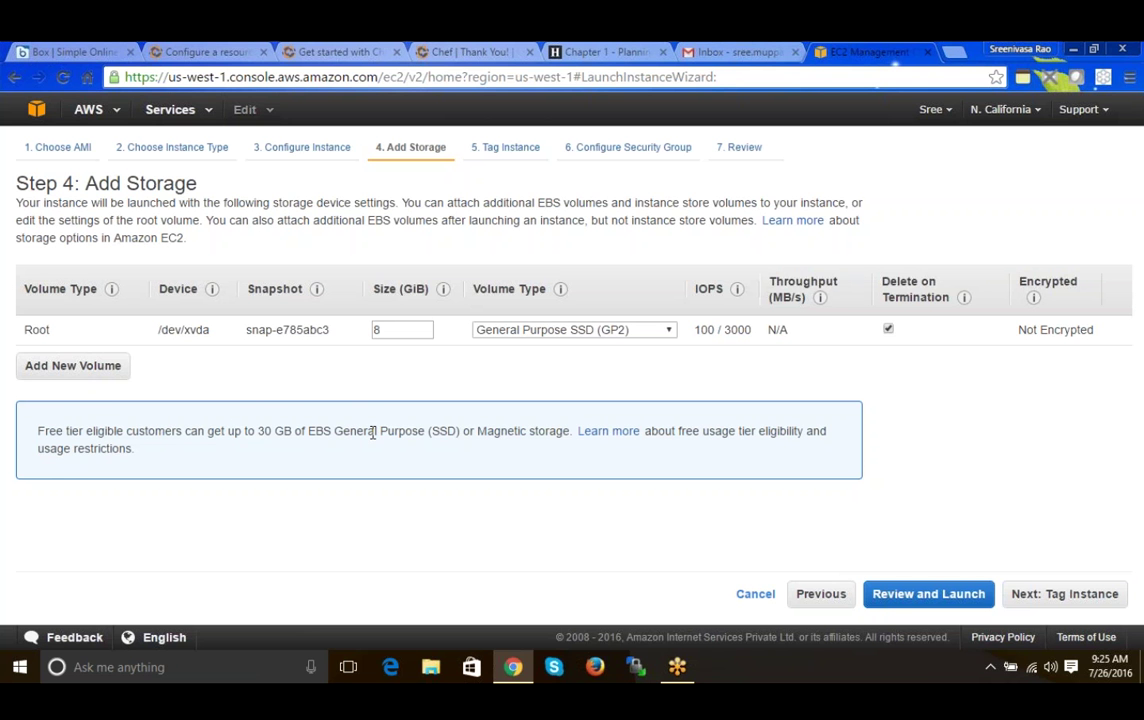
{"action": "left_click_drag", "start_coordinate": [486, 432], "coordinate": [502, 432]}
{"action": "left_click_drag", "start_coordinate": [680, 432], "coordinate": [731, 433]}
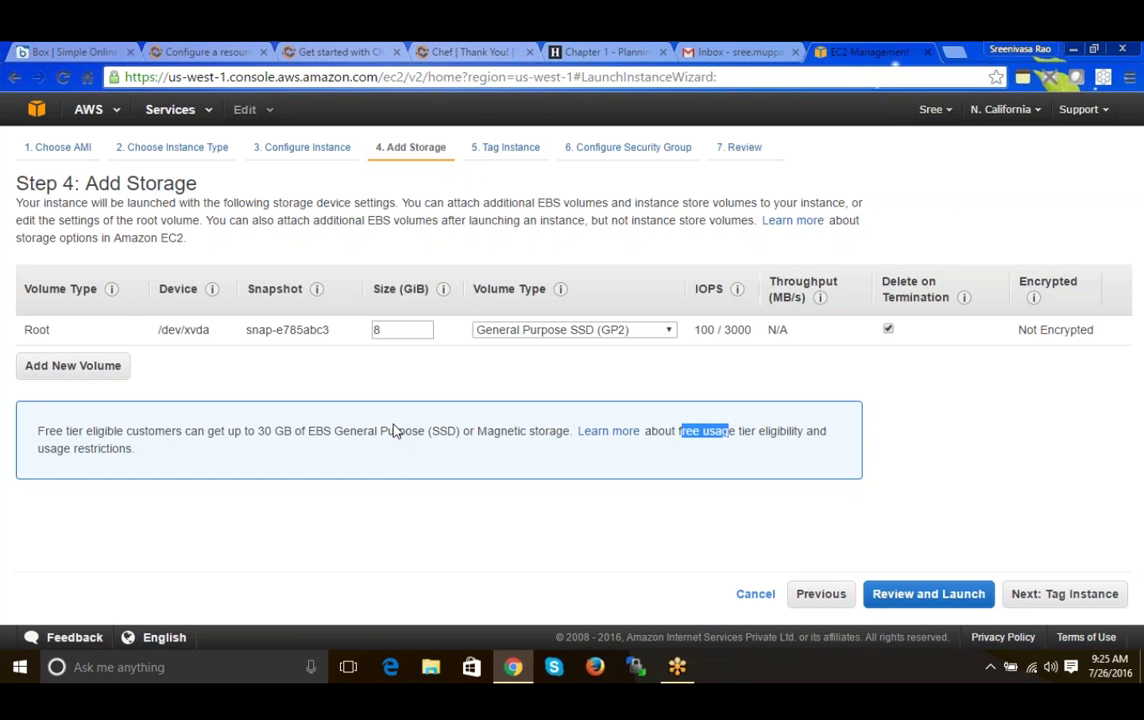
{"action": "left_click_drag", "start_coordinate": [258, 431], "coordinate": [293, 432]}
{"action": "left_click", "coordinate": [293, 432]}
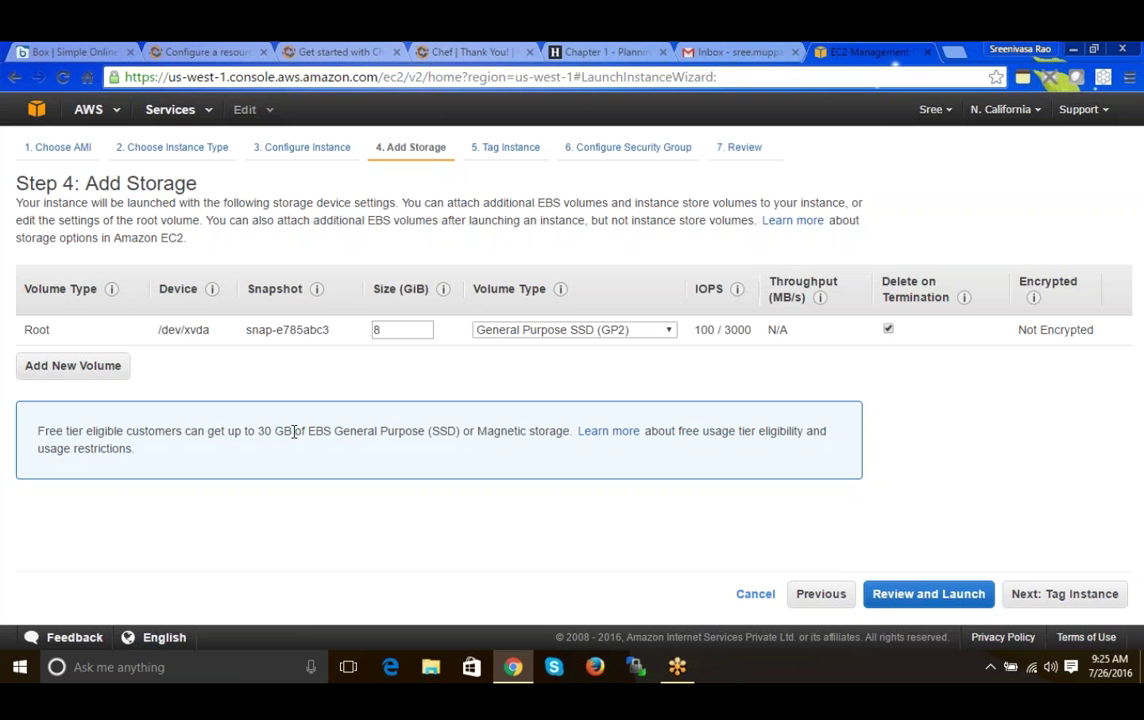
{"action": "left_click_drag", "start_coordinate": [372, 289], "coordinate": [416, 289]}
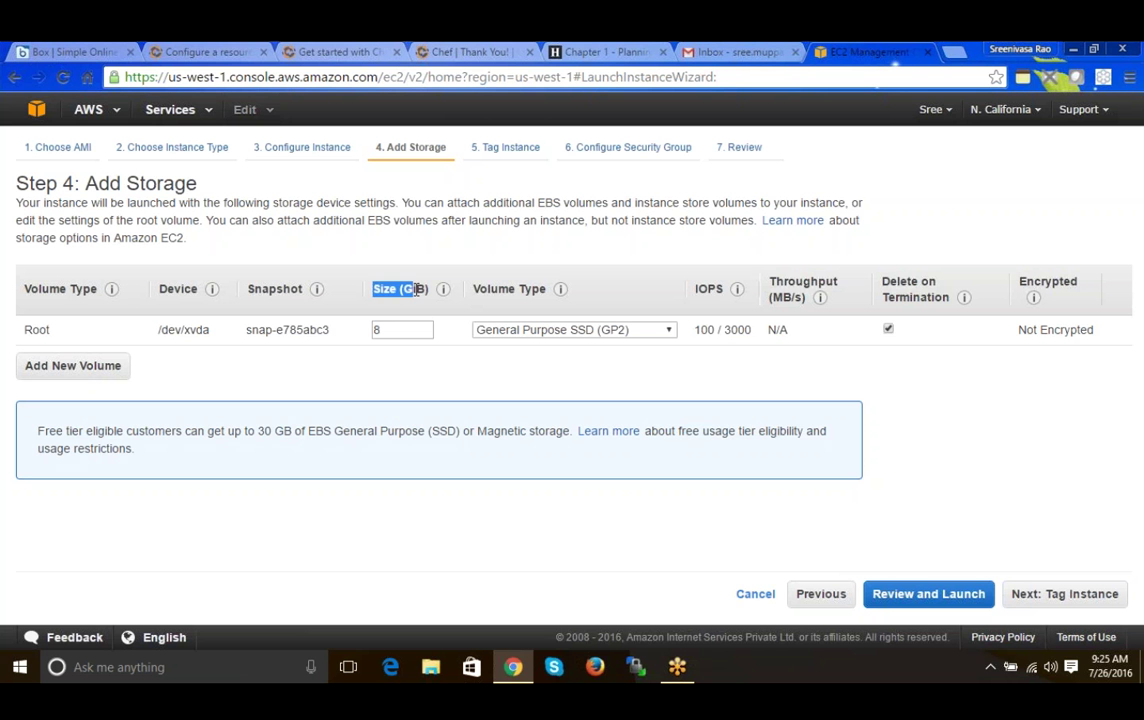
{"action": "left_click_drag", "start_coordinate": [256, 431], "coordinate": [297, 424]}
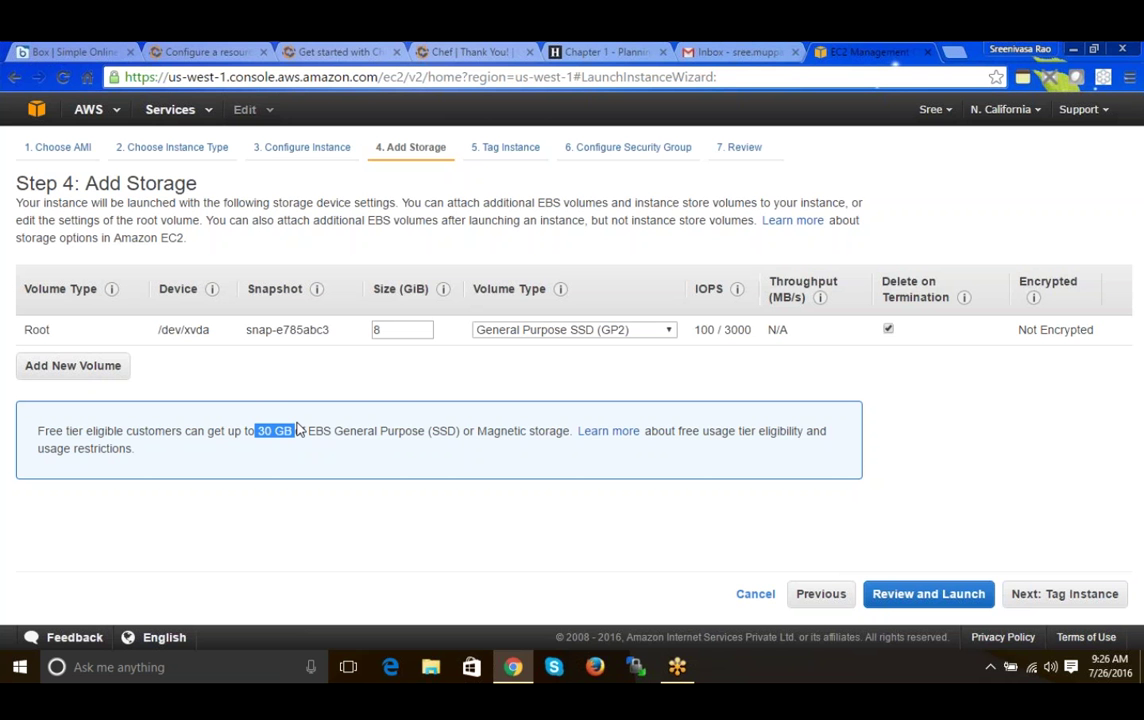
{"action": "left_click", "coordinate": [417, 454]}
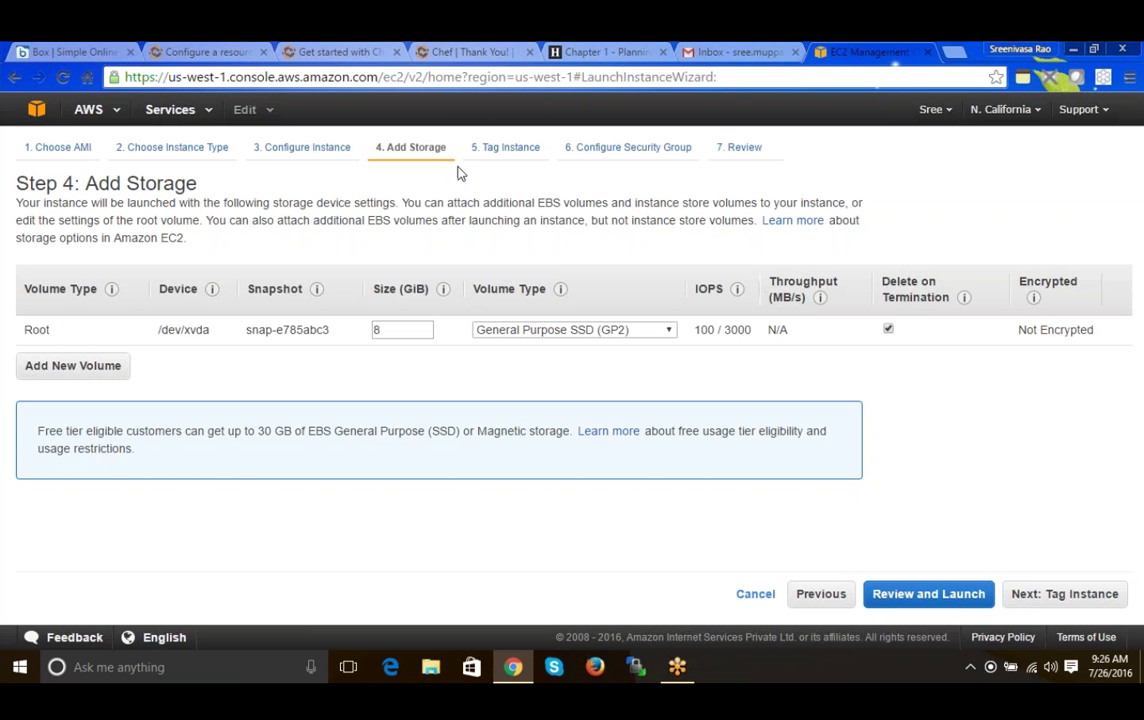
{"action": "double_click", "coordinate": [376, 329]}
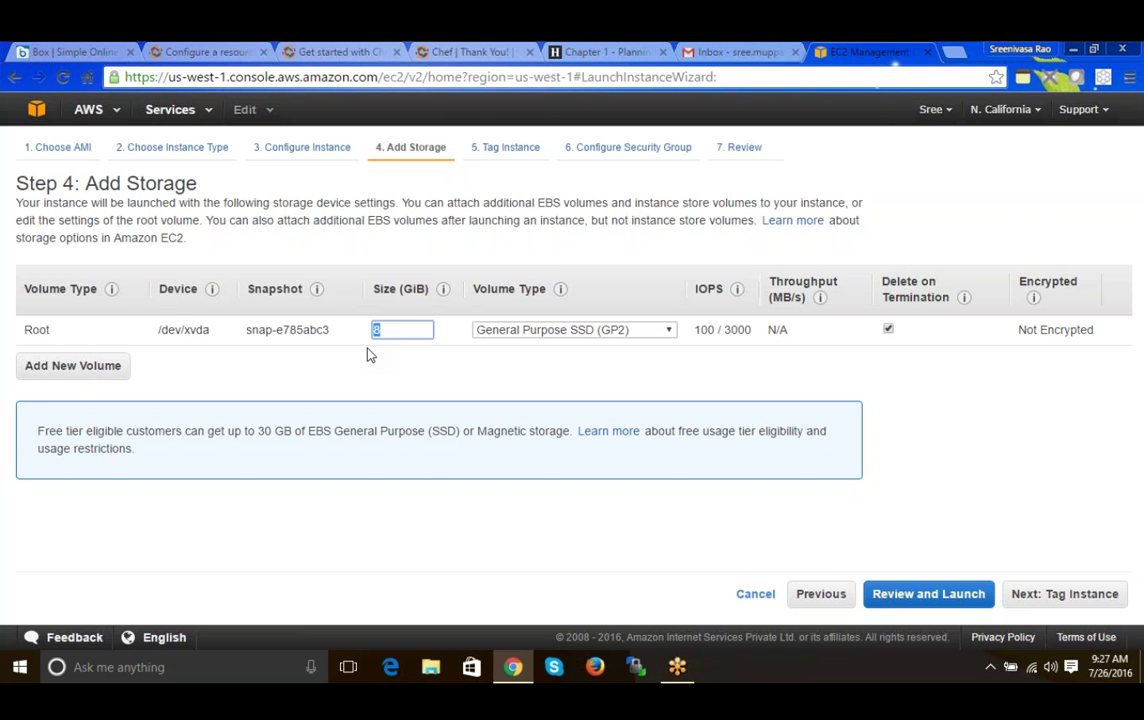
{"action": "left_click", "coordinate": [372, 356]}
{"action": "double_click", "coordinate": [377, 331]}
{"action": "left_click", "coordinate": [375, 356]}
{"action": "double_click", "coordinate": [378, 329]}
{"action": "left_click", "coordinate": [452, 386]}
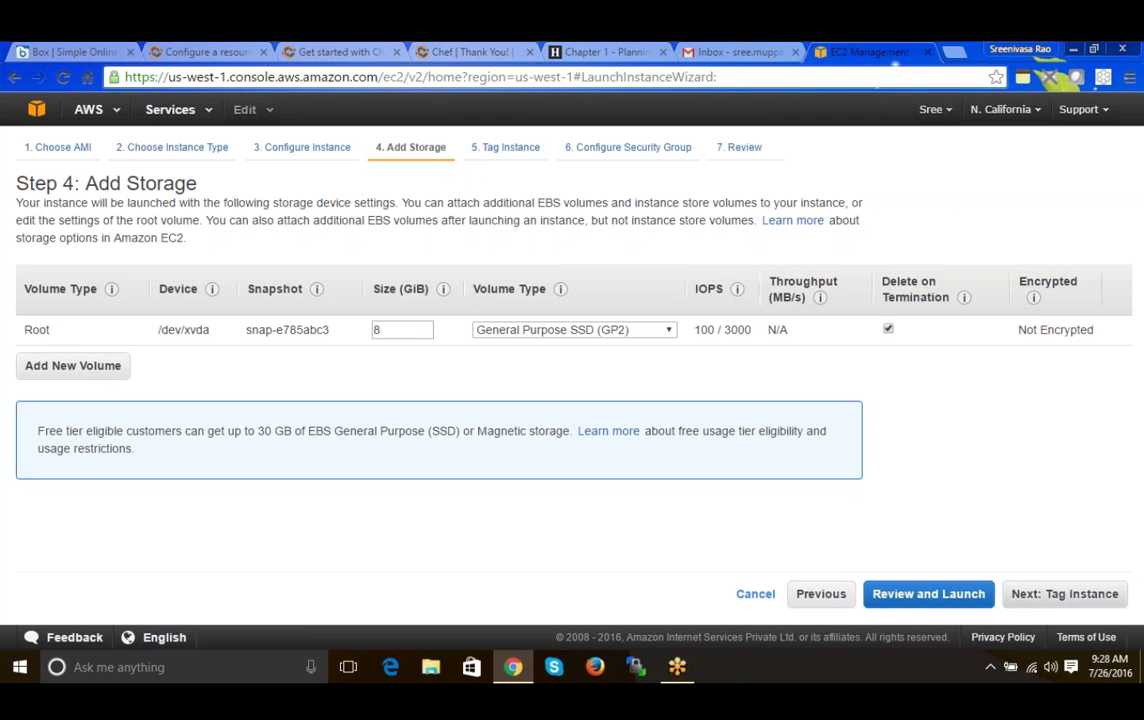
- Set the Name tag value to 'Training' and continue to the security group step
{"action": "left_click", "coordinate": [1050, 596]}
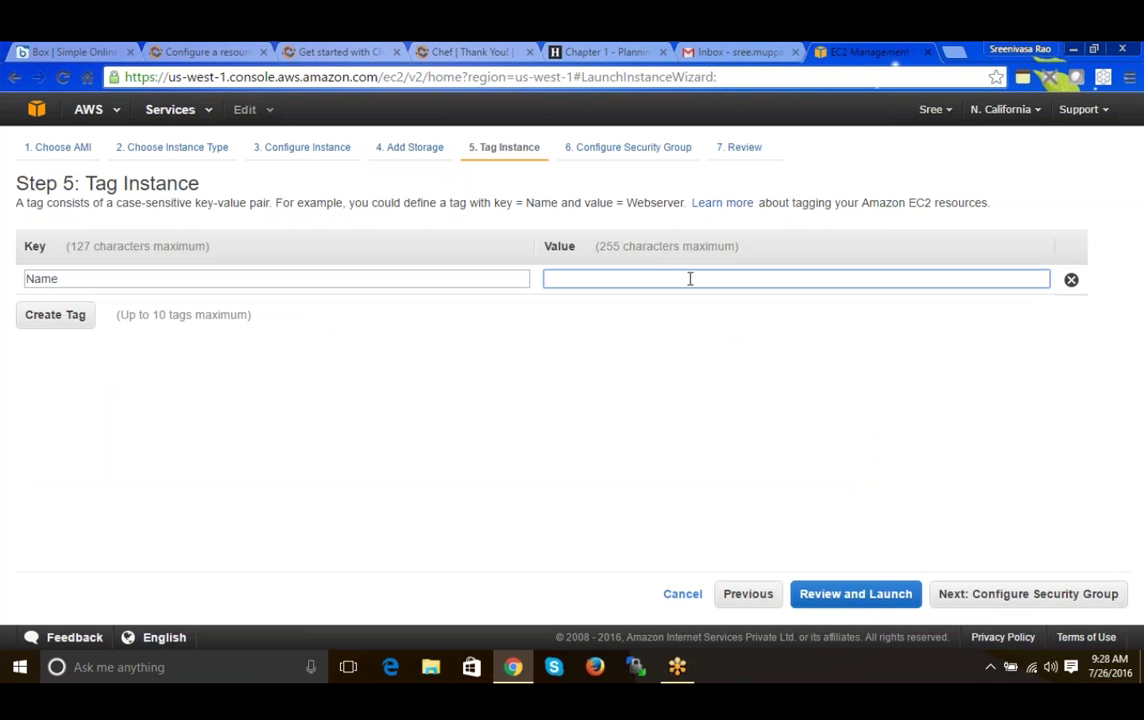
{"action": "type", "text": "Traini"}
{"action": "key", "text": "BackSpace"}
{"action": "key", "text": "BackSpace"}
{"action": "key", "text": "BackSpace"}
{"action": "key", "text": "BackSpace"}
{"action": "key", "text": "BackSpace"}
{"action": "key", "text": "BackSpace"}
{"action": "type", "text": "WebServer"}
{"action": "key", "text": "BackSpace"}
{"action": "key", "text": "BackSpace"}
{"action": "key", "text": "BackSpace"}
{"action": "key", "text": "BackSpace"}
{"action": "key", "text": "BackSpace"}
{"action": "key", "text": "BackSpace"}
{"action": "key", "text": "BackSpace"}
{"action": "key", "text": "BackSpace"}
{"action": "key", "text": "BackSpace"}
{"action": "type", "text": "Training"}
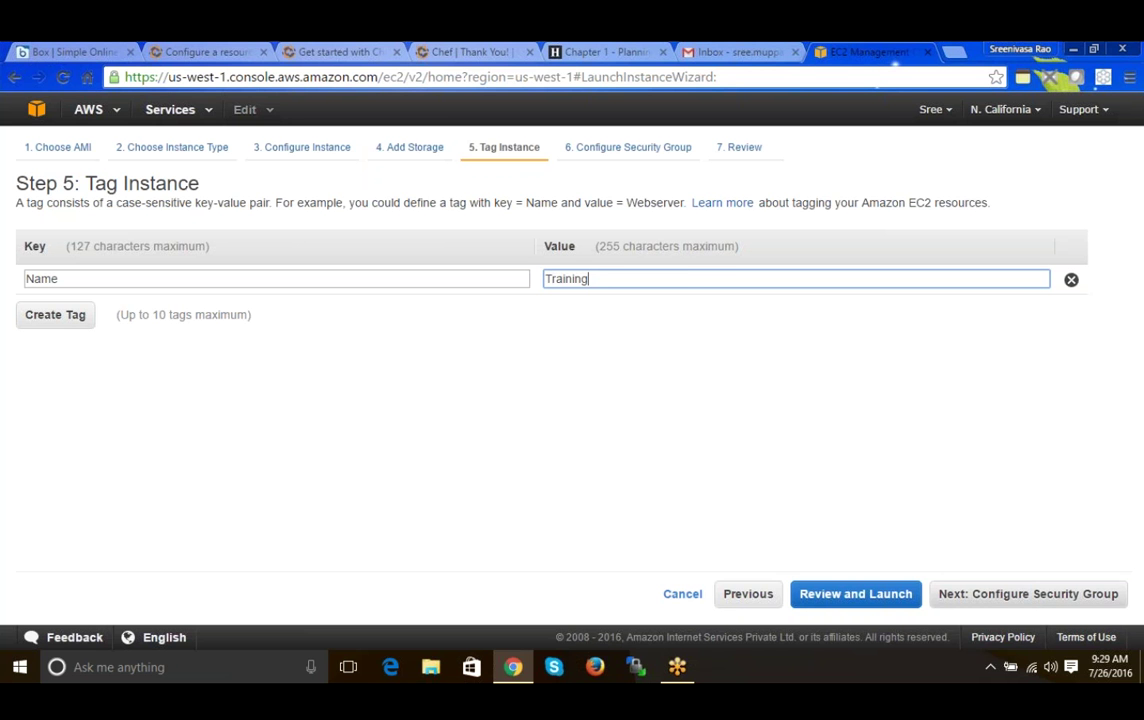
{"action": "left_click", "coordinate": [995, 596]}
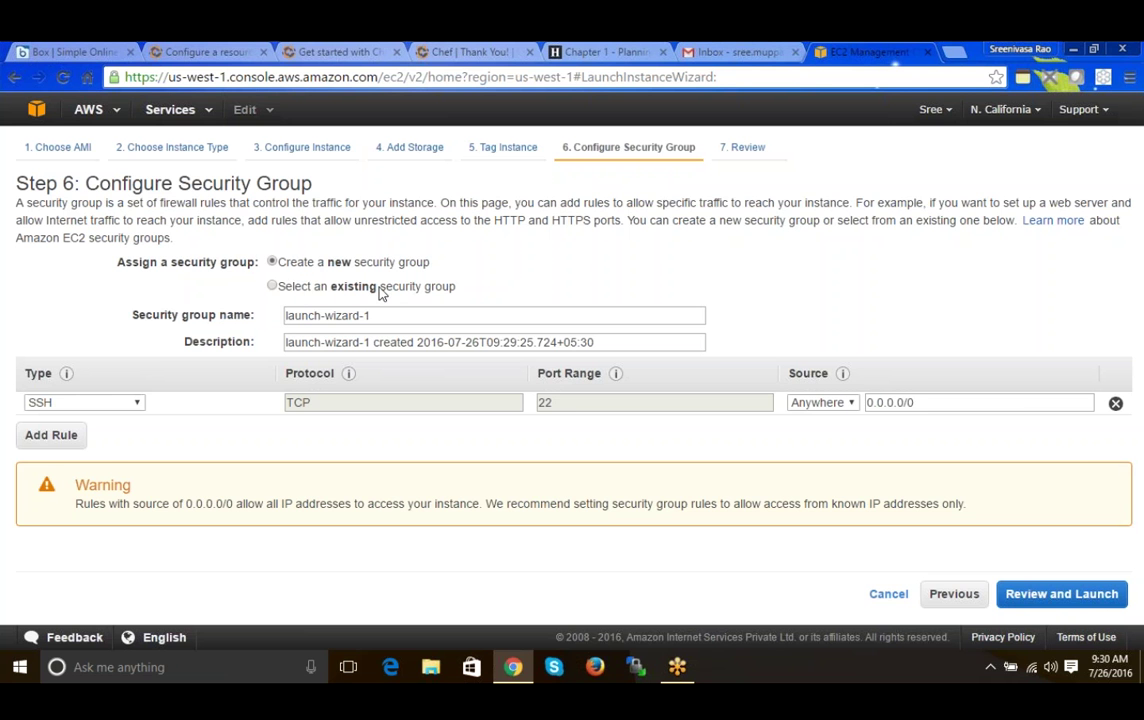
- Keep creating a new security group and rename it from launch-wizard-1 to training
{"action": "left_click", "coordinate": [275, 287]}
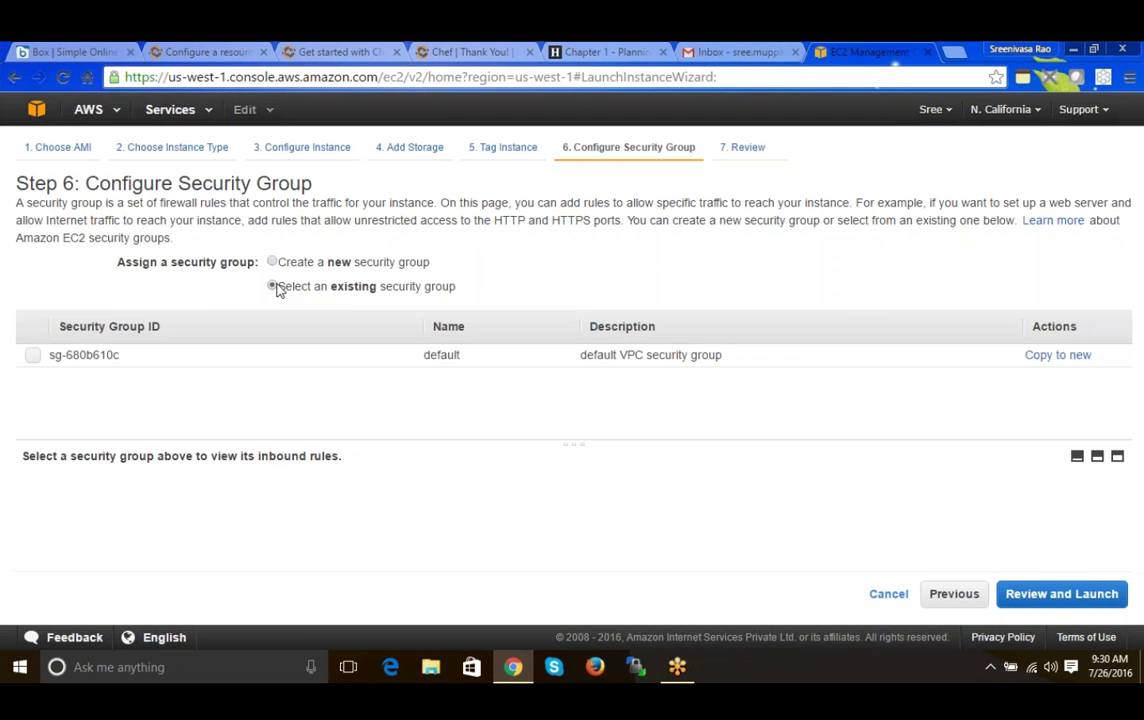
{"action": "left_click", "coordinate": [273, 263]}
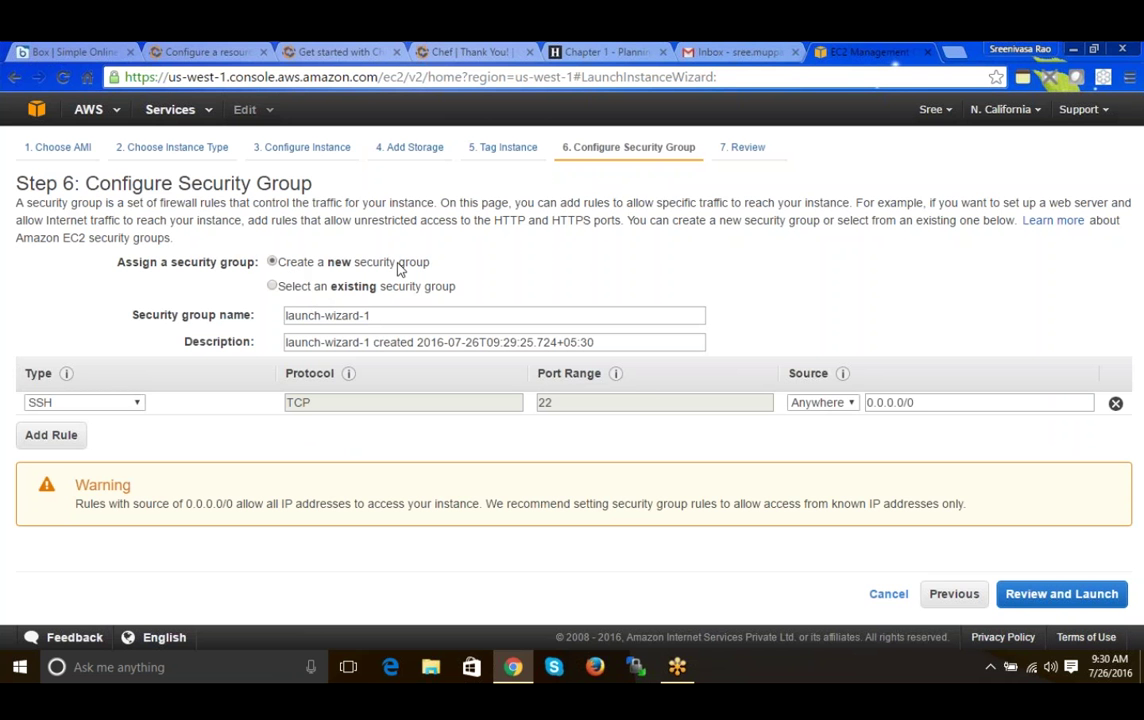
{"action": "left_click", "coordinate": [28, 408]}
{"action": "left_click", "coordinate": [400, 315]}
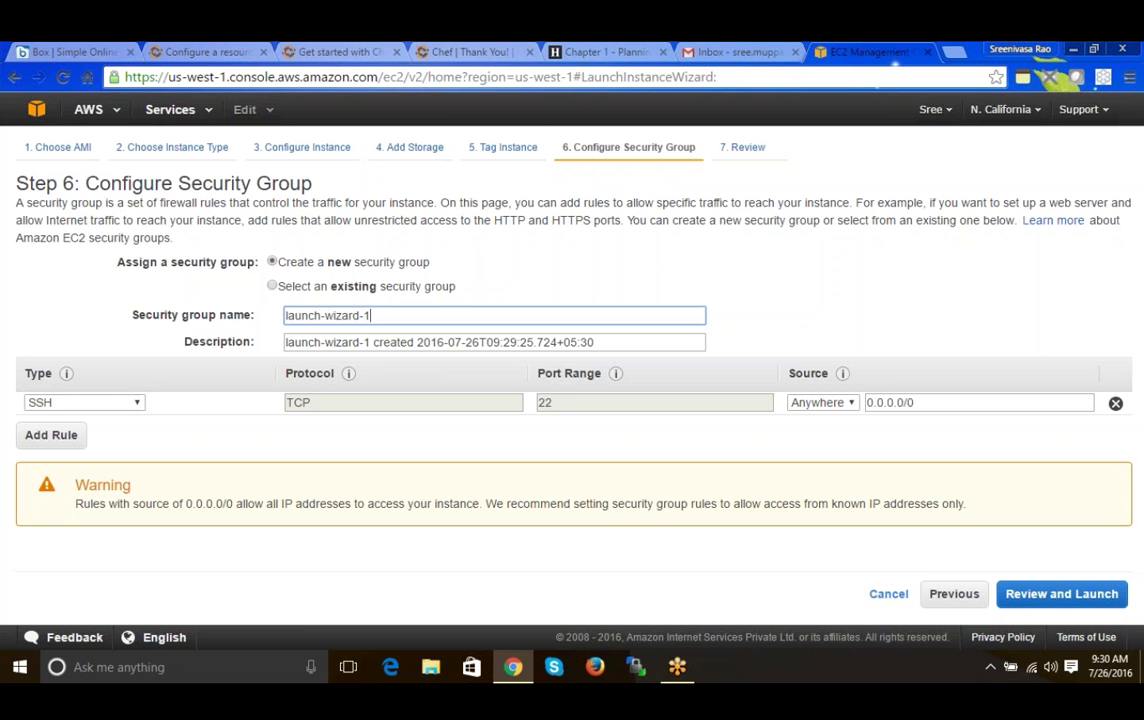
{"action": "left_click_drag", "start_coordinate": [371, 315], "coordinate": [287, 313]}
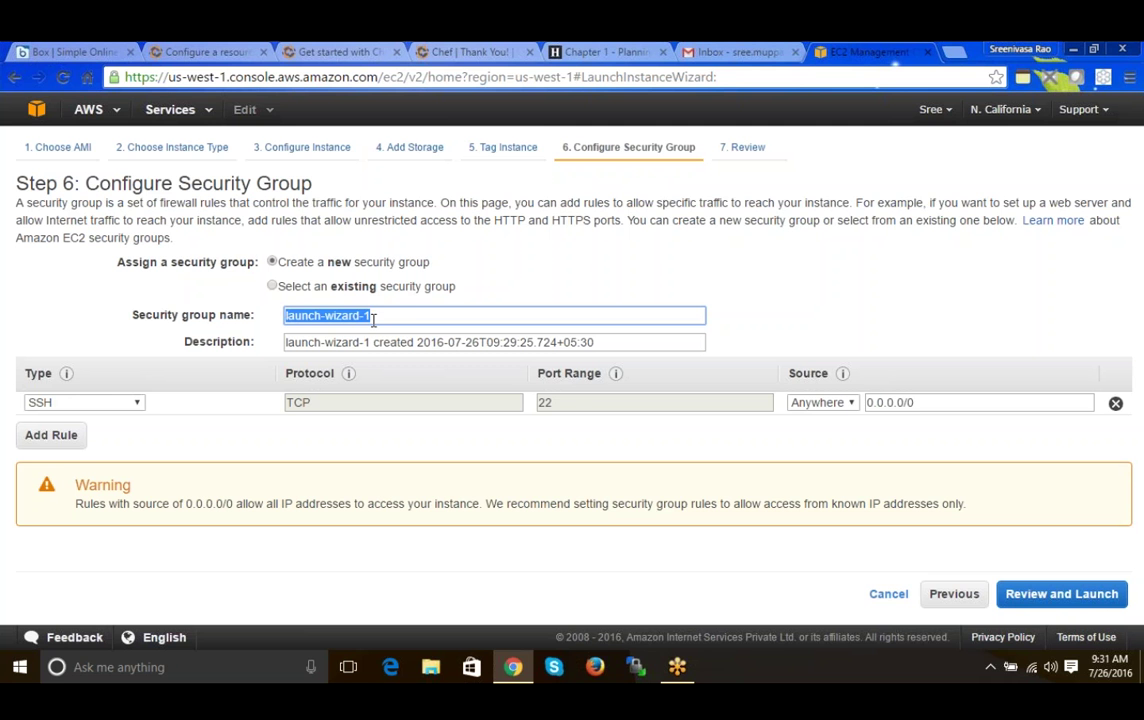
{"action": "type", "text": "r"}
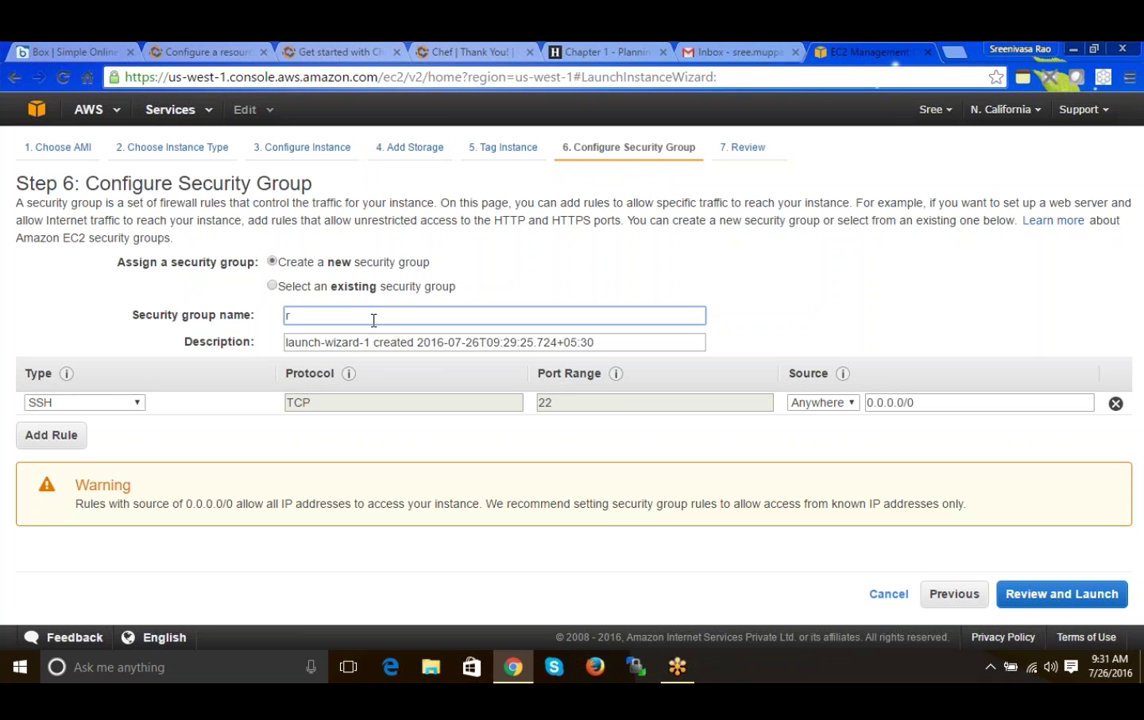
{"action": "key", "text": "BackSpace"}
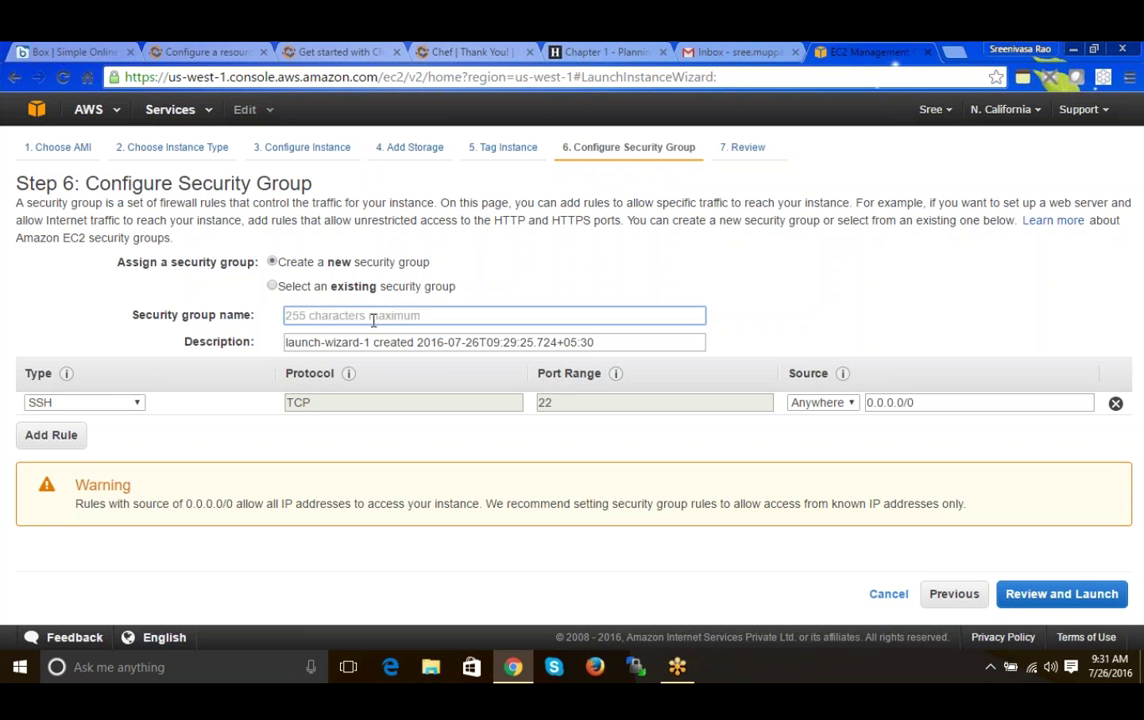
{"action": "type", "text": "tr"}
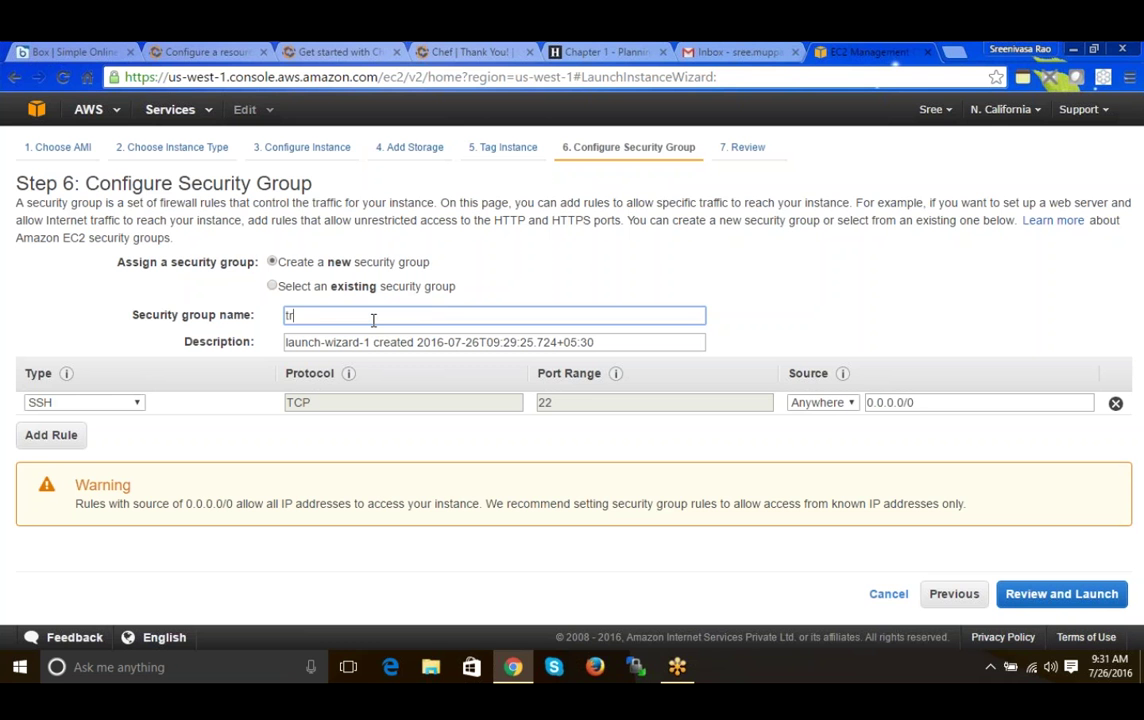
{"action": "type", "text": "aining"}
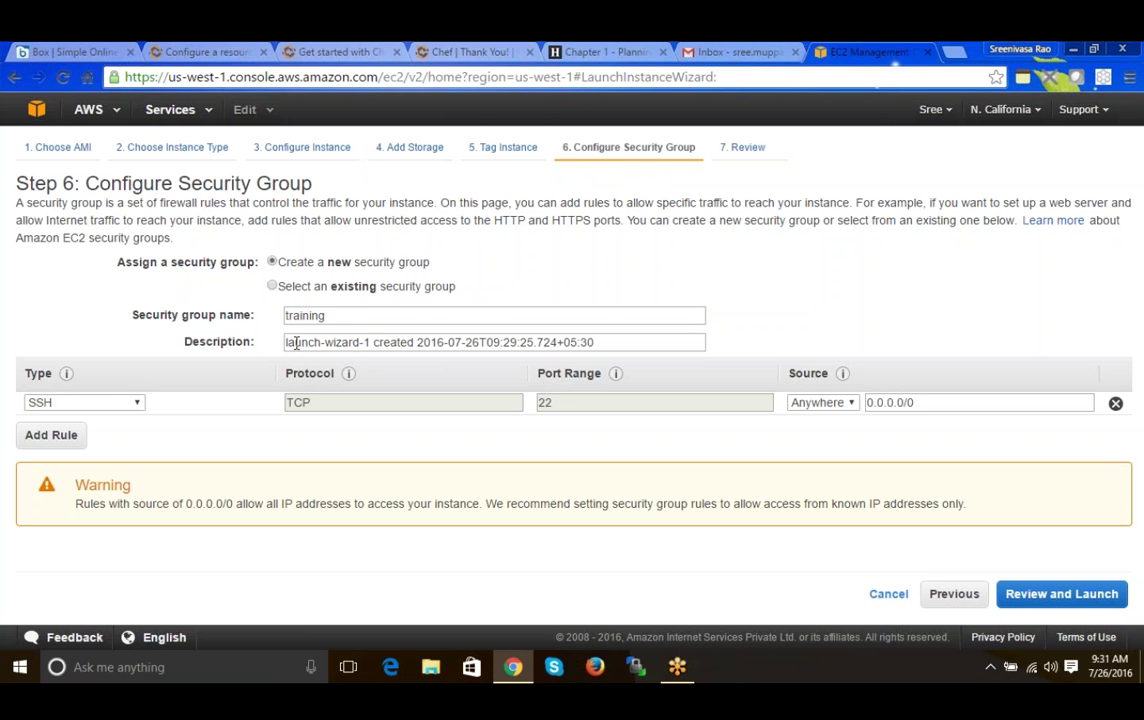
{"action": "left_click_drag", "start_coordinate": [294, 343], "coordinate": [409, 343]}
- Add a second inbound rule of type HTTP (TCP port 80) below the SSH rule
{"action": "left_click", "coordinate": [108, 405]}
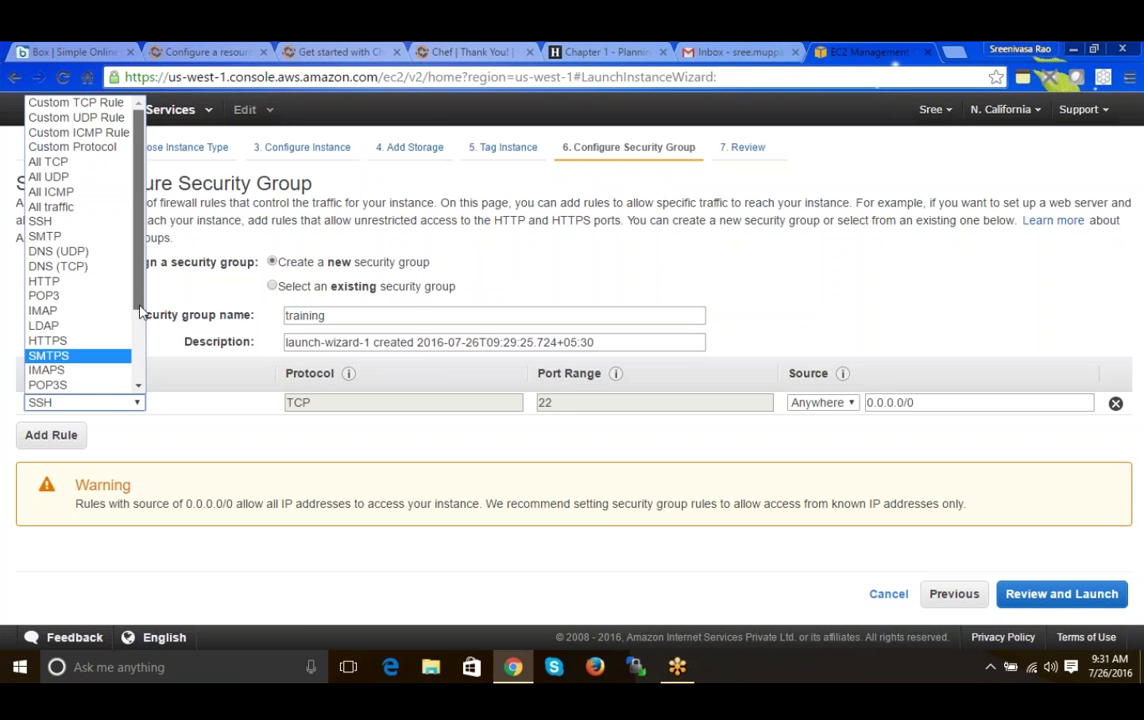
{"action": "scroll", "coordinate": [118, 306], "scroll_direction": "down", "scroll_amount": 1}
{"action": "scroll", "coordinate": [118, 306], "scroll_direction": "up", "scroll_amount": 1}
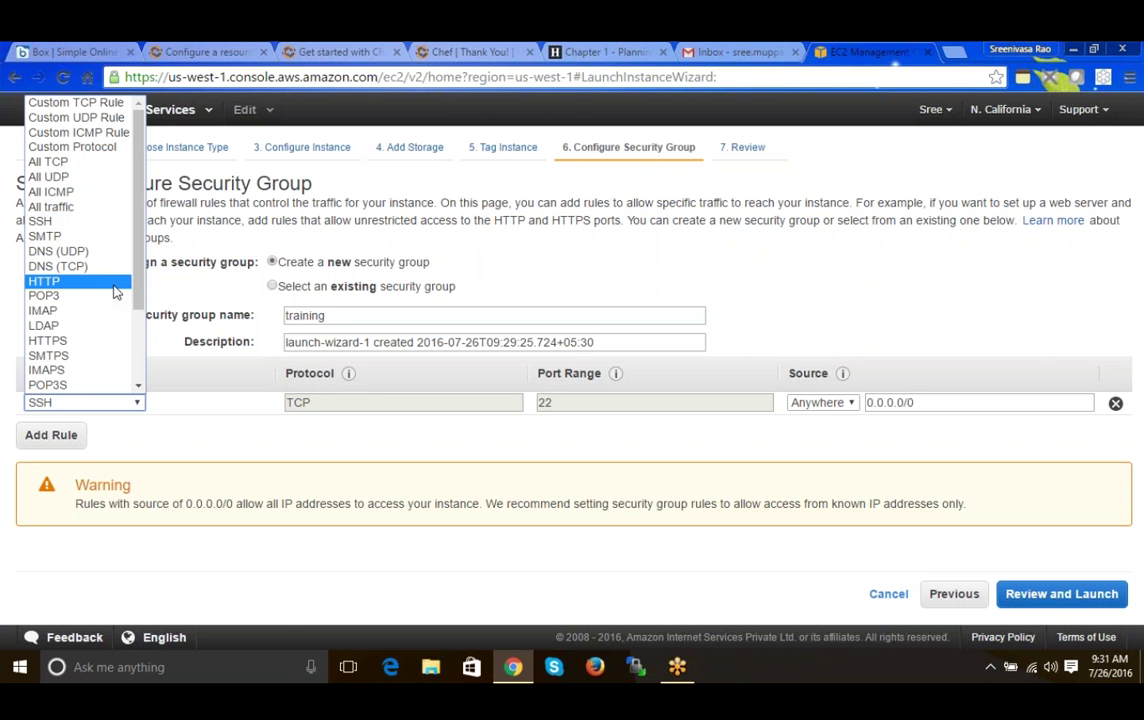
{"action": "left_click", "coordinate": [148, 370]}
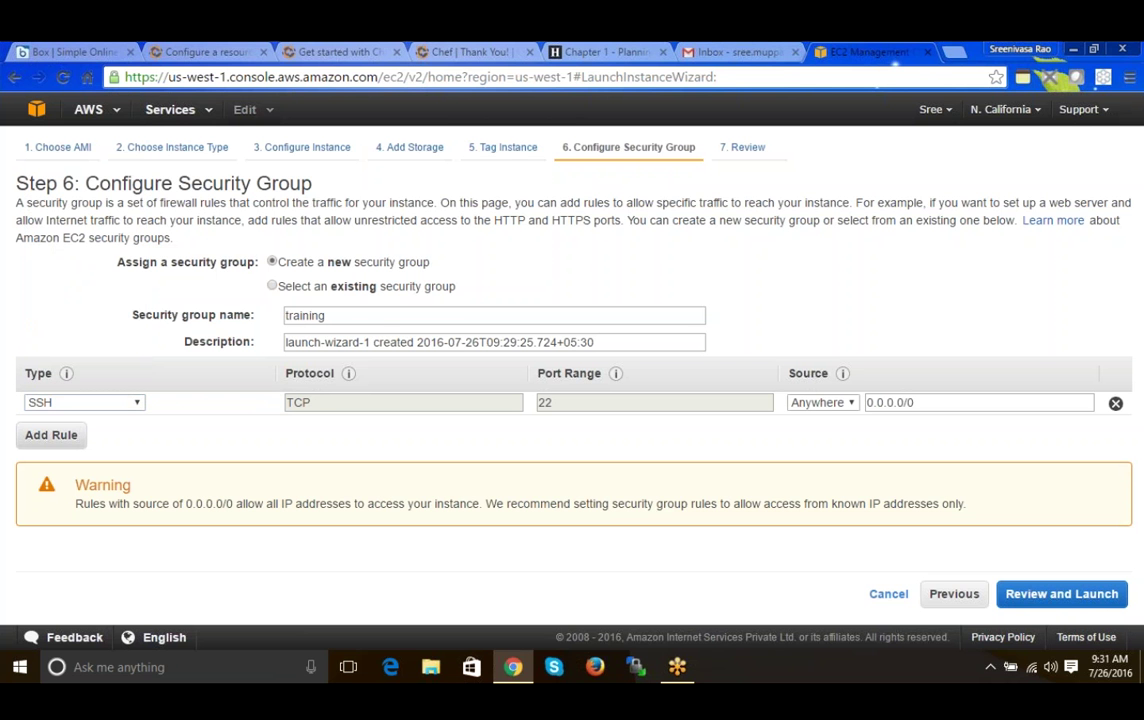
{"action": "left_click", "coordinate": [45, 437]}
{"action": "left_click", "coordinate": [82, 426]}
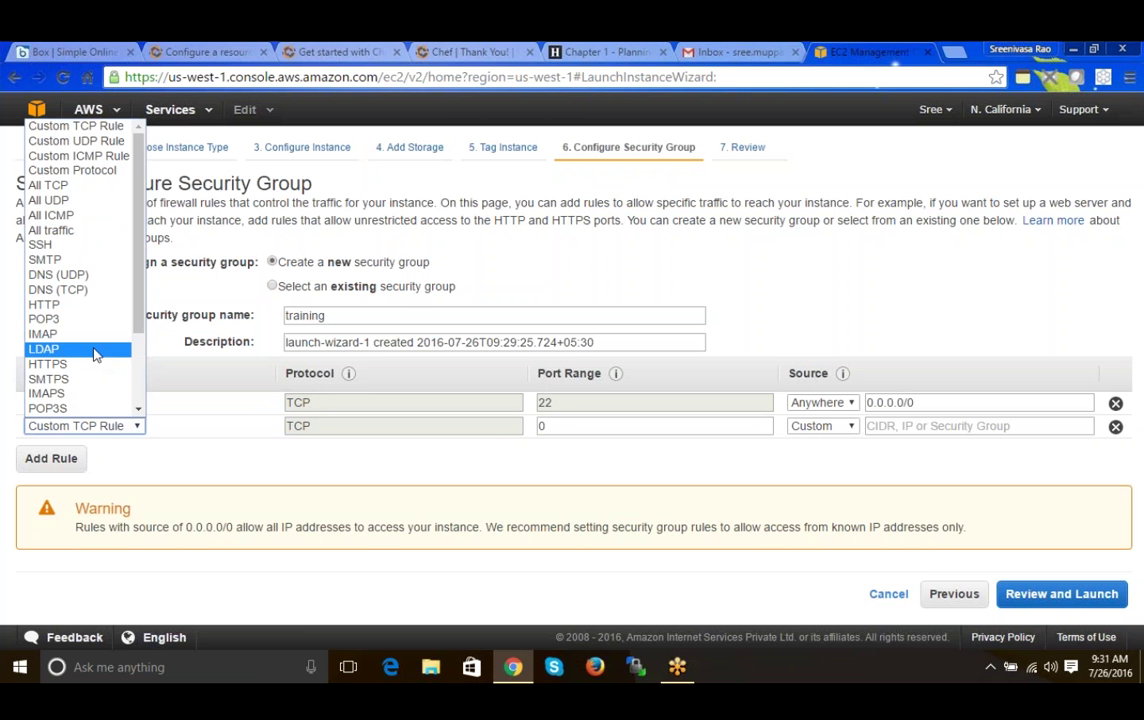
{"action": "left_click", "coordinate": [88, 305]}
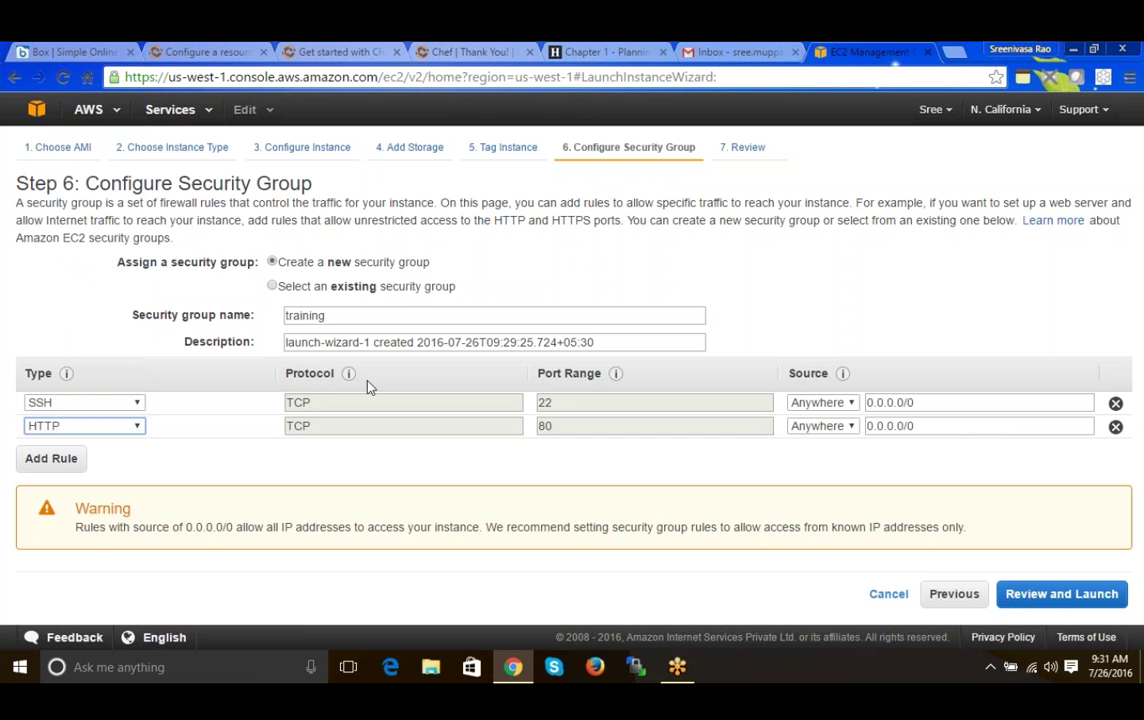
{"action": "double_click", "coordinate": [313, 427]}
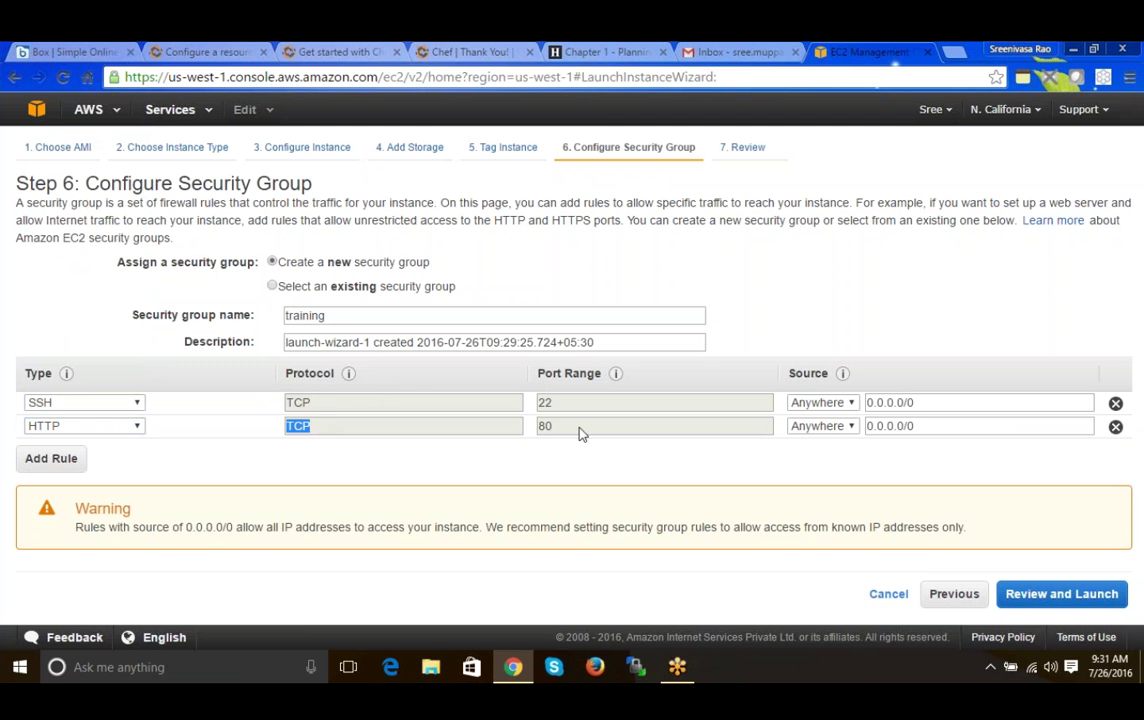
{"action": "double_click", "coordinate": [545, 427]}
- Try the Custom and My IP source options for the SSH rule
{"action": "left_click", "coordinate": [841, 430]}
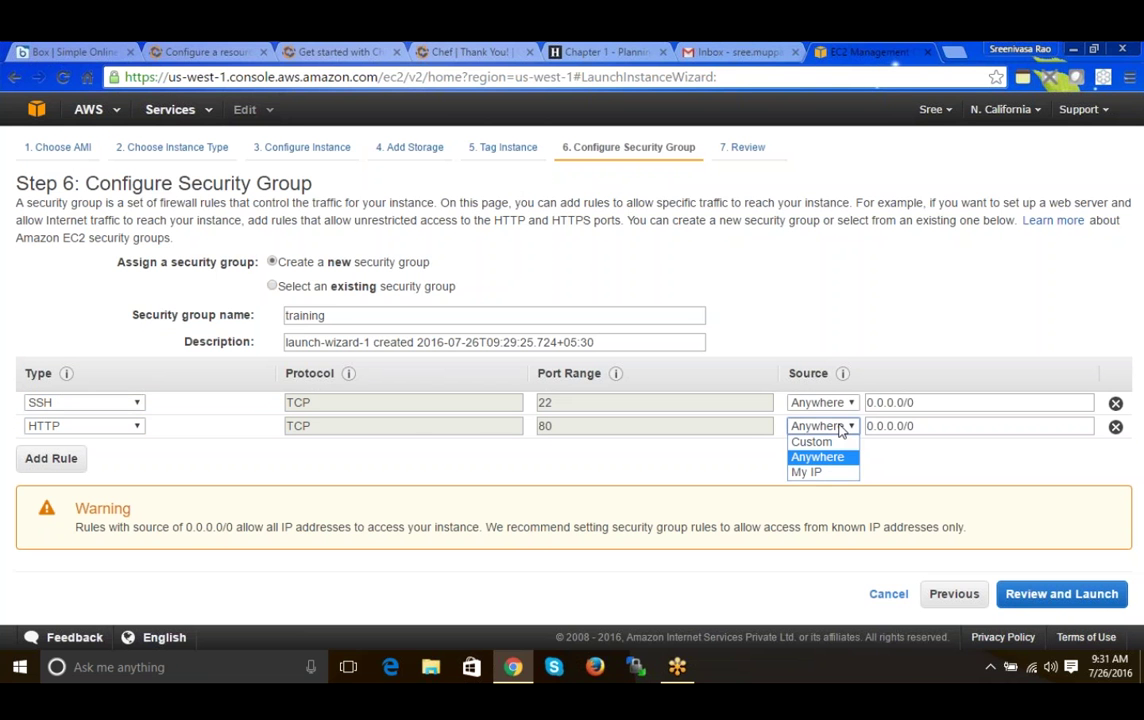
{"action": "left_click", "coordinate": [841, 428]}
{"action": "left_click", "coordinate": [836, 403]}
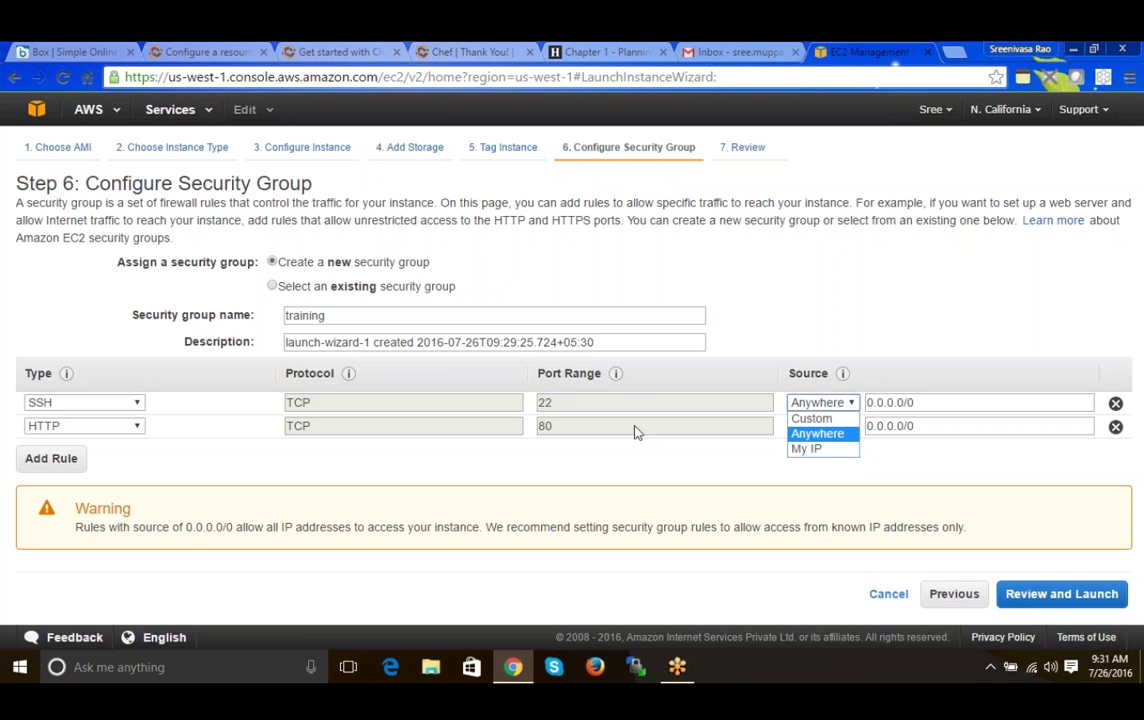
{"action": "left_click", "coordinate": [812, 420]}
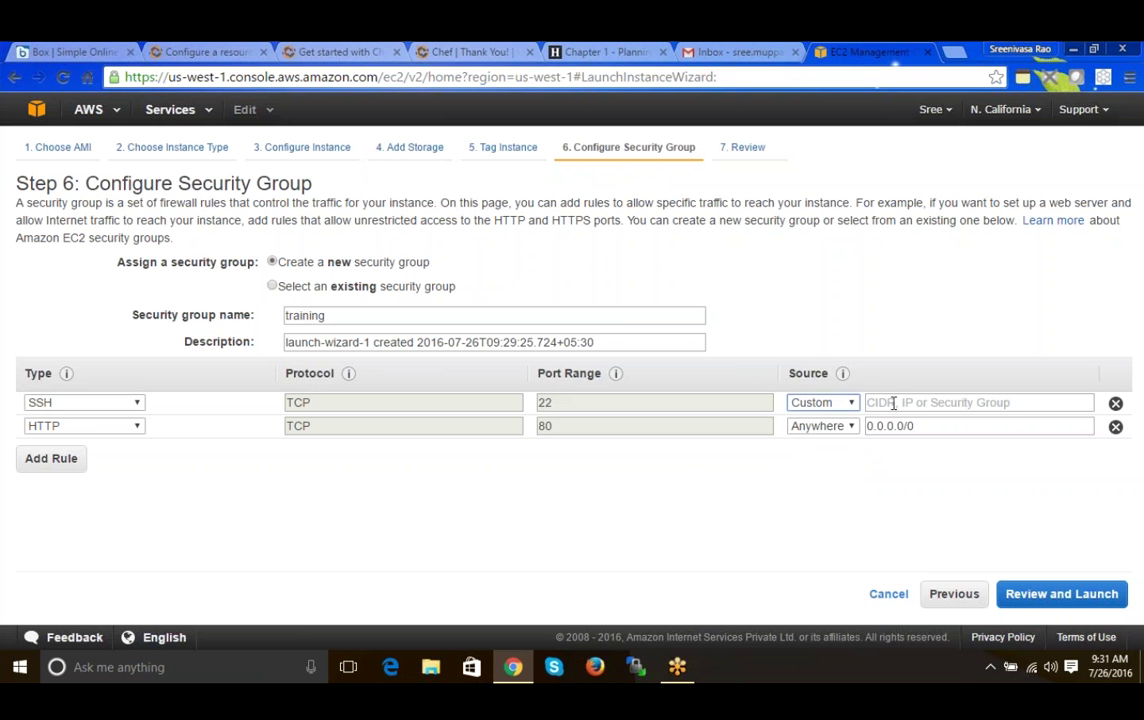
{"action": "left_click", "coordinate": [894, 403]}
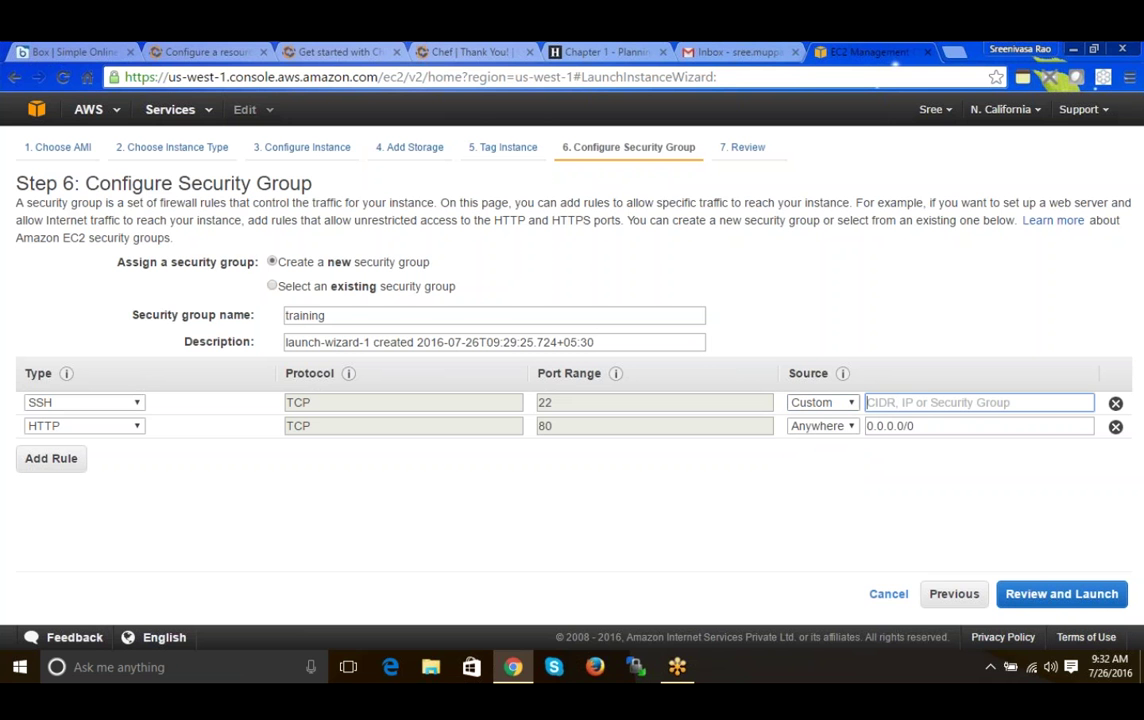
{"action": "left_click", "coordinate": [821, 402]}
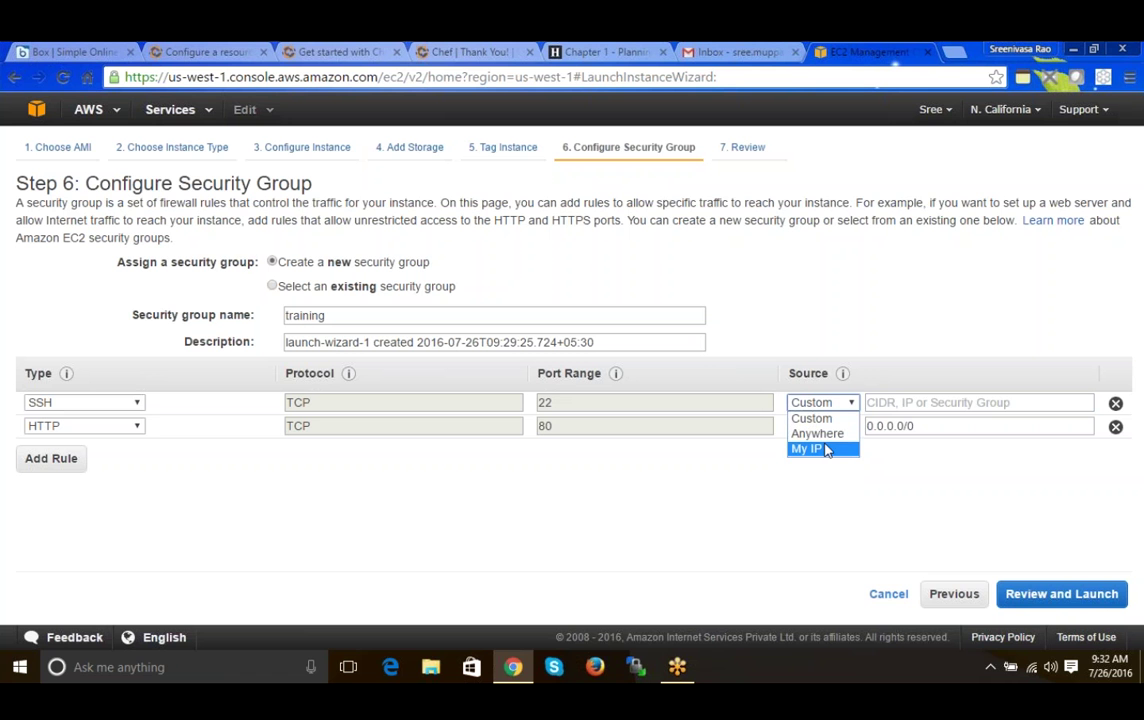
{"action": "left_click", "coordinate": [825, 449]}
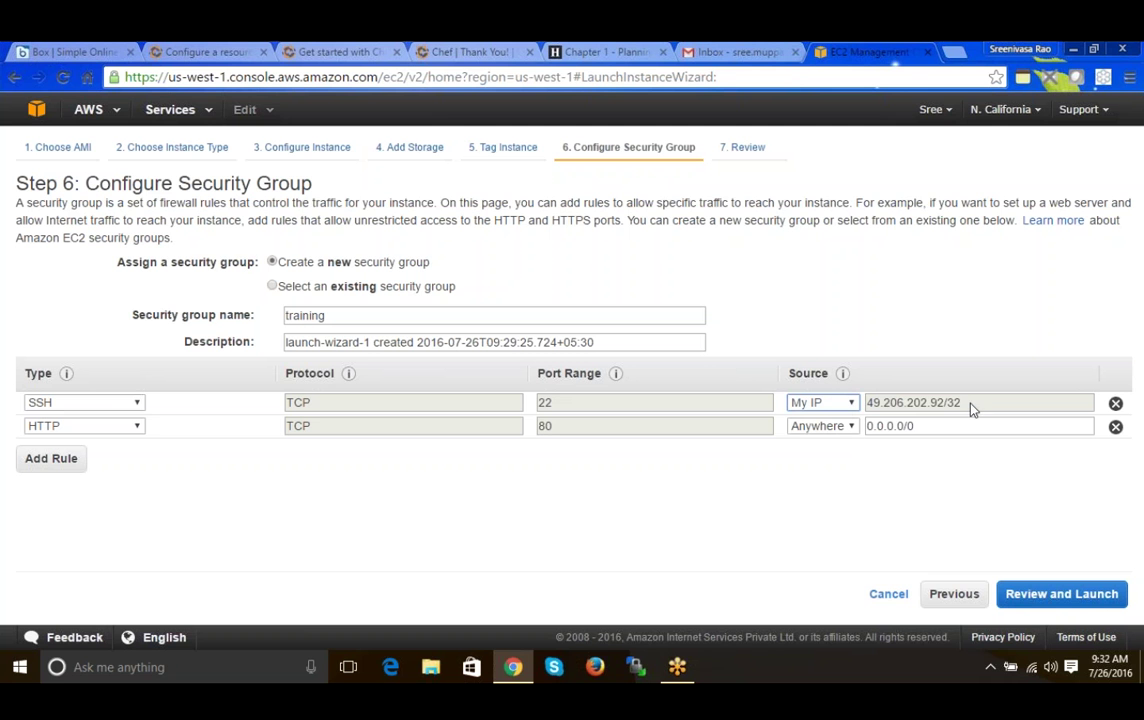
{"action": "left_click_drag", "start_coordinate": [969, 404], "coordinate": [869, 412]}
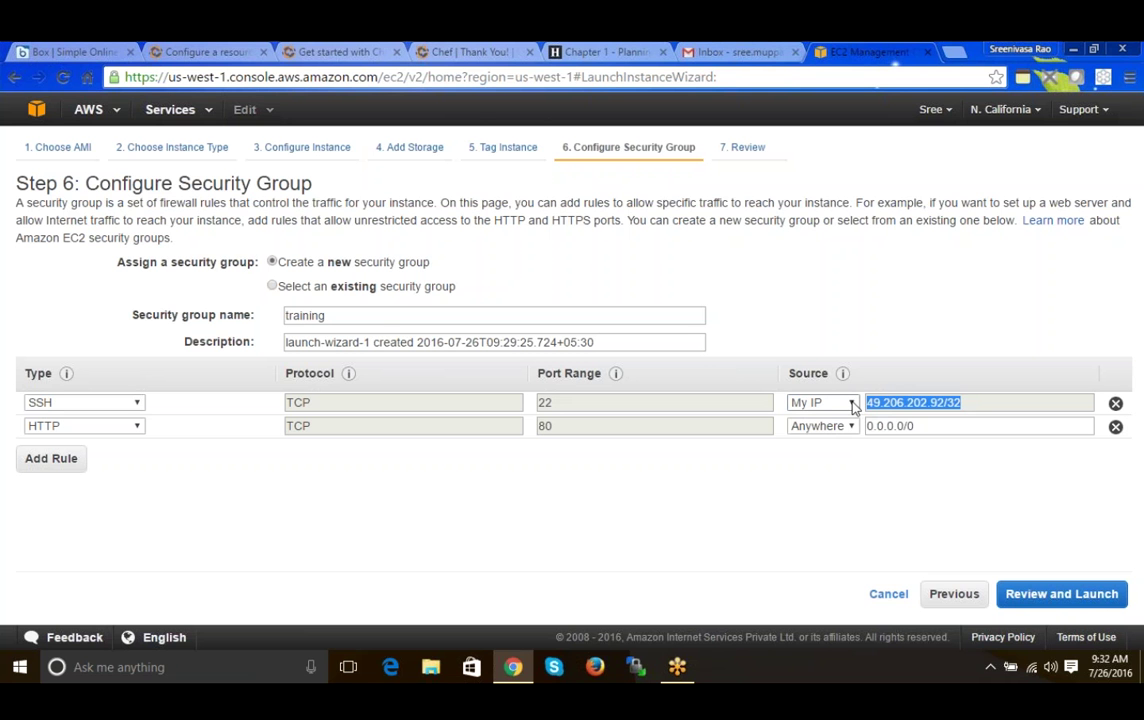
- Set the SSH source back to Anywhere and delete the HTTP rule
{"action": "left_click", "coordinate": [853, 403]}
{"action": "left_click", "coordinate": [842, 434]}
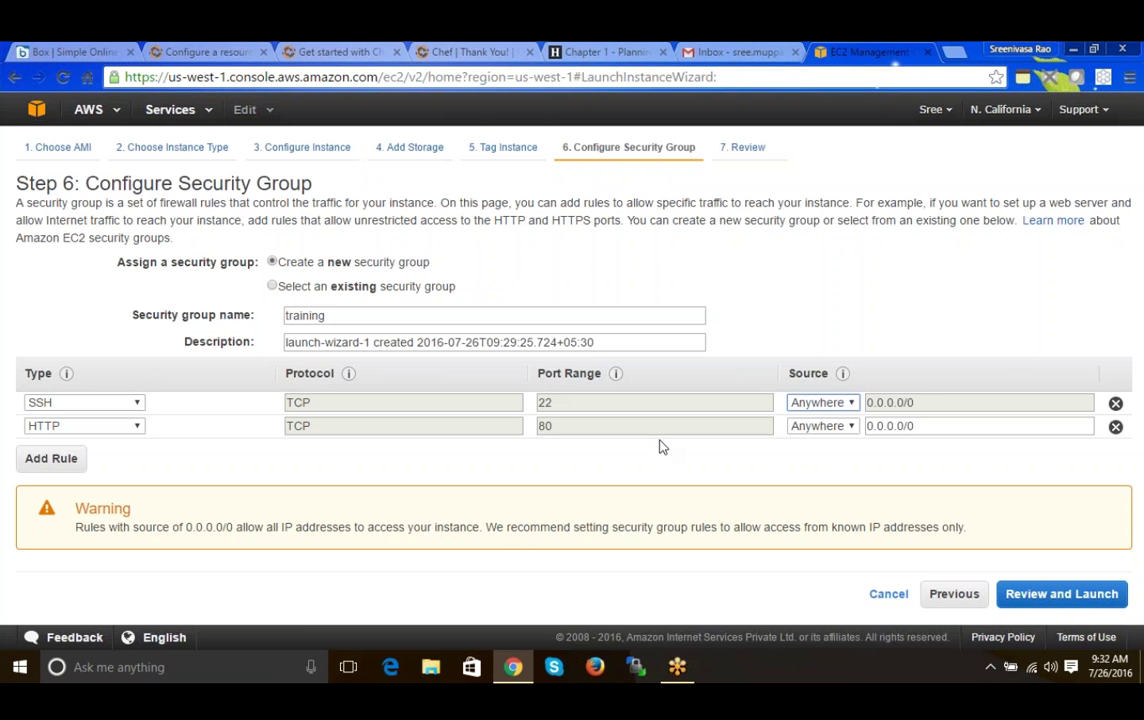
{"action": "left_click", "coordinate": [1115, 426]}
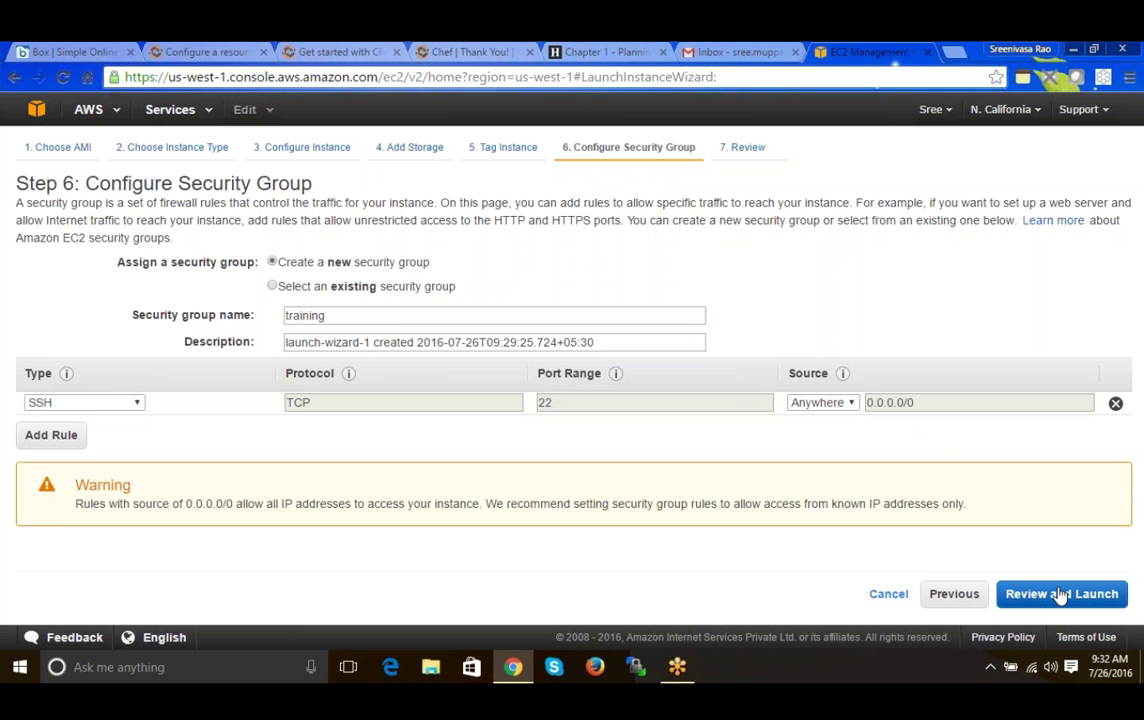
- Go to Step 7 Review Instance Launch and expand its Instance Details section
{"action": "left_click", "coordinate": [1060, 596]}
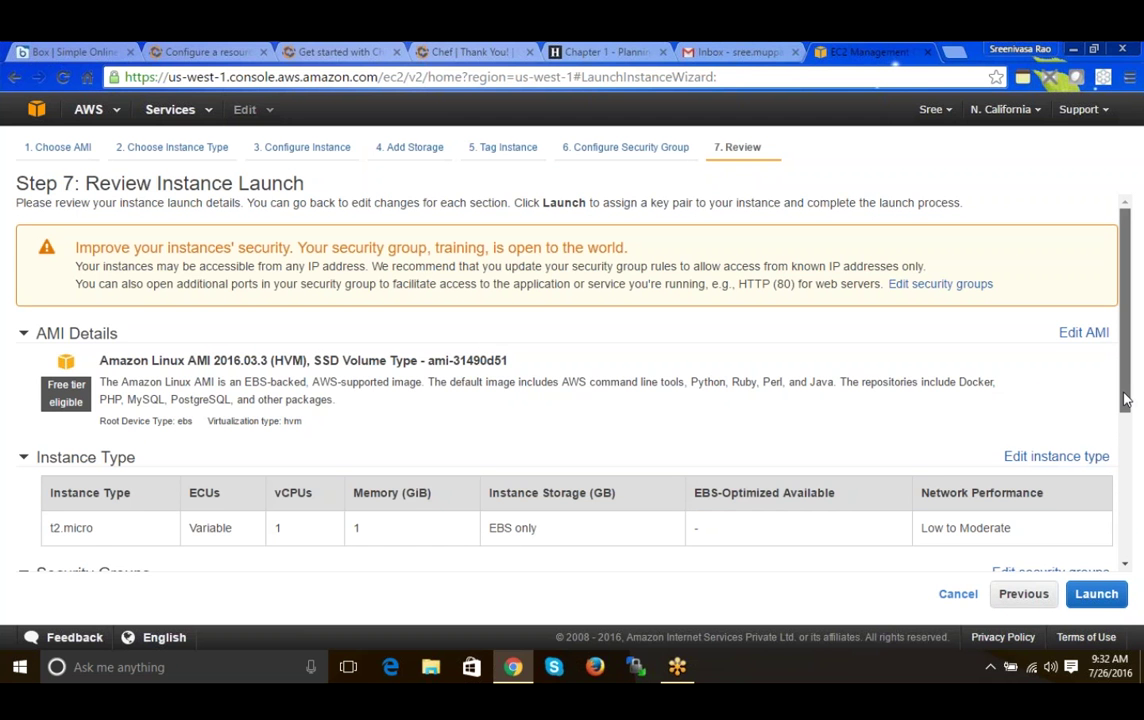
{"action": "left_click_drag", "start_coordinate": [1124, 399], "coordinate": [1122, 405]}
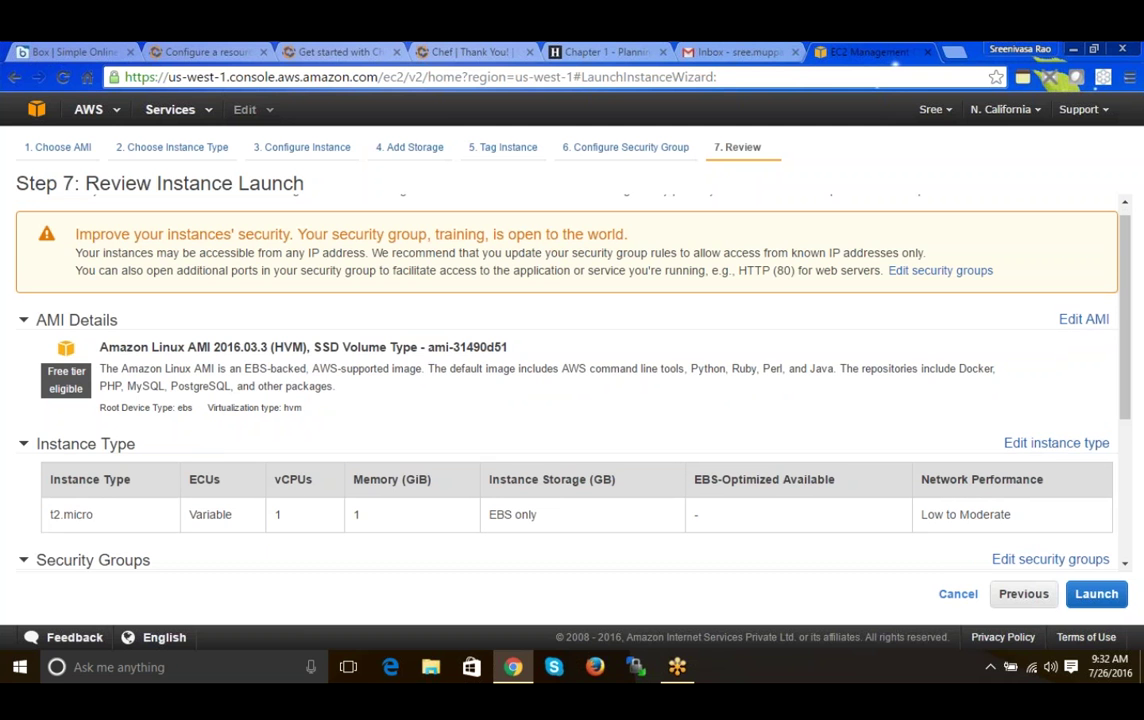
{"action": "left_click_drag", "start_coordinate": [99, 347], "coordinate": [220, 347]}
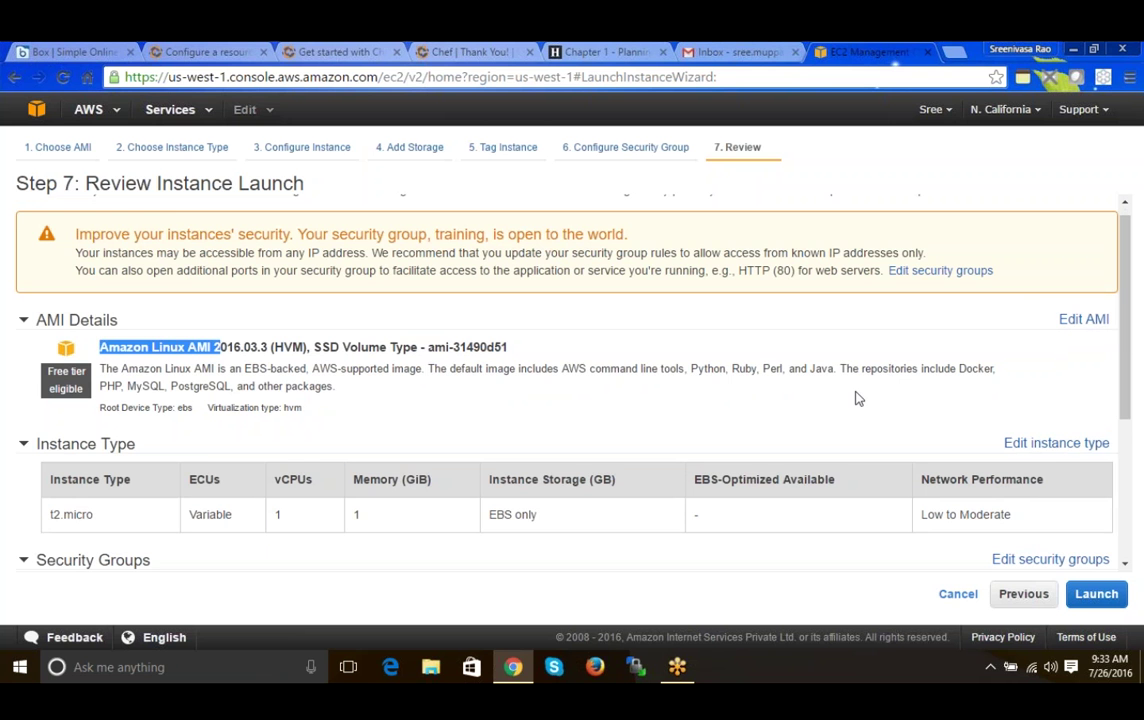
{"action": "left_click_drag", "start_coordinate": [1127, 346], "coordinate": [1137, 473]}
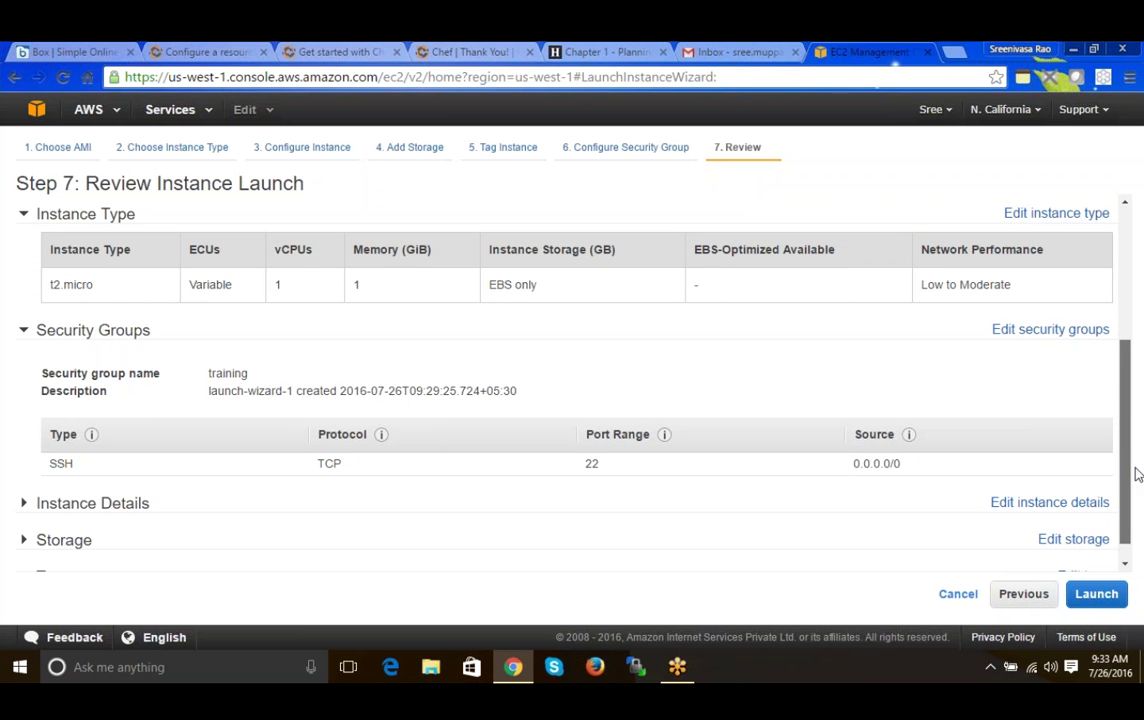
{"action": "scroll", "coordinate": [1108, 461], "scroll_direction": "down", "scroll_amount": 1}
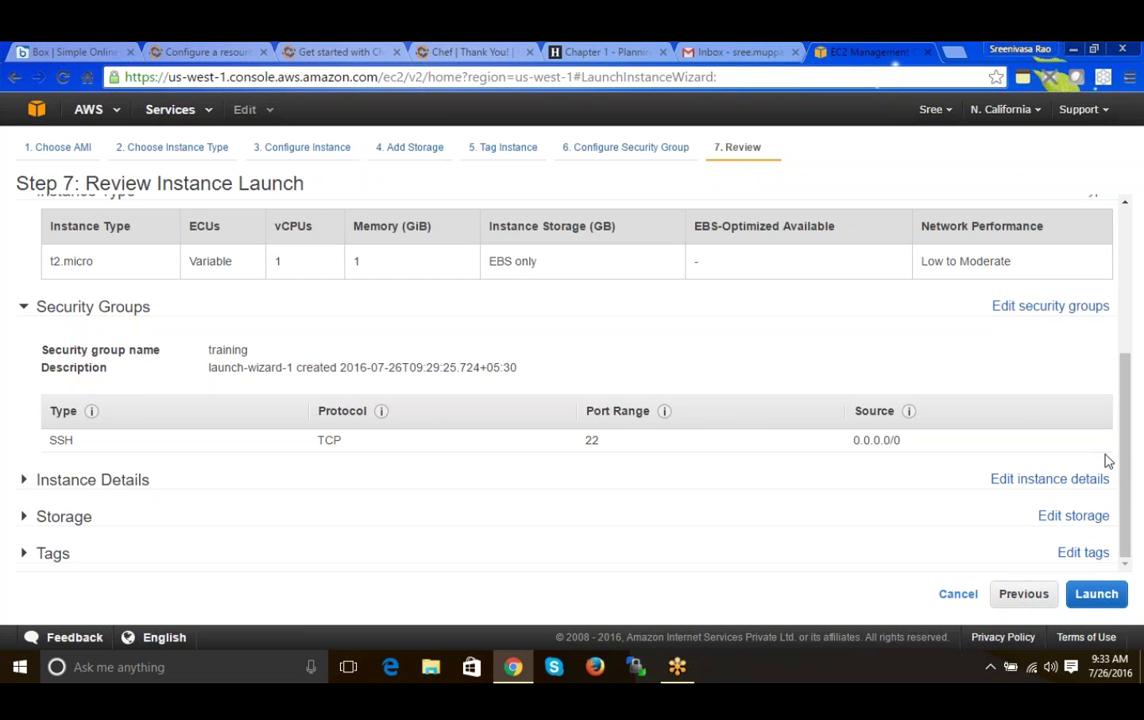
{"action": "left_click", "coordinate": [1108, 463]}
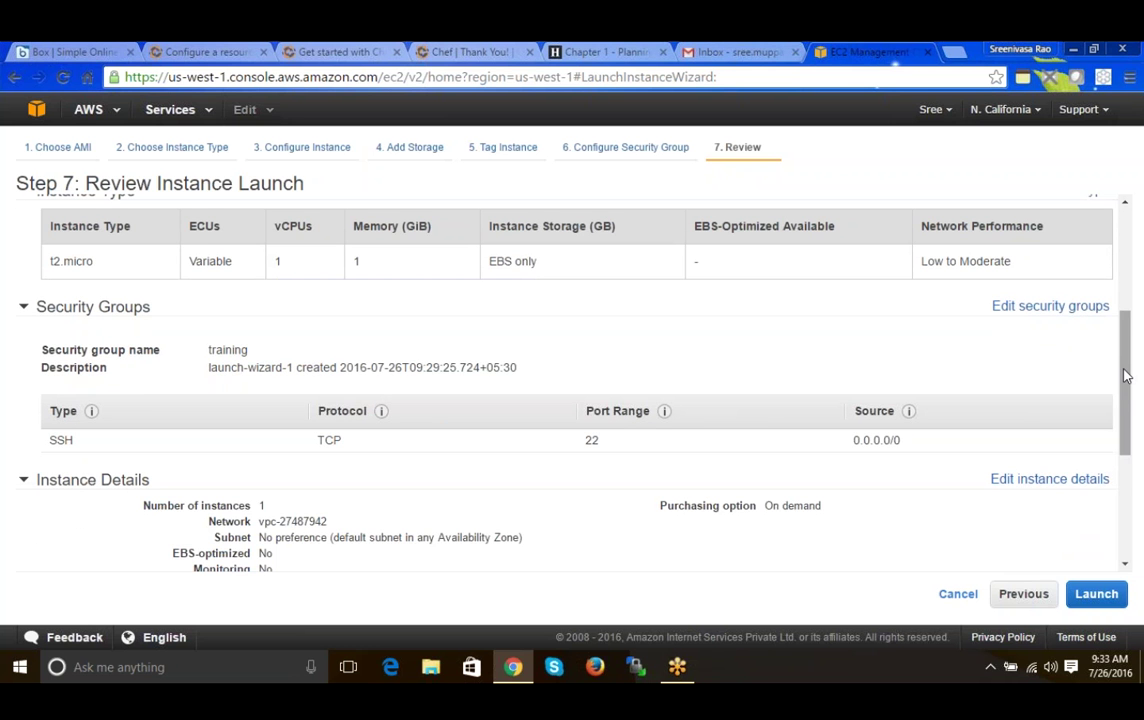
{"action": "left_click_drag", "start_coordinate": [1126, 375], "coordinate": [1123, 486]}
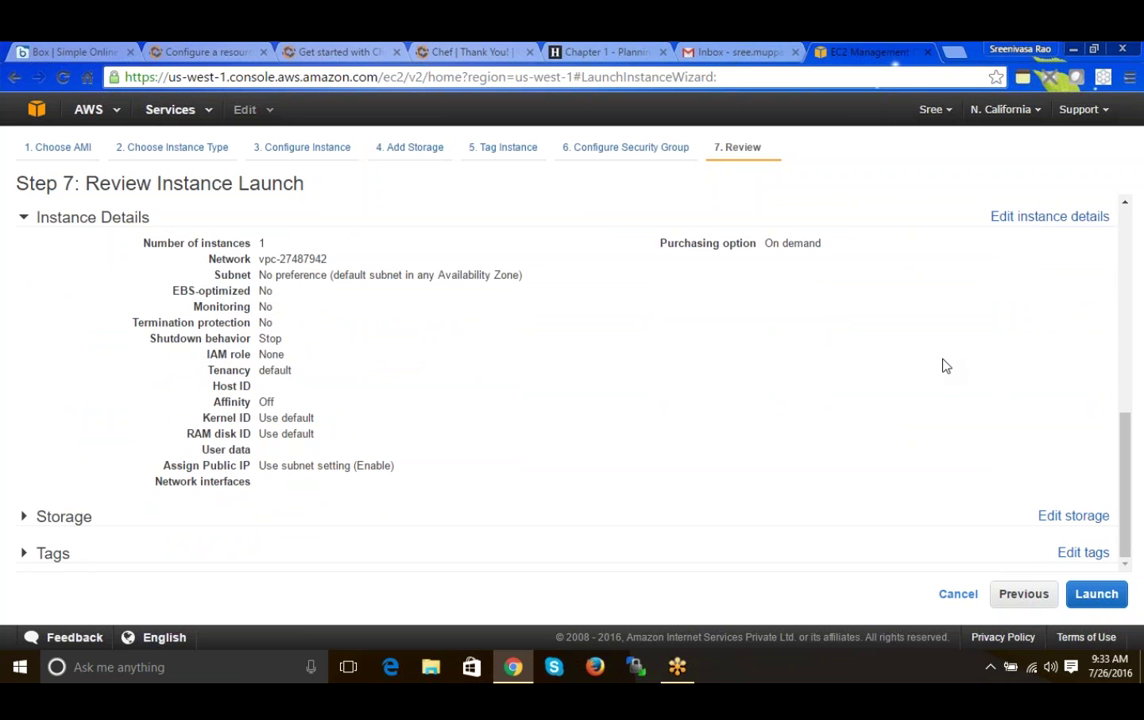
- Review the Storage and Tags sections, then click Launch to bring up the key pair prompt
{"action": "left_click", "coordinate": [40, 217]}
{"action": "left_click", "coordinate": [50, 516]}
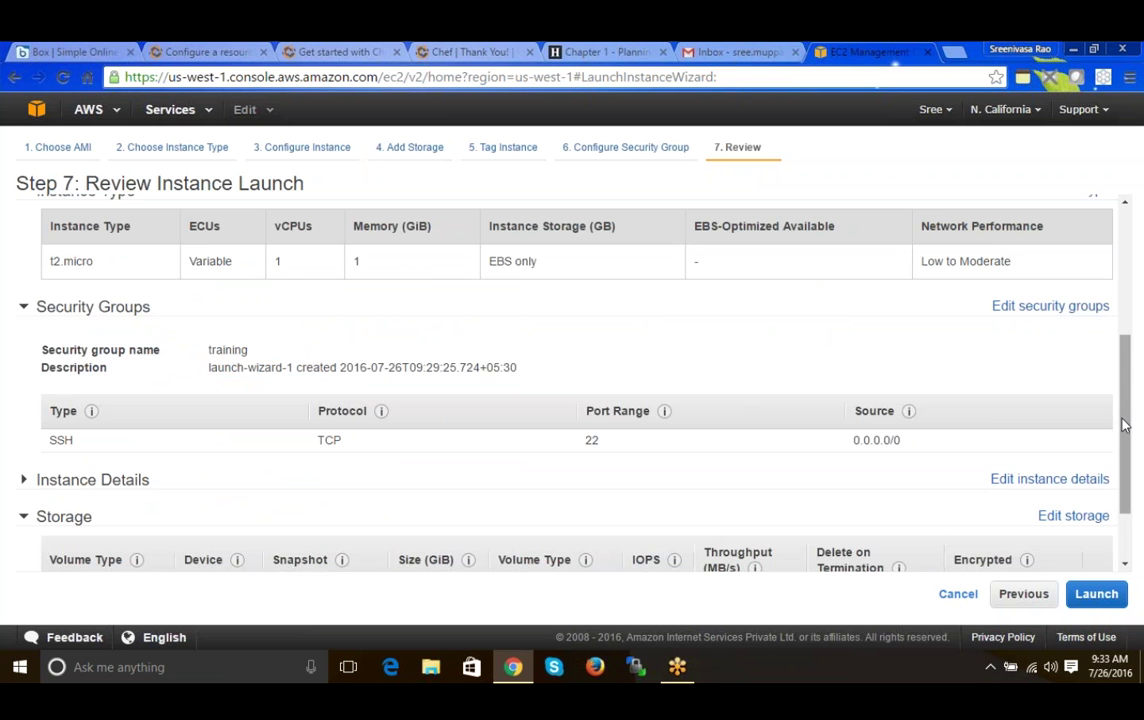
{"action": "left_click_drag", "start_coordinate": [1124, 425], "coordinate": [1124, 470]}
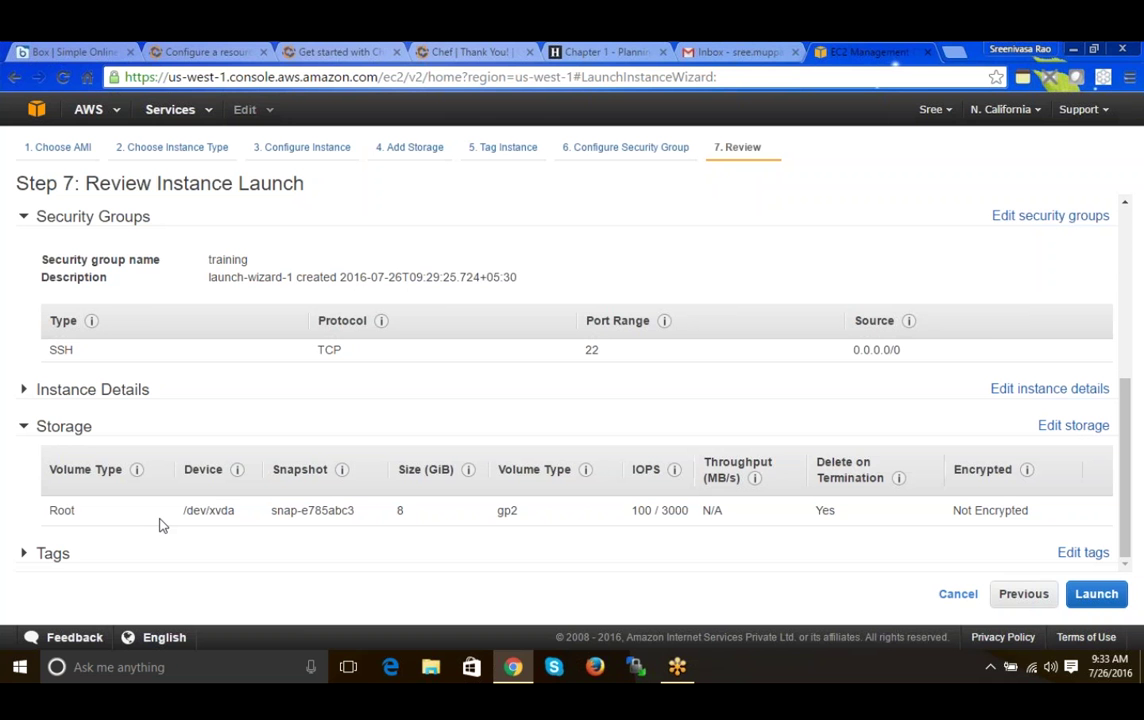
{"action": "left_click", "coordinate": [60, 426]}
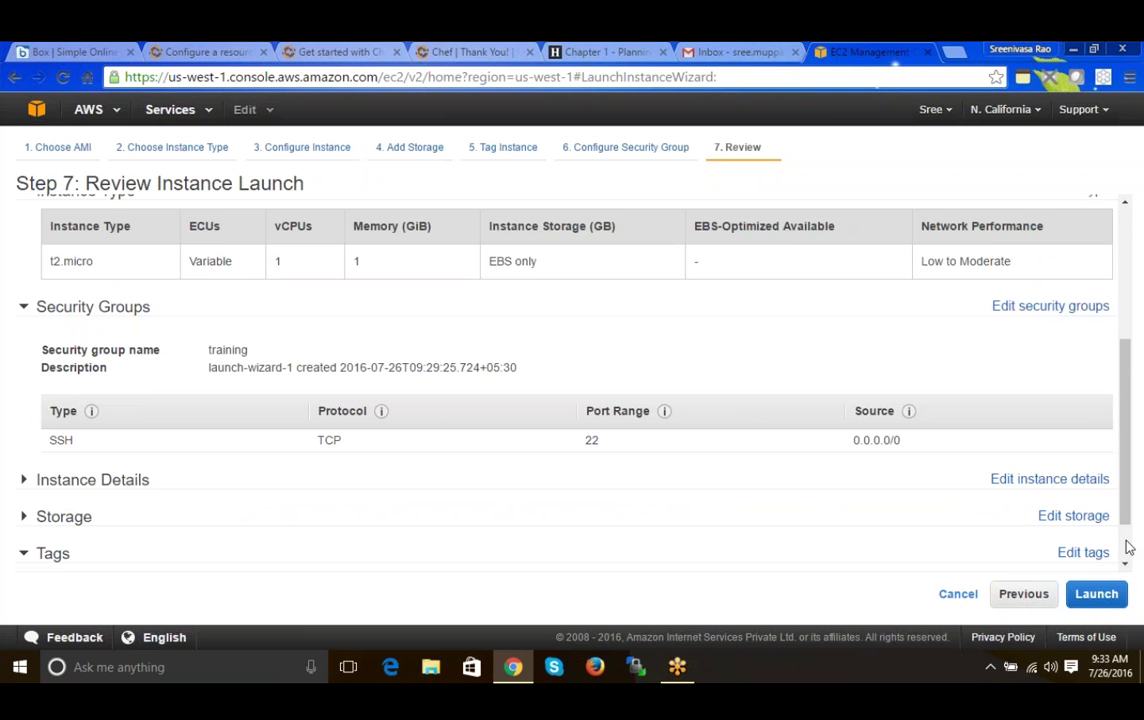
{"action": "scroll", "coordinate": [751, 559], "scroll_direction": "down", "scroll_amount": 1}
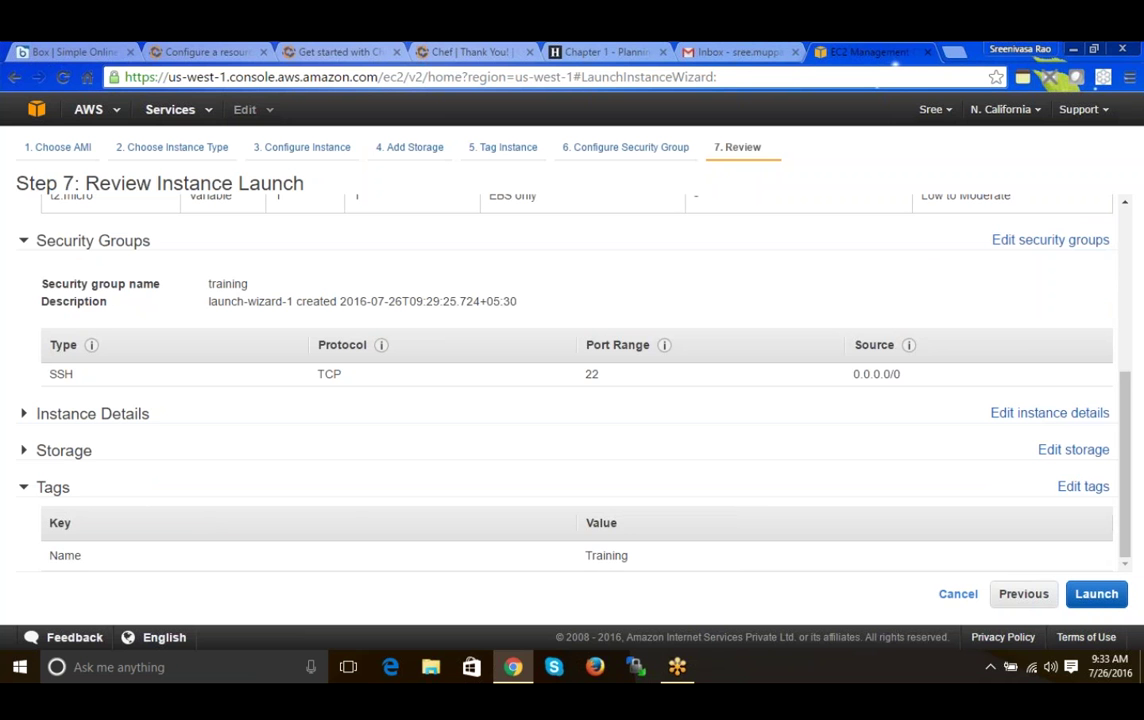
{"action": "left_click", "coordinate": [1096, 593]}
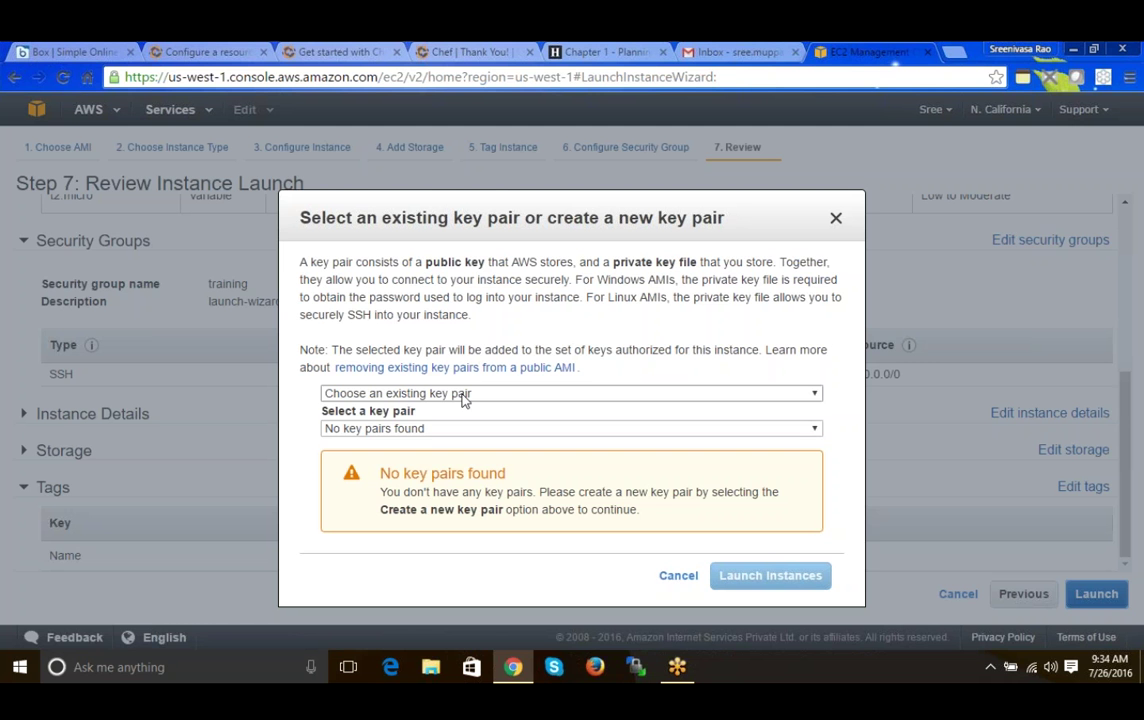
- Create a new key pair named ec2training and download its ec2training.pem file
{"action": "left_click", "coordinate": [463, 394]}
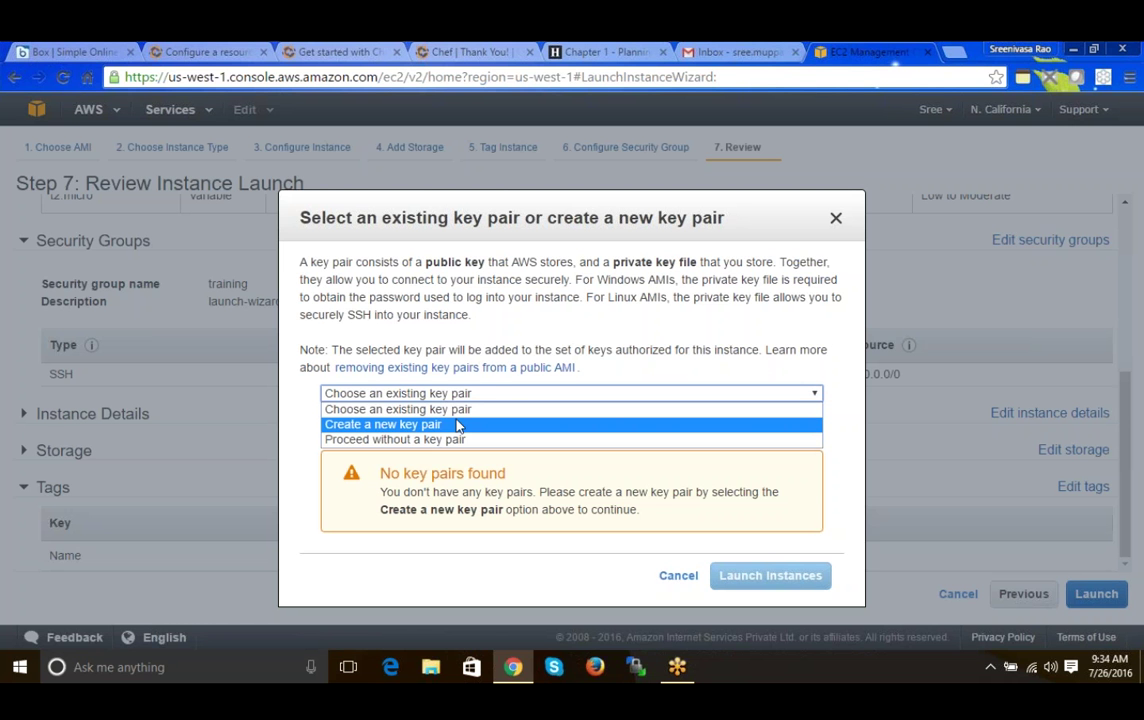
{"action": "left_click", "coordinate": [457, 425]}
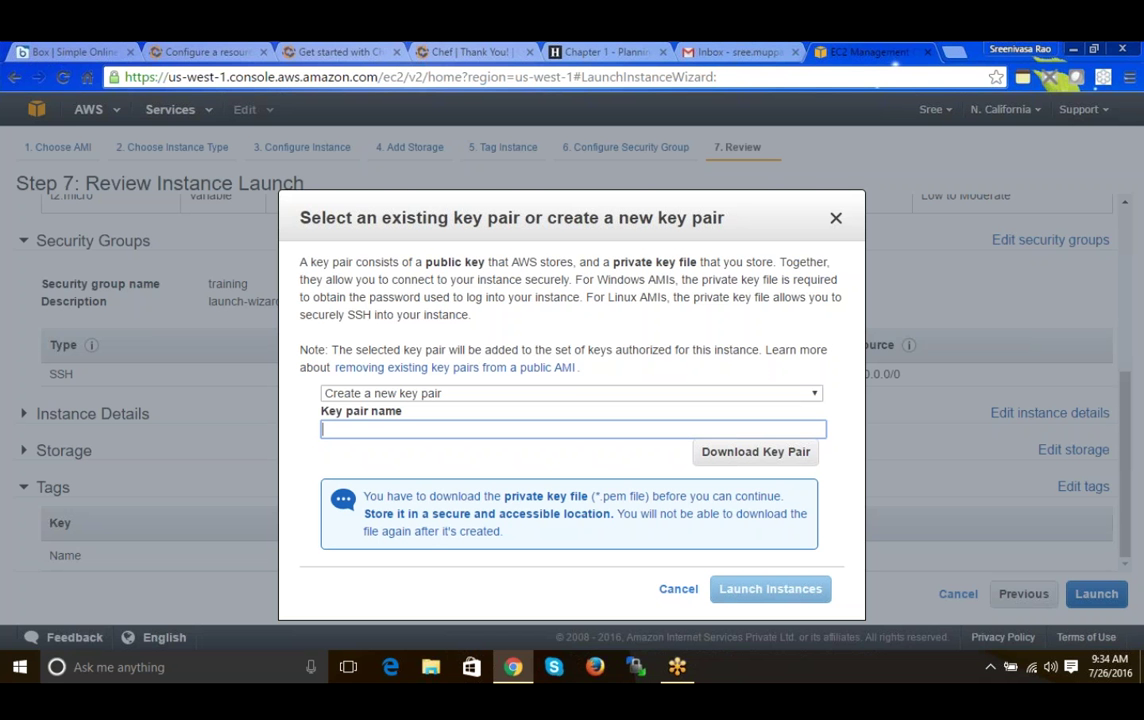
{"action": "type", "text": "w"}
{"action": "key", "text": "BackSpace"}
{"action": "type", "text": "ec2t"}
{"action": "type", "text": "raining"}
{"action": "key", "text": "ctrl+a"}
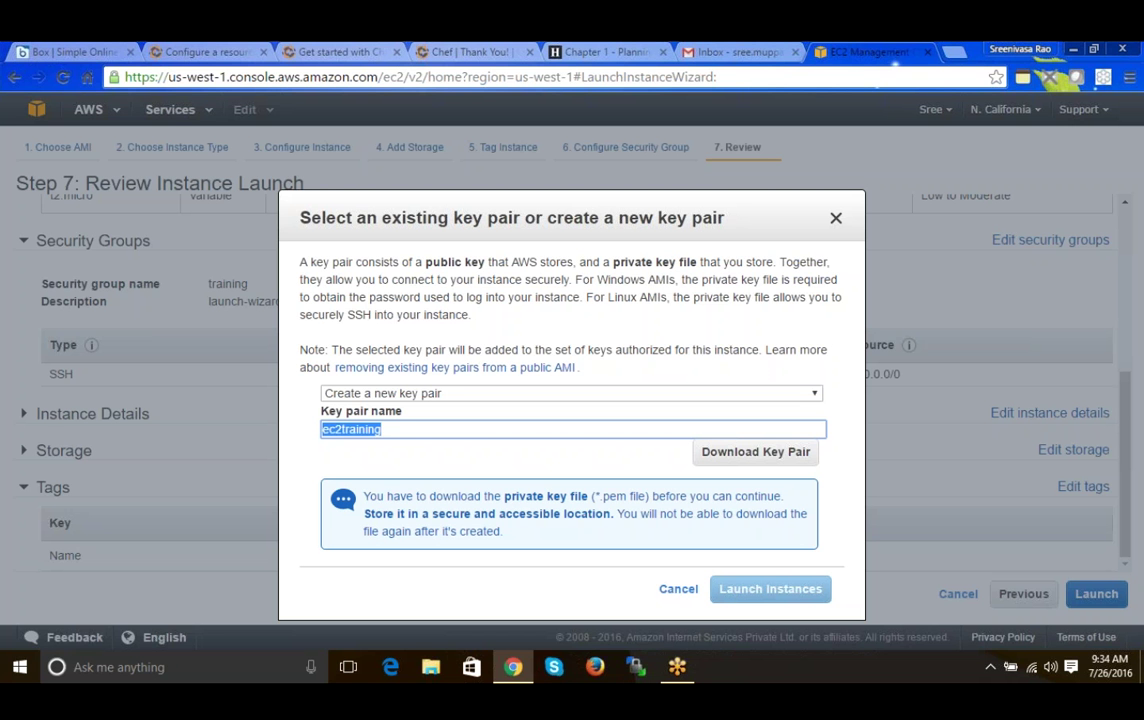
{"action": "left_click", "coordinate": [746, 453]}
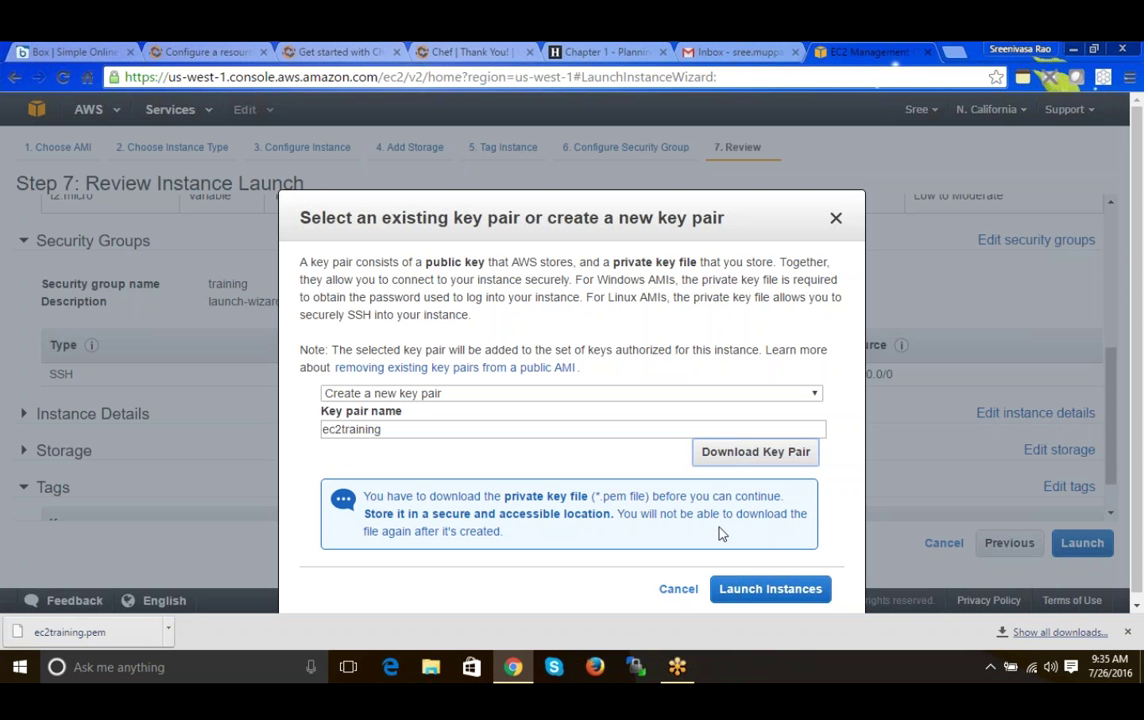
- Launch the instance with the ec2training key pair
{"action": "left_click", "coordinate": [757, 592]}
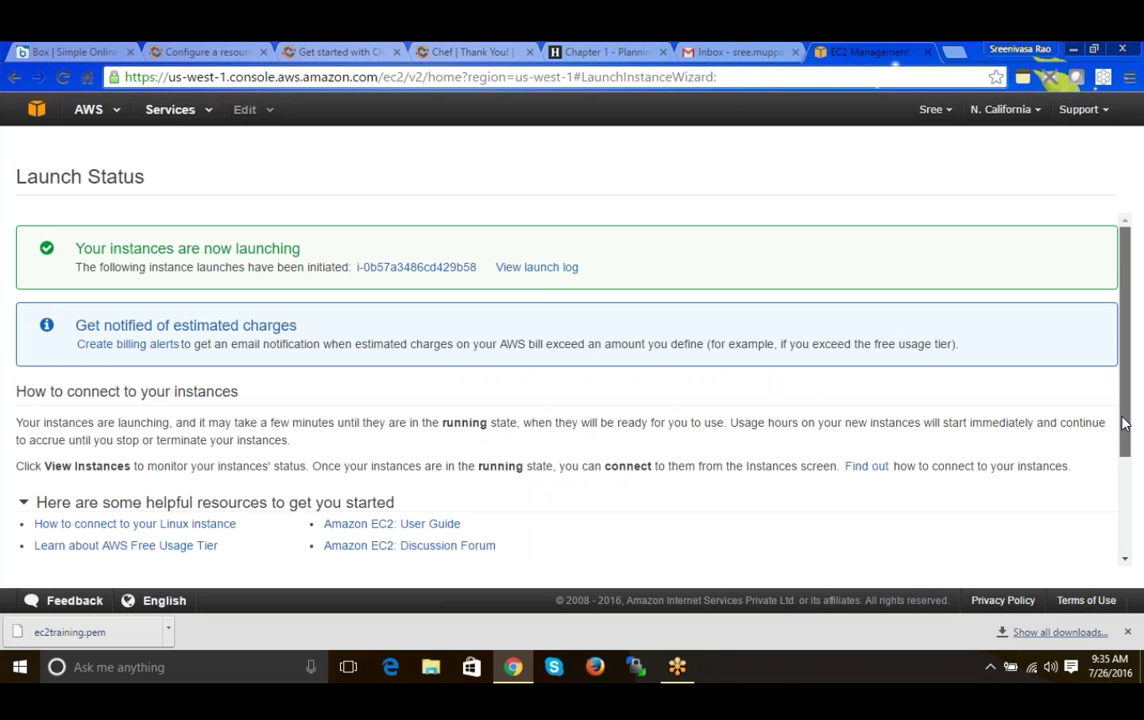
{"action": "left_click_drag", "start_coordinate": [1122, 424], "coordinate": [1066, 548]}
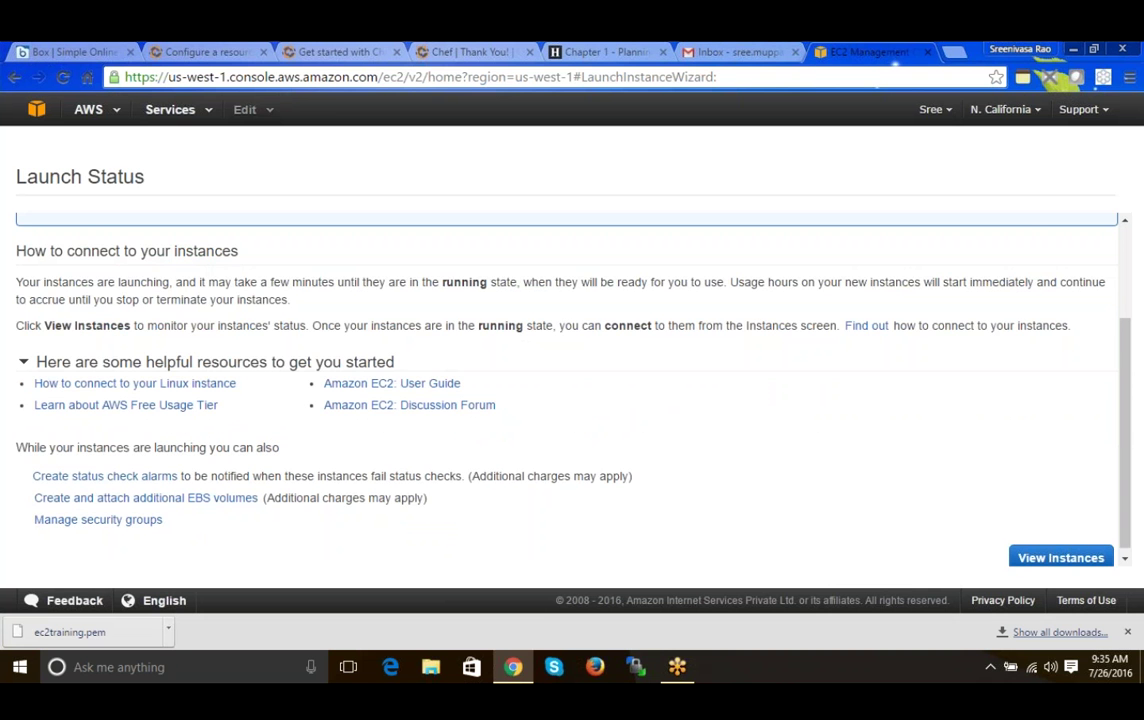
{"action": "scroll", "coordinate": [1110, 350], "scroll_direction": "up", "scroll_amount": 3}
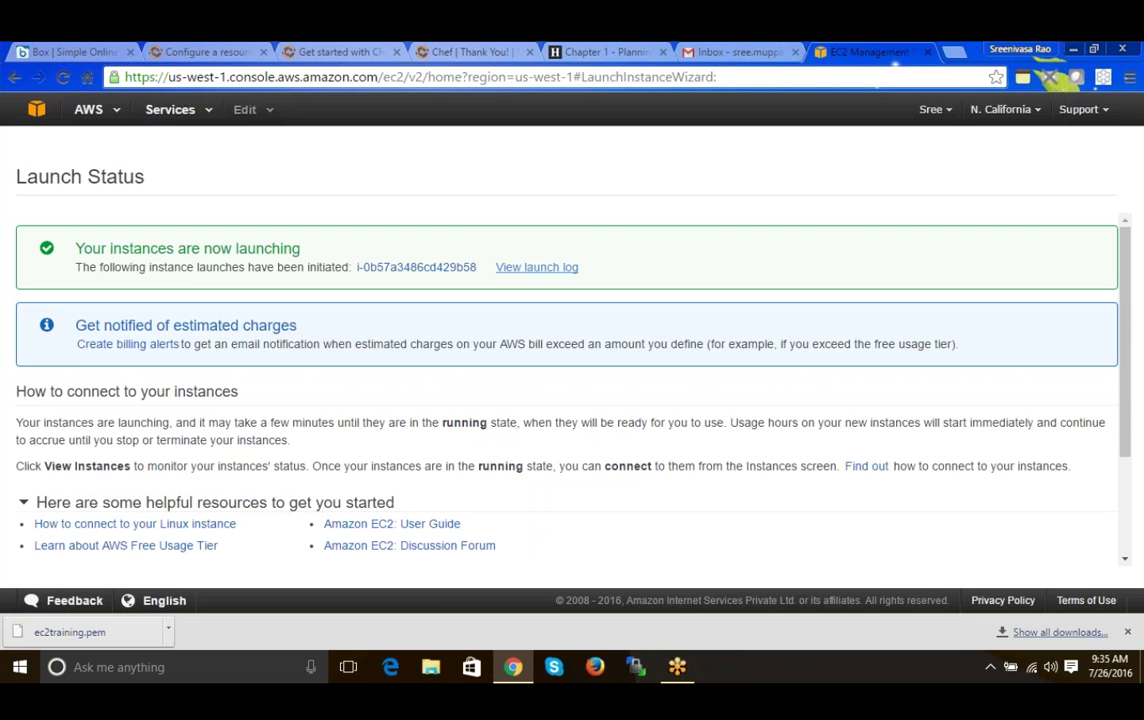
- Review the launch log through 'Launch initiation complete' and scroll down to View Instances
{"action": "left_click", "coordinate": [522, 270]}
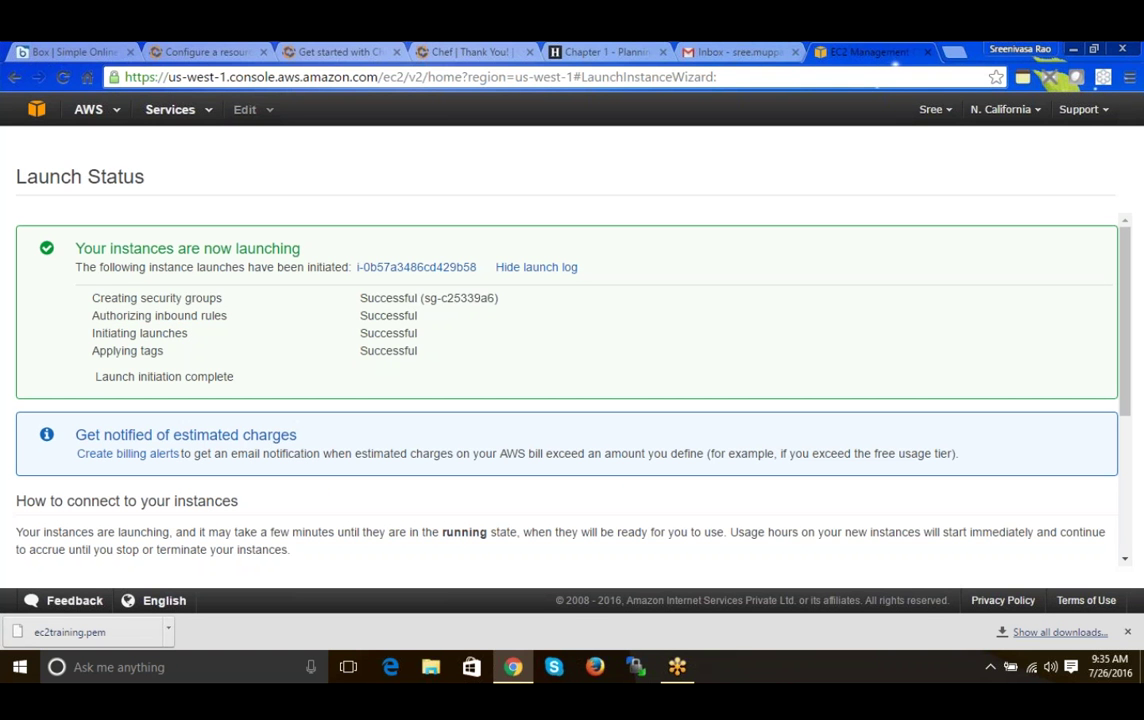
{"action": "left_click_drag", "start_coordinate": [100, 298], "coordinate": [192, 315]}
{"action": "left_click", "coordinate": [93, 317]}
{"action": "left_click_drag", "start_coordinate": [93, 317], "coordinate": [229, 316]}
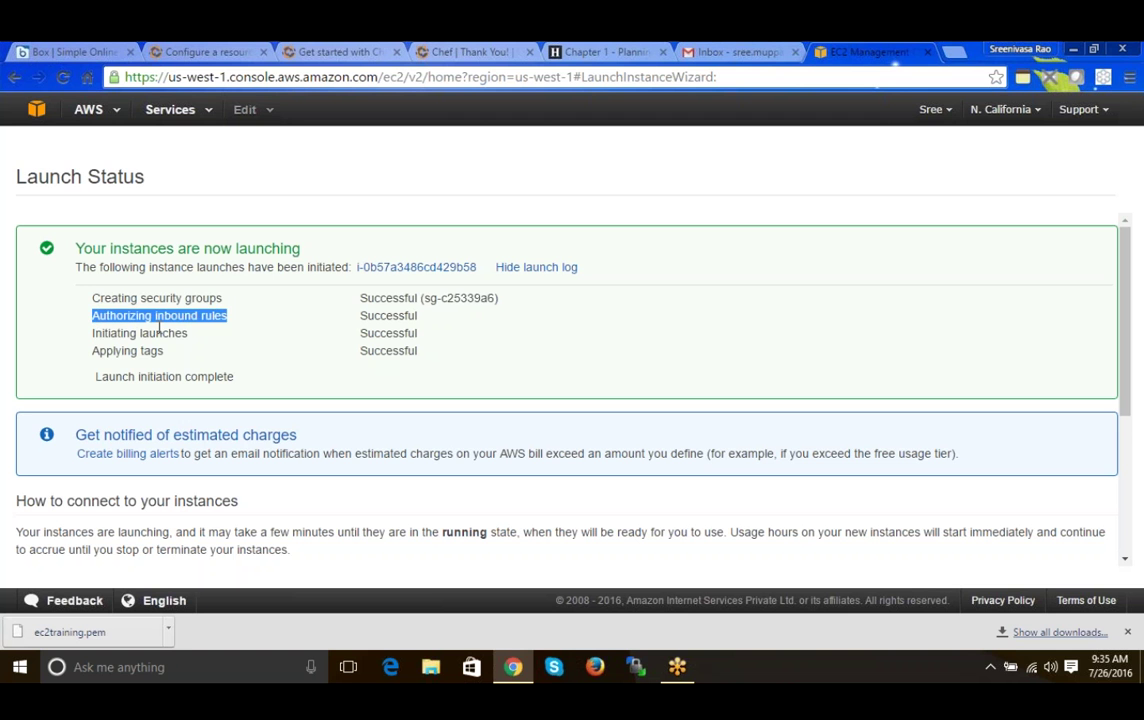
{"action": "left_click_drag", "start_coordinate": [117, 333], "coordinate": [189, 334]}
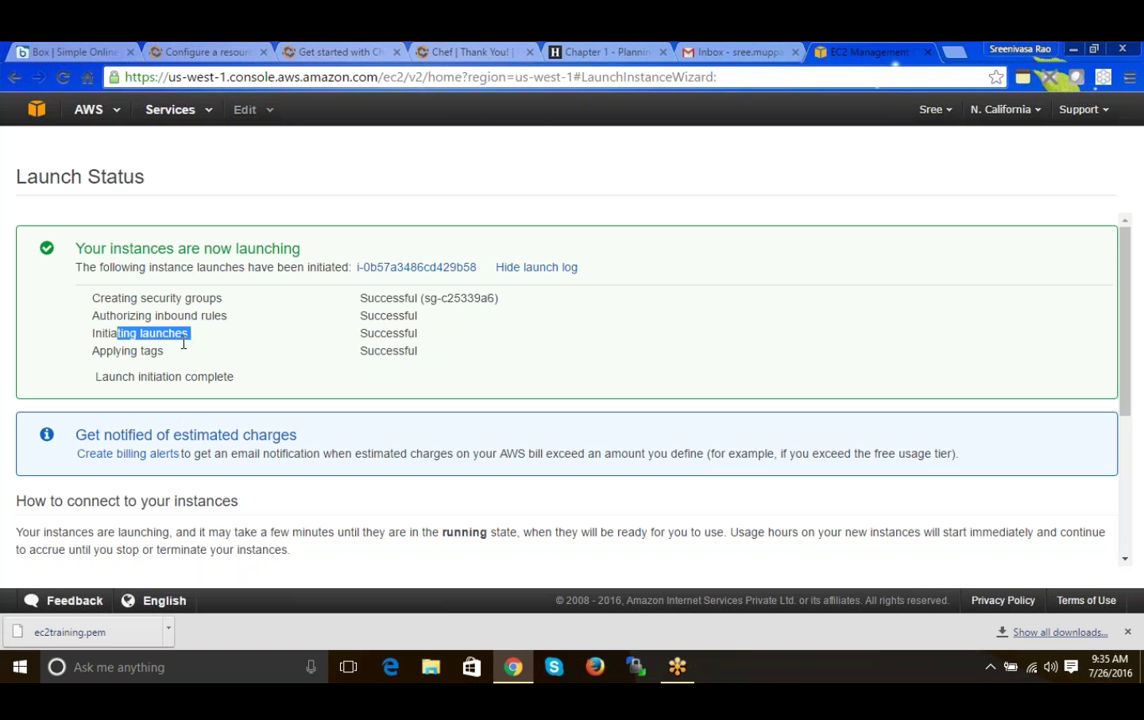
{"action": "left_click_drag", "start_coordinate": [92, 298], "coordinate": [358, 351]}
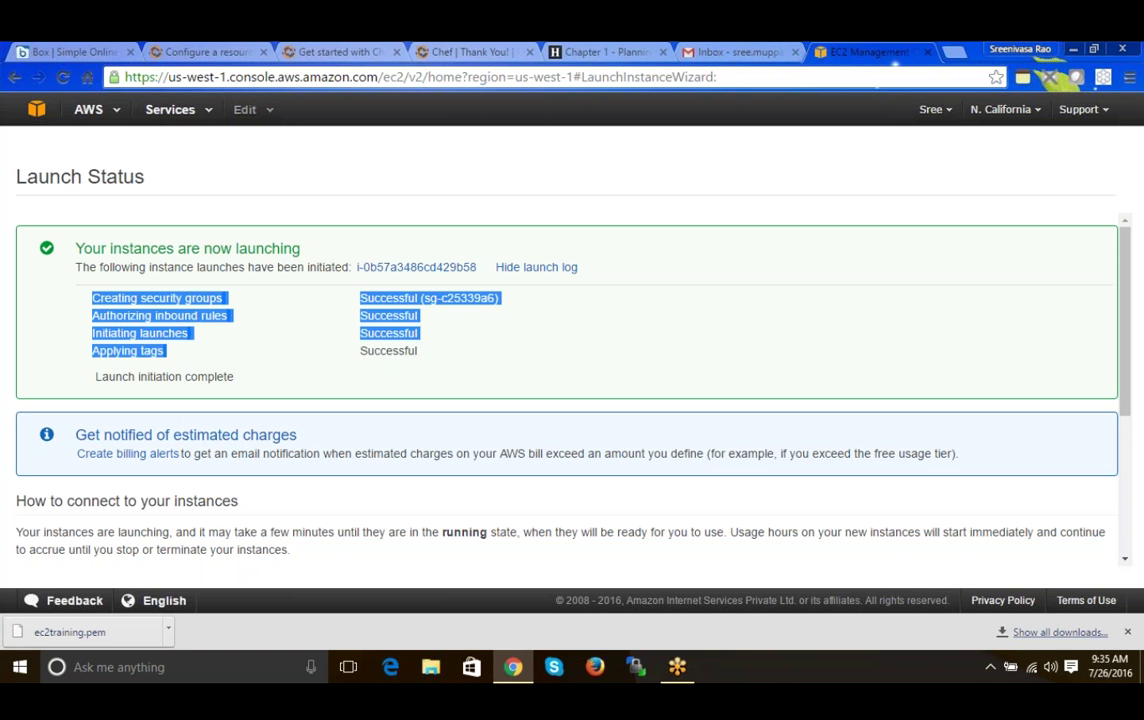
{"action": "left_click_drag", "start_coordinate": [101, 377], "coordinate": [236, 378]}
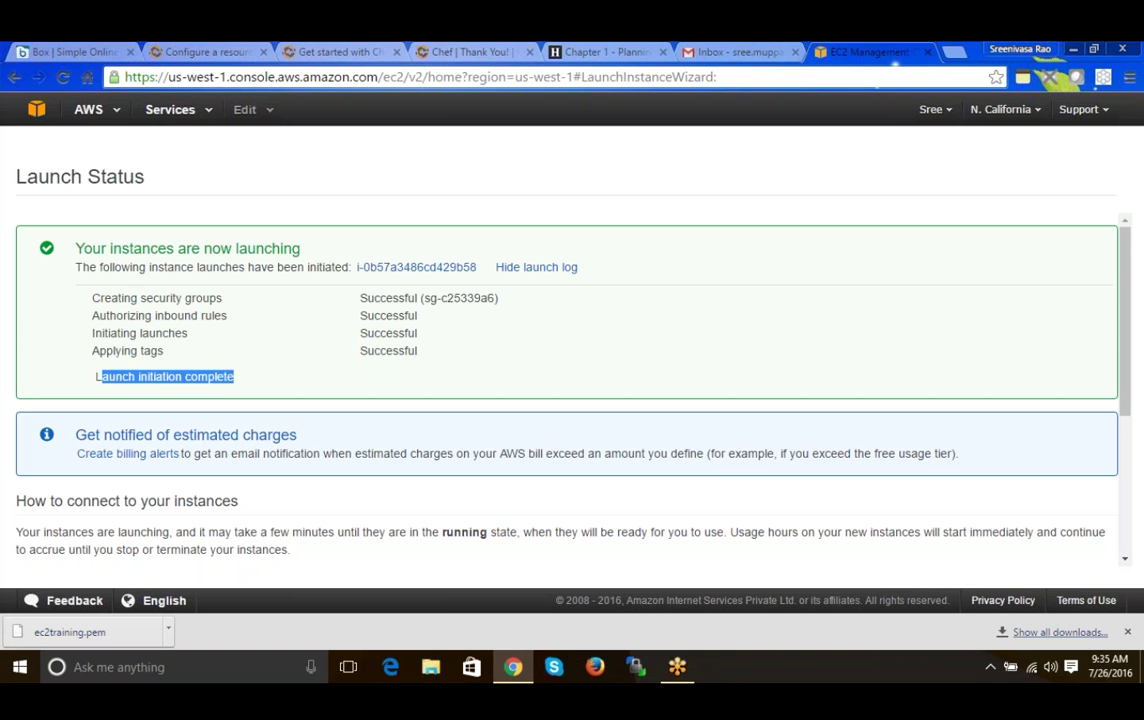
{"action": "left_click", "coordinate": [850, 418]}
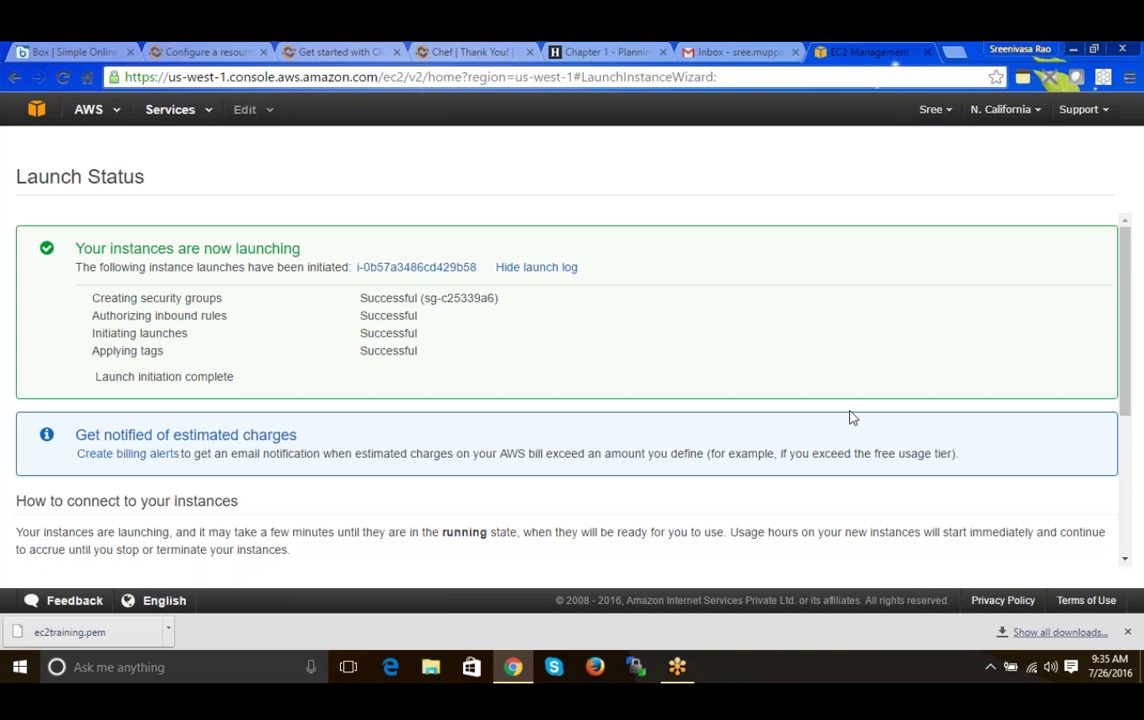
{"action": "left_click_drag", "start_coordinate": [1127, 398], "coordinate": [1127, 538]}
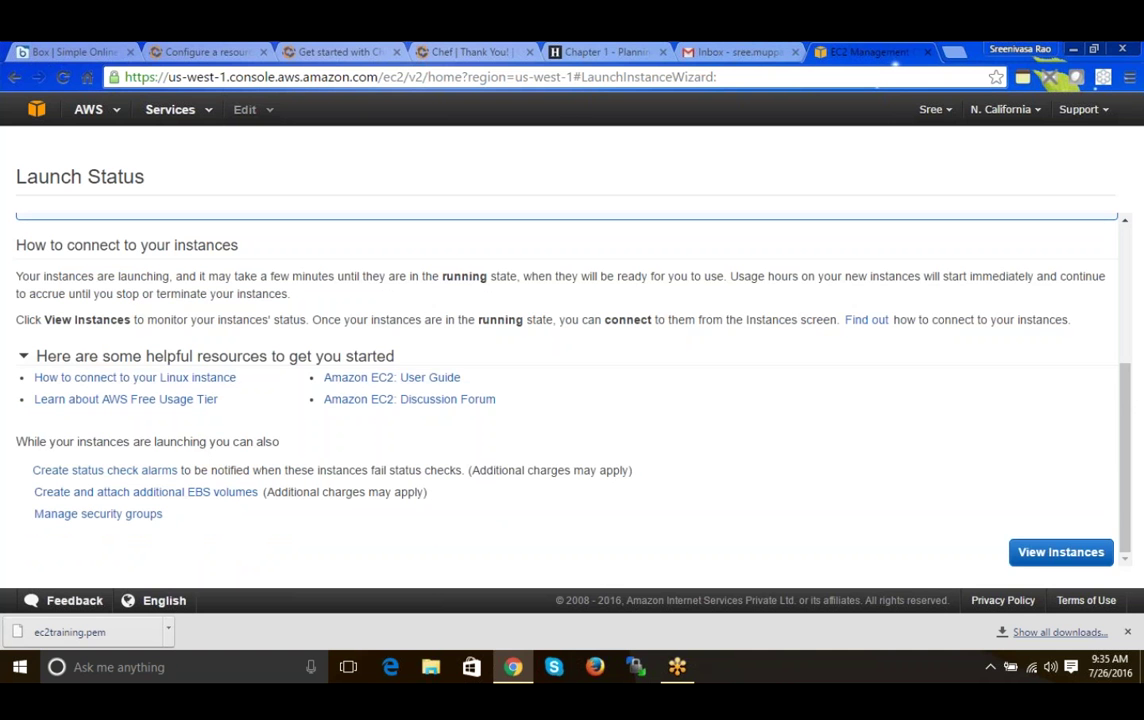
- Open the Instances list and point out the Training name, instance ID, t2.micro type and us-west-1a zone
{"action": "left_click", "coordinate": [1063, 557]}
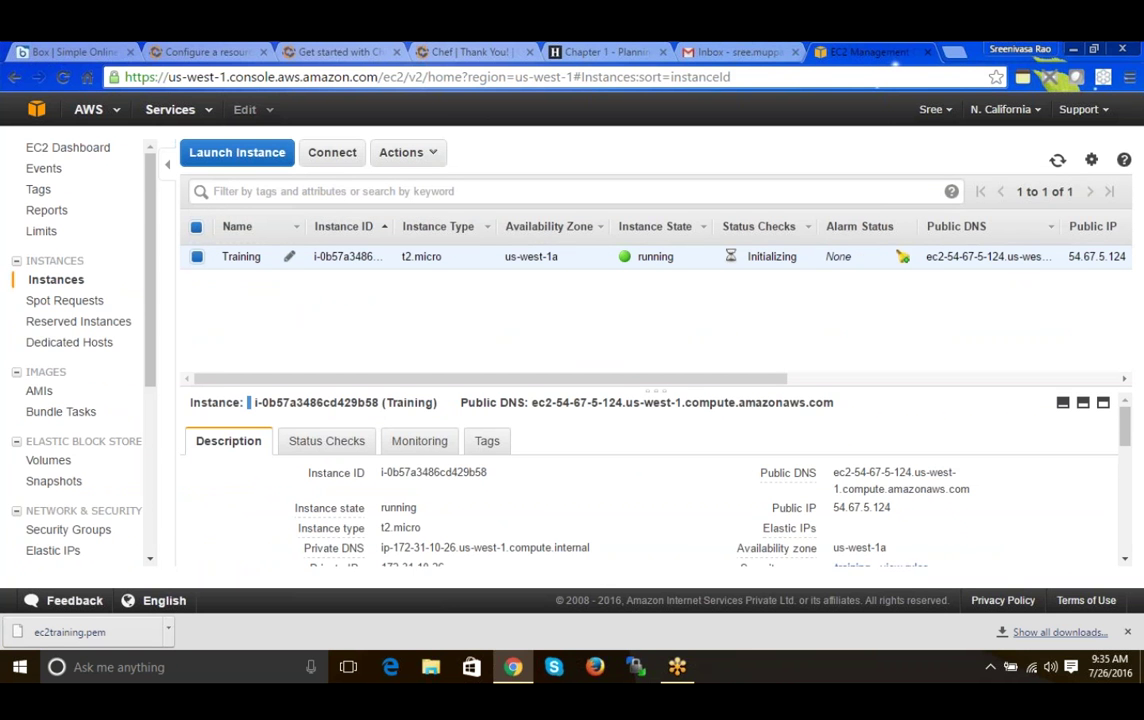
{"action": "double_click", "coordinate": [241, 256]}
{"action": "left_click", "coordinate": [328, 261]}
{"action": "double_click", "coordinate": [328, 258]}
{"action": "left_click_drag", "start_coordinate": [403, 256], "coordinate": [454, 261]}
{"action": "left_click", "coordinate": [453, 261]}
{"action": "left_click_drag", "start_coordinate": [503, 257], "coordinate": [562, 257]}
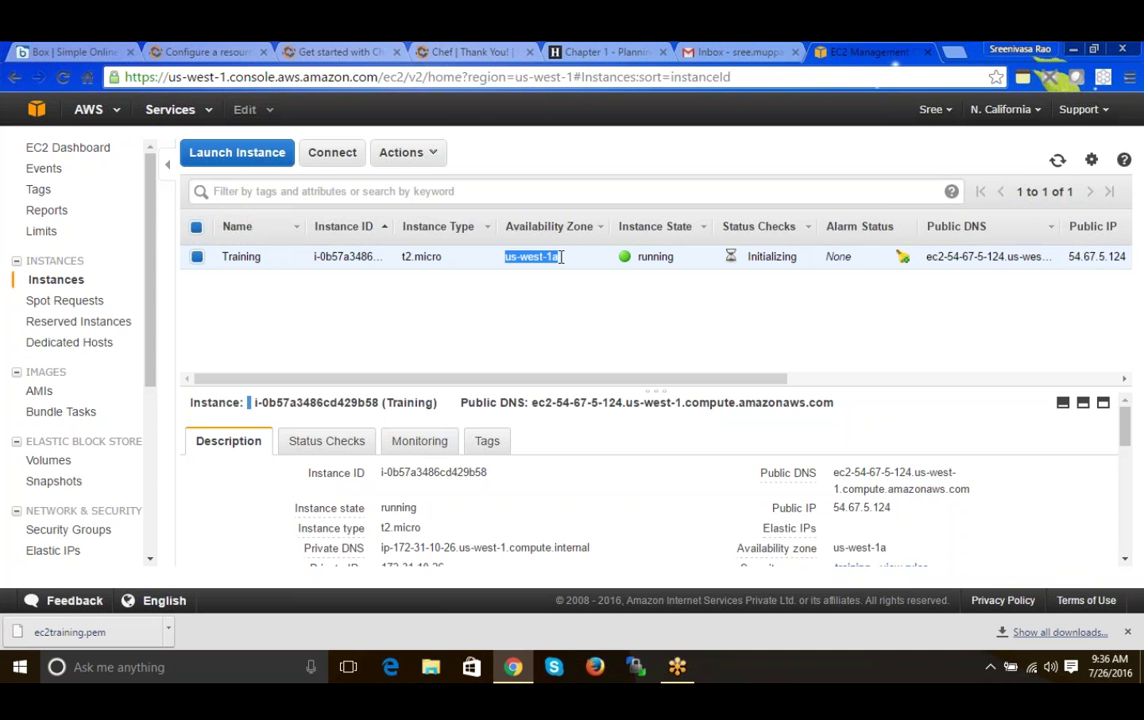
{"action": "left_click", "coordinate": [562, 257]}
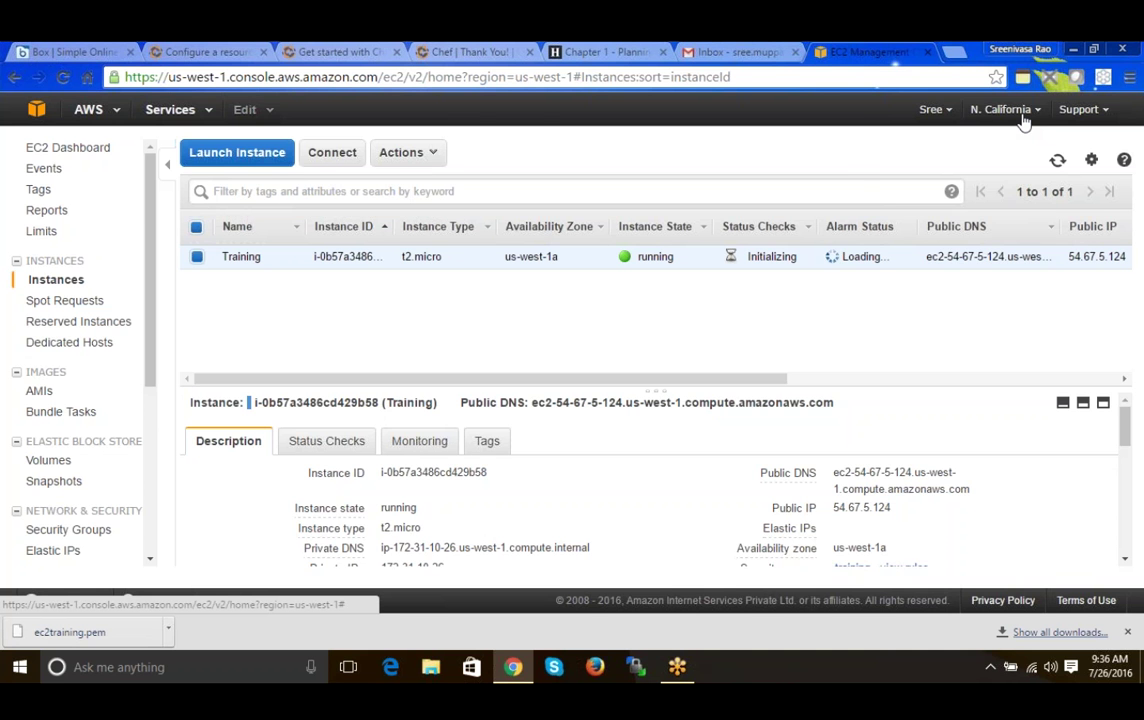
{"action": "left_click", "coordinate": [1023, 112]}
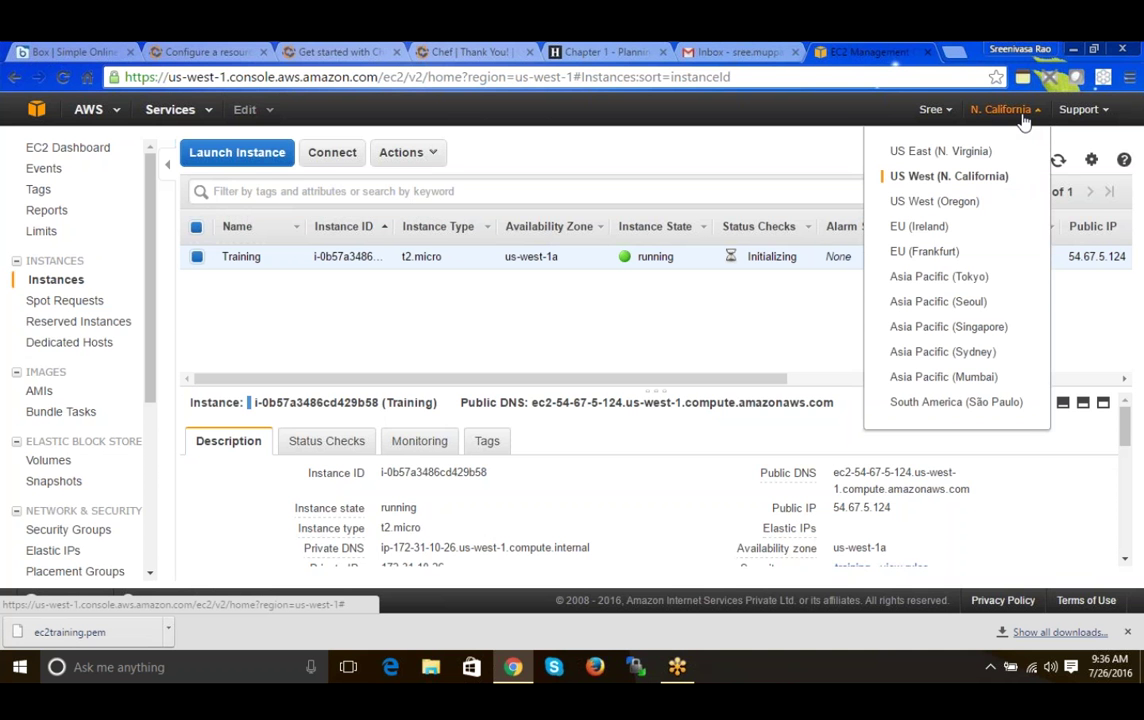
{"action": "left_click", "coordinate": [920, 341]}
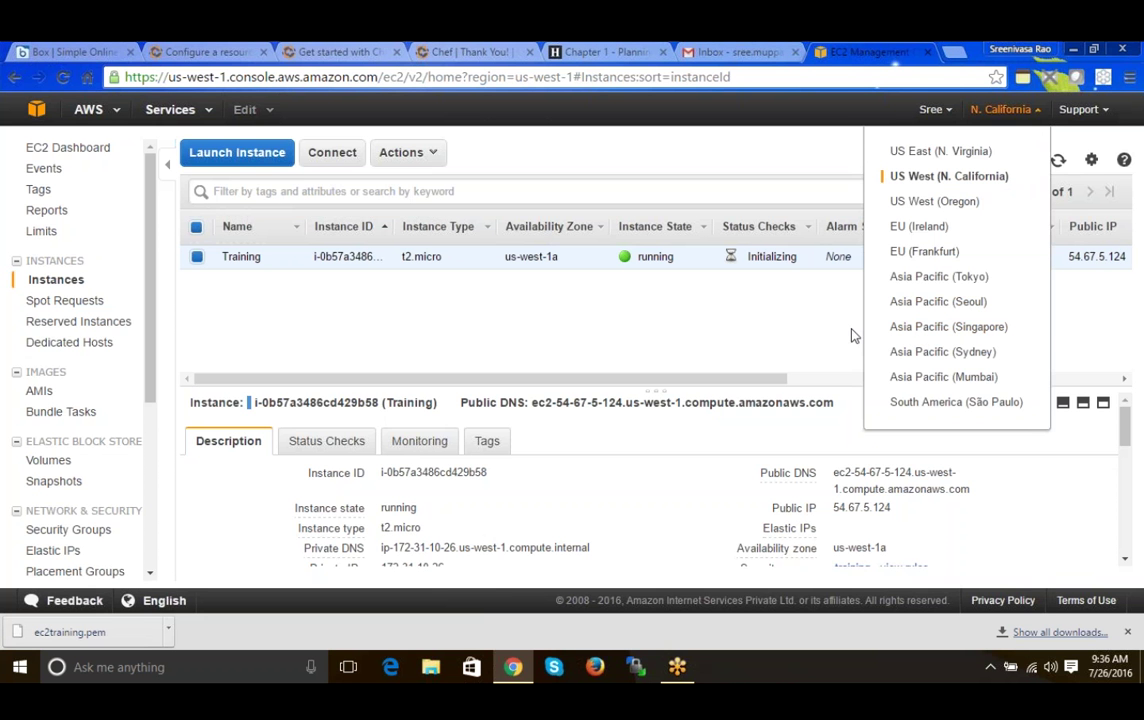
{"action": "left_click", "coordinate": [979, 230]}
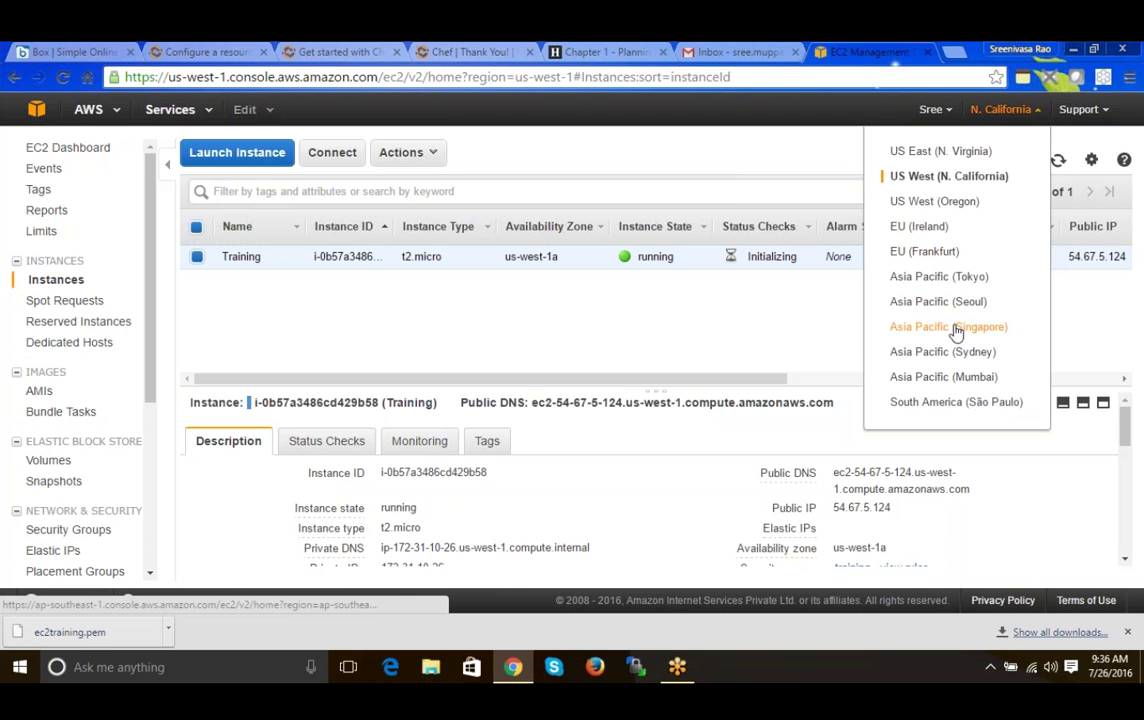
{"action": "left_click", "coordinate": [955, 331]}
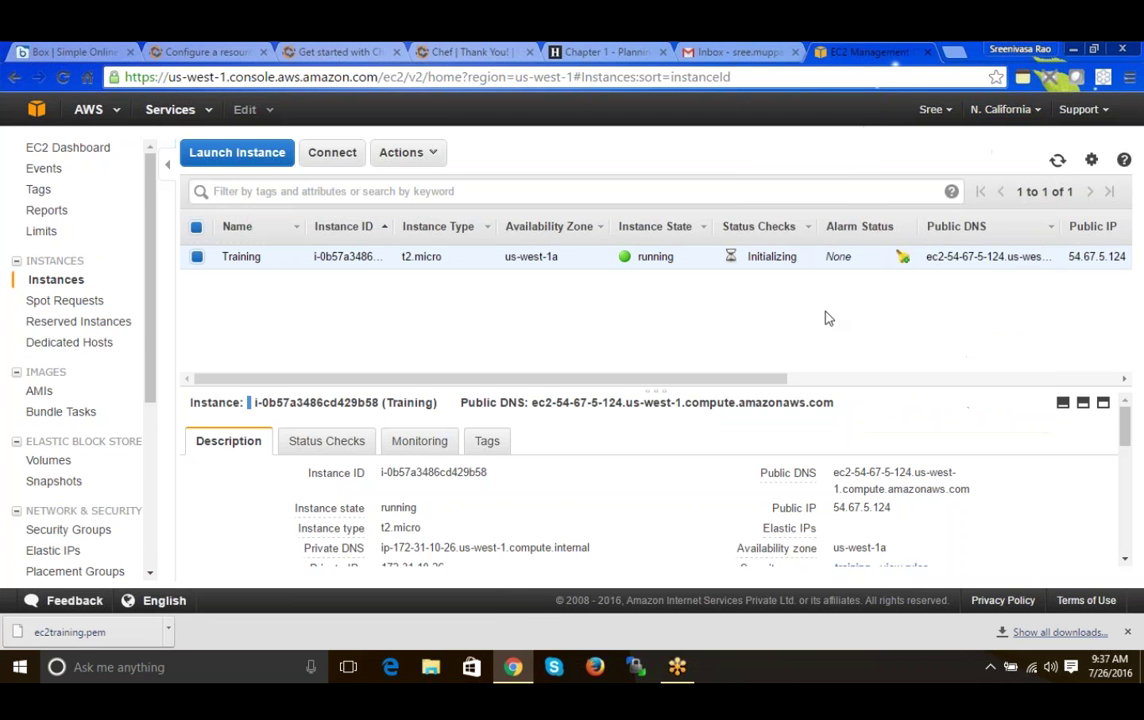
{"action": "left_click", "coordinate": [795, 379]}
{"action": "left_click_drag", "start_coordinate": [802, 384], "coordinate": [395, 410]}
{"action": "left_click", "coordinate": [1057, 162]}
{"action": "left_click_drag", "start_coordinate": [720, 377], "coordinate": [812, 372]}
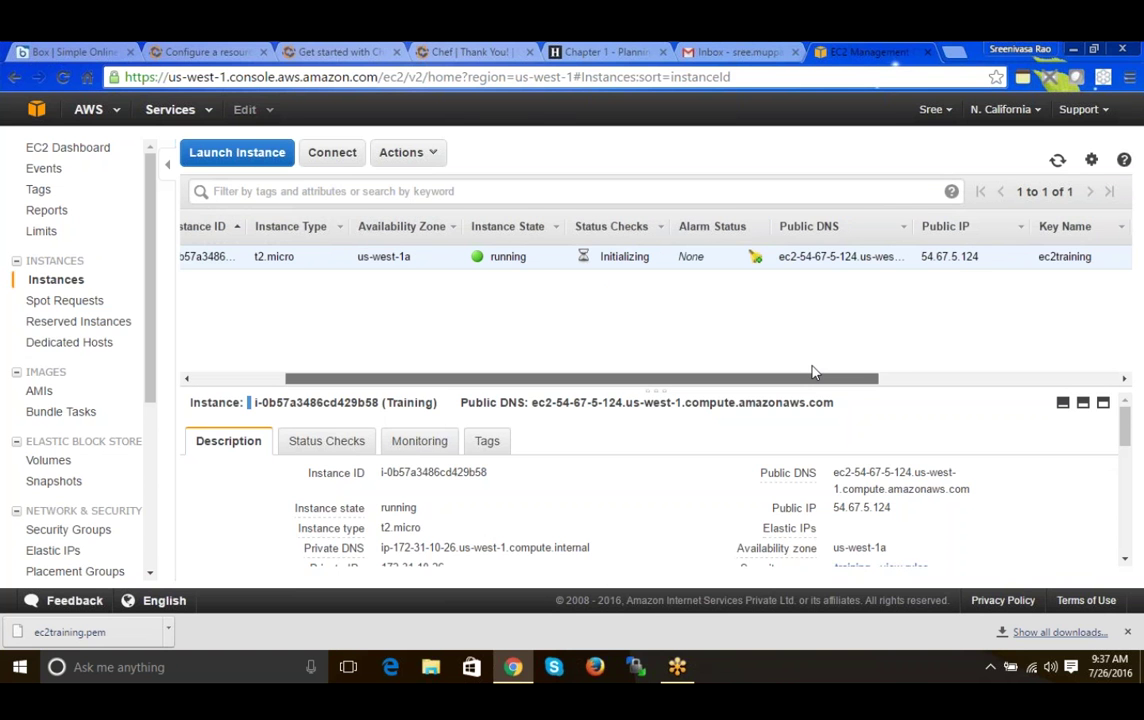
{"action": "scroll", "coordinate": [800, 310], "scroll_direction": "right", "scroll_amount": 2}
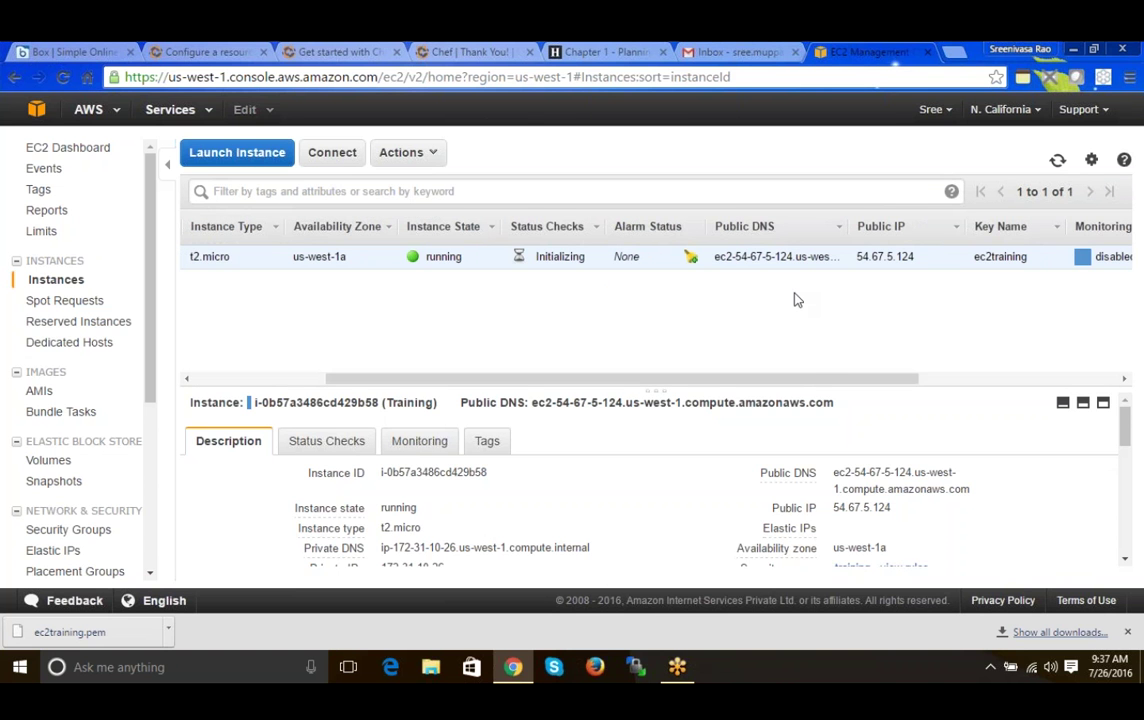
{"action": "left_click_drag", "start_coordinate": [833, 472], "coordinate": [970, 489]}
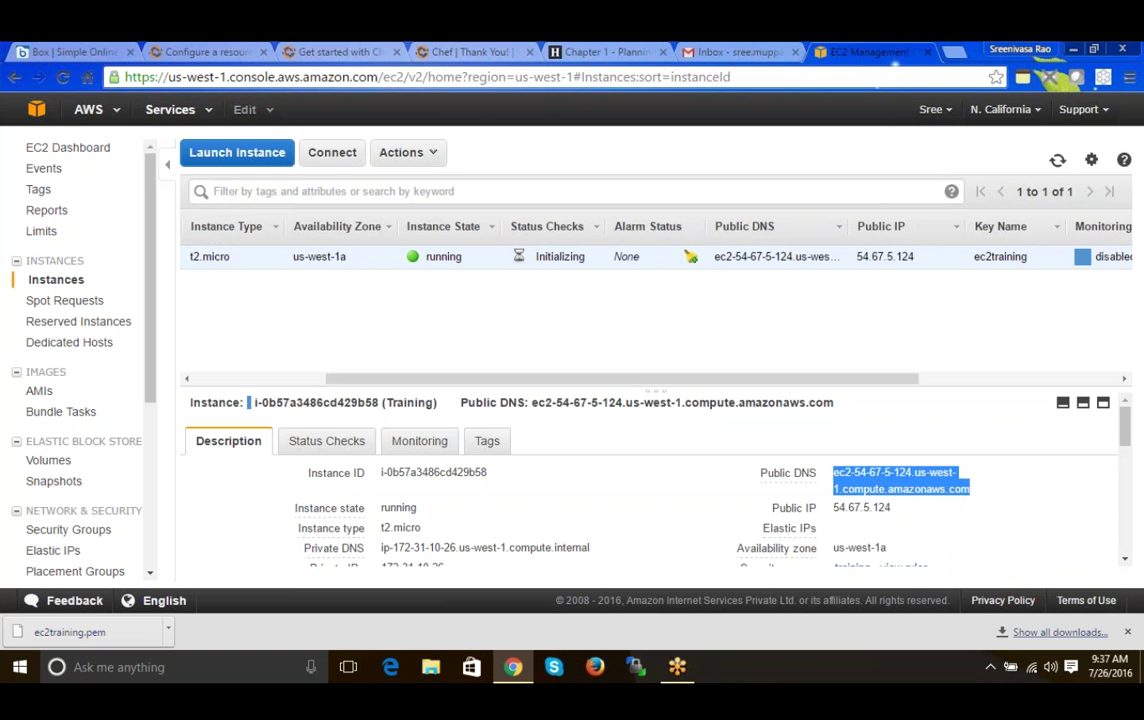
{"action": "double_click", "coordinate": [884, 256]}
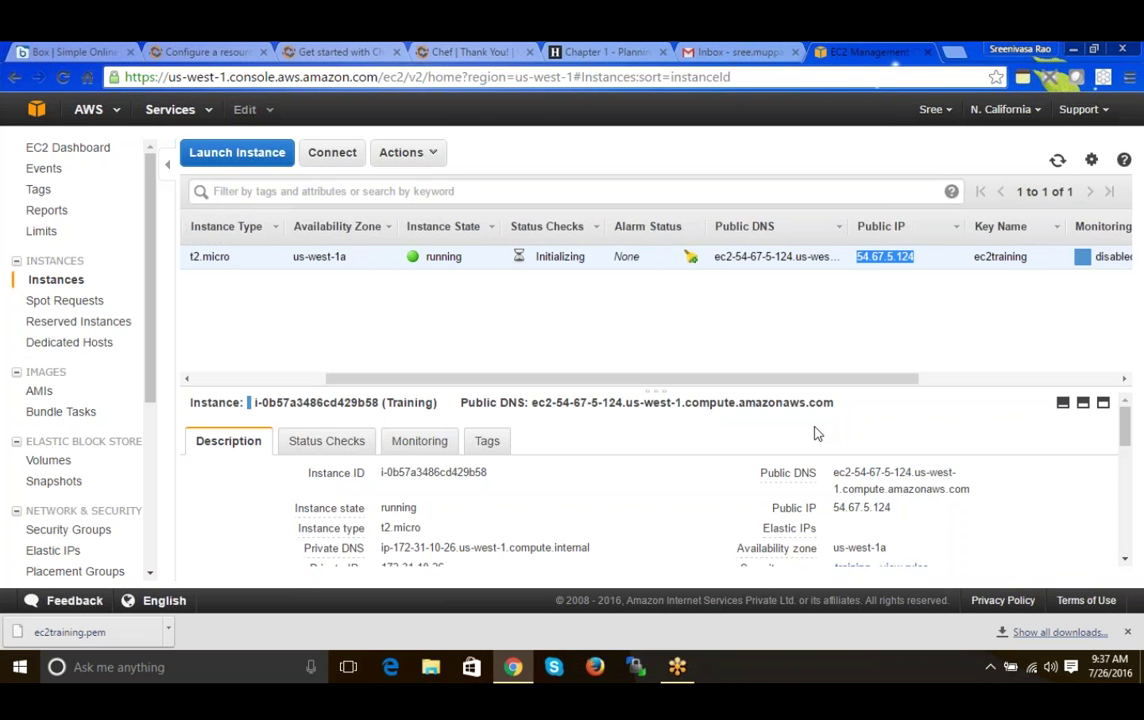
{"action": "left_click_drag", "start_coordinate": [833, 474], "coordinate": [970, 489]}
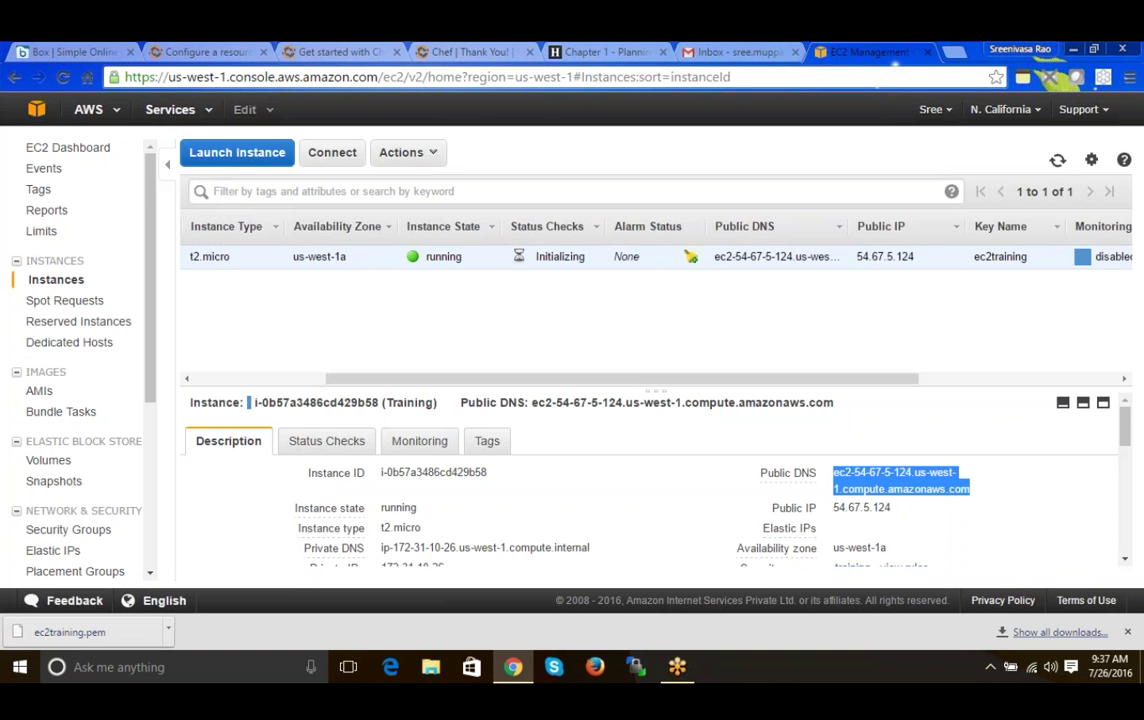
{"action": "double_click", "coordinate": [861, 507]}
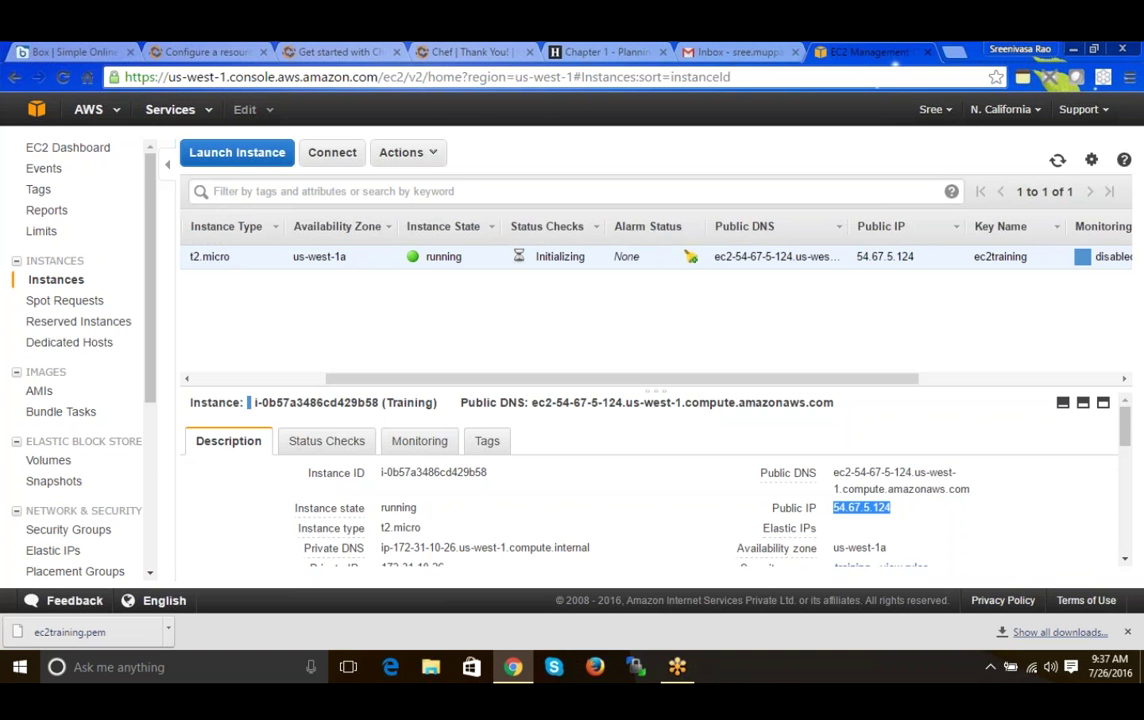
{"action": "left_click", "coordinate": [920, 364]}
{"action": "left_click_drag", "start_coordinate": [916, 379], "coordinate": [876, 350]}
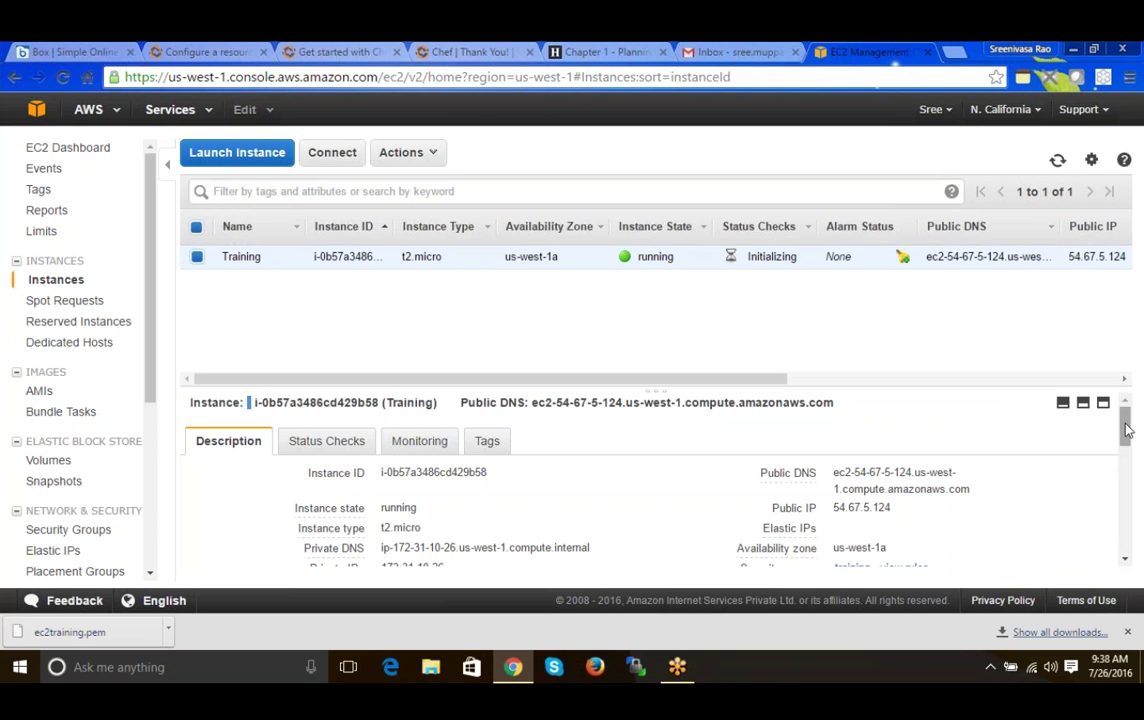
{"action": "mouse_move", "coordinate": [1127, 430]}
{"action": "left_mouse_down"}
{"action": "mouse_move", "coordinate": [1127, 535]}
{"action": "mouse_move", "coordinate": [1122, 421]}
{"action": "left_mouse_up"}
- View the Training instance's Status Checks tab, then its Monitoring tab with CloudWatch metrics
{"action": "left_click", "coordinate": [338, 441]}
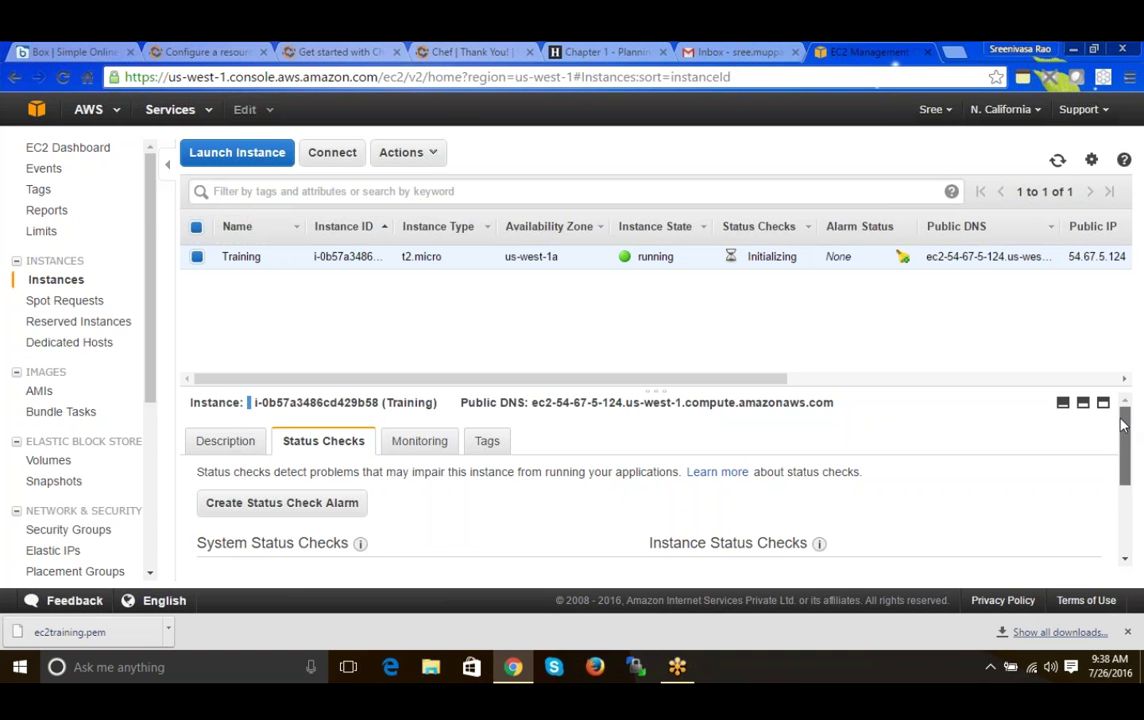
{"action": "left_click", "coordinate": [418, 442]}
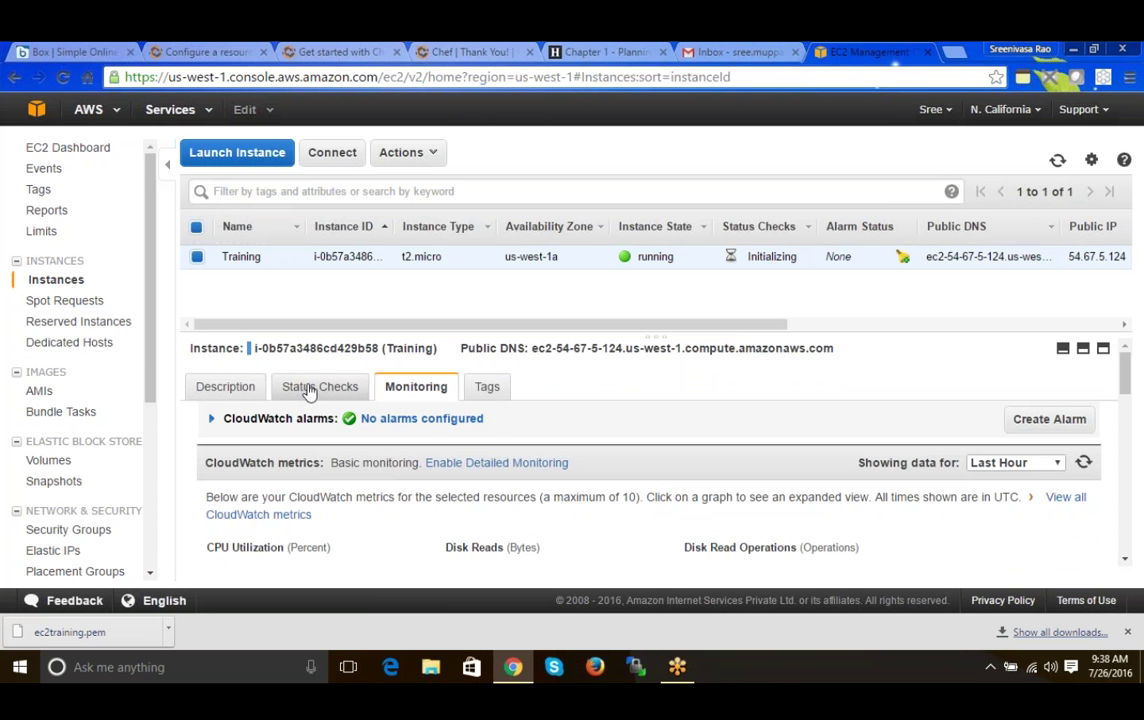
{"action": "left_click", "coordinate": [532, 466]}
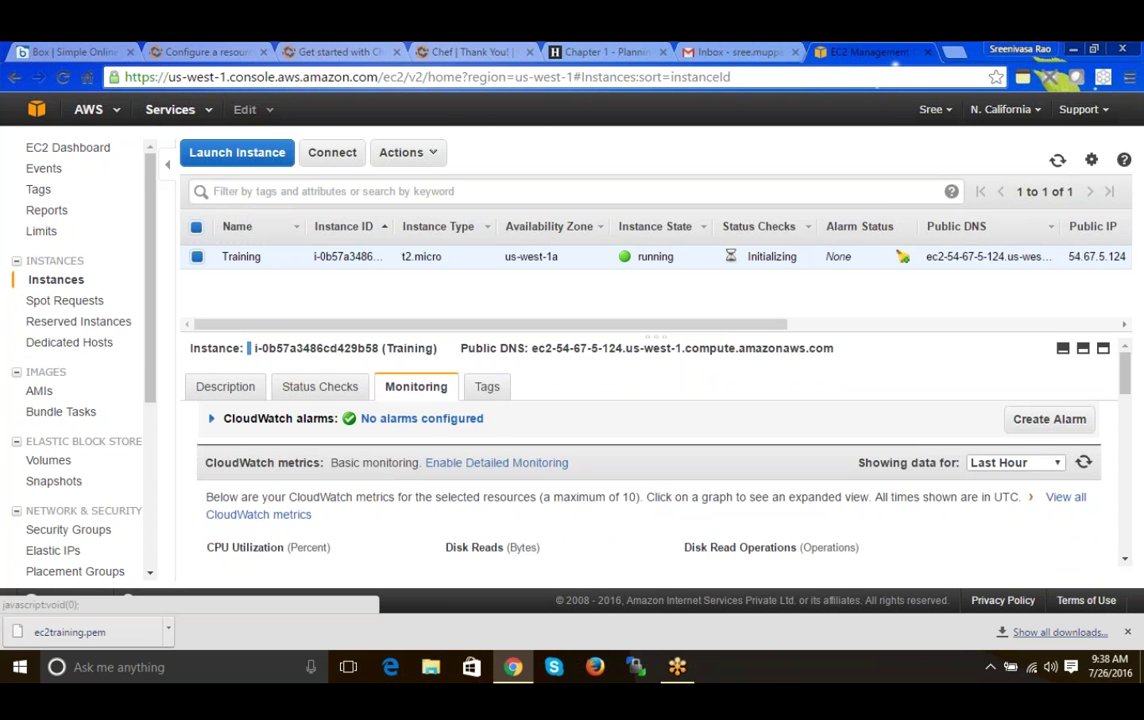
{"action": "mouse_move", "coordinate": [1126, 383]}
{"action": "left_mouse_down"}
{"action": "mouse_move", "coordinate": [1124, 522]}
{"action": "mouse_move", "coordinate": [1121, 366]}
{"action": "left_mouse_up"}
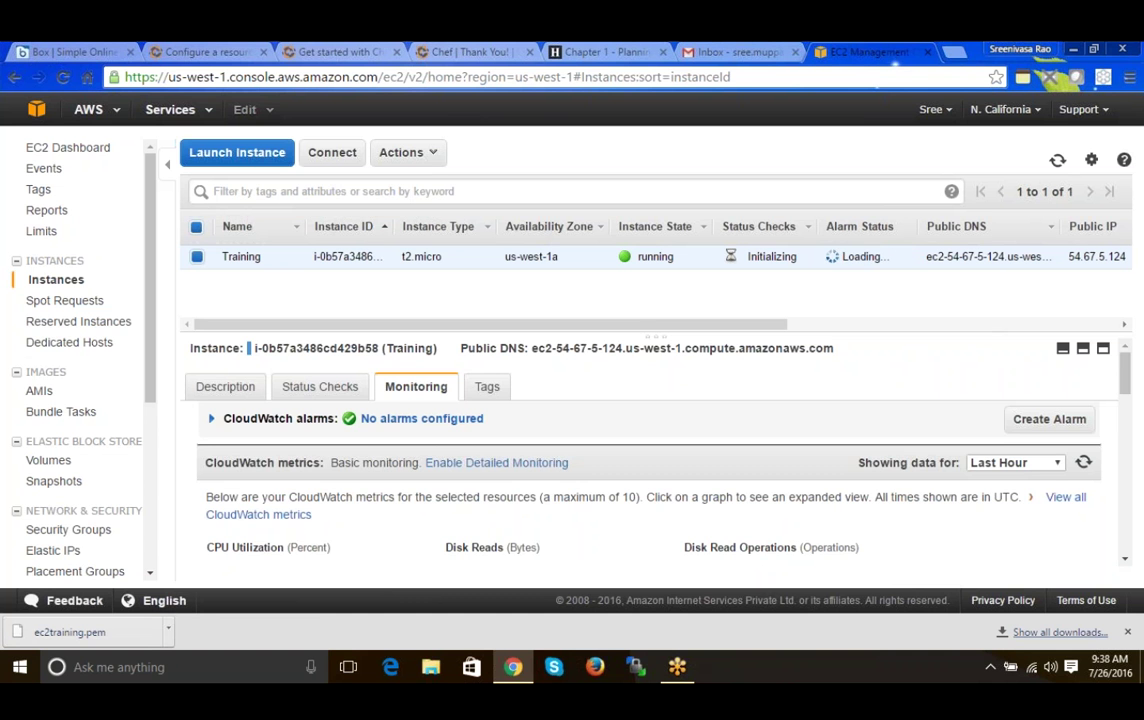
- Enlarge and refresh the instance list, then open the Connect instructions for Training
{"action": "left_click_drag", "start_coordinate": [650, 337], "coordinate": [650, 365]}
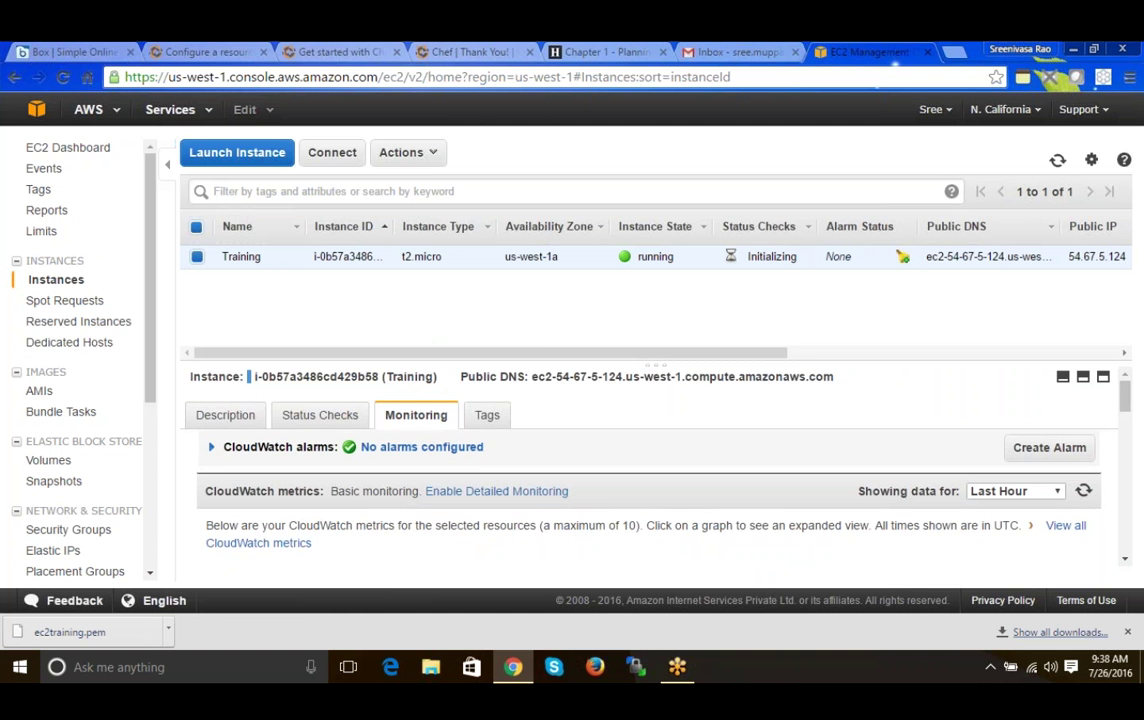
{"action": "left_click_drag", "start_coordinate": [968, 367], "coordinate": [968, 418]}
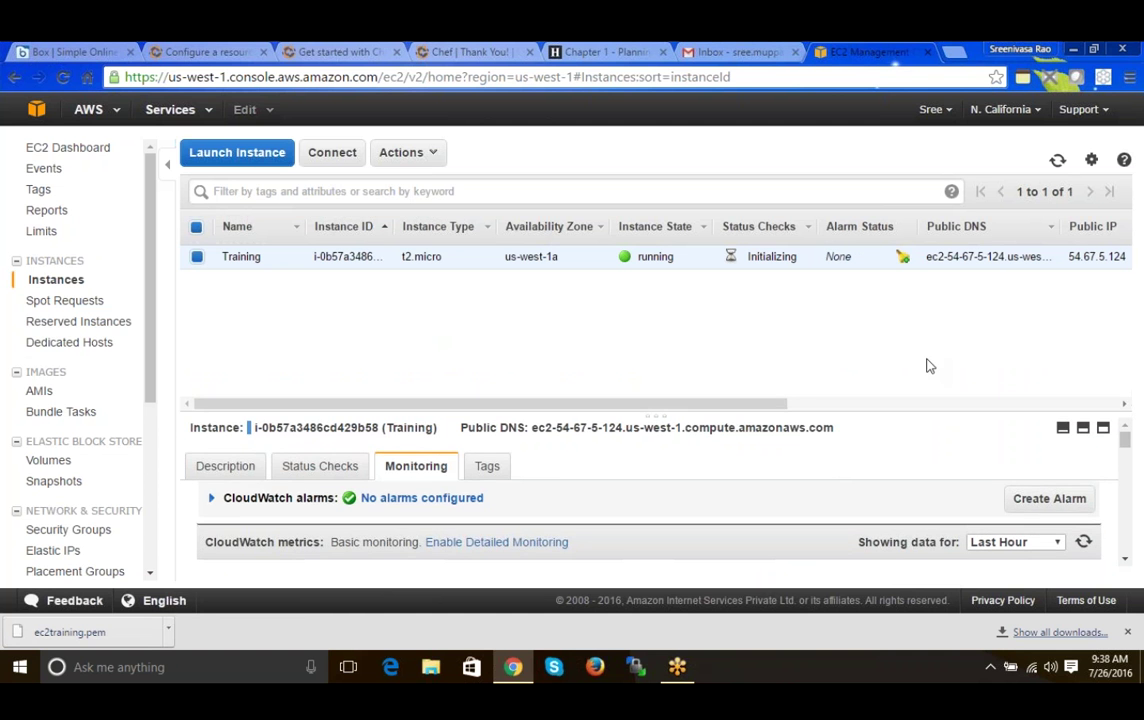
{"action": "left_click", "coordinate": [1057, 161]}
{"action": "left_click", "coordinate": [331, 155]}
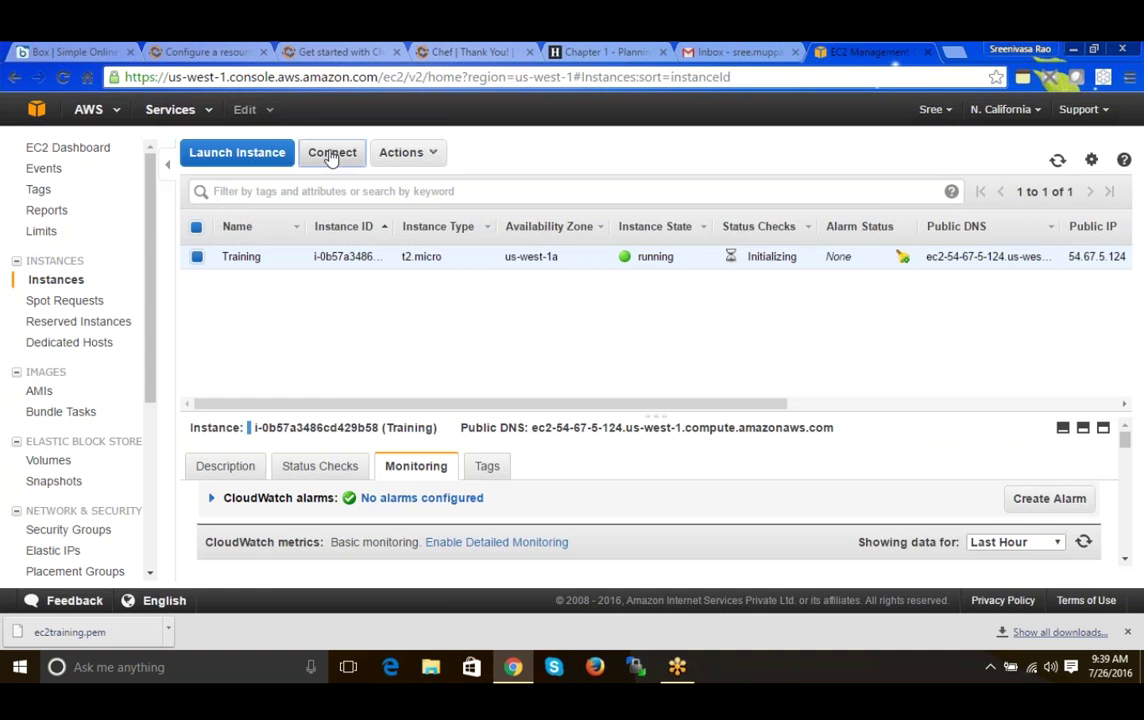
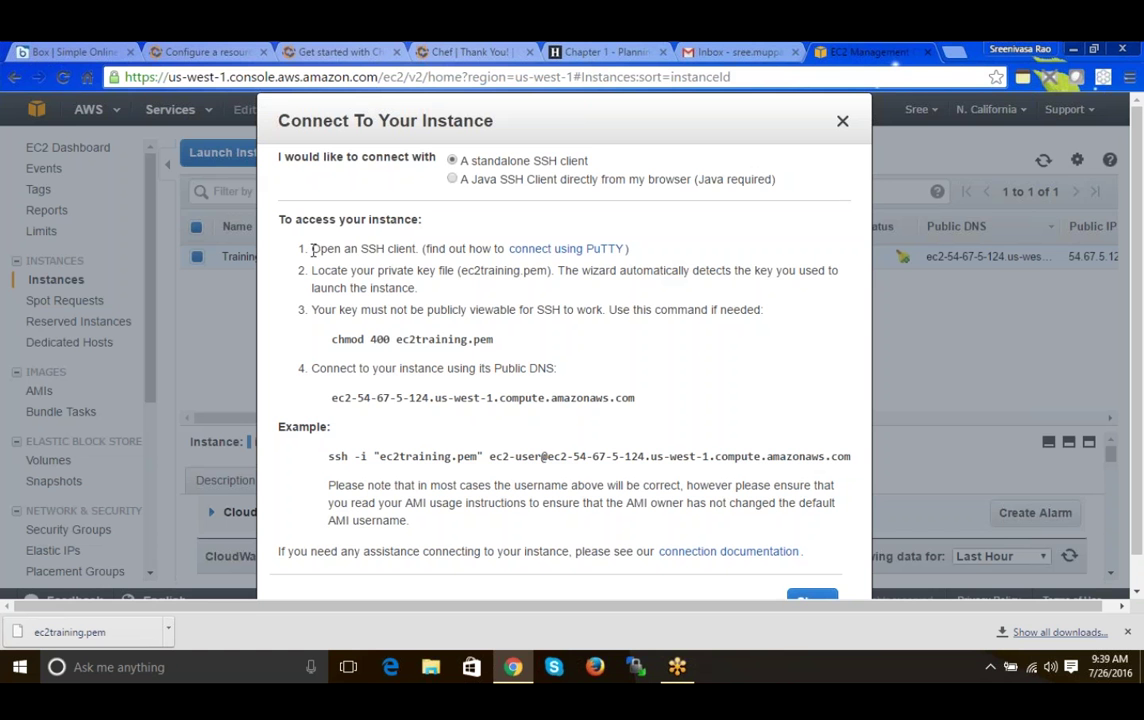
- Open the 'connect using PuTTY' guide from the ec2training.pem SSH instructions in a new tab and view it
{"action": "left_click_drag", "start_coordinate": [312, 249], "coordinate": [465, 248]}
{"action": "double_click", "coordinate": [462, 248]}
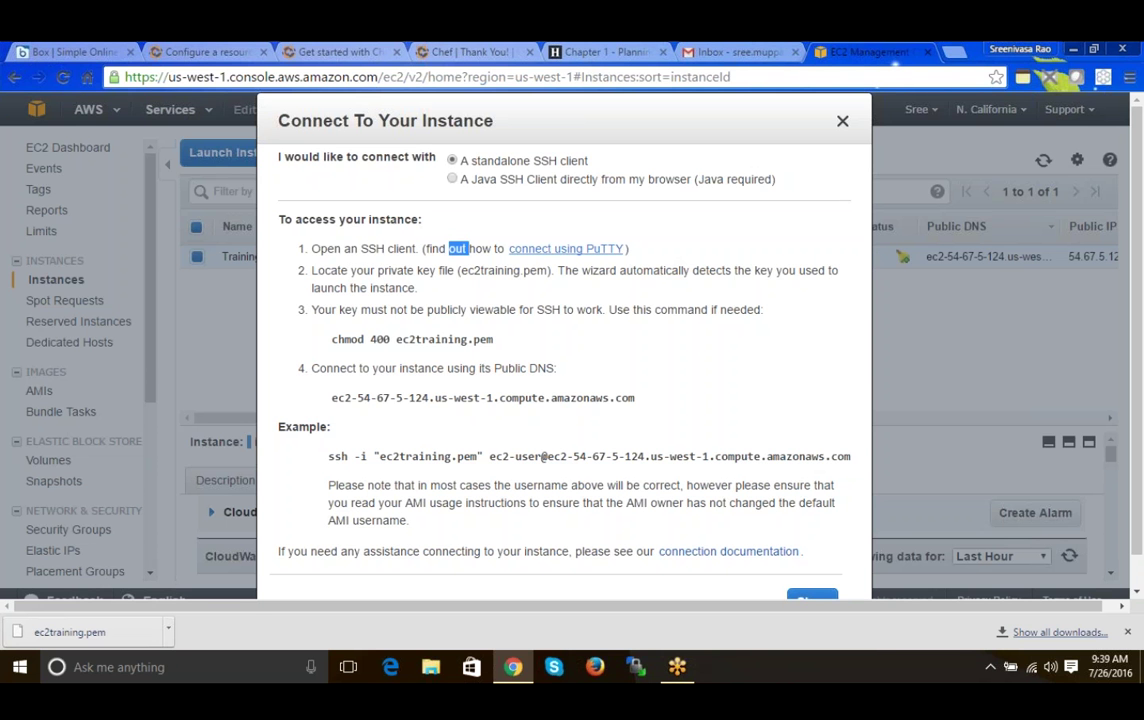
{"action": "middle_click", "coordinate": [569, 249]}
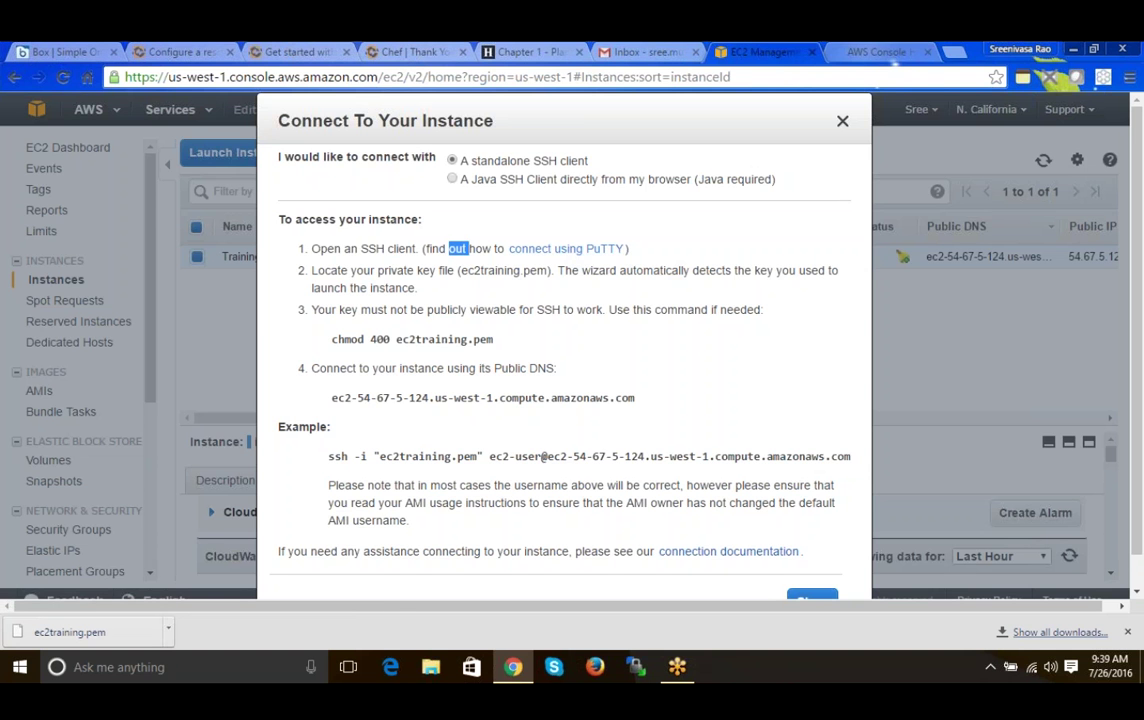
{"action": "left_click", "coordinate": [868, 53]}
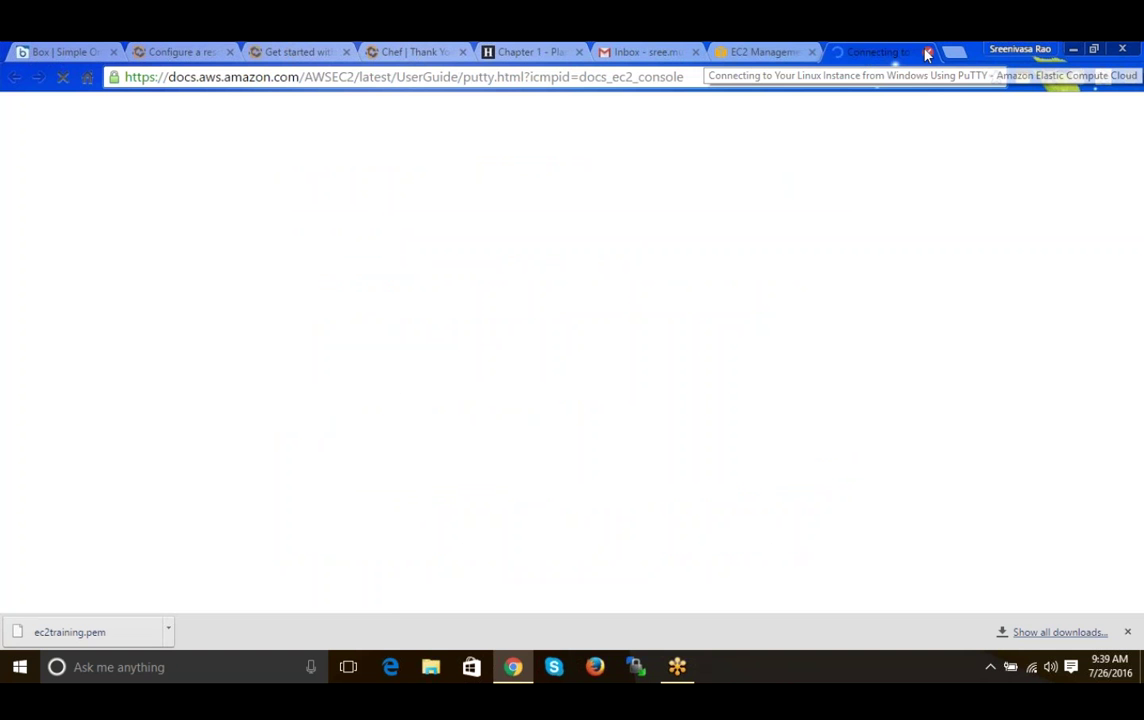
- Close the PuTTY docs, search Google for 'download putty', and check then close the putty.org result
{"action": "left_click", "coordinate": [928, 52]}
{"action": "left_click", "coordinate": [955, 55]}
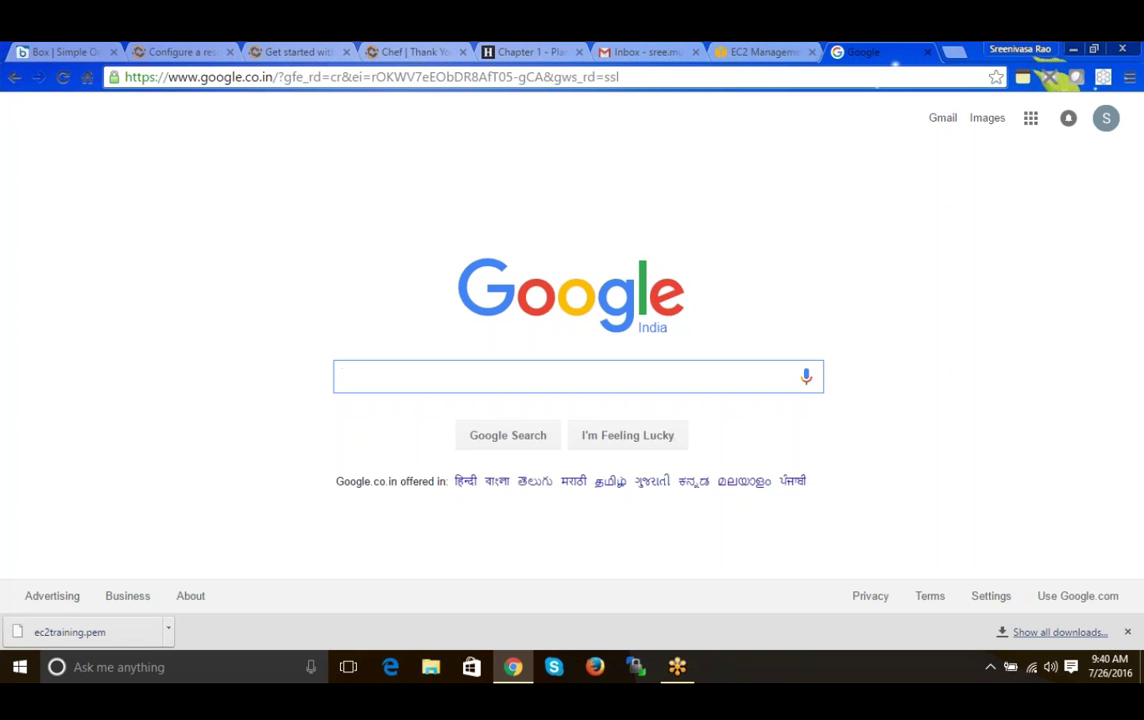
{"action": "type", "text": "downl"}
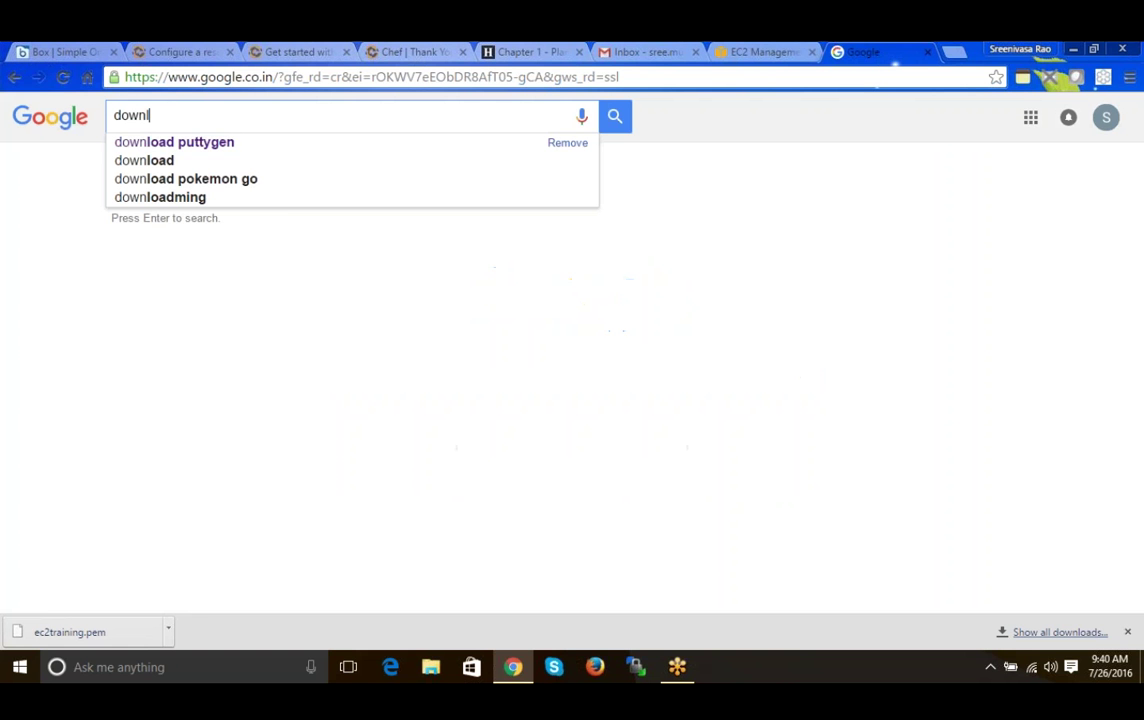
{"action": "type", "text": "oad put"}
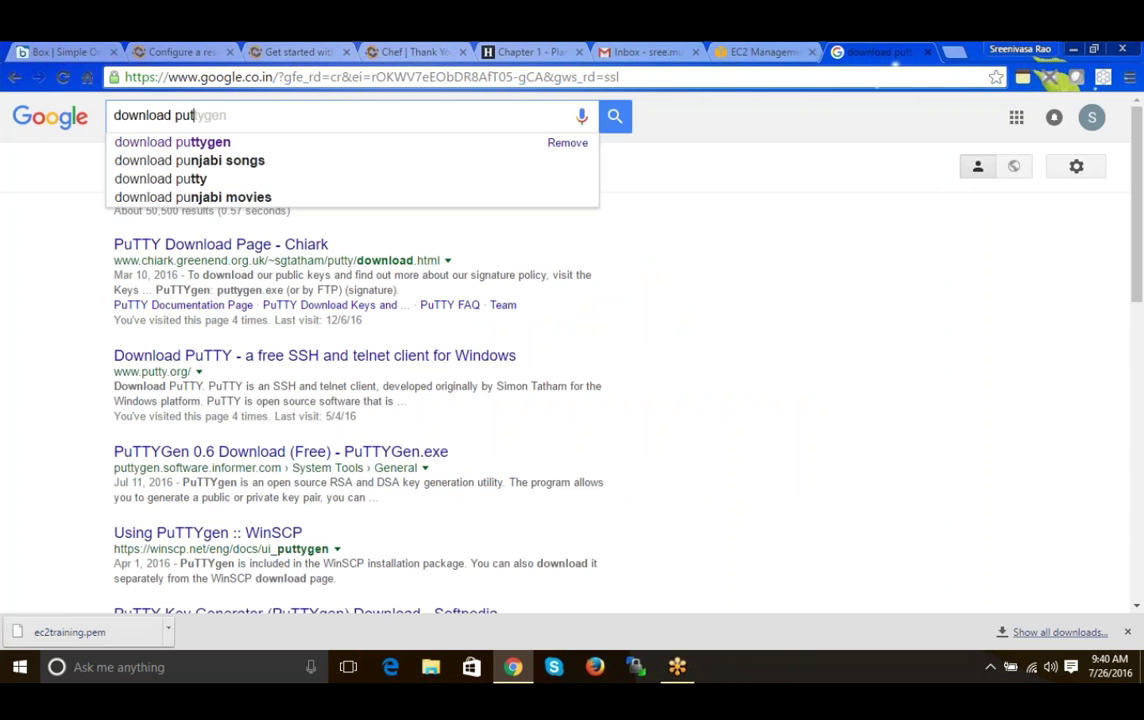
{"action": "type", "text": "ty"}
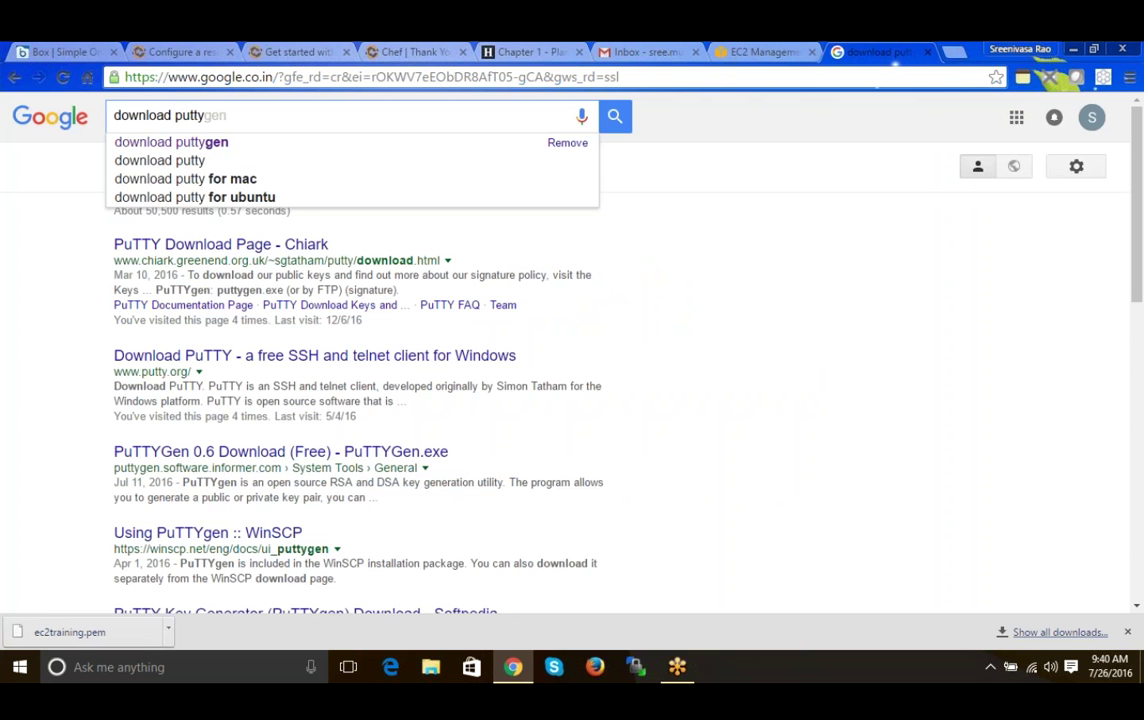
{"action": "key", "text": "Return"}
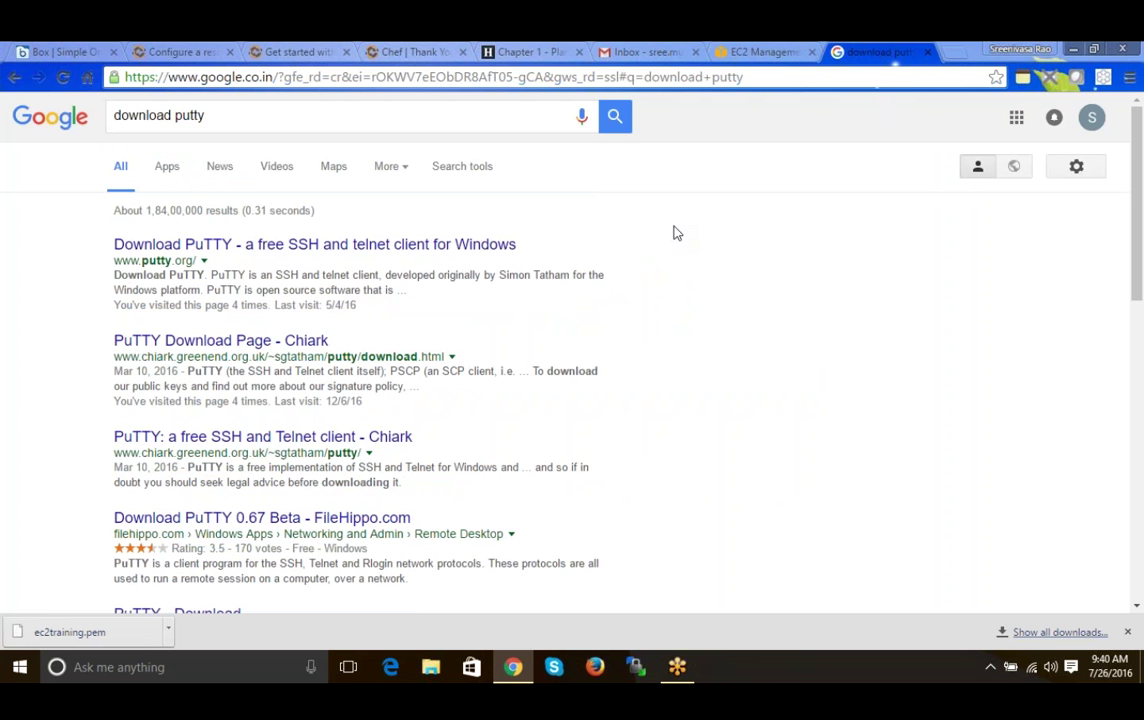
{"action": "middle_click", "coordinate": [396, 248]}
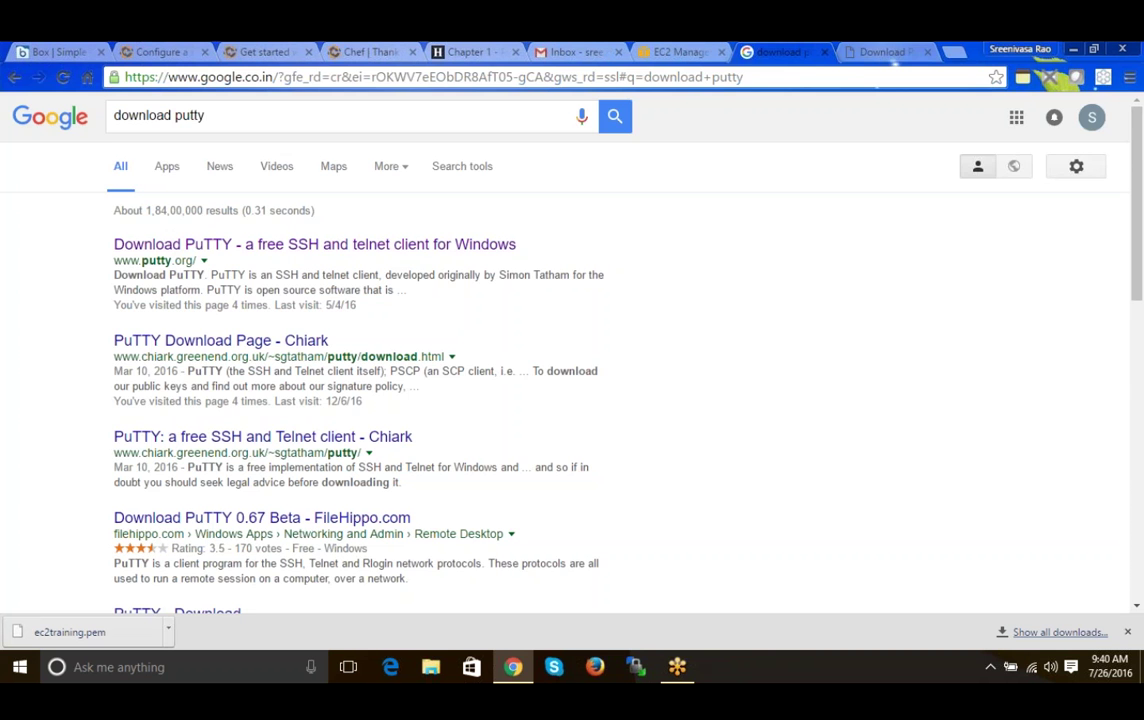
{"action": "left_click", "coordinate": [884, 53]}
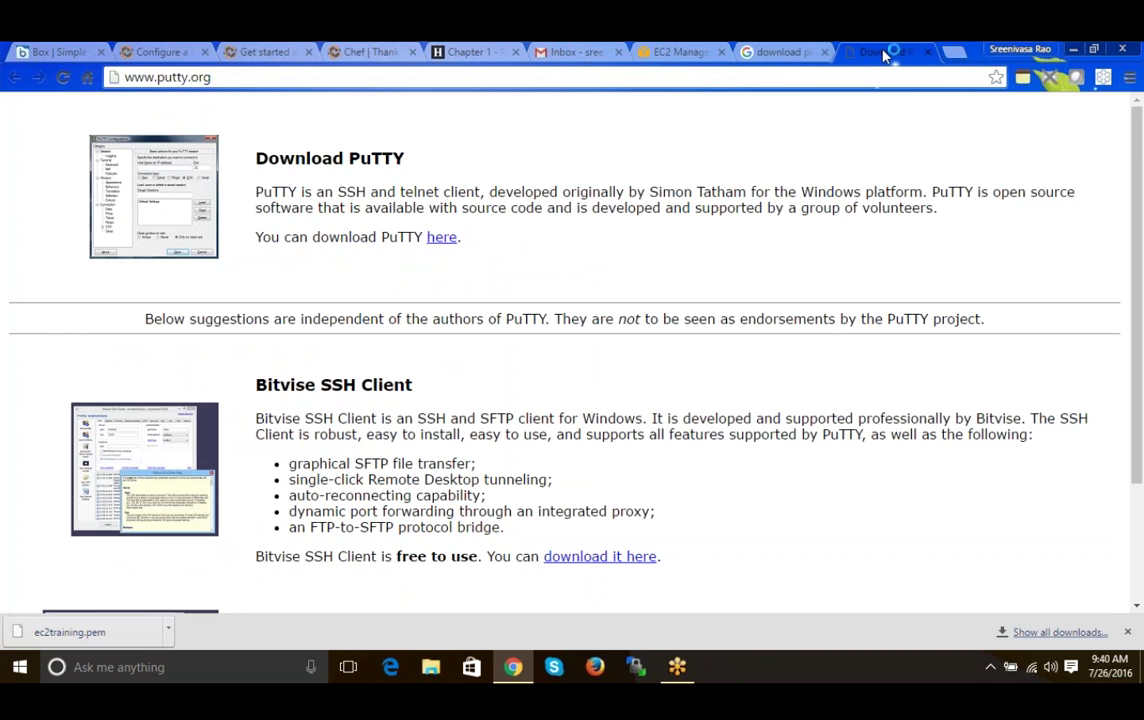
{"action": "scroll", "coordinate": [1140, 278], "scroll_direction": "down", "scroll_amount": 1}
{"action": "scroll", "coordinate": [1130, 200], "scroll_direction": "up", "scroll_amount": 1}
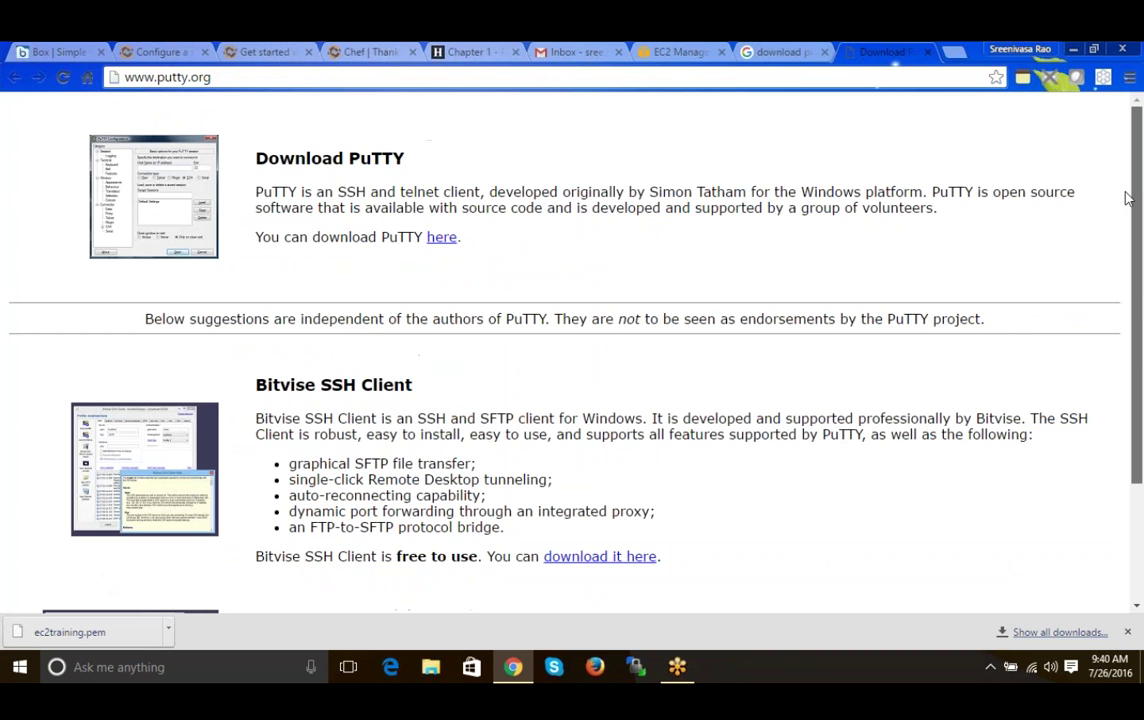
{"action": "left_click", "coordinate": [928, 52]}
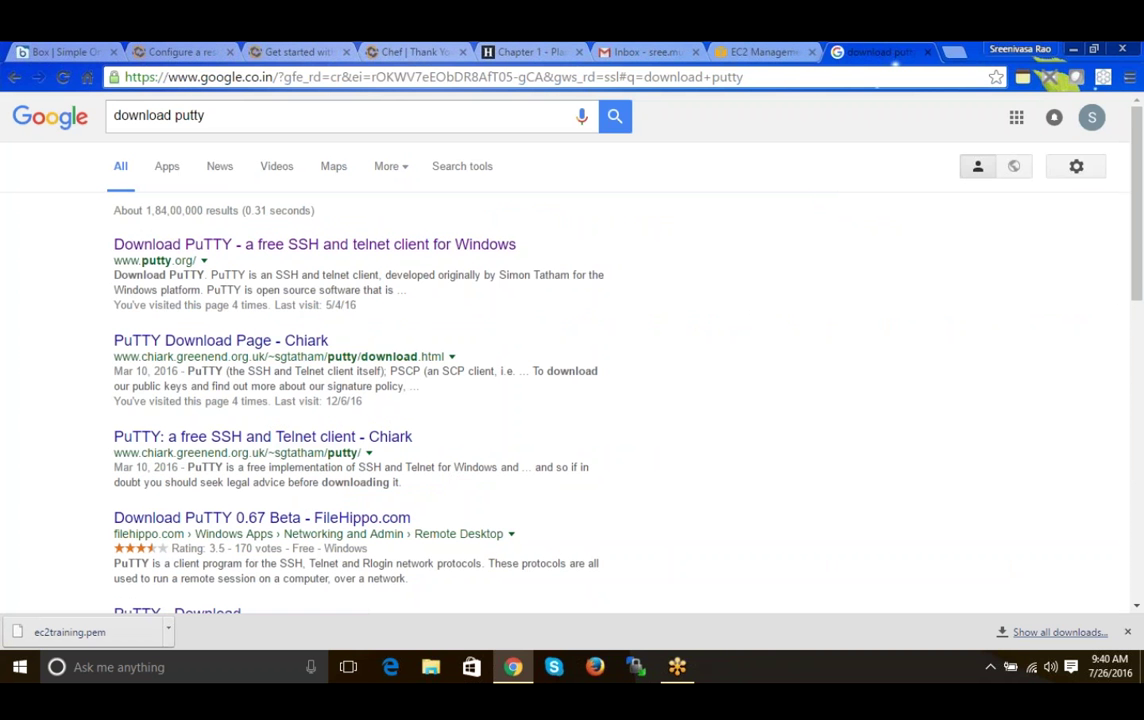
- Refine the search to 'download puttygen' and open the PuTTY Download Page - Chiark result
{"action": "left_click", "coordinate": [160, 115]}
{"action": "key", "text": "End"}
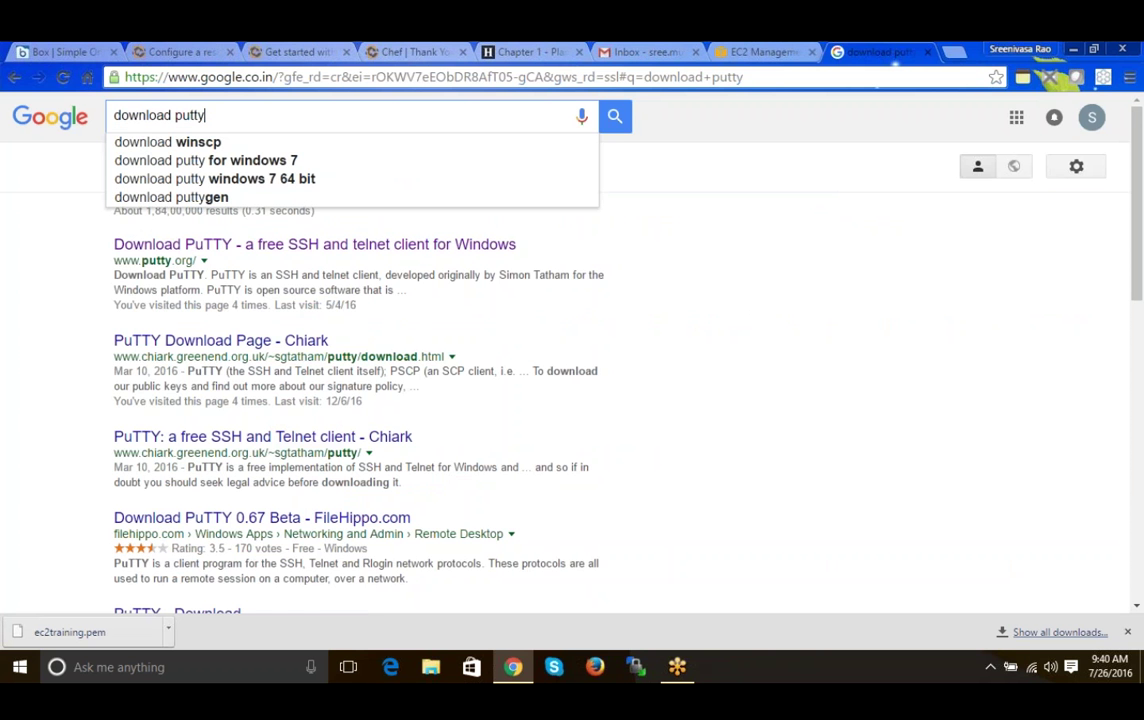
{"action": "type", "text": "gen"}
{"action": "key", "text": "Return"}
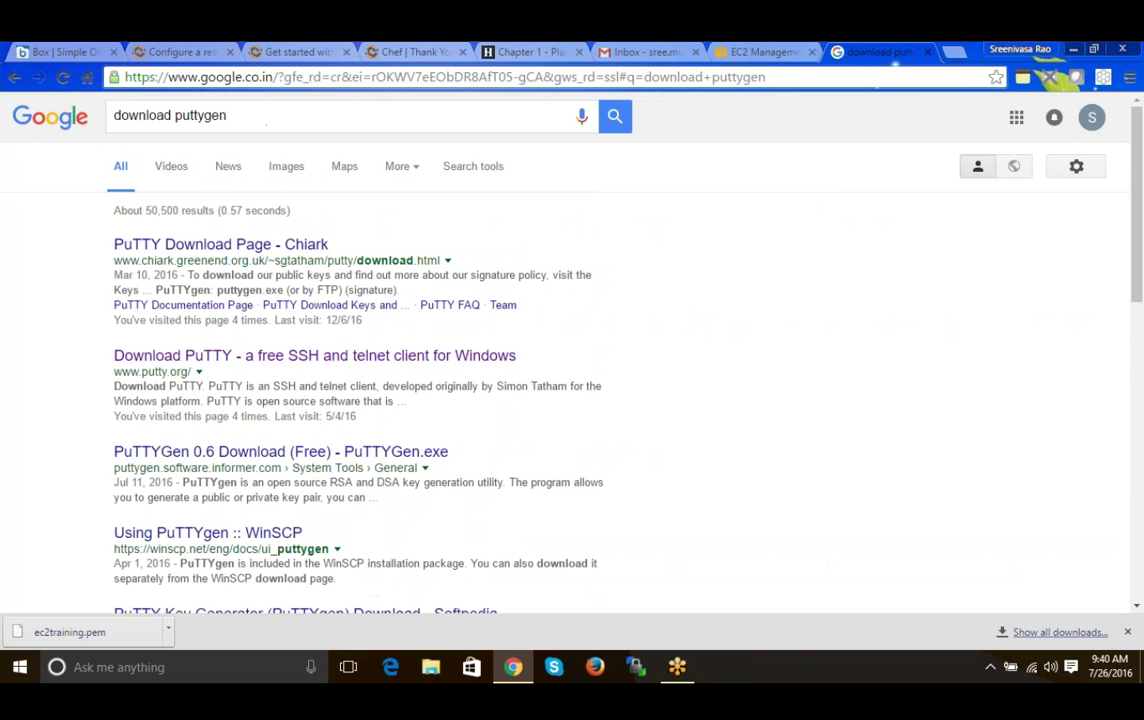
{"action": "middle_click", "coordinate": [220, 244]}
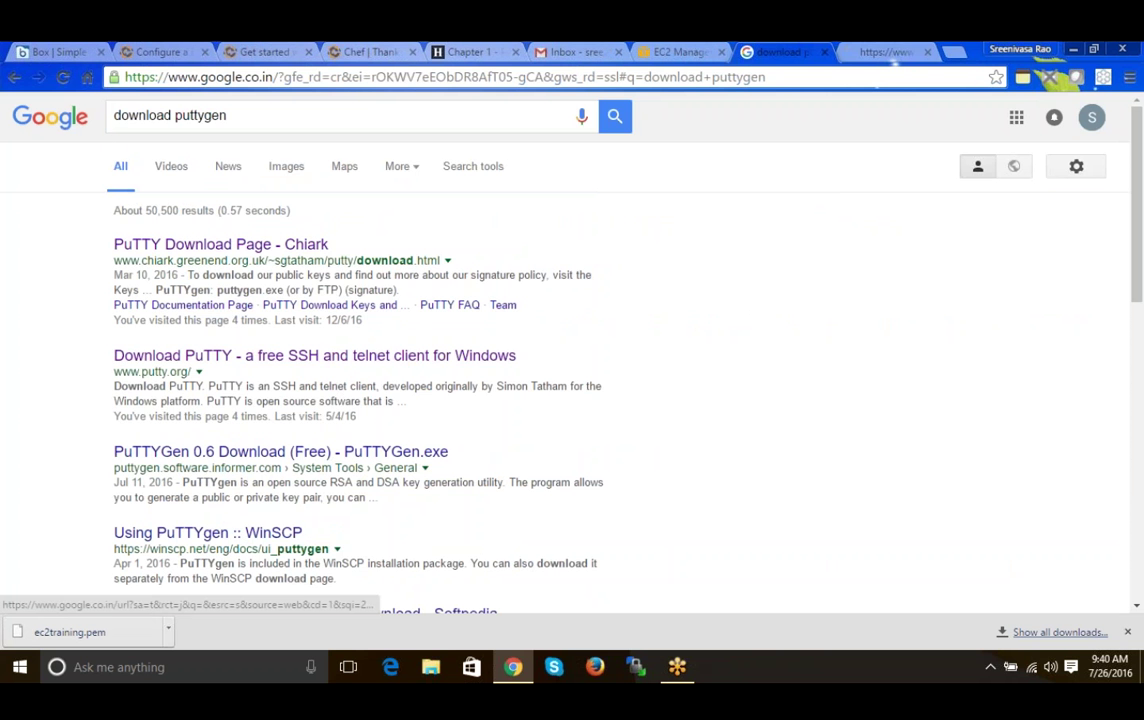
{"action": "key", "text": "ctrl+Tab"}
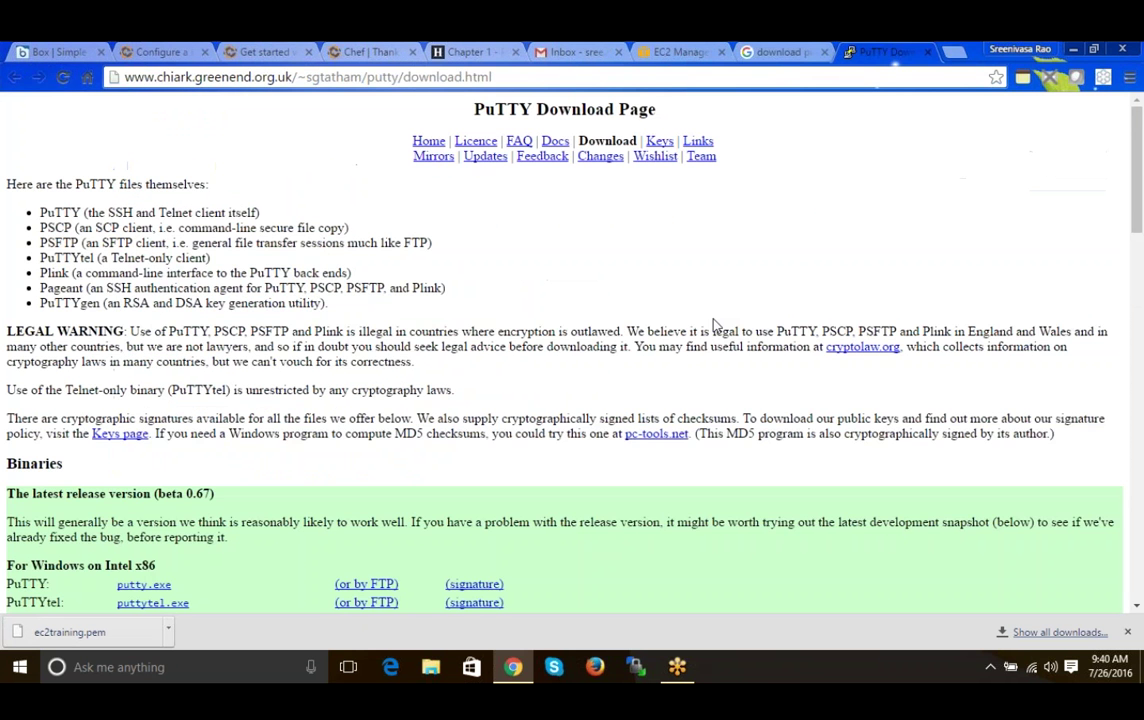
- Download the Windows puttygen.exe and reveal it in the Downloads folder
{"action": "left_click_drag", "start_coordinate": [1138, 200], "coordinate": [1126, 305]}
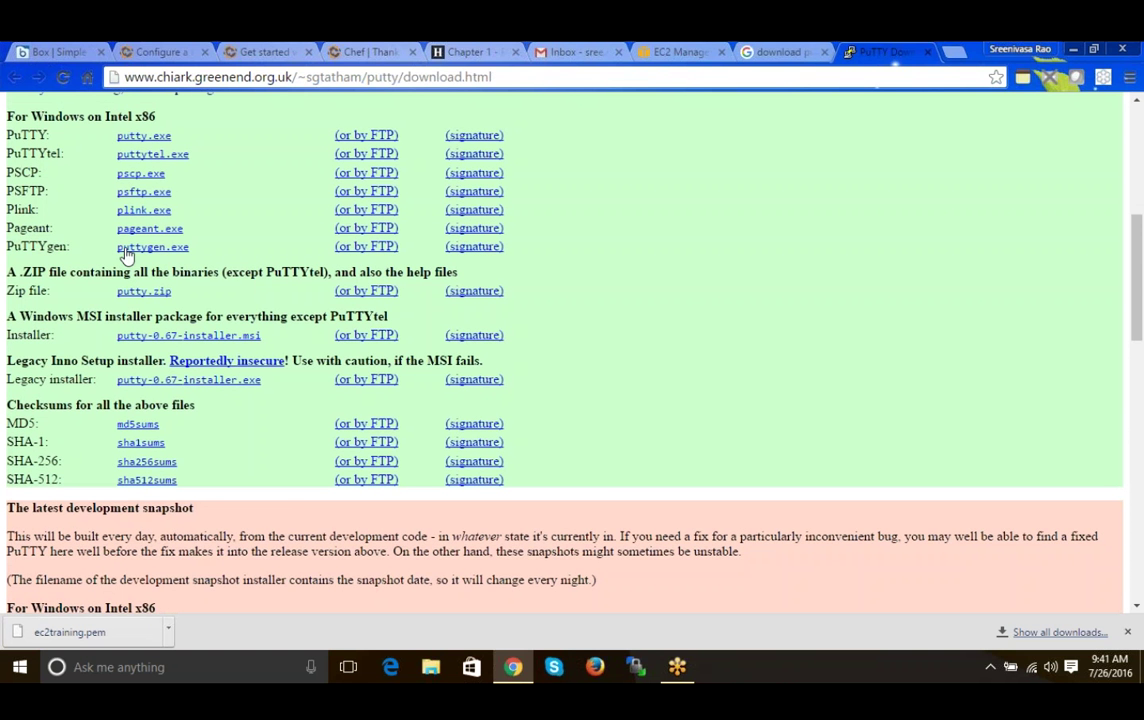
{"action": "left_click", "coordinate": [171, 250]}
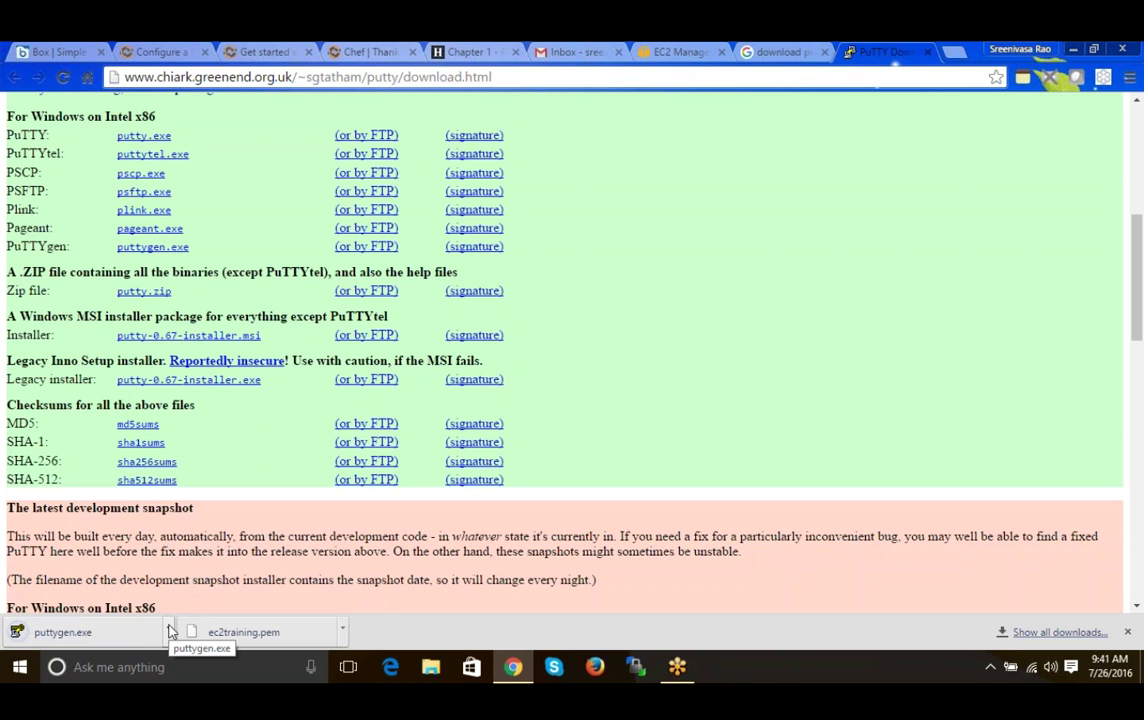
{"action": "left_click", "coordinate": [168, 631]}
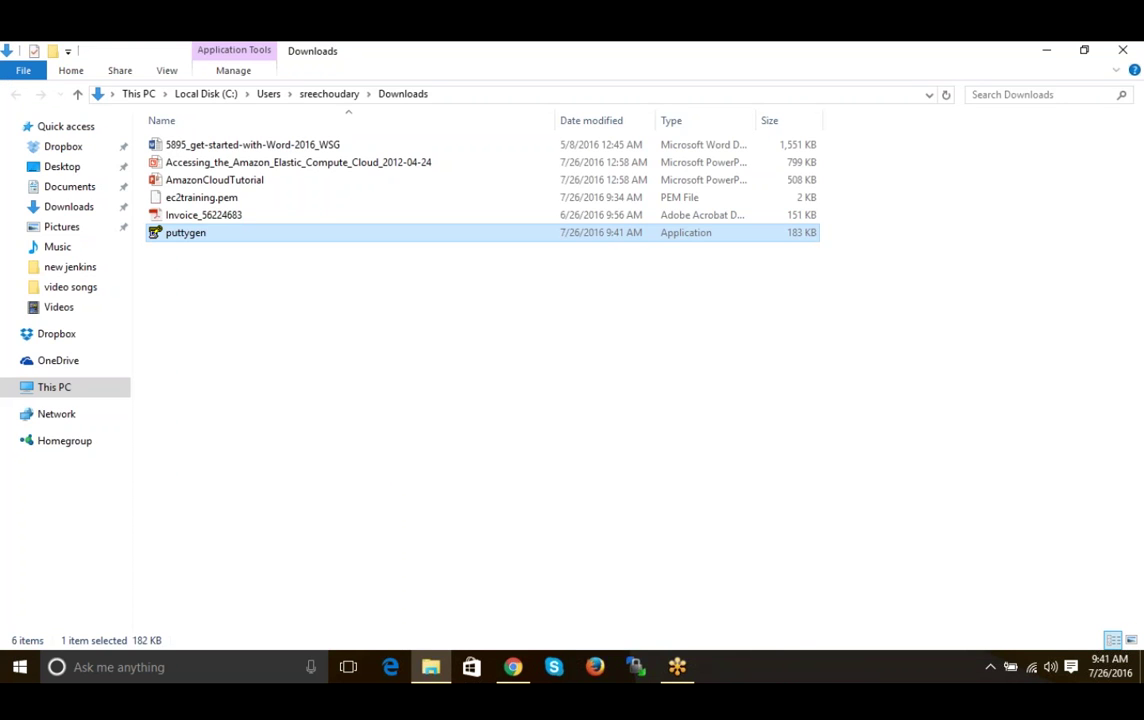
- Tick Unblock in puttygen's Properties, apply it and close the dialog
{"action": "right_click", "coordinate": [191, 240]}
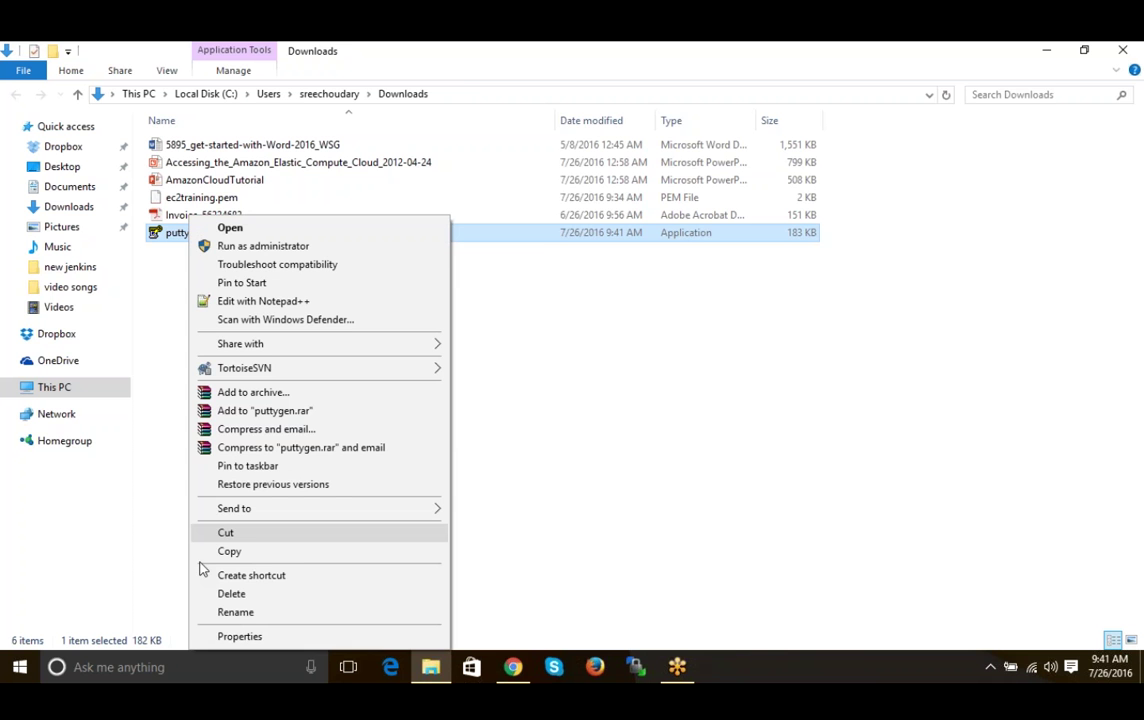
{"action": "left_click", "coordinate": [240, 636]}
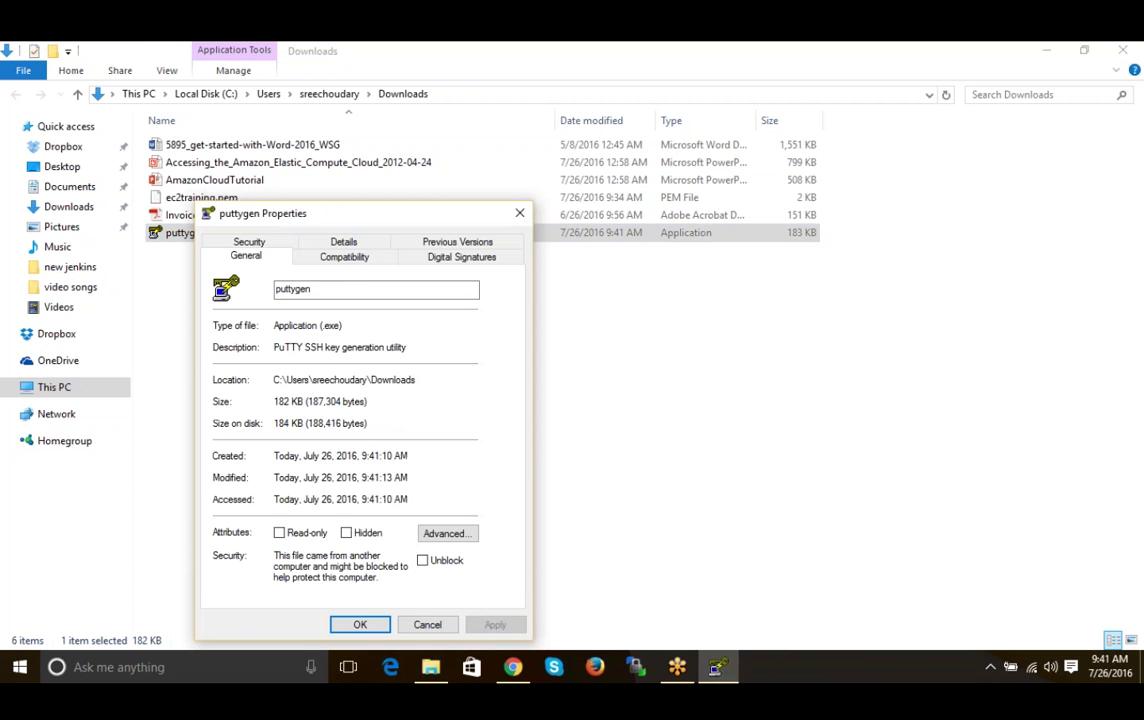
{"action": "left_click", "coordinate": [448, 563]}
{"action": "left_click", "coordinate": [489, 626]}
{"action": "left_click", "coordinate": [489, 626]}
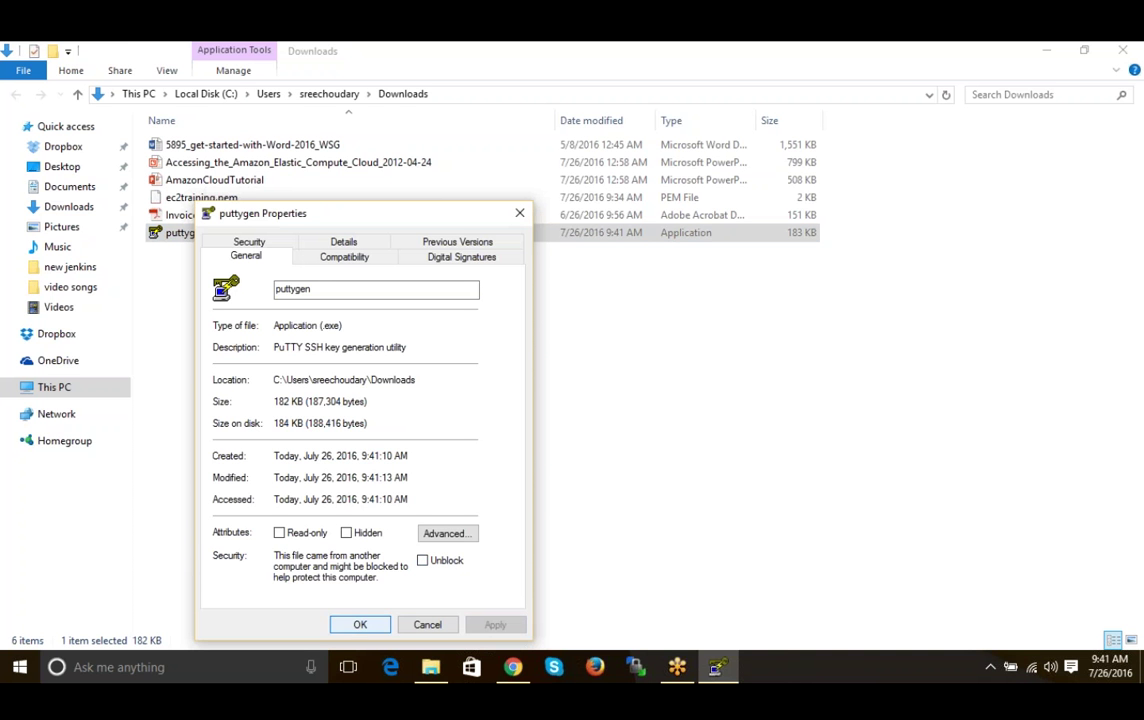
{"action": "left_click", "coordinate": [360, 624]}
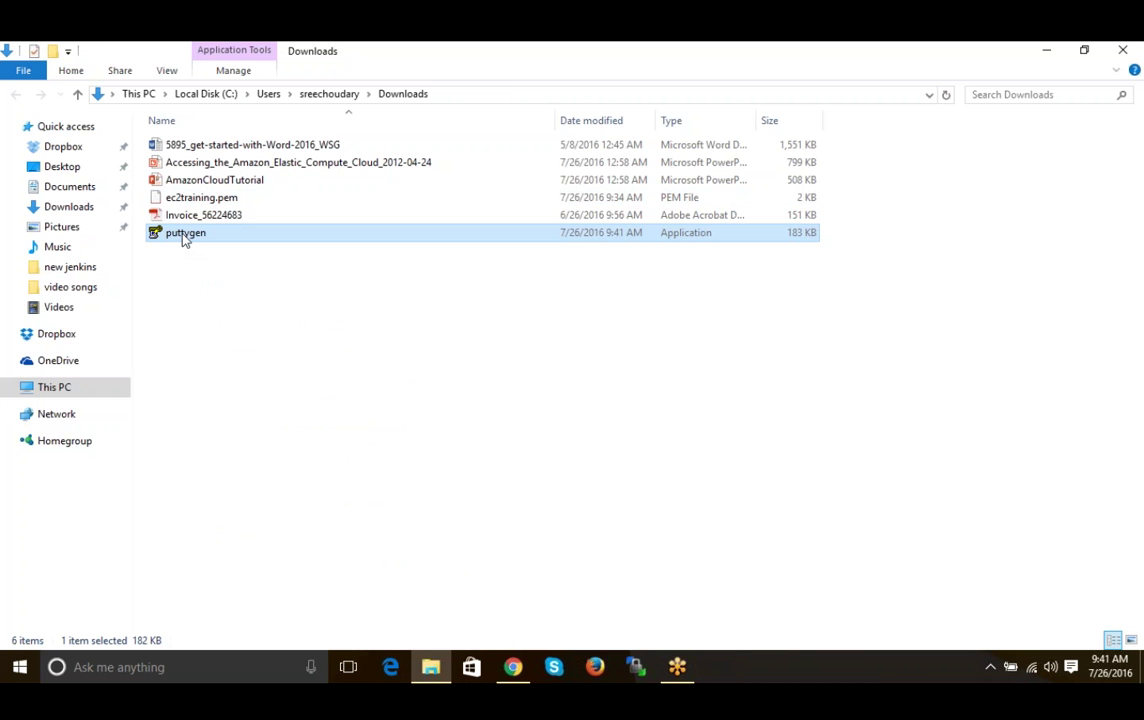
- Try launching puttygen twice, declining each SmartScreen warning
{"action": "double_click", "coordinate": [184, 236]}
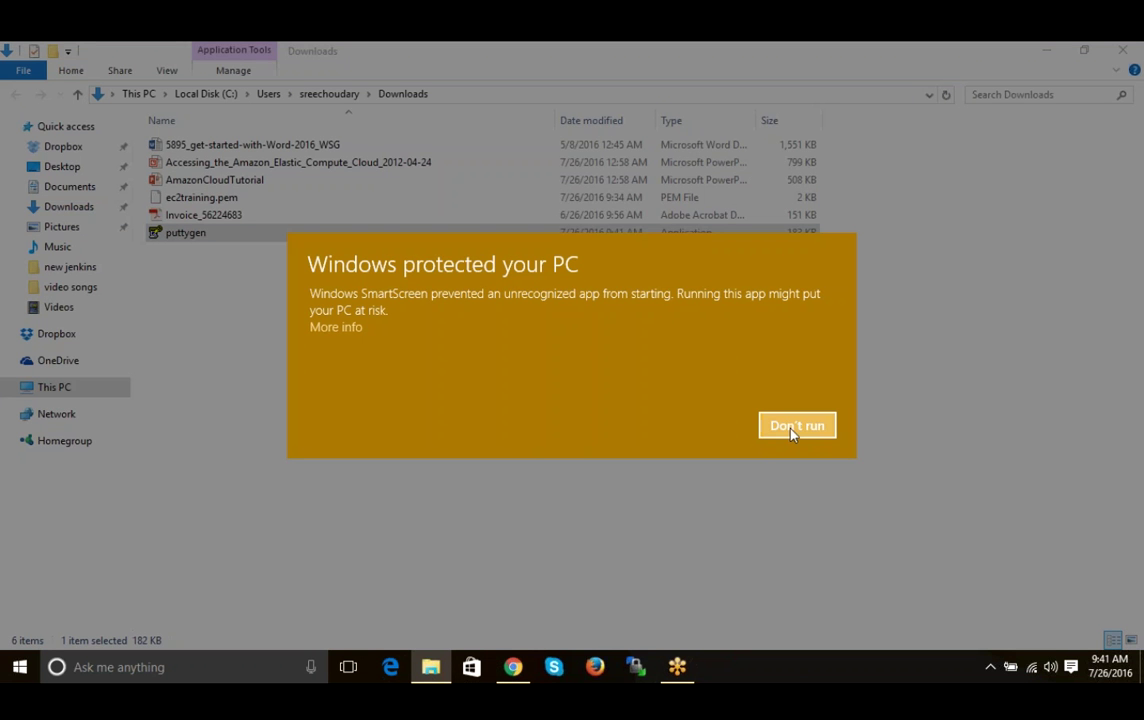
{"action": "left_click", "coordinate": [793, 428]}
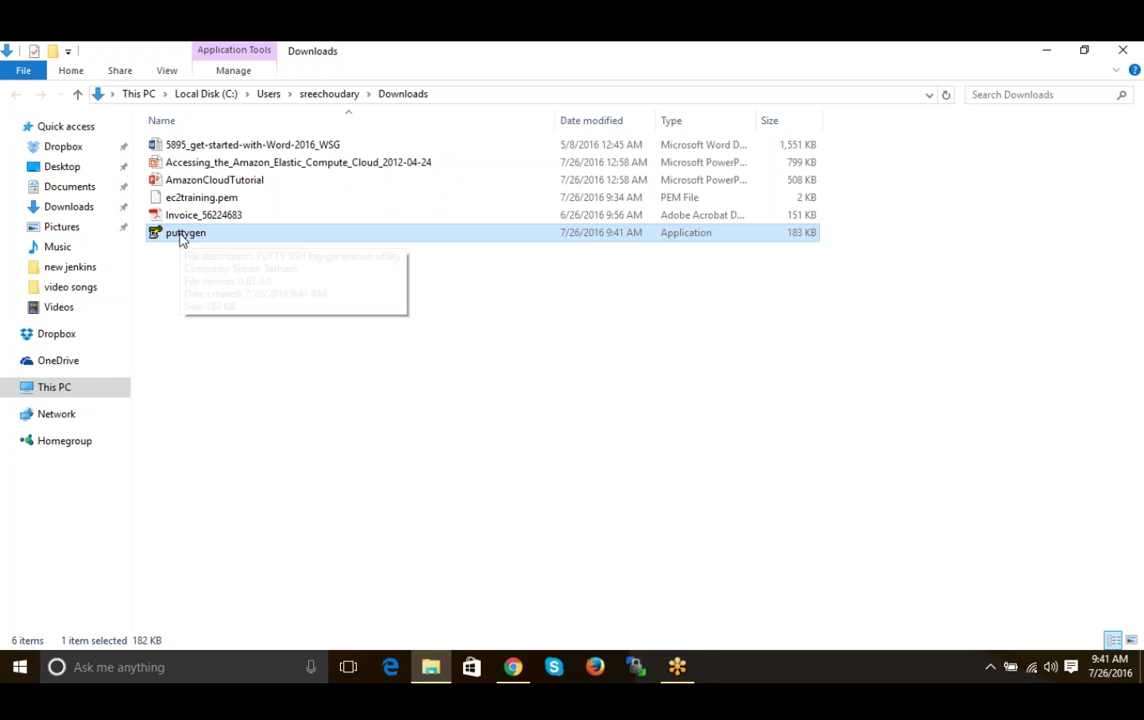
{"action": "right_click", "coordinate": [182, 240]}
{"action": "left_click", "coordinate": [238, 265]}
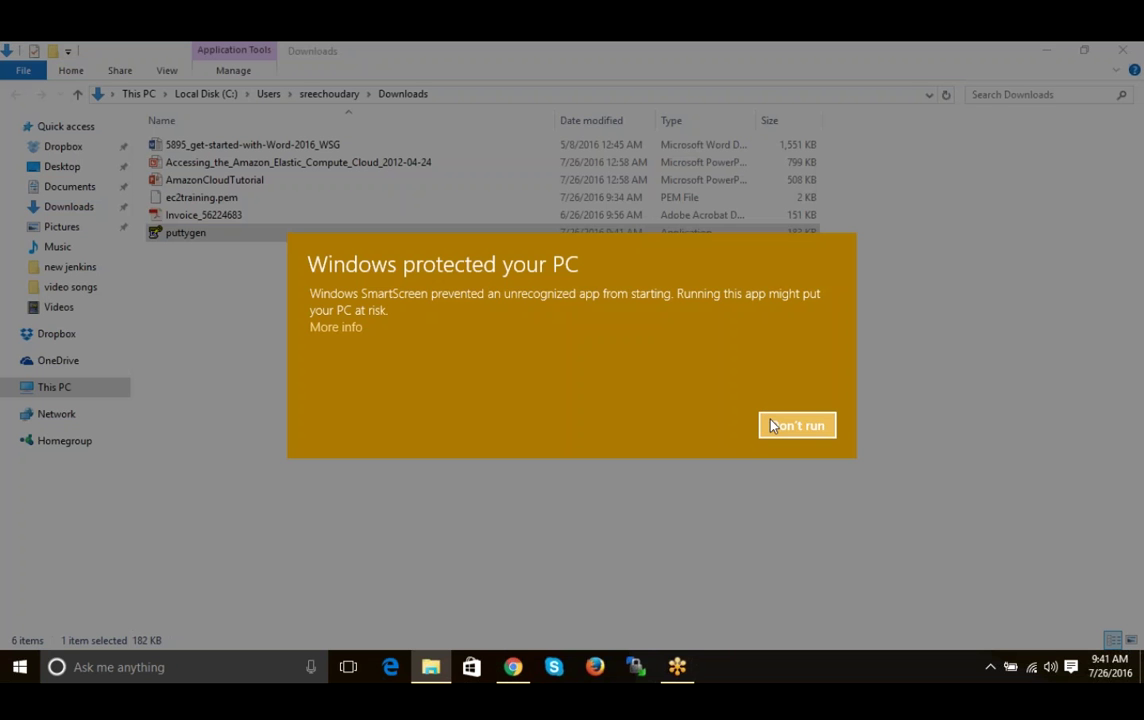
{"action": "left_click", "coordinate": [771, 428]}
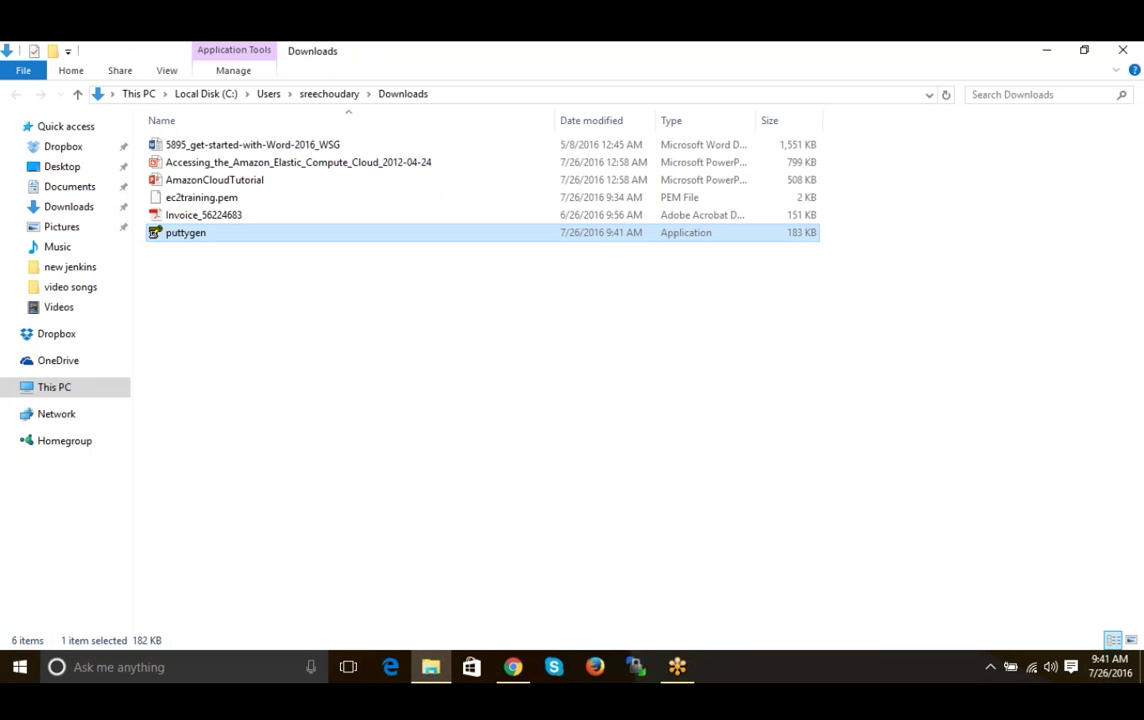
- Unblock puttygen again in its Properties and run it as administrator
{"action": "right_click", "coordinate": [180, 236]}
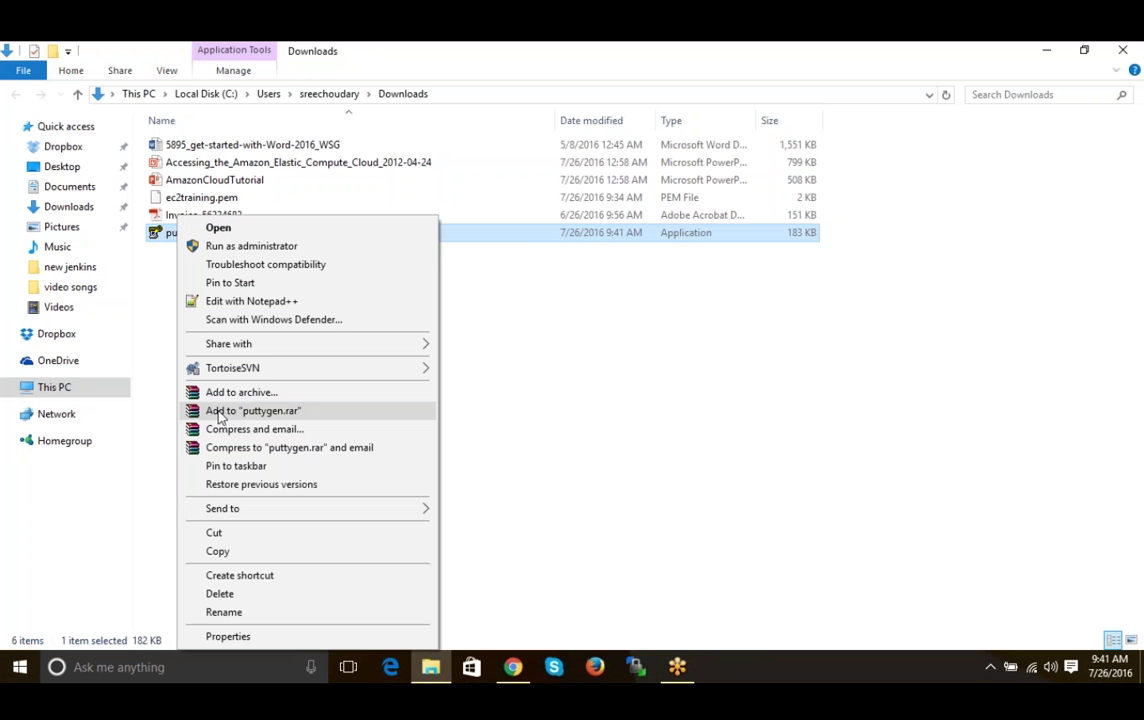
{"action": "left_click", "coordinate": [229, 637]}
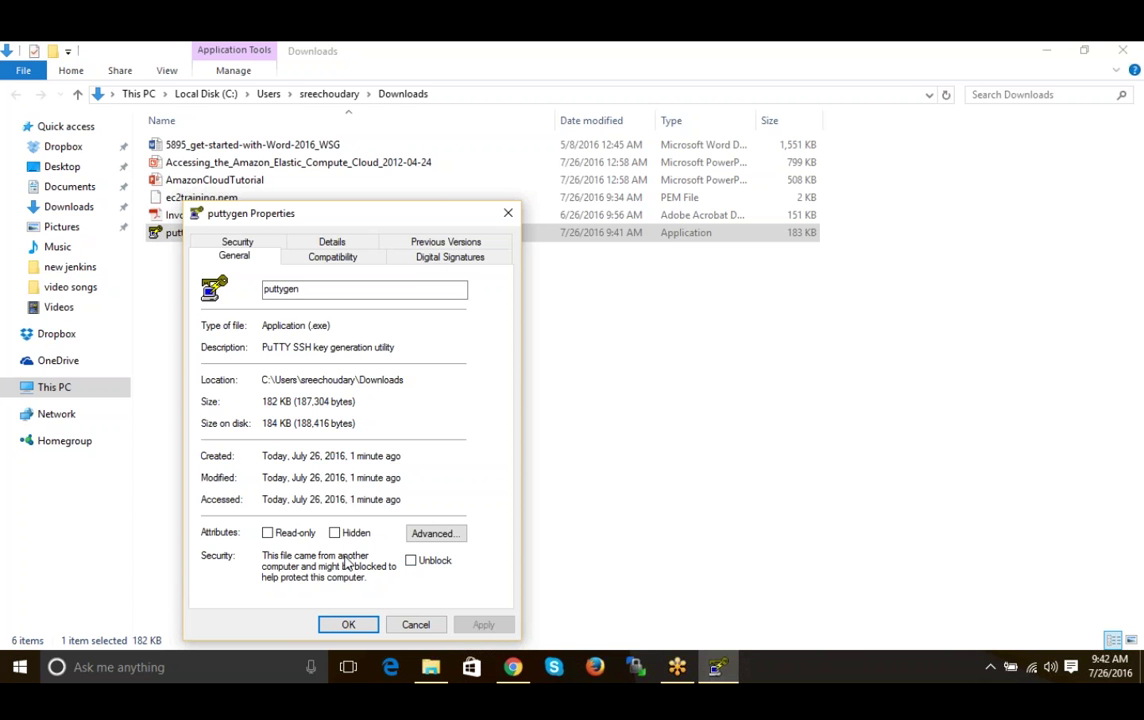
{"action": "left_click", "coordinate": [412, 562]}
{"action": "left_click", "coordinate": [480, 625]}
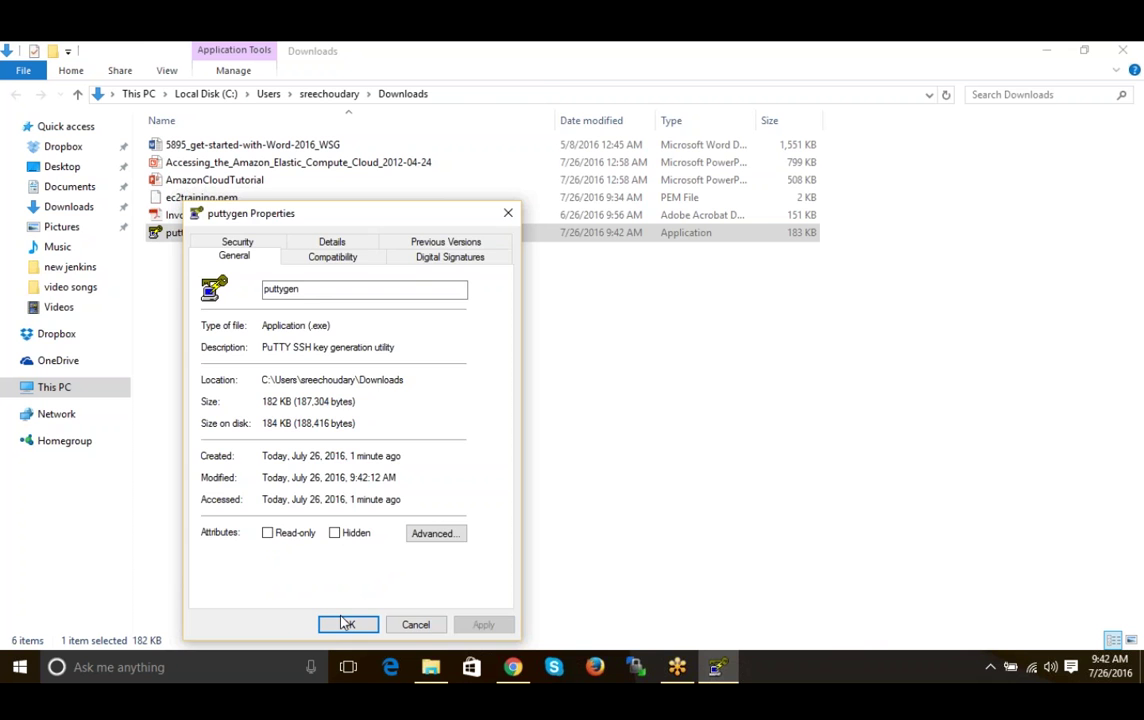
{"action": "left_click", "coordinate": [345, 624]}
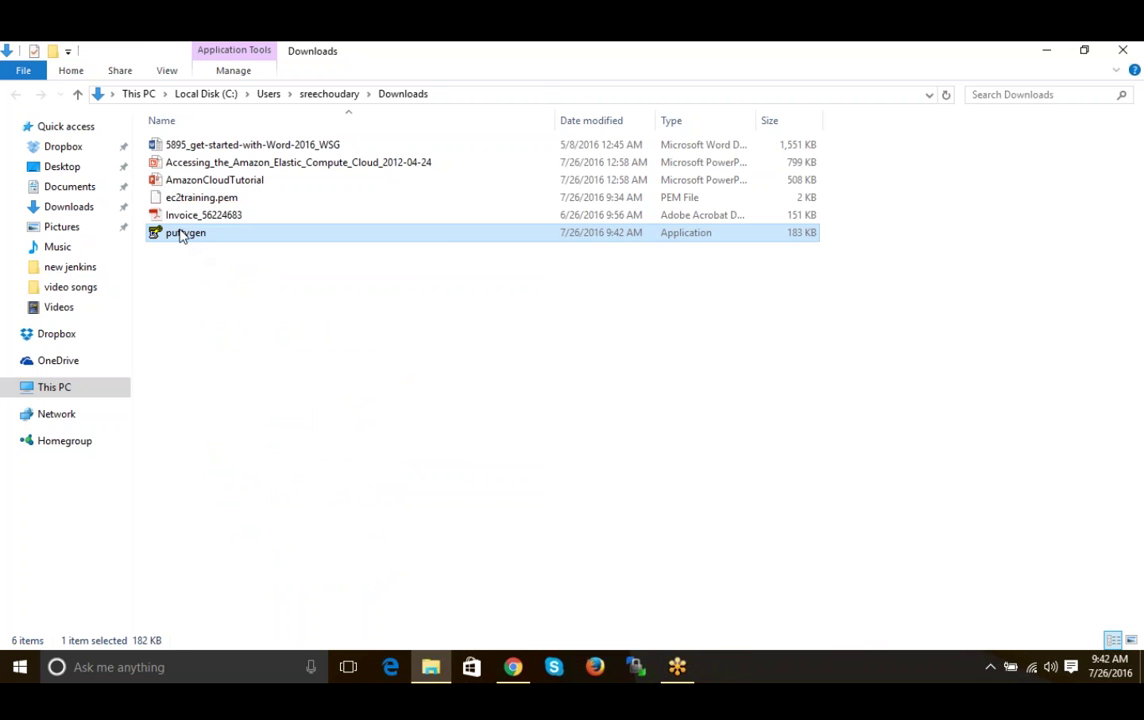
{"action": "right_click", "coordinate": [182, 234]}
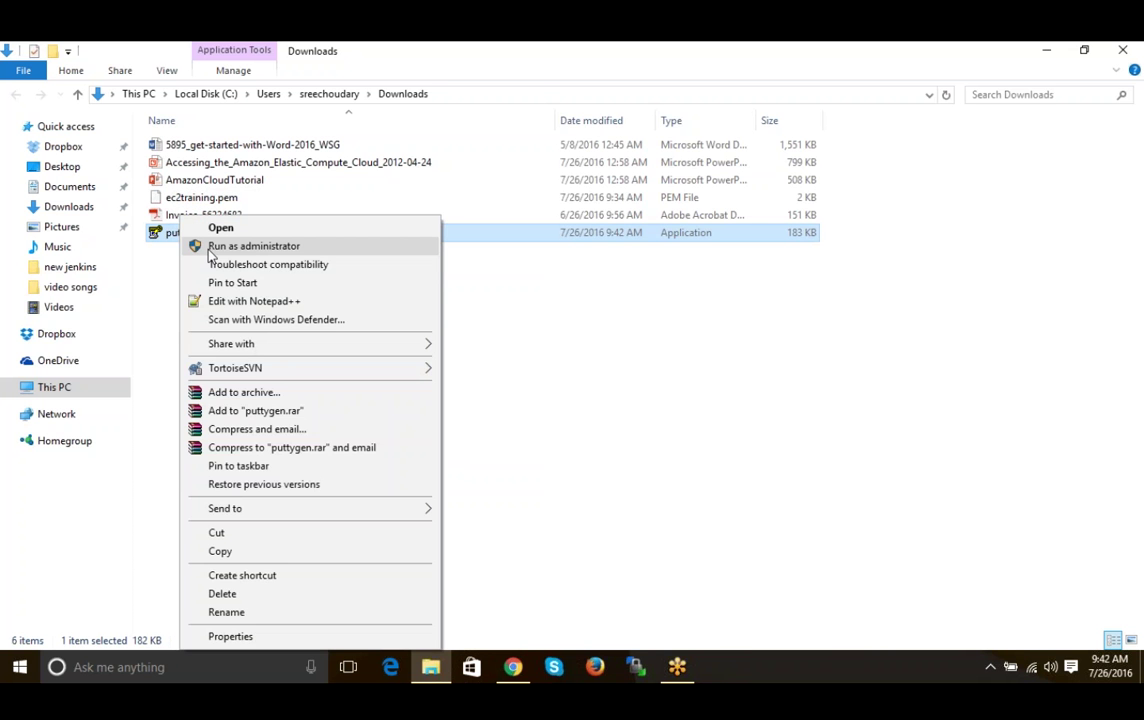
{"action": "left_click", "coordinate": [212, 247]}
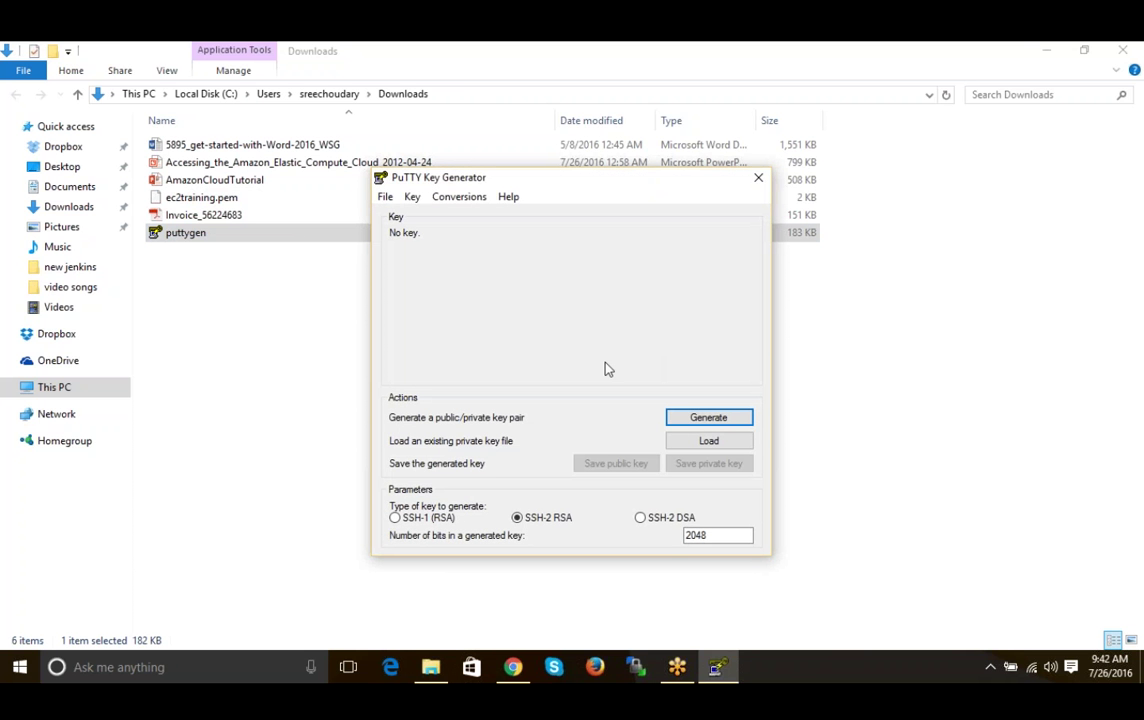
- Close the PuTTY download tab in Chrome and bring the empty PuTTY Key Generator to the front
{"action": "left_click", "coordinate": [513, 667]}
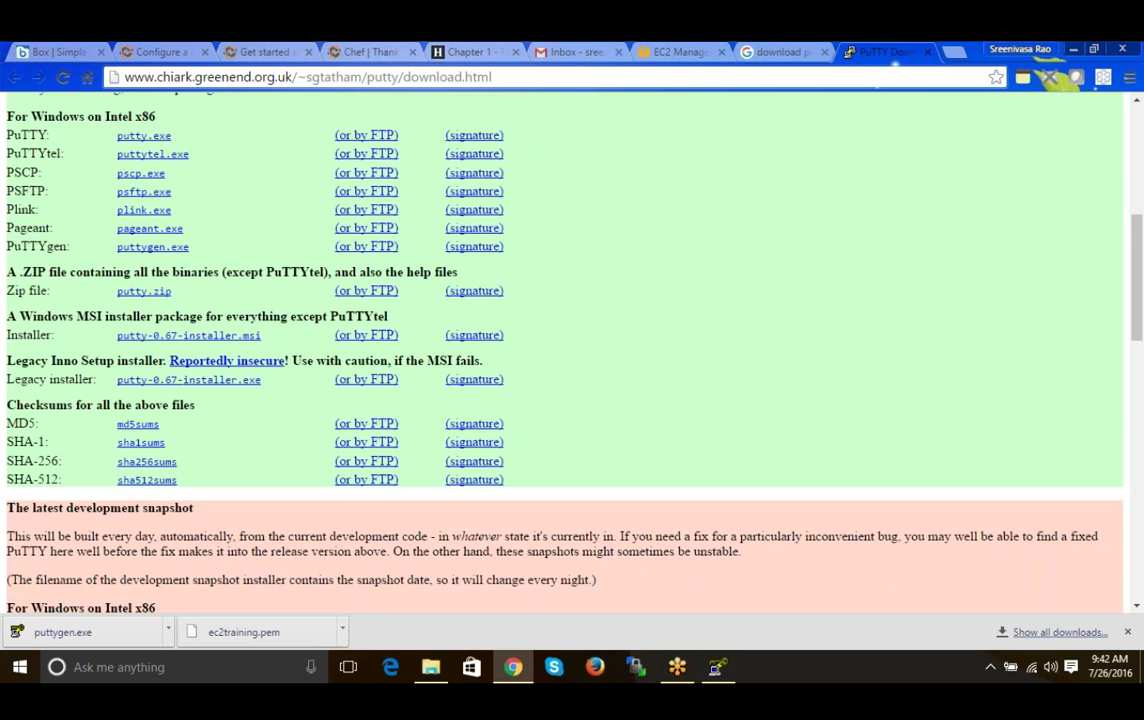
{"action": "left_click", "coordinate": [928, 52]}
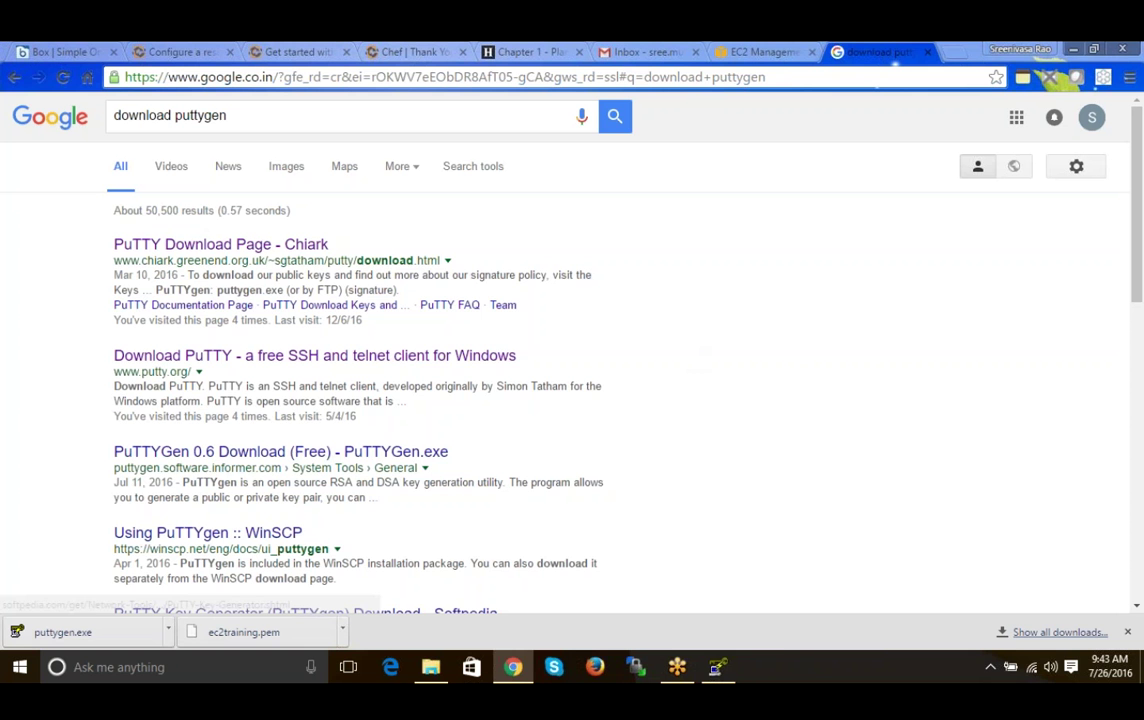
{"action": "left_click", "coordinate": [720, 668]}
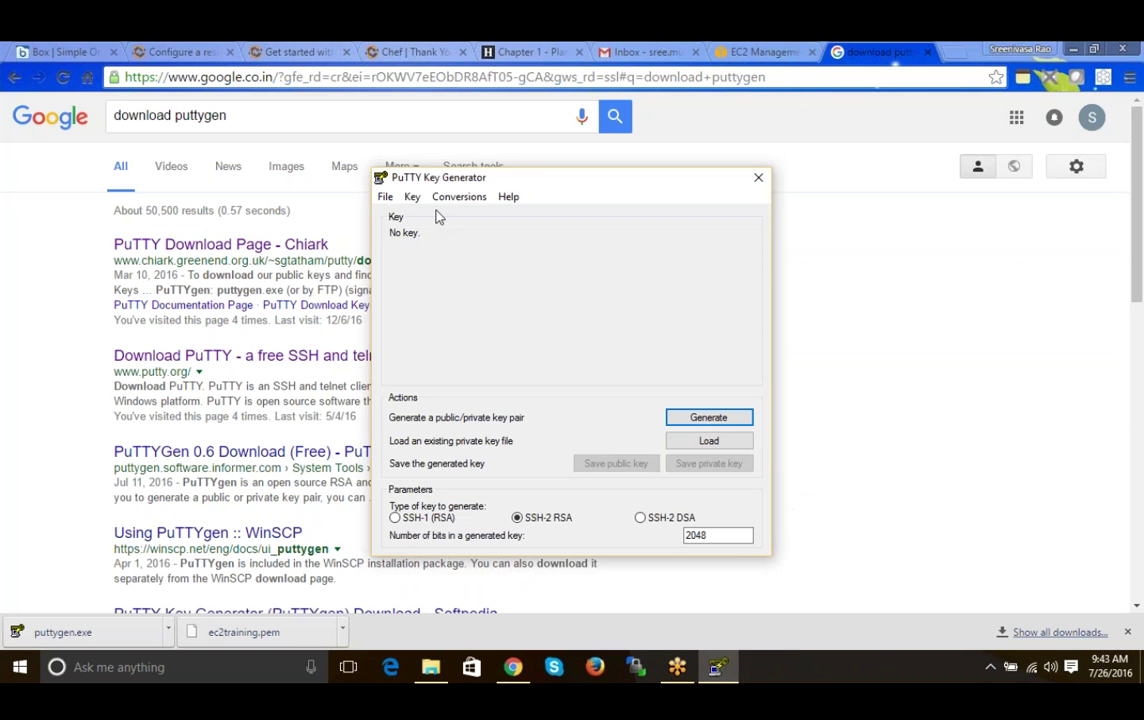
- Load ec2training.pem from Downloads using All Files (*.*), then dismiss the import notice
{"action": "left_click", "coordinate": [703, 446]}
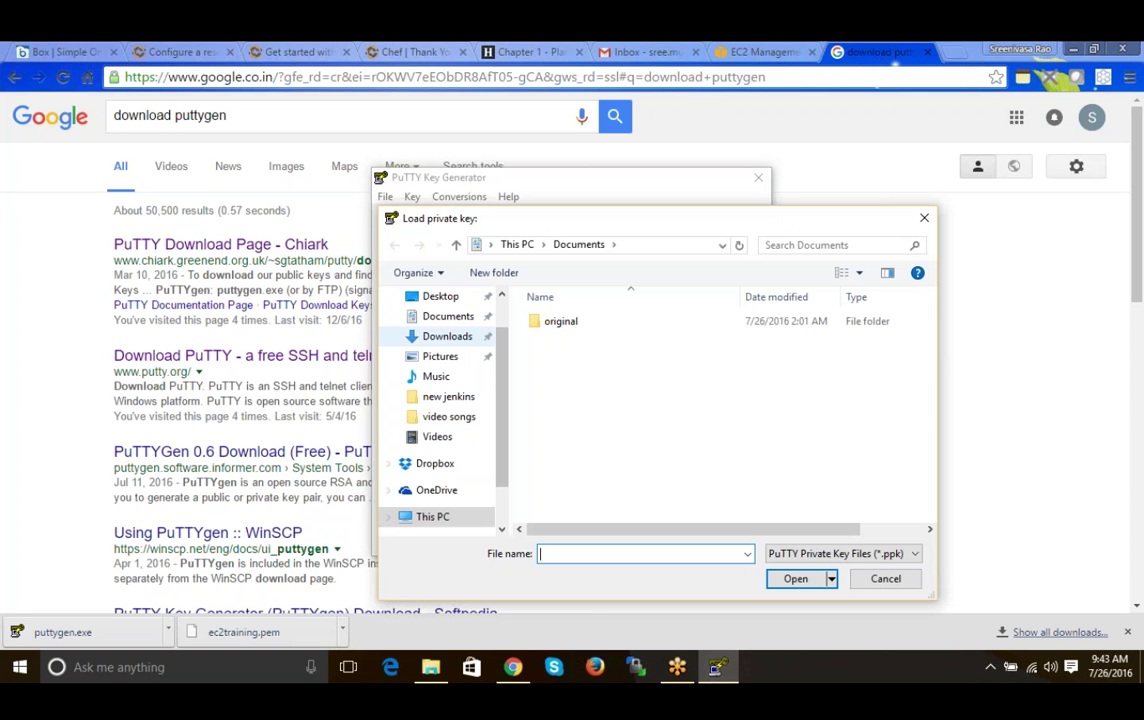
{"action": "left_click", "coordinate": [447, 336]}
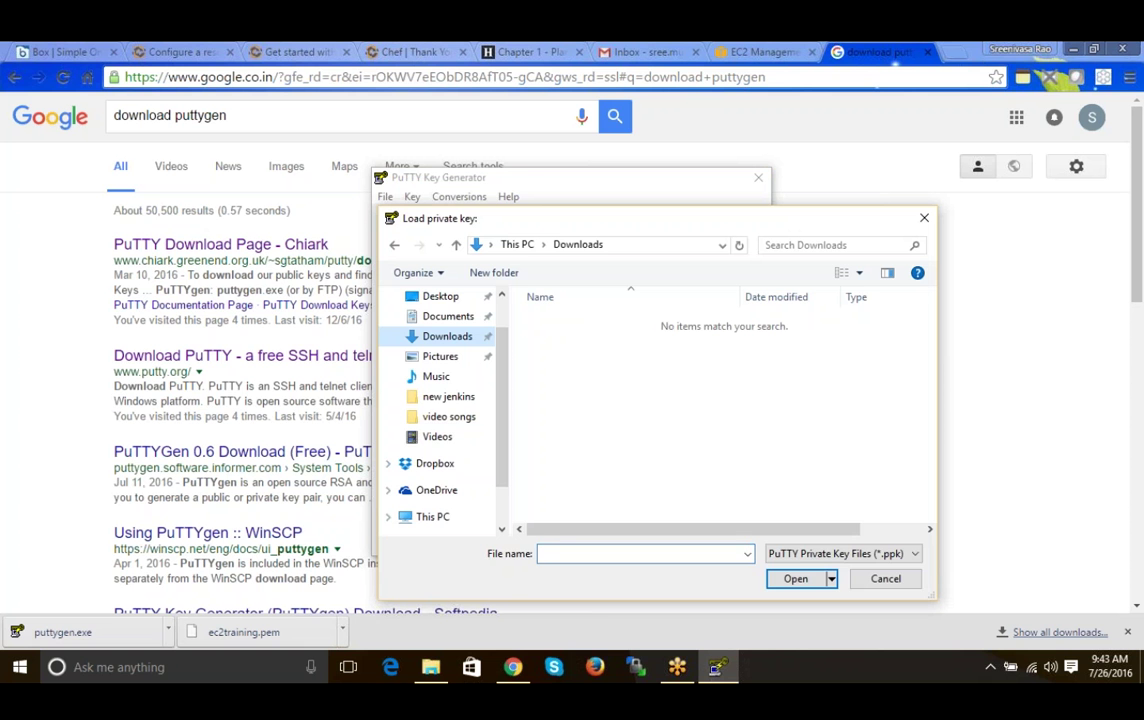
{"action": "left_click", "coordinate": [875, 553]}
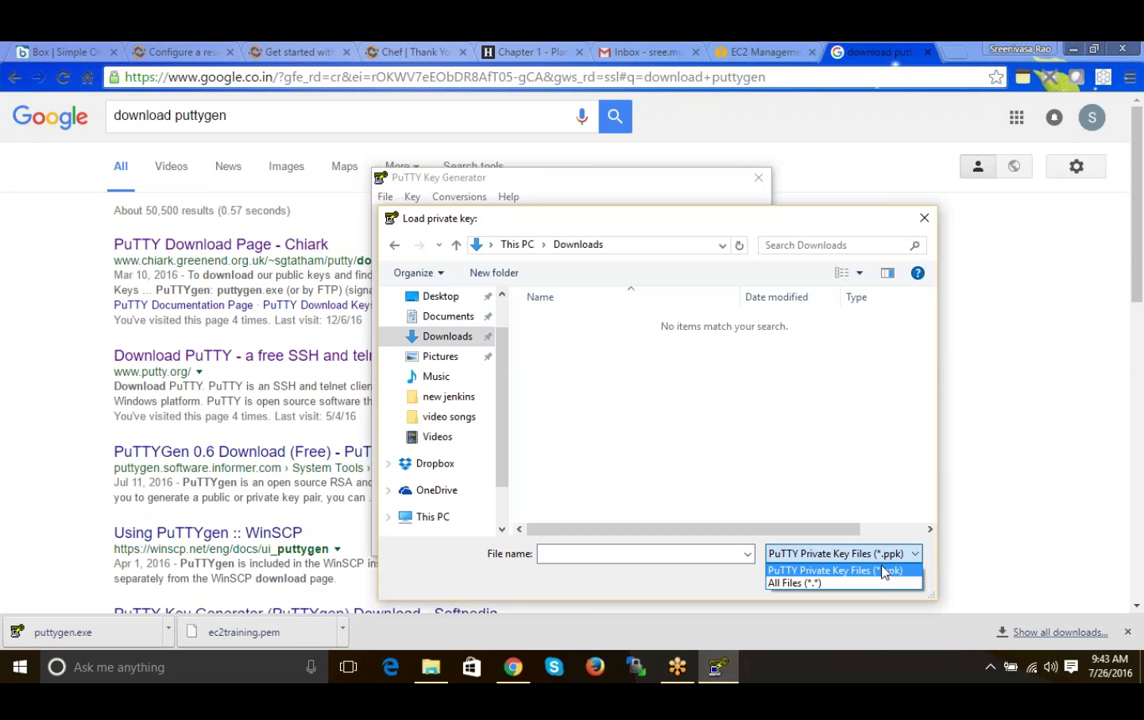
{"action": "left_click", "coordinate": [800, 582]}
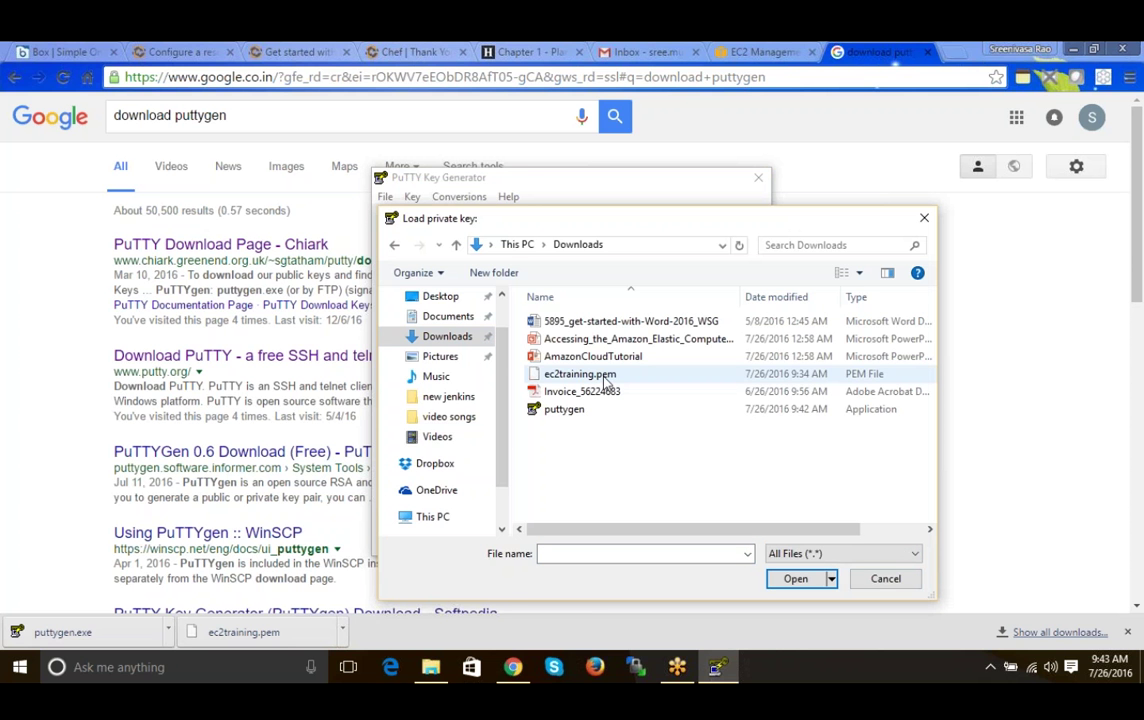
{"action": "left_click", "coordinate": [590, 375]}
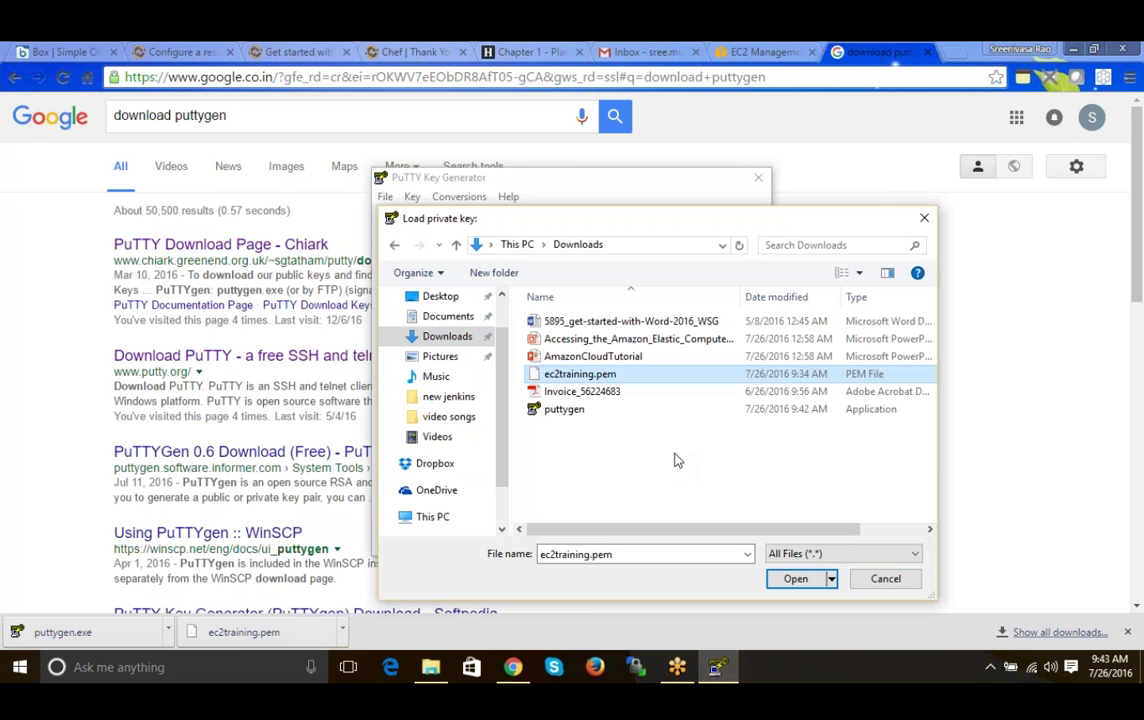
{"action": "left_click", "coordinate": [792, 580]}
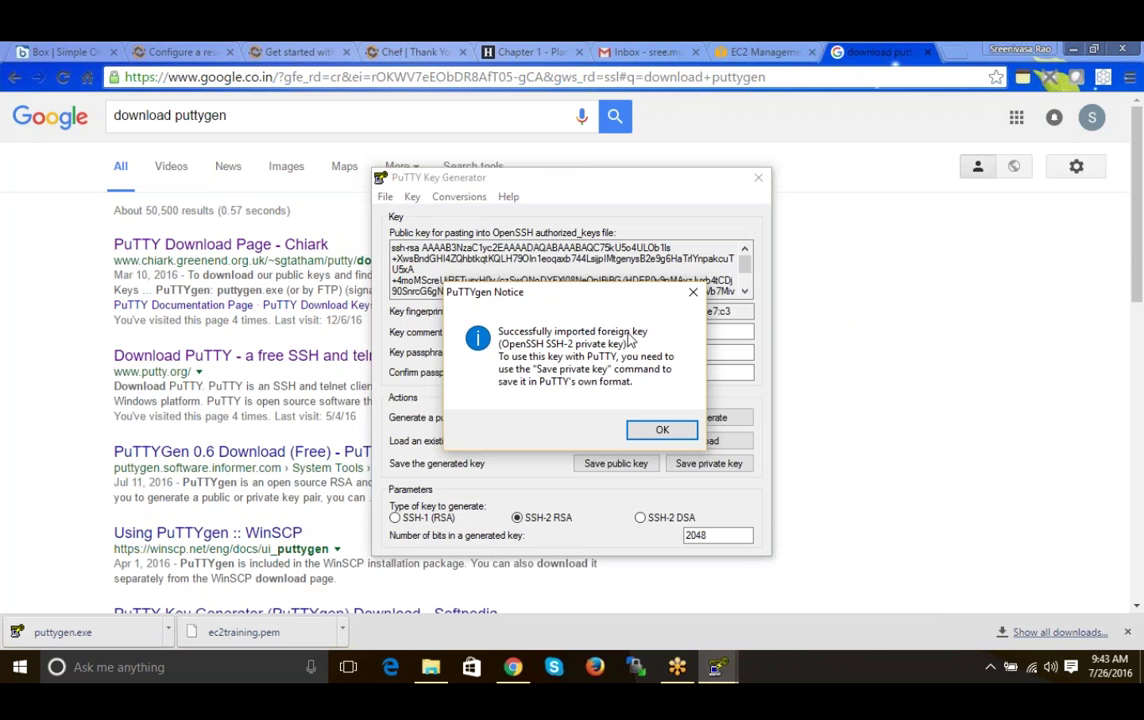
{"action": "left_click", "coordinate": [661, 432]}
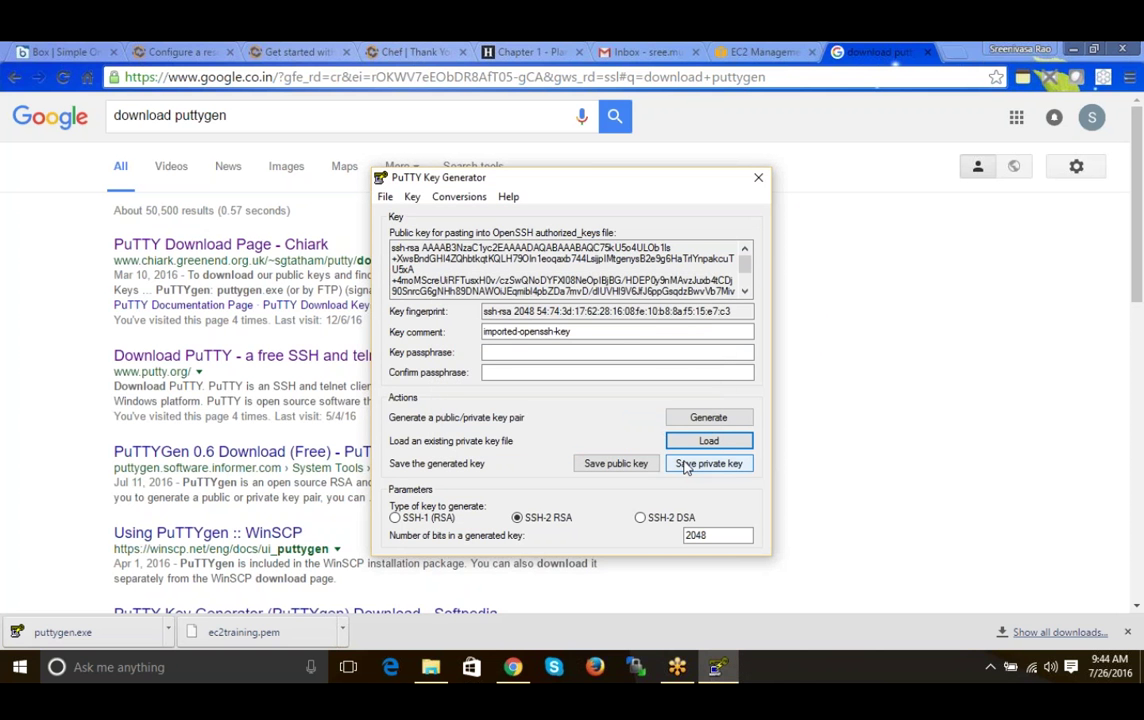
- Start saving the private key and accept saving it without a passphrase
{"action": "left_click", "coordinate": [686, 467]}
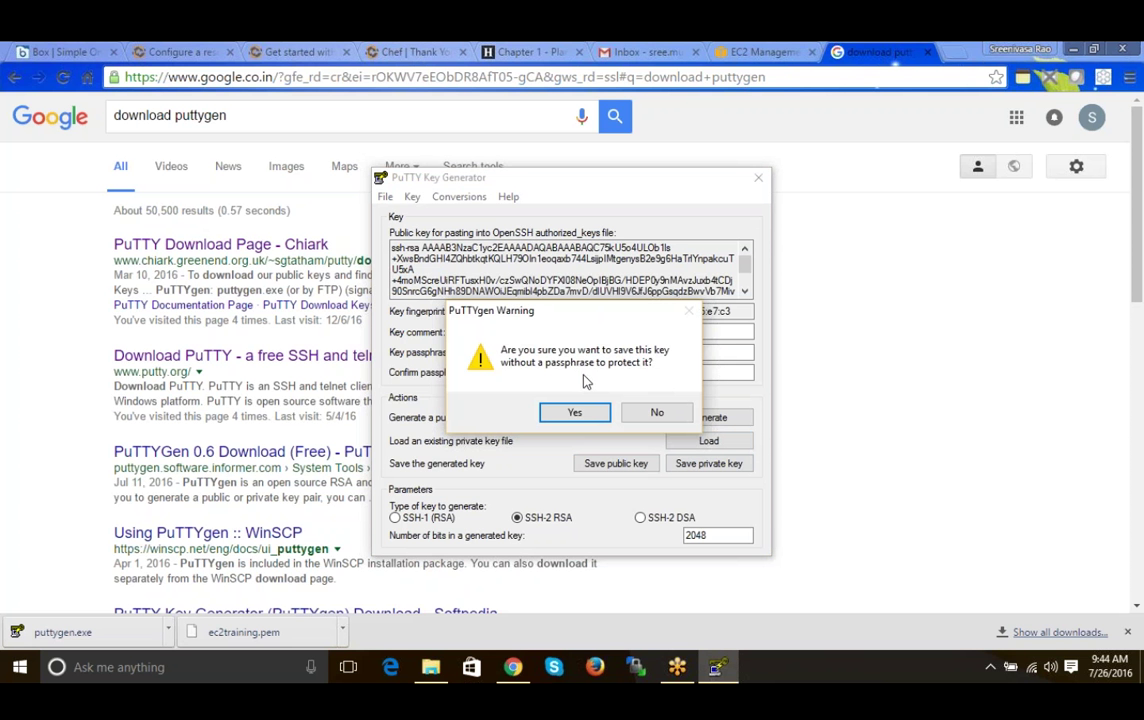
{"action": "left_click", "coordinate": [653, 414]}
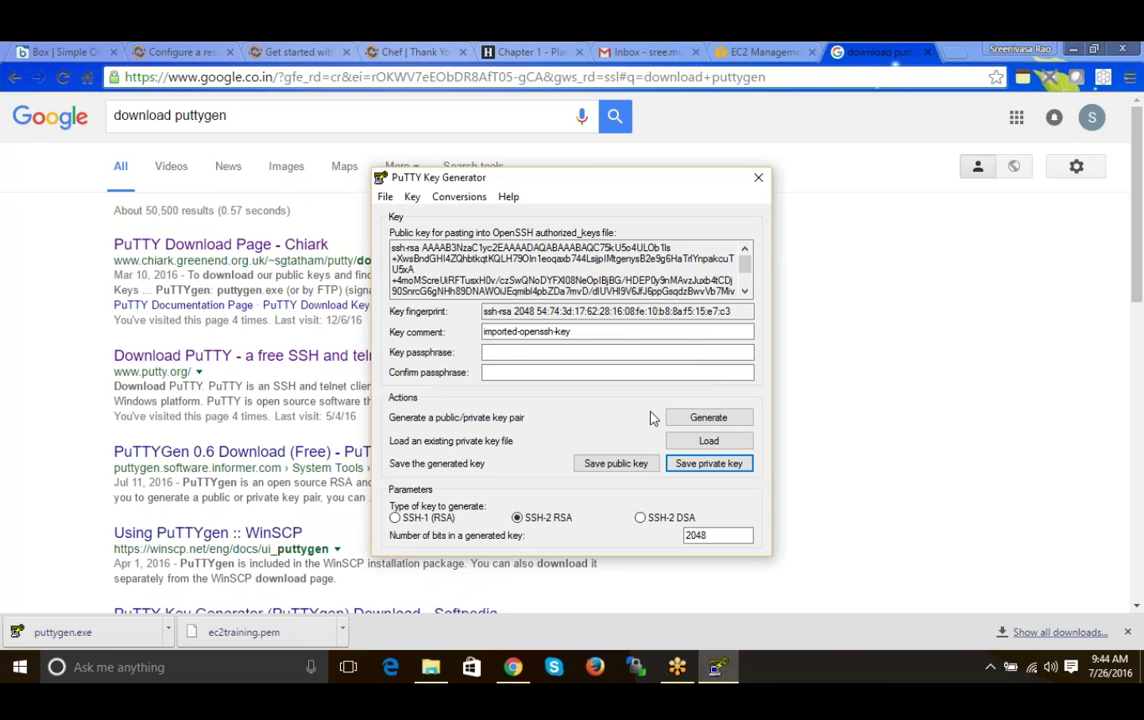
{"action": "key", "text": "Return"}
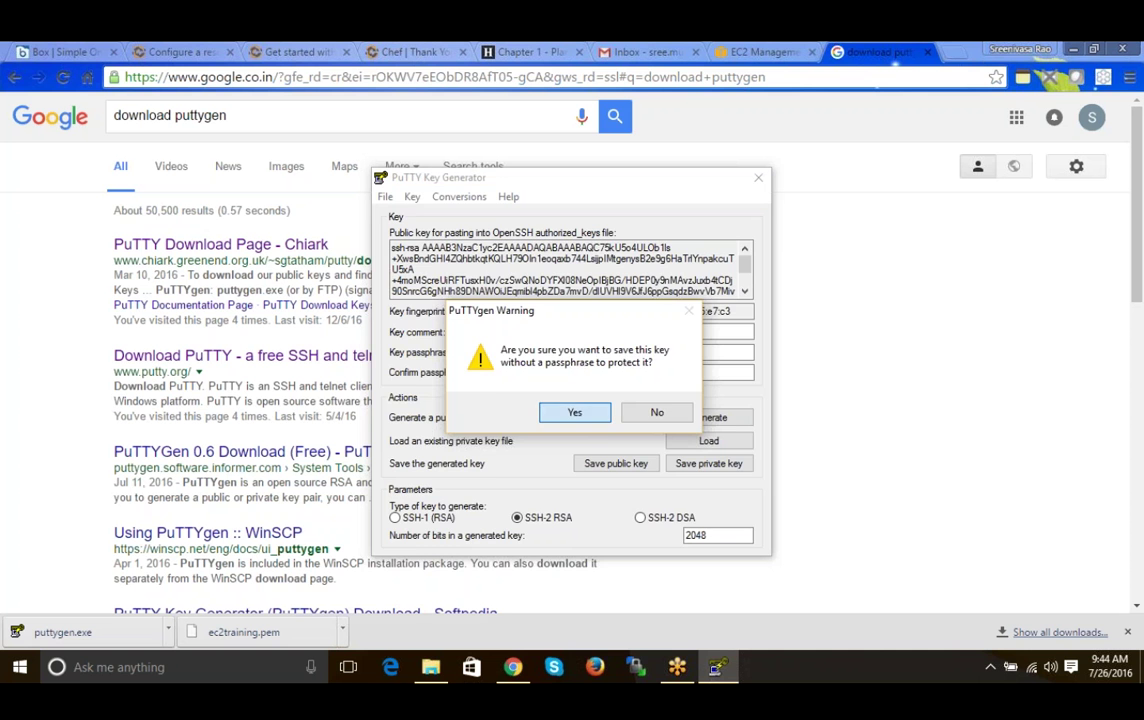
{"action": "key", "text": "Return"}
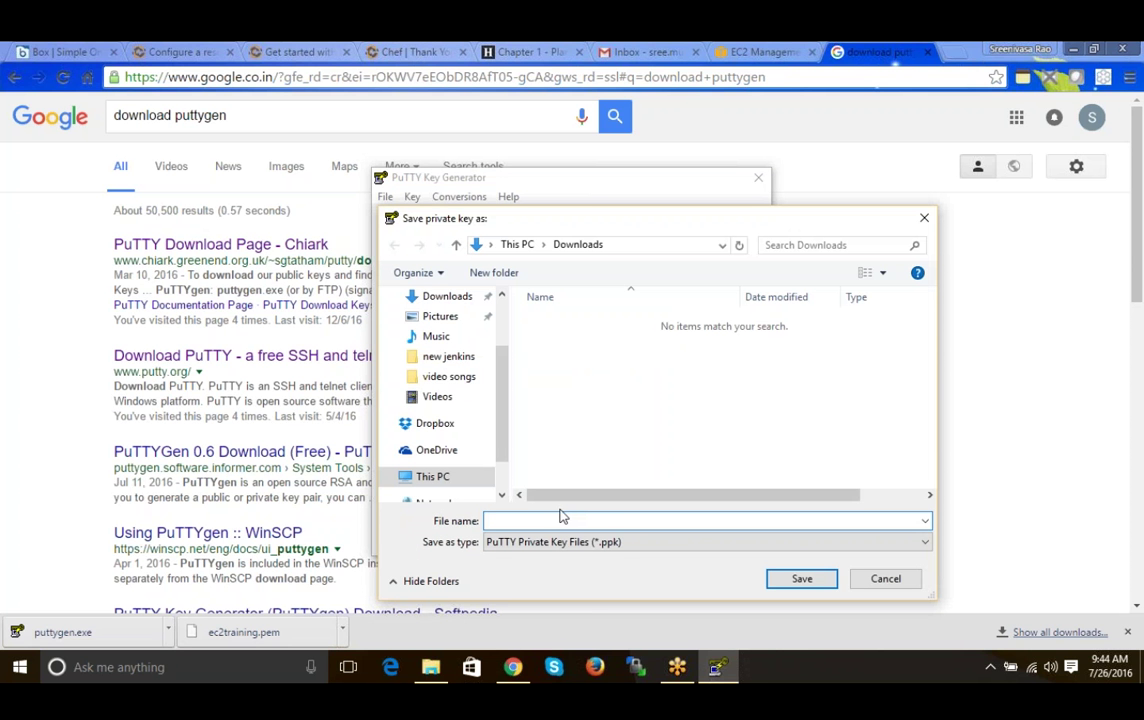
- Save the key as ec2training in Downloads and close PuTTYgen
{"action": "left_click", "coordinate": [561, 519]}
{"action": "type", "text": "ec"}
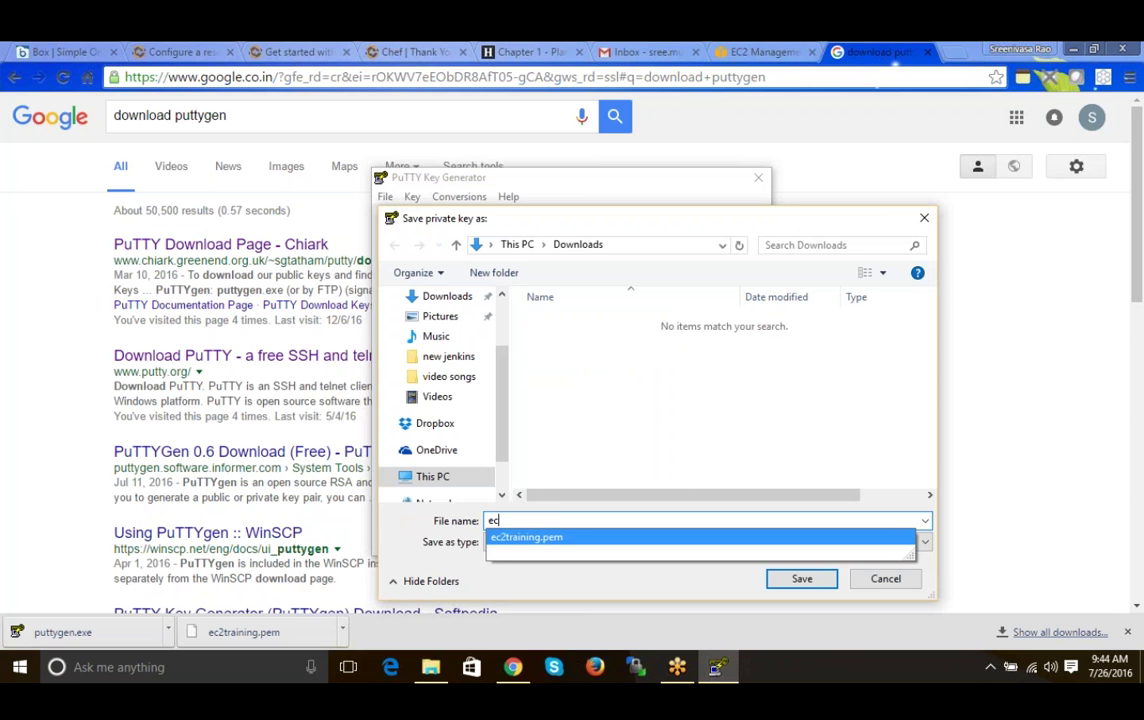
{"action": "left_click", "coordinate": [527, 537]}
{"action": "key", "text": "End"}
{"action": "key", "text": "BackSpace"}
{"action": "key", "text": "BackSpace"}
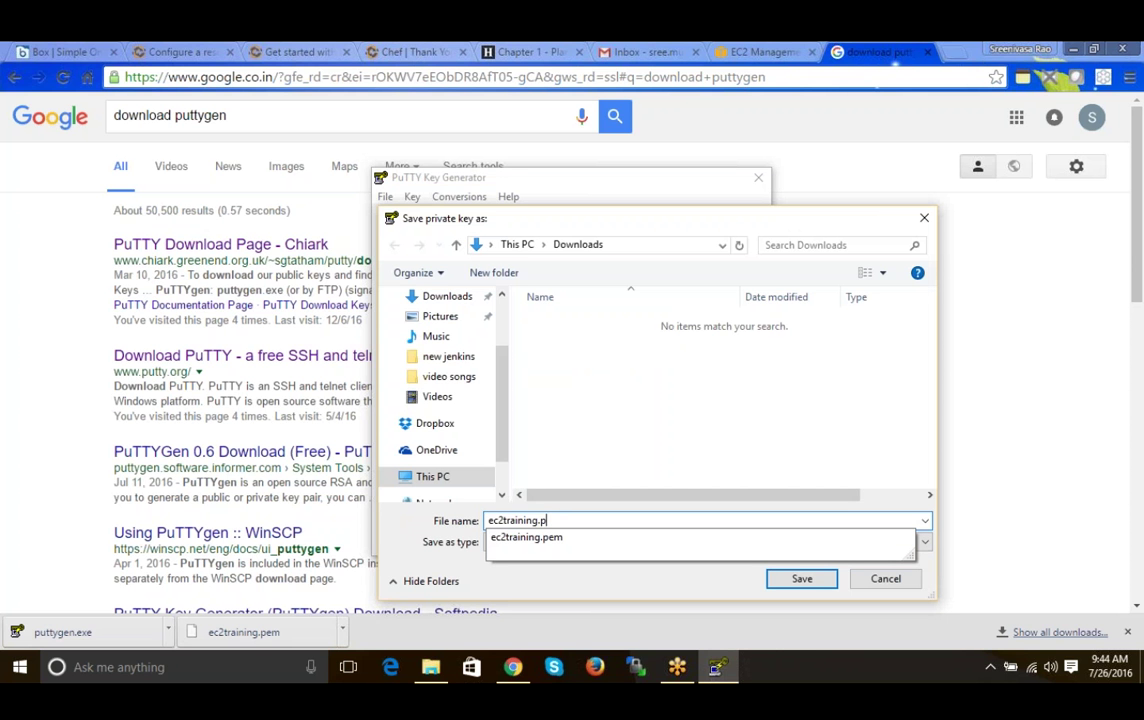
{"action": "key", "text": "BackSpace"}
{"action": "key", "text": "BackSpace"}
{"action": "left_click", "coordinate": [687, 485]}
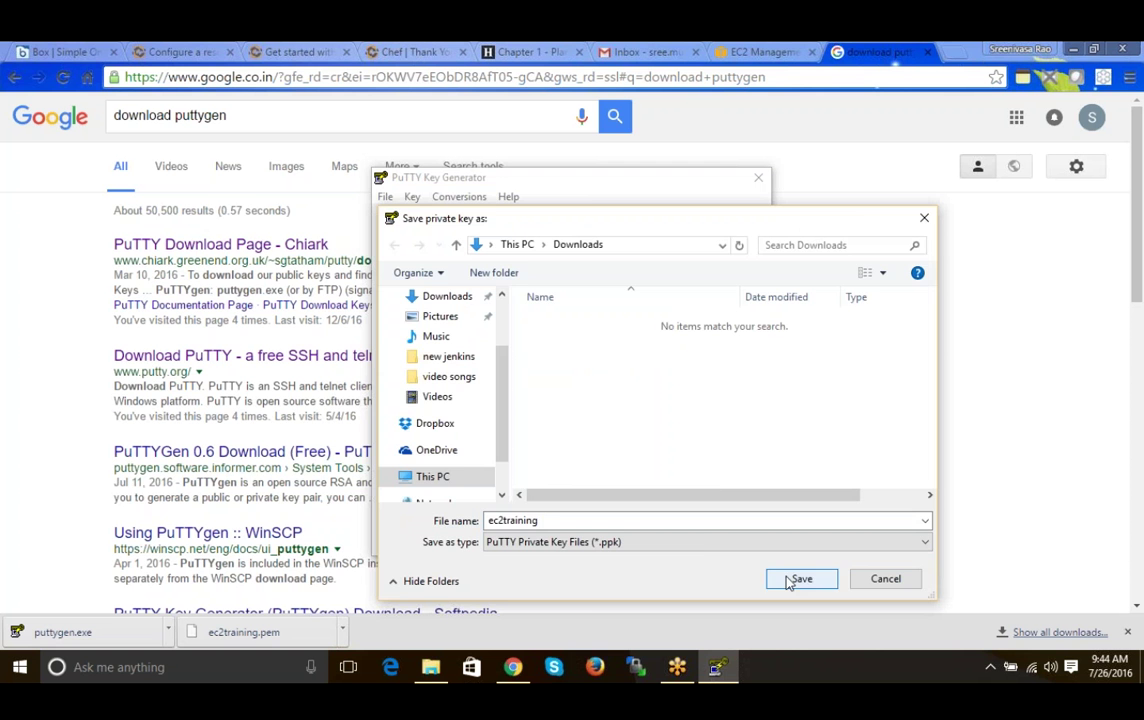
{"action": "left_click", "coordinate": [801, 579]}
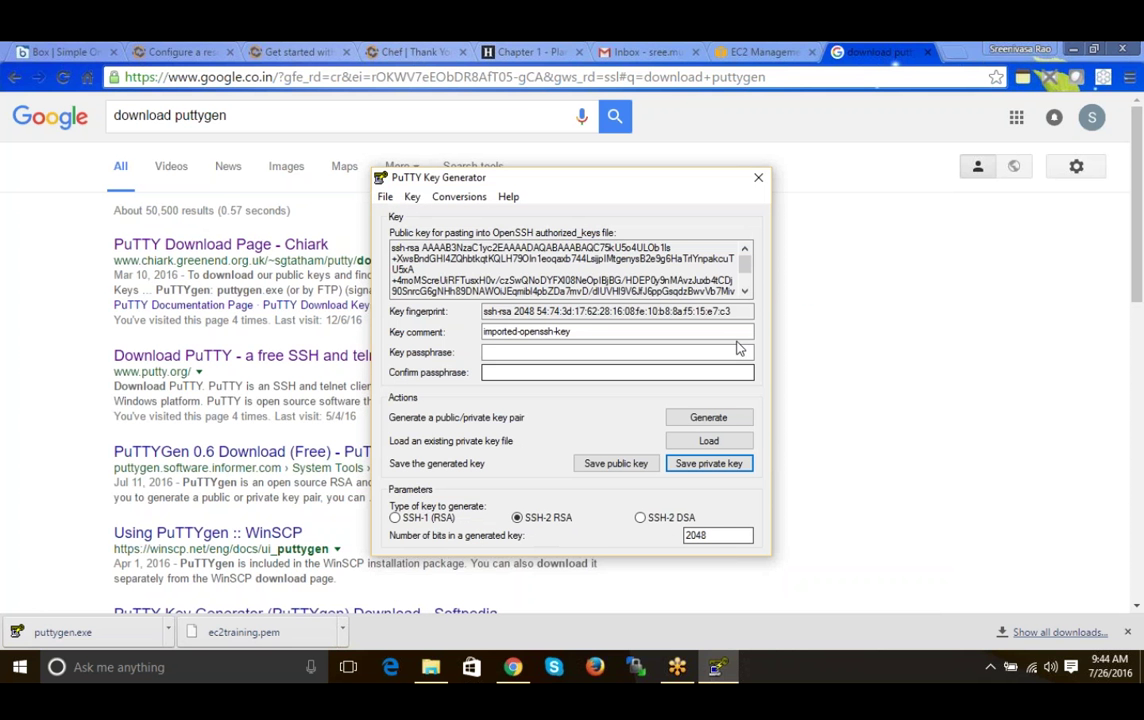
{"action": "left_click", "coordinate": [758, 180]}
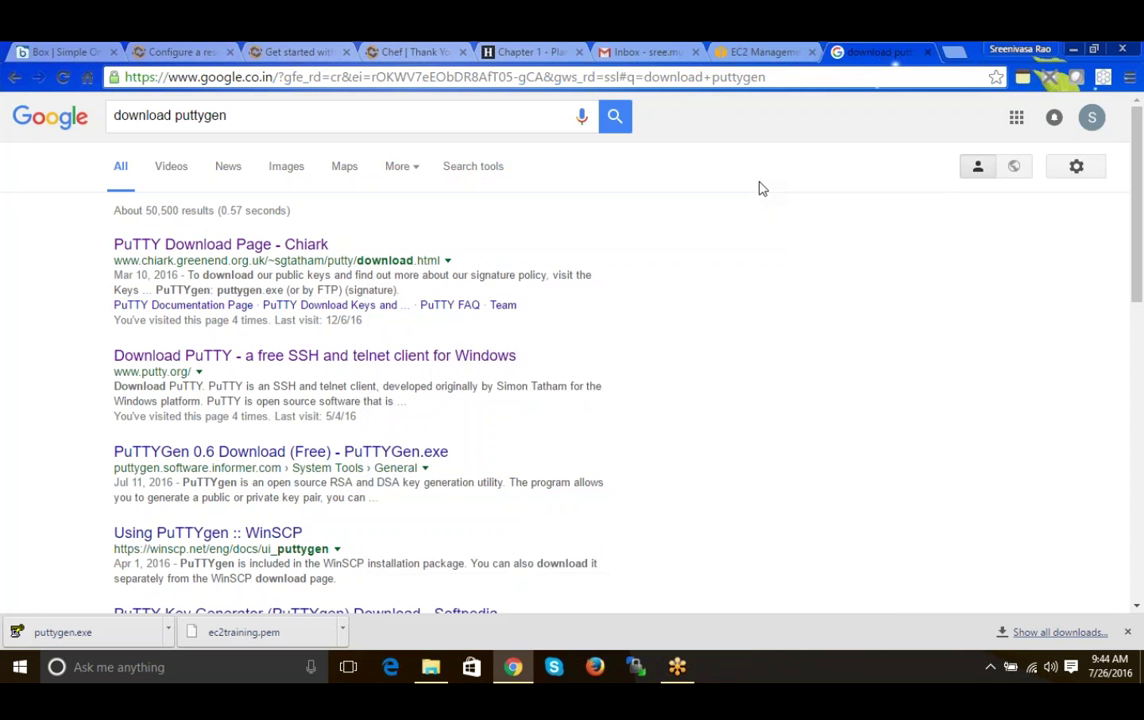
- Close the EC2 connect instructions, check the Downloads folder, and return to the puttygen search results
{"action": "left_click", "coordinate": [785, 53]}
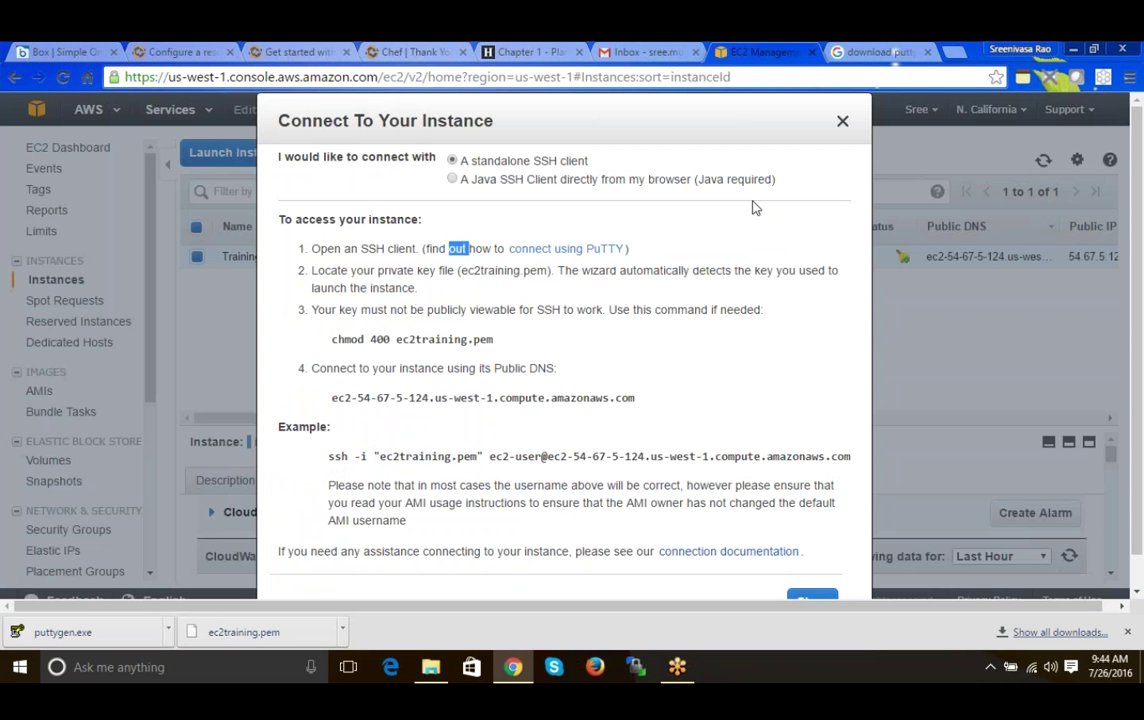
{"action": "key", "text": "Escape"}
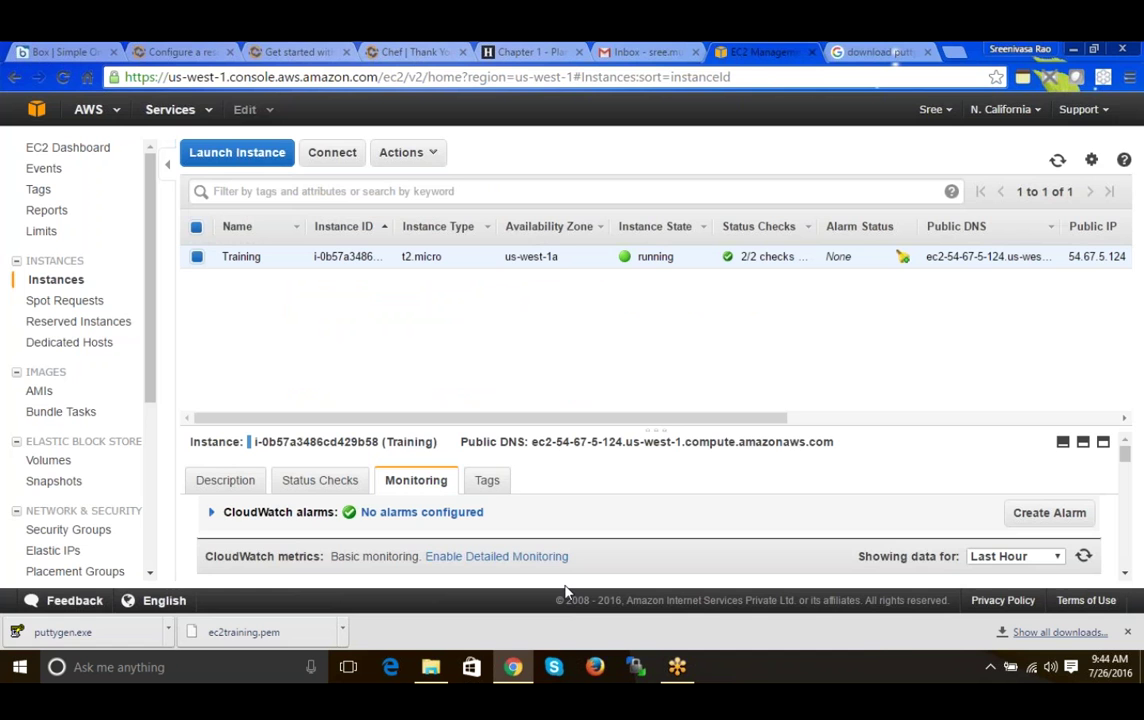
{"action": "key", "text": "super+d"}
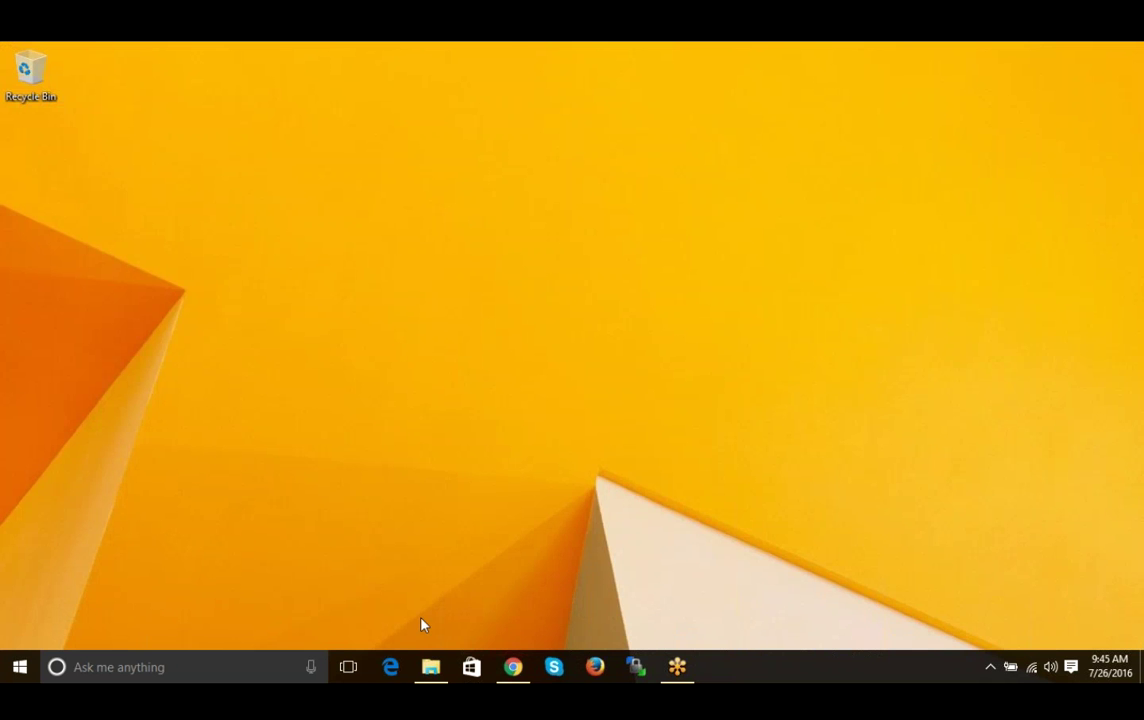
{"action": "left_click", "coordinate": [430, 667]}
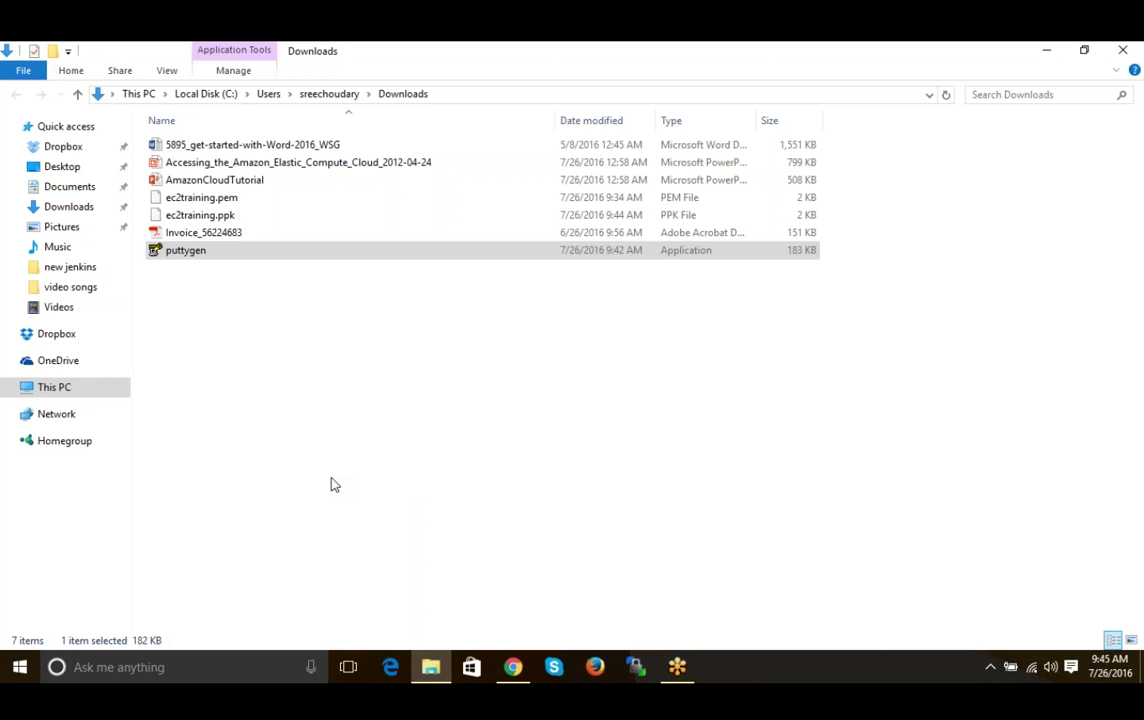
{"action": "left_click", "coordinate": [512, 667]}
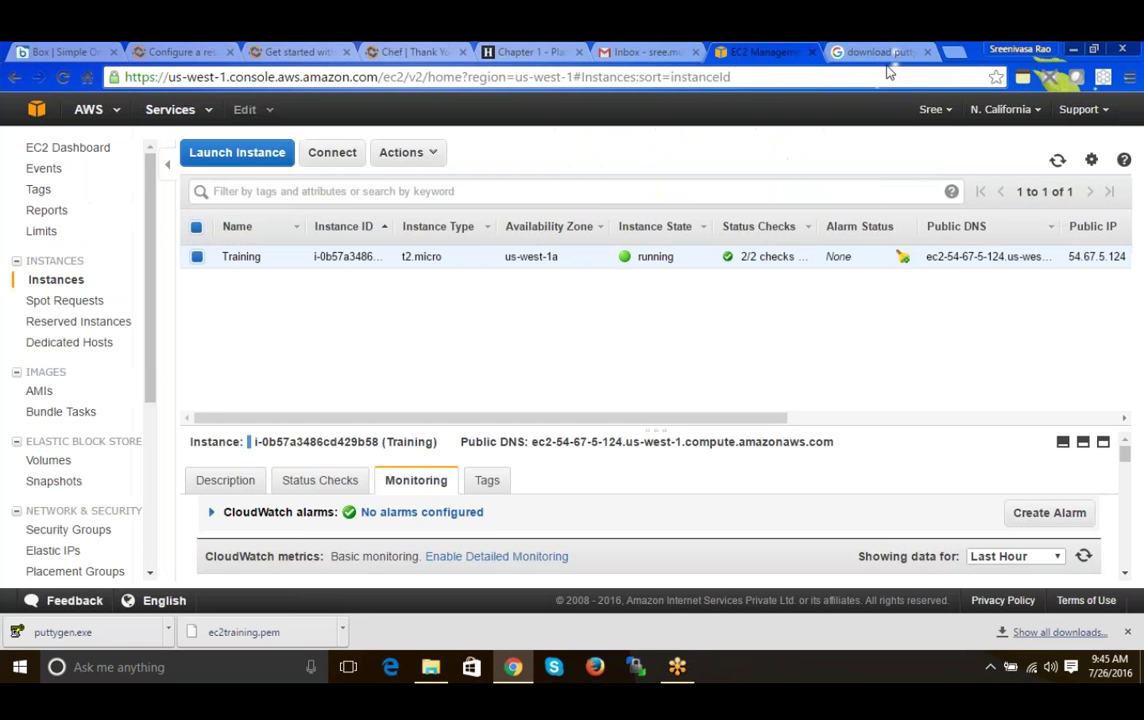
{"action": "left_click", "coordinate": [878, 52]}
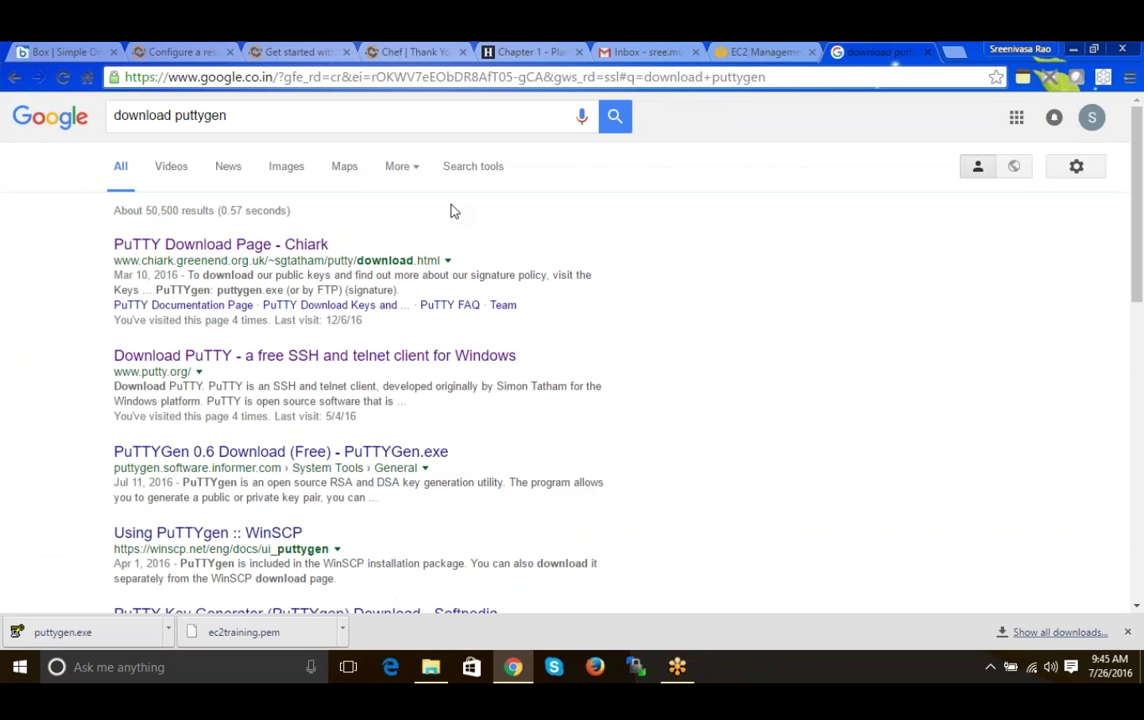
- Download putty.exe from the PuTTY Download Page and reveal it in the Downloads folder
{"action": "middle_click", "coordinate": [287, 248]}
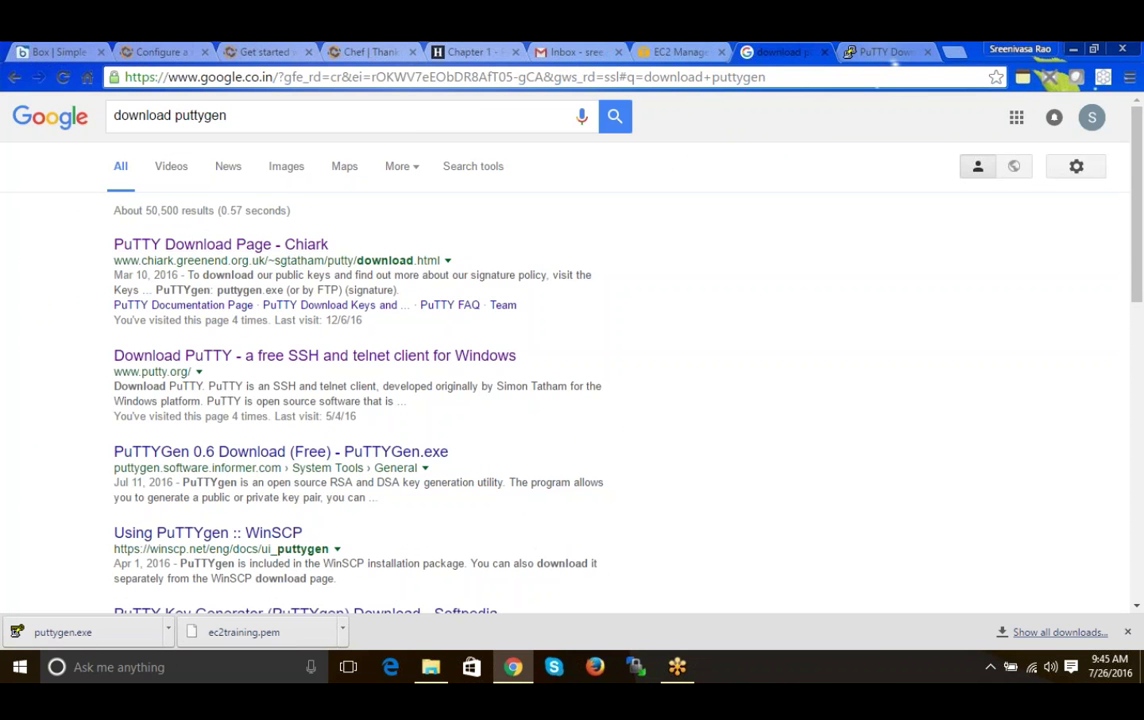
{"action": "left_click", "coordinate": [885, 52]}
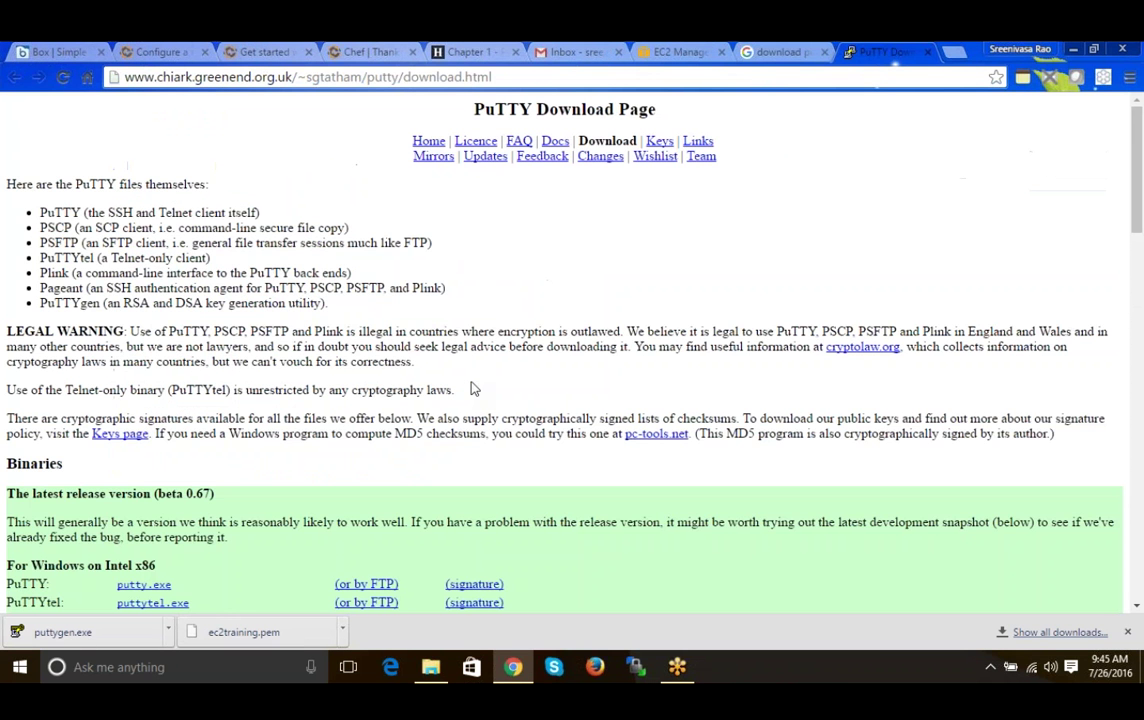
{"action": "left_click", "coordinate": [142, 585]}
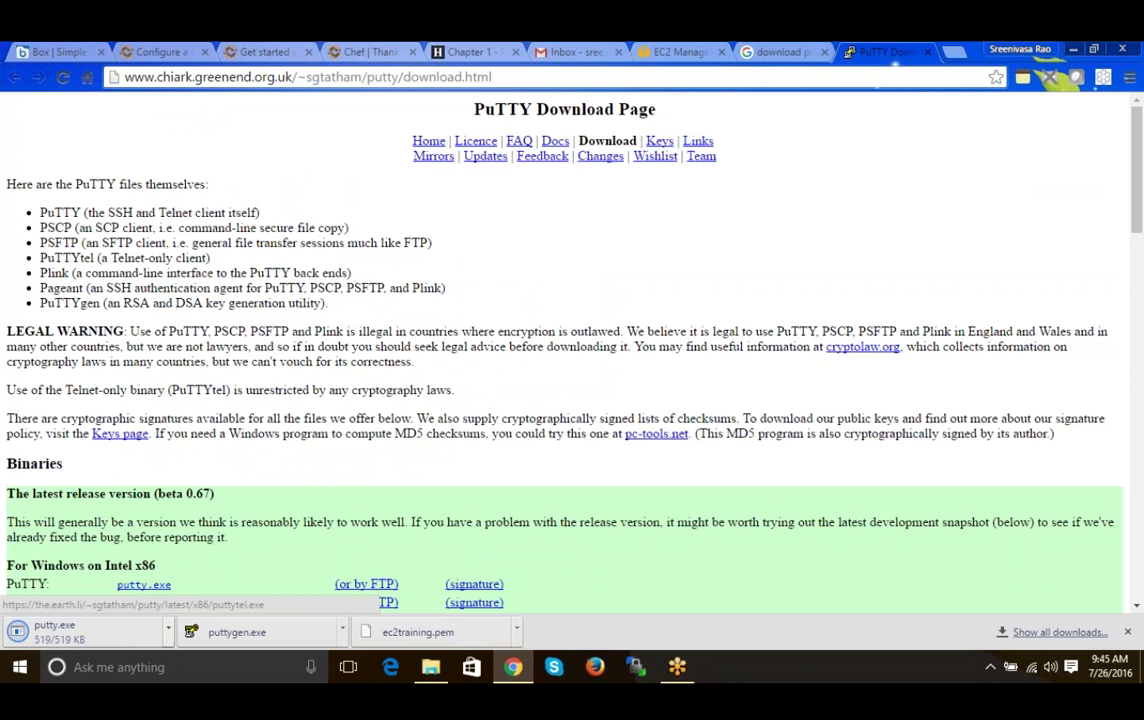
{"action": "left_click", "coordinate": [168, 632]}
{"action": "left_click", "coordinate": [212, 576]}
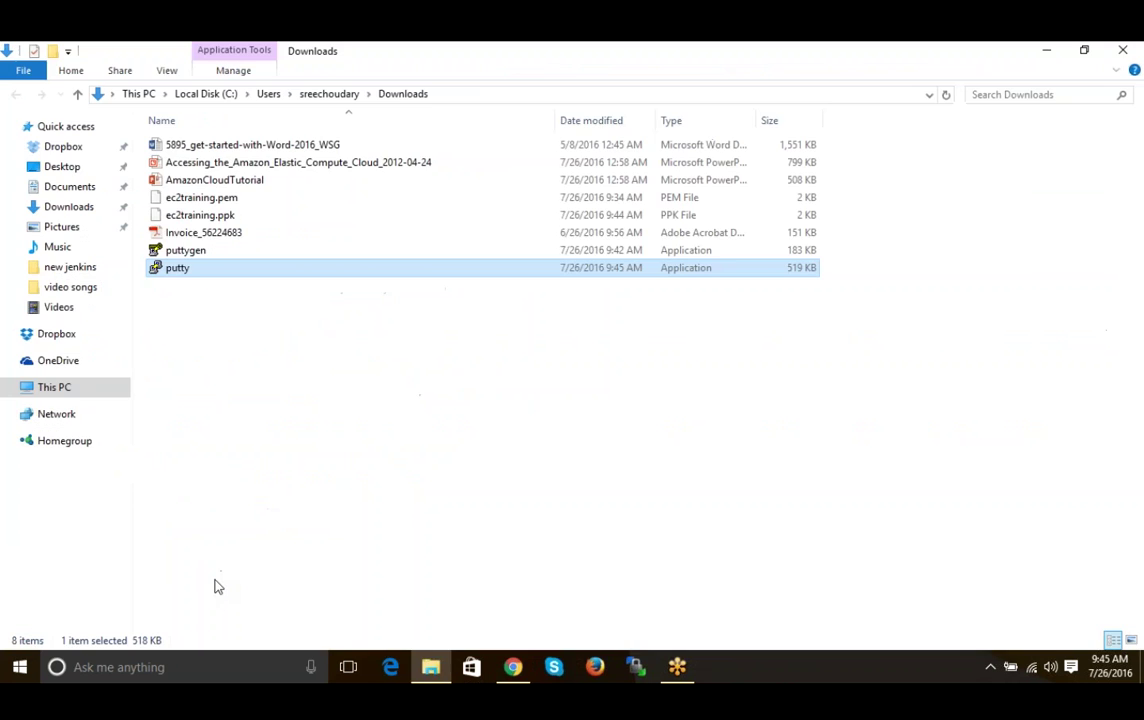
- Unblock putty.exe in its Properties, then launch it to open PuTTY Configuration
{"action": "right_click", "coordinate": [182, 281]}
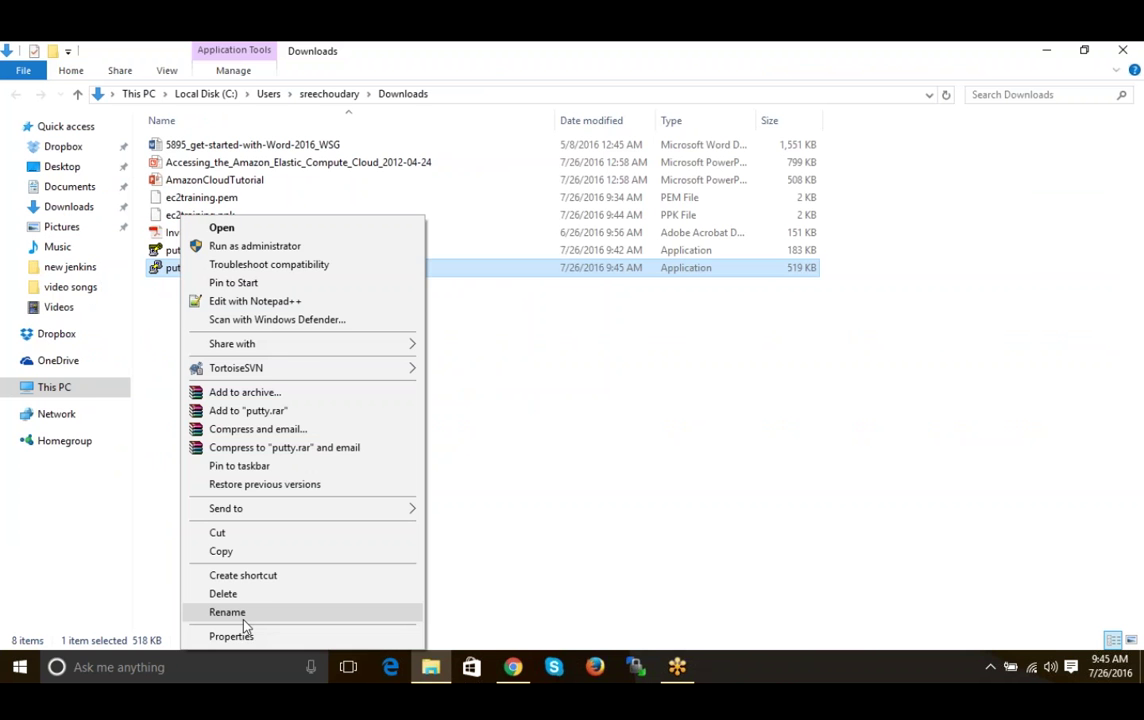
{"action": "left_click", "coordinate": [231, 636]}
{"action": "left_click", "coordinate": [414, 561]}
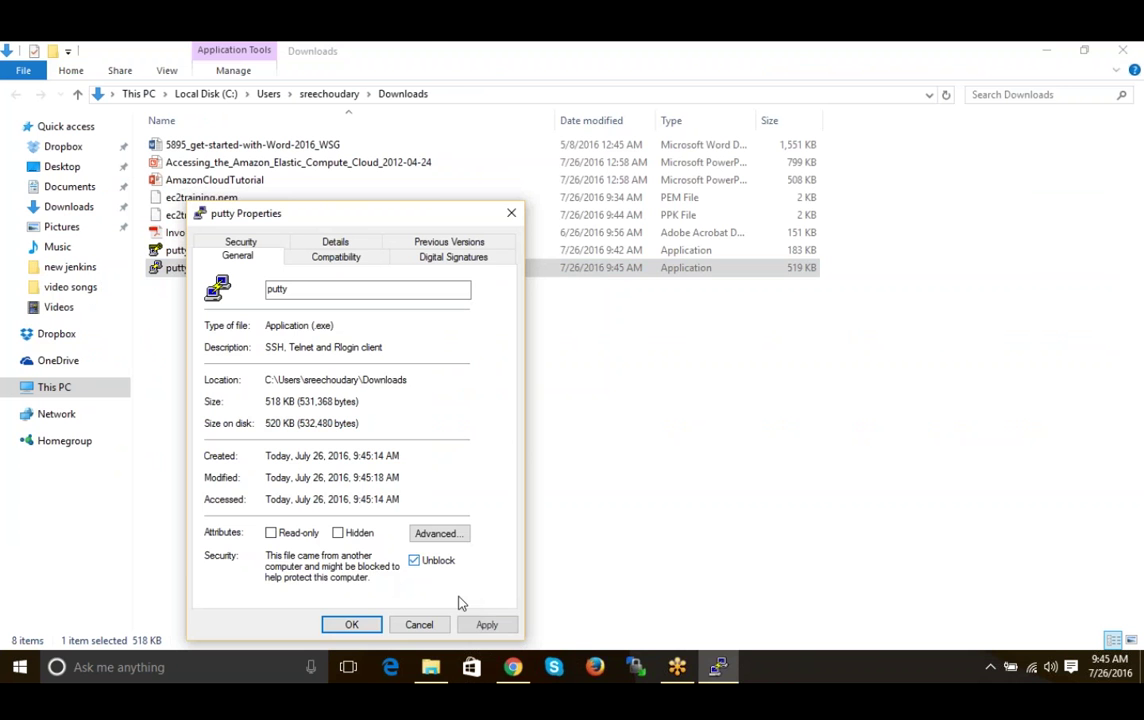
{"action": "left_click", "coordinate": [486, 624]}
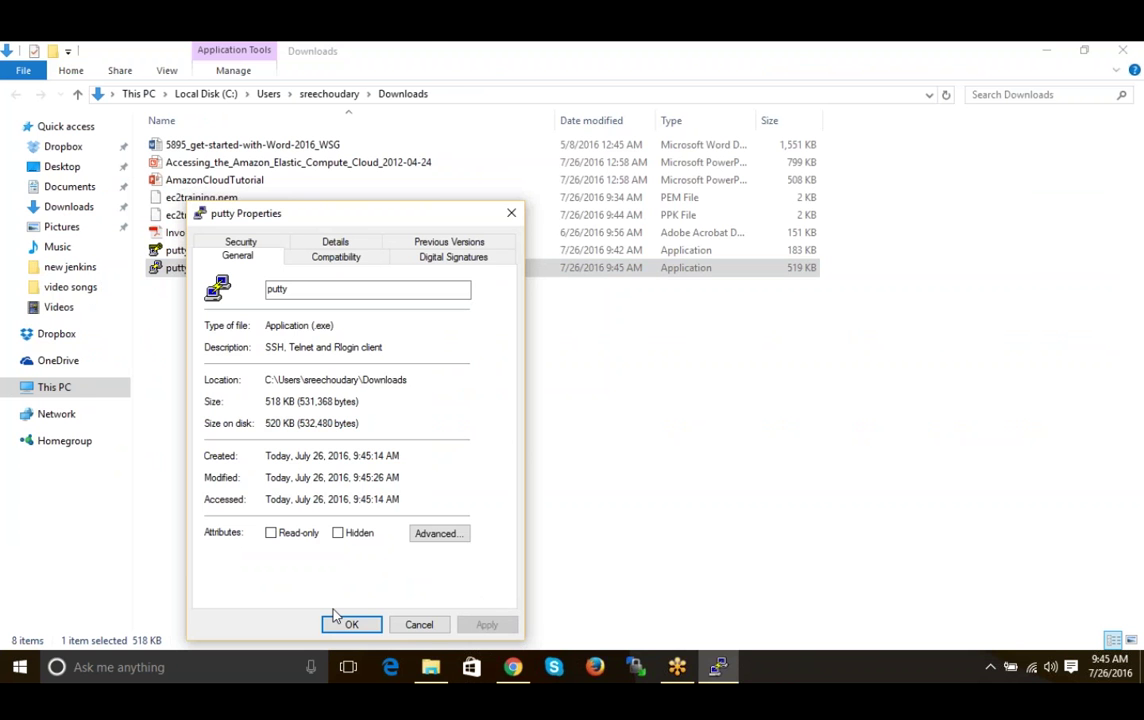
{"action": "left_click", "coordinate": [343, 624]}
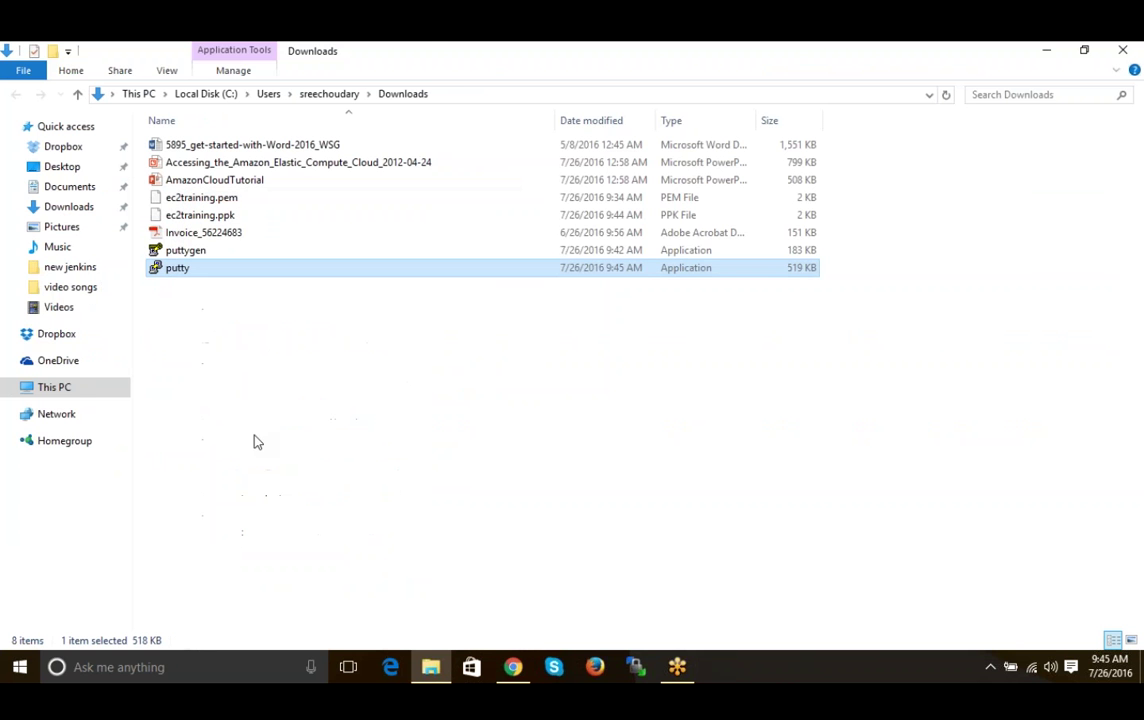
{"action": "double_click", "coordinate": [171, 277]}
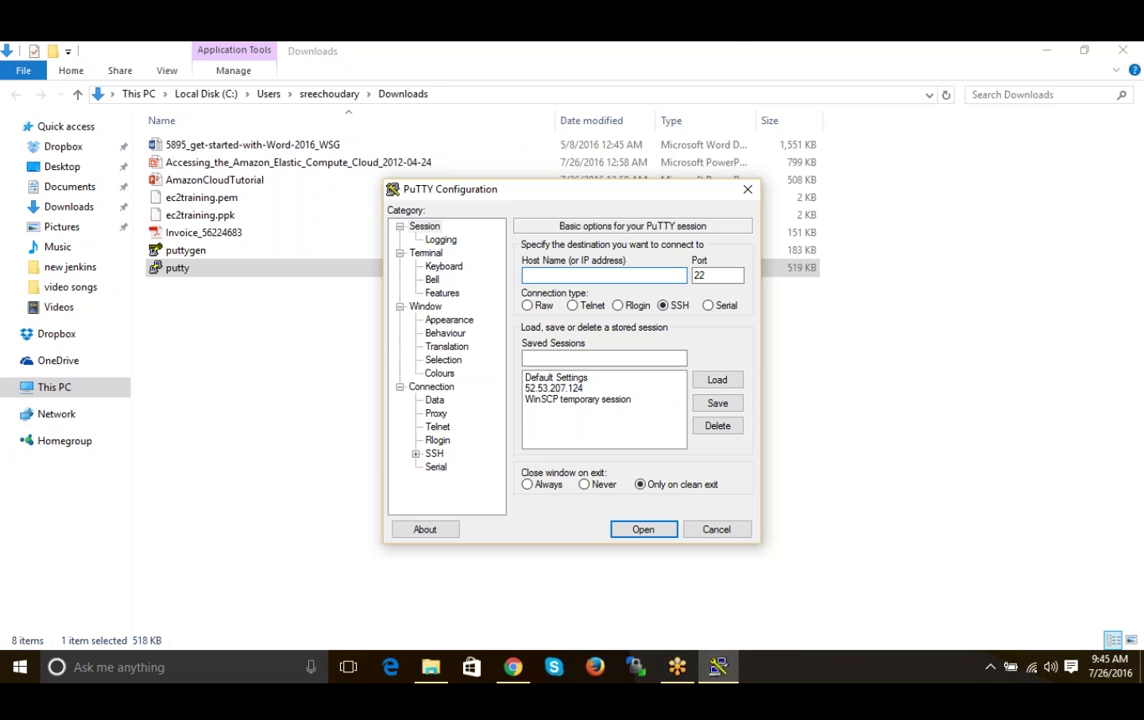
- Close the PuTTY download tab, select the Training instance's Public DNS value, and return to PuTTY Configuration
{"action": "left_click", "coordinate": [515, 668]}
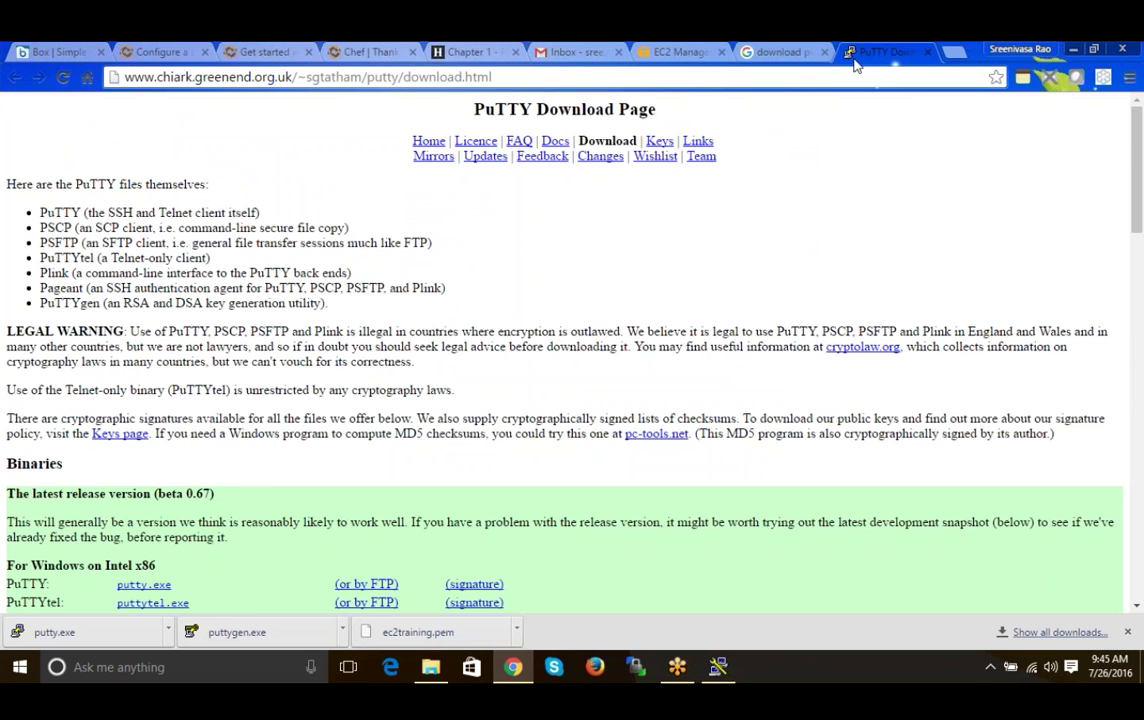
{"action": "left_click", "coordinate": [928, 53]}
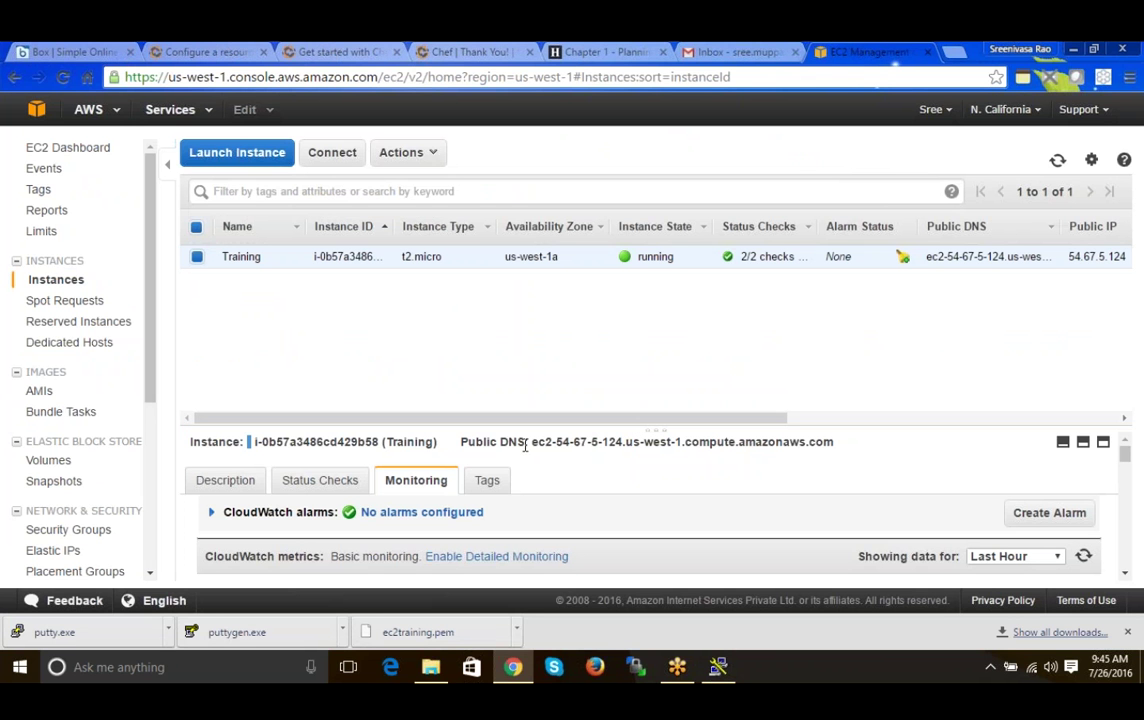
{"action": "left_click_drag", "start_coordinate": [533, 446], "coordinate": [835, 458]}
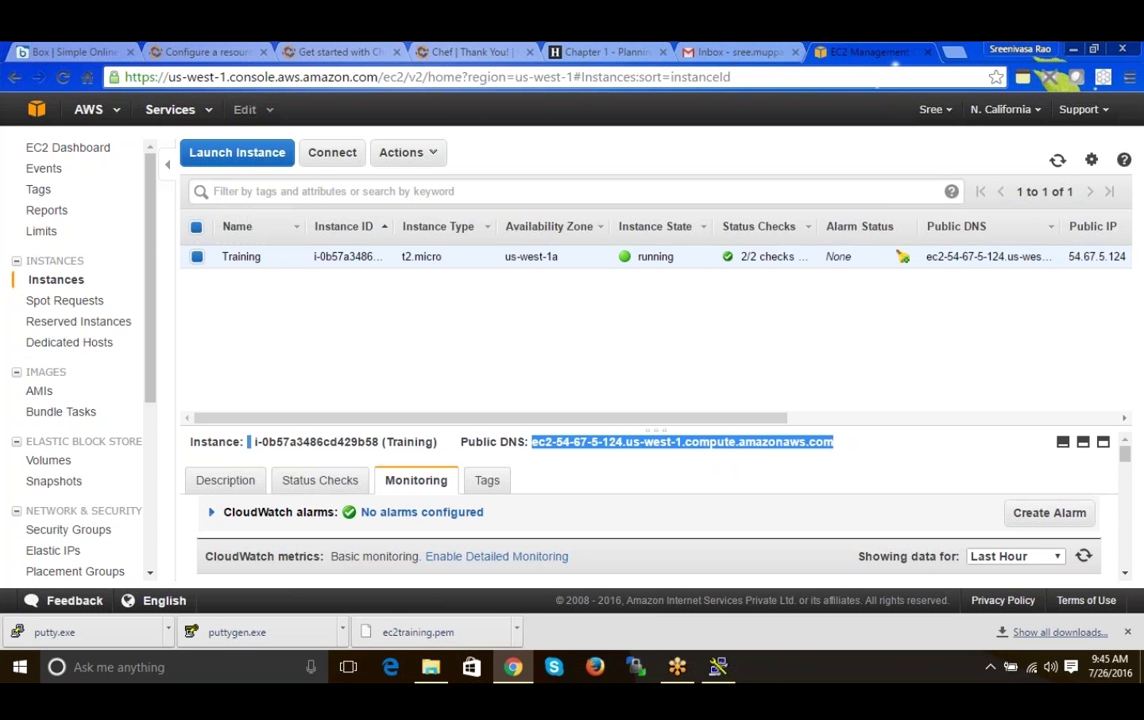
{"action": "left_click", "coordinate": [721, 664]}
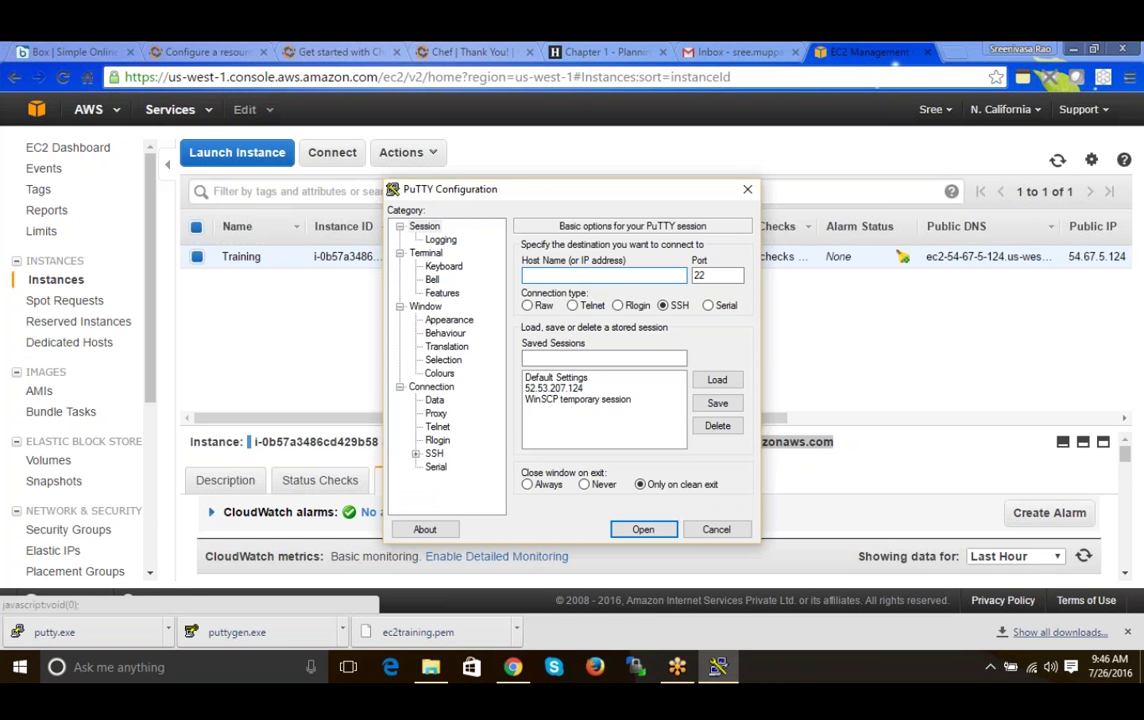
- Connect PuTTY to the instance's public DNS, using ec2training.ppk as the SSH private key
{"action": "key", "text": "ctrl+v"}
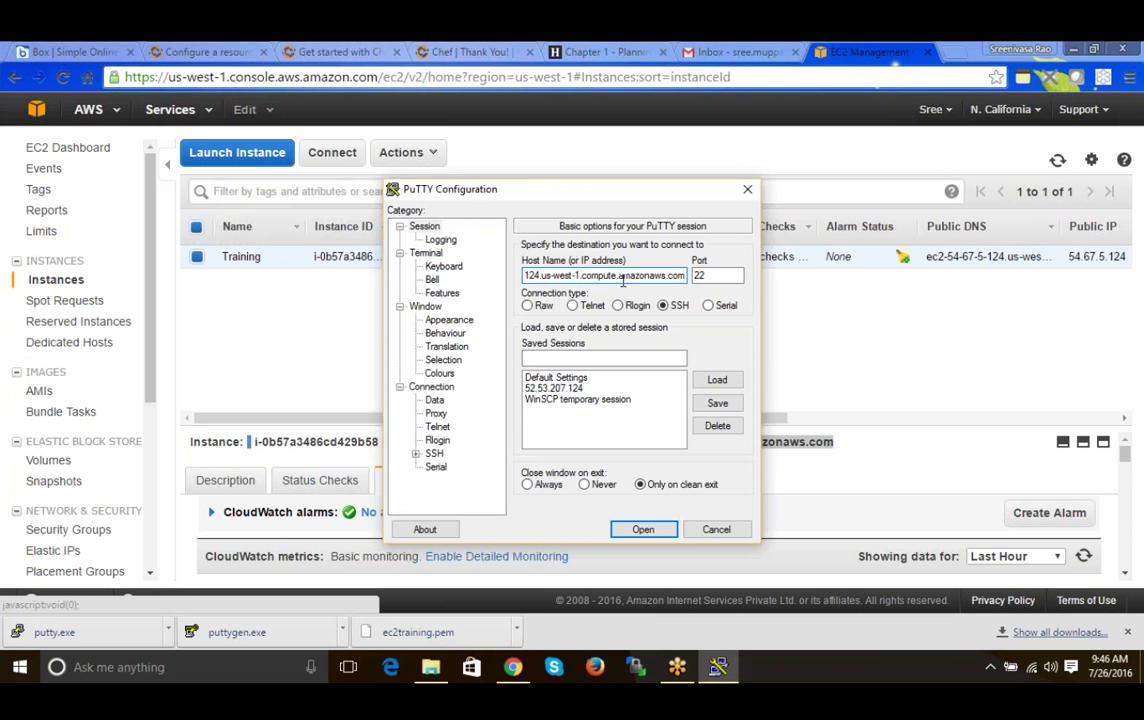
{"action": "key", "text": "Tab"}
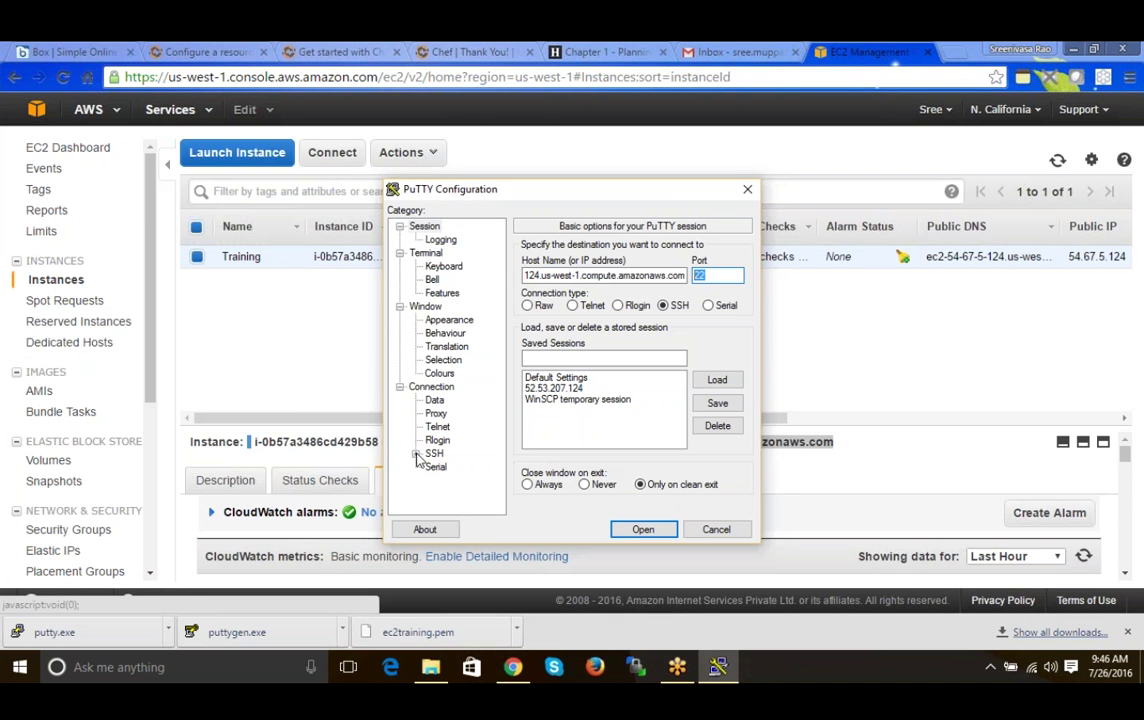
{"action": "left_click", "coordinate": [416, 454]}
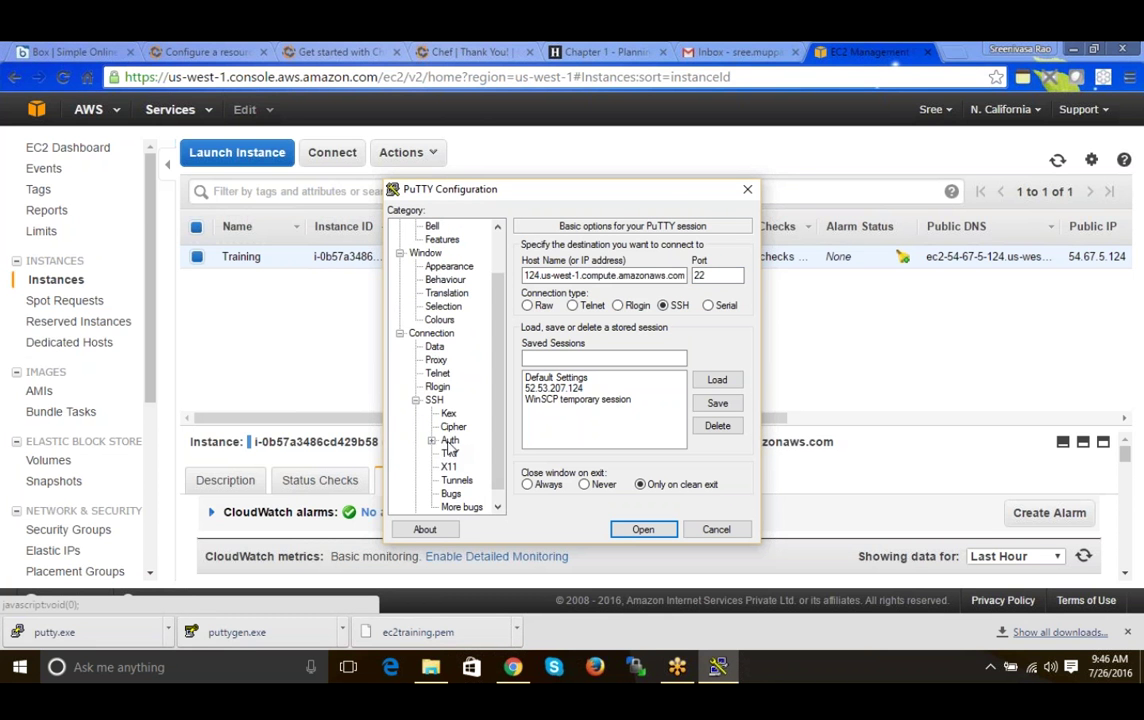
{"action": "left_click", "coordinate": [450, 441]}
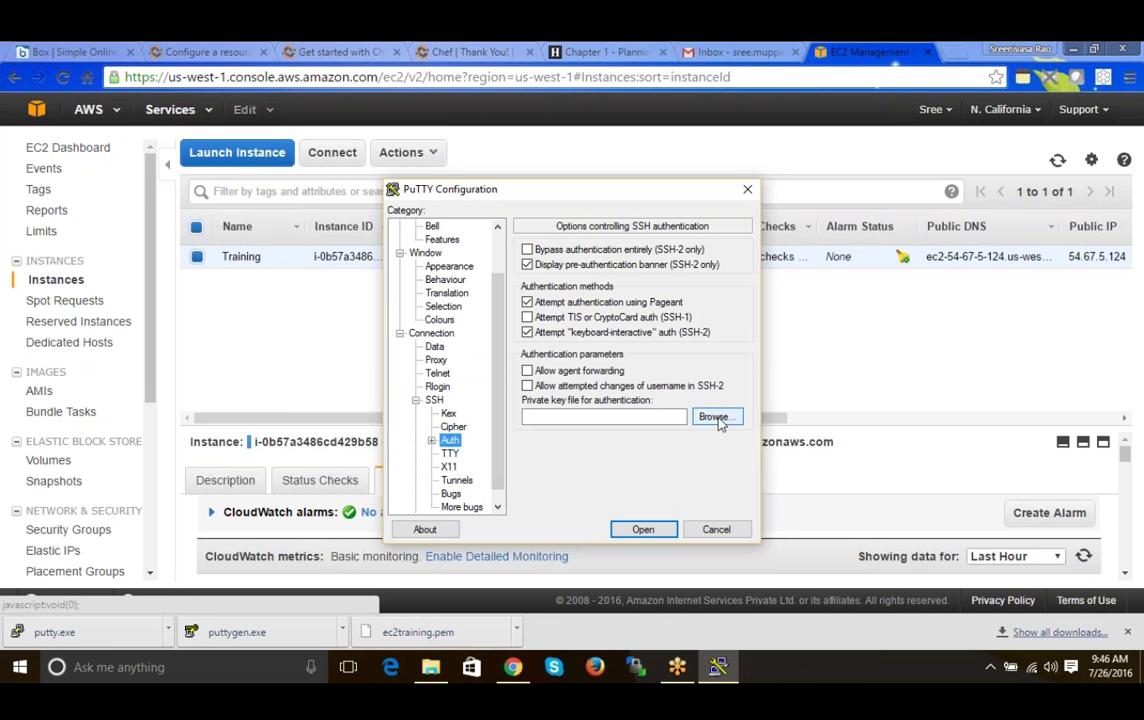
{"action": "left_click", "coordinate": [716, 418]}
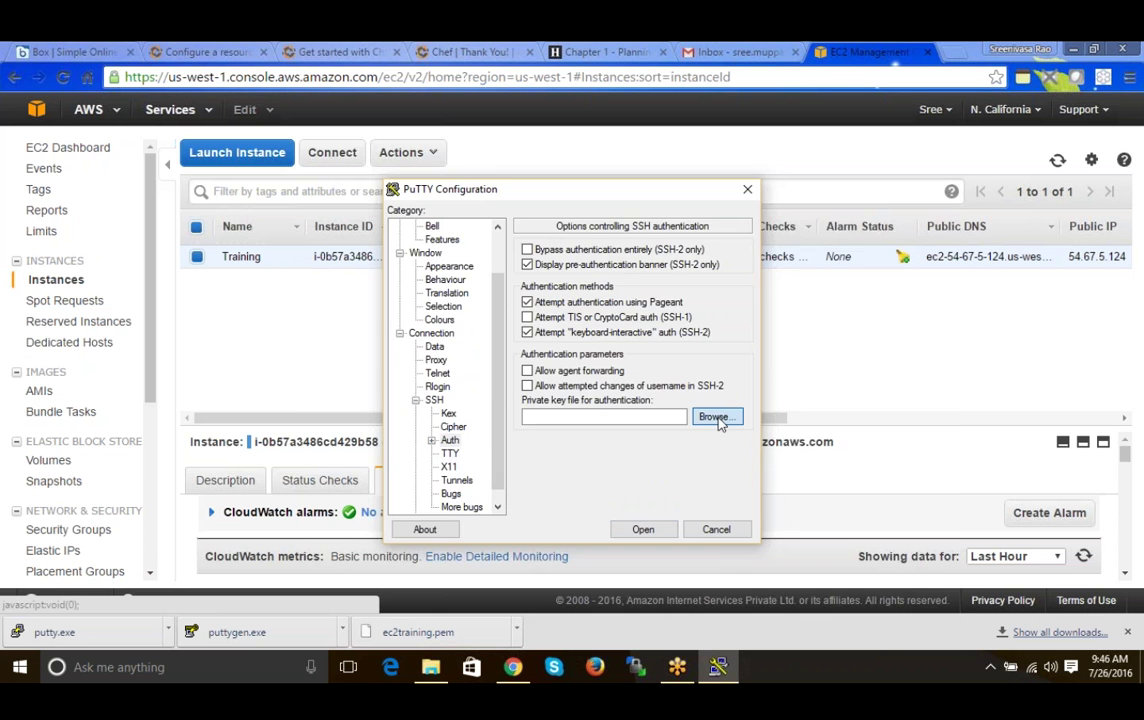
{"action": "left_click", "coordinate": [620, 319]}
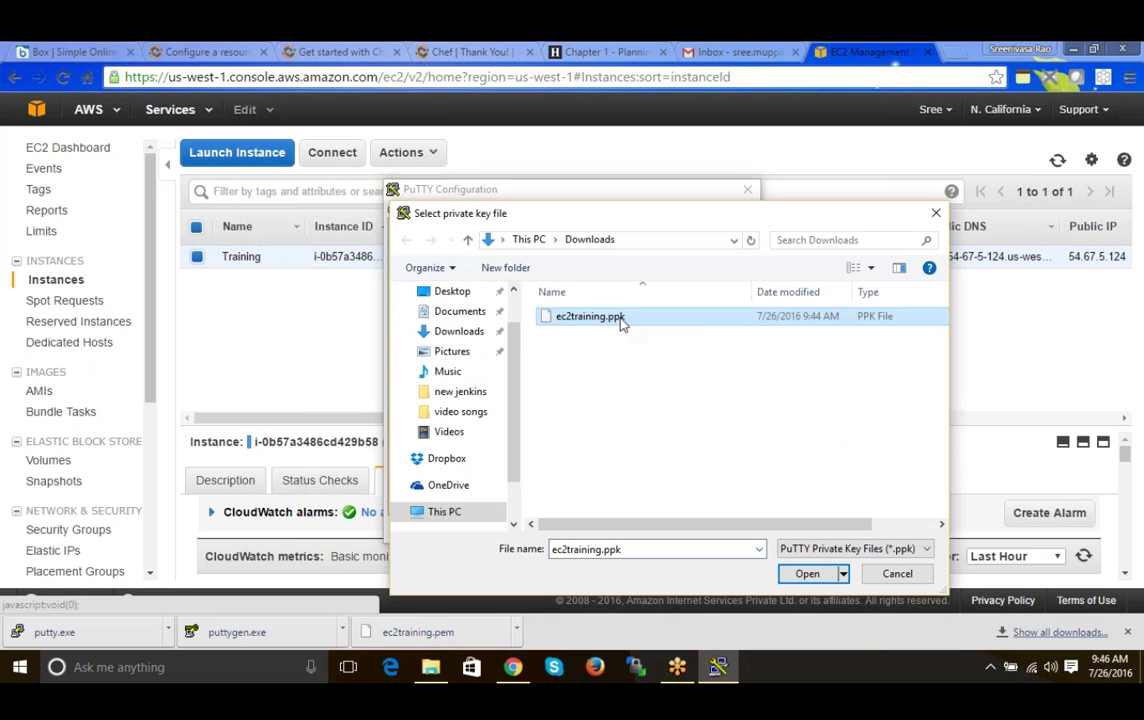
{"action": "left_click", "coordinate": [804, 572]}
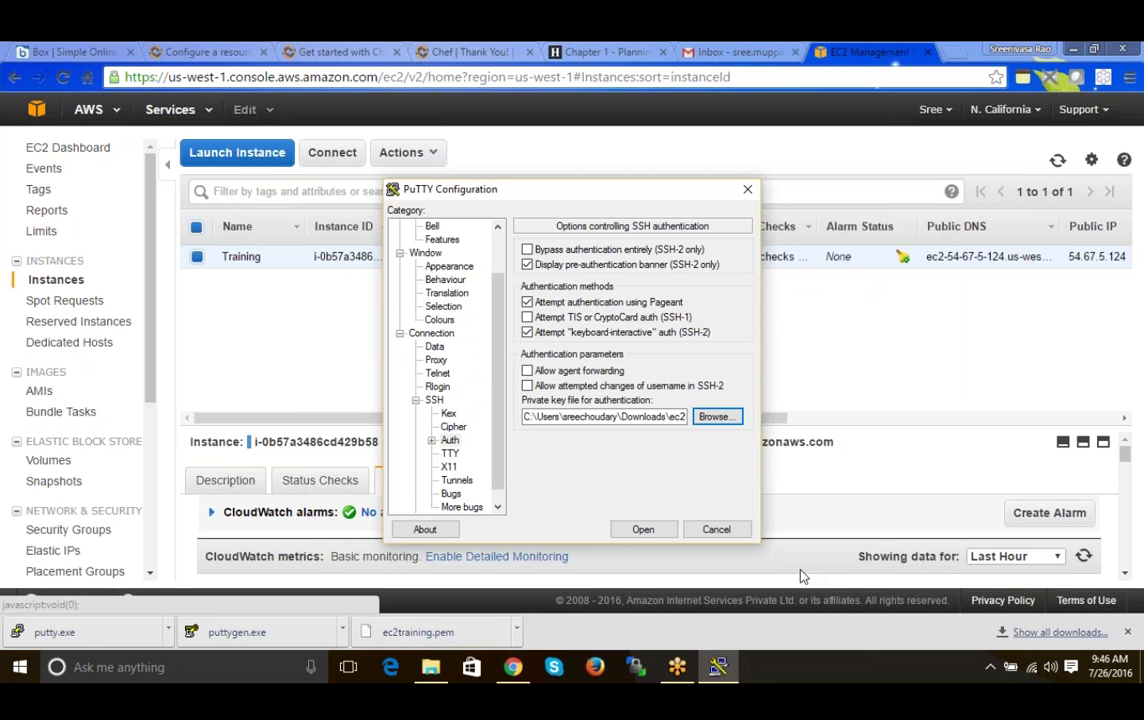
{"action": "left_click", "coordinate": [645, 530]}
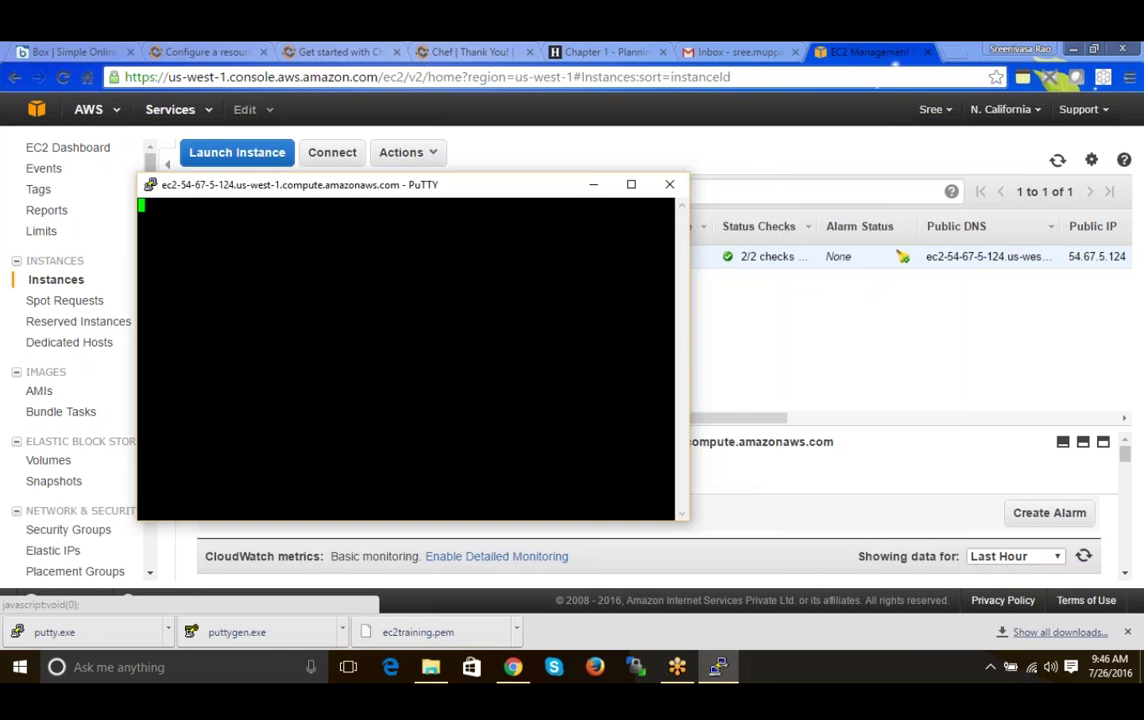
- Accept the host key, log in as ec2-user, clear the terminal, and minimise PuTTY
{"action": "key", "text": "Return"}
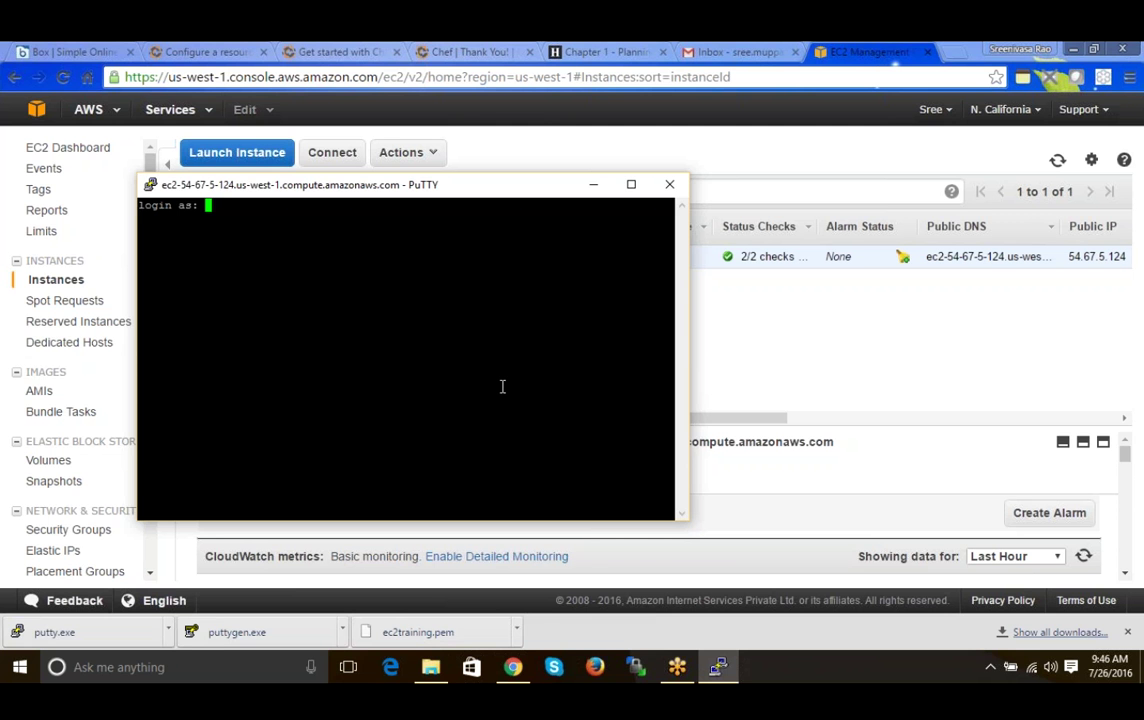
{"action": "type", "text": "ec2-user"}
{"action": "key", "text": "Return"}
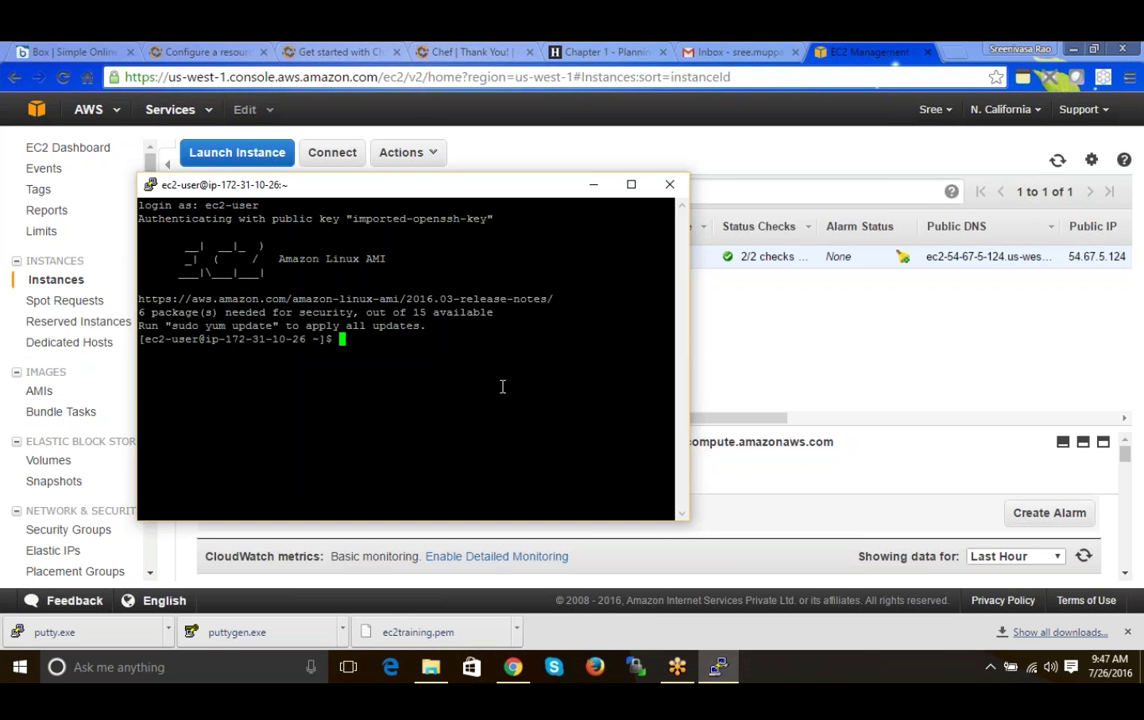
{"action": "type", "text": "clear"}
{"action": "key", "text": "Return"}
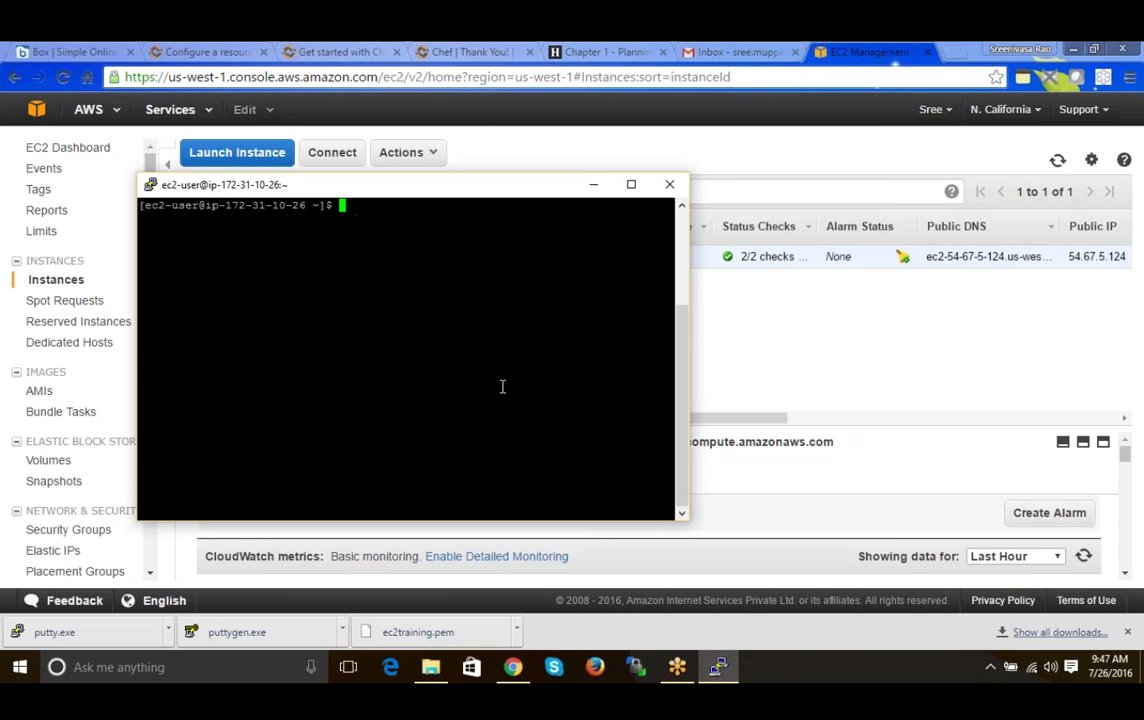
{"action": "left_click", "coordinate": [593, 184]}
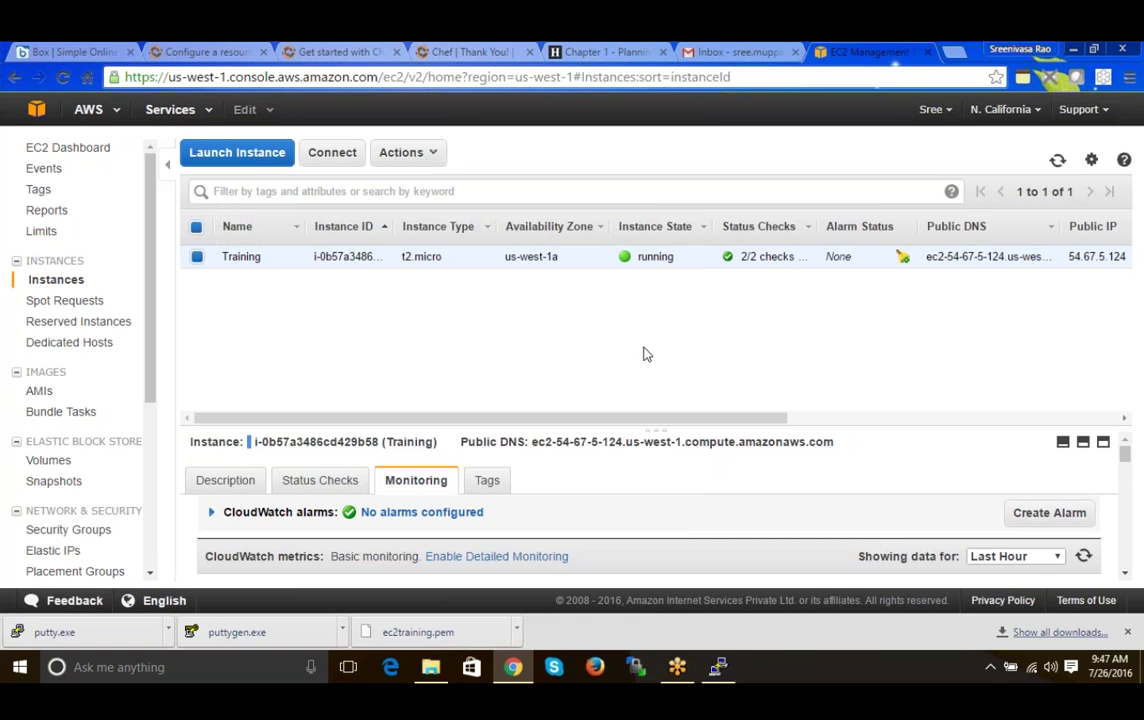
- Restore the PuTTY terminal, minimise it once more, then restore it again
{"action": "left_click", "coordinate": [716, 666]}
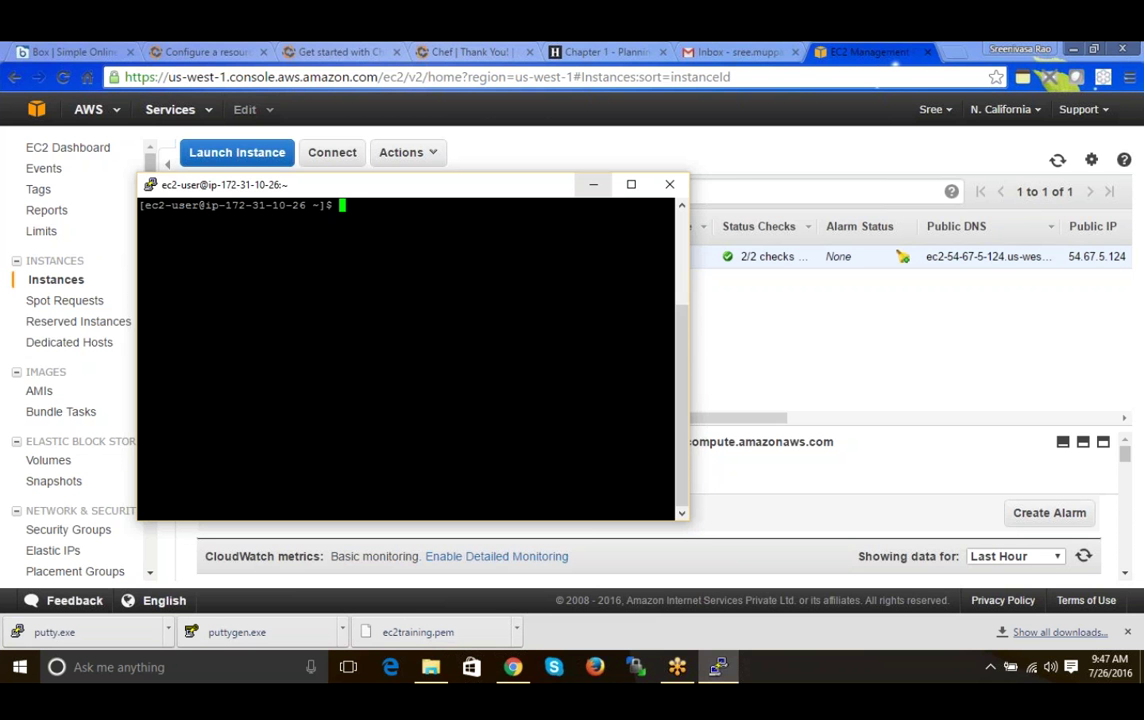
{"action": "left_click", "coordinate": [594, 187]}
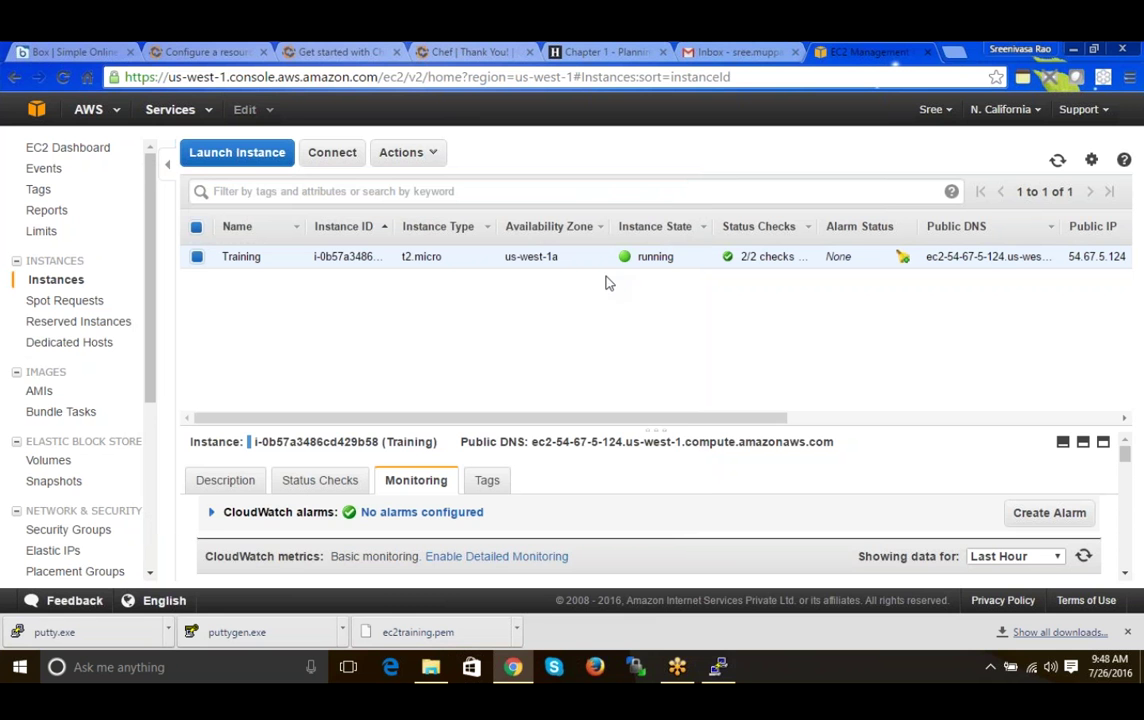
{"action": "left_click", "coordinate": [728, 668]}
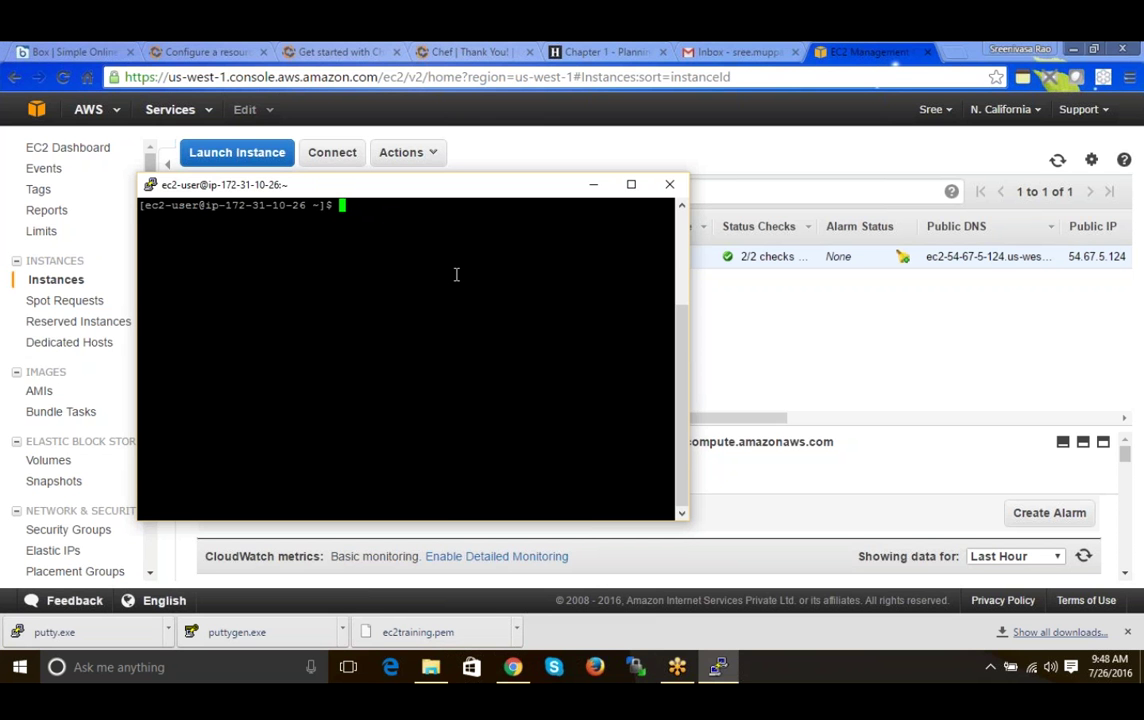
- Run java and javac to check whether Java and its compiler are installed
{"action": "type", "text": "java"}
{"action": "key", "text": "Return"}
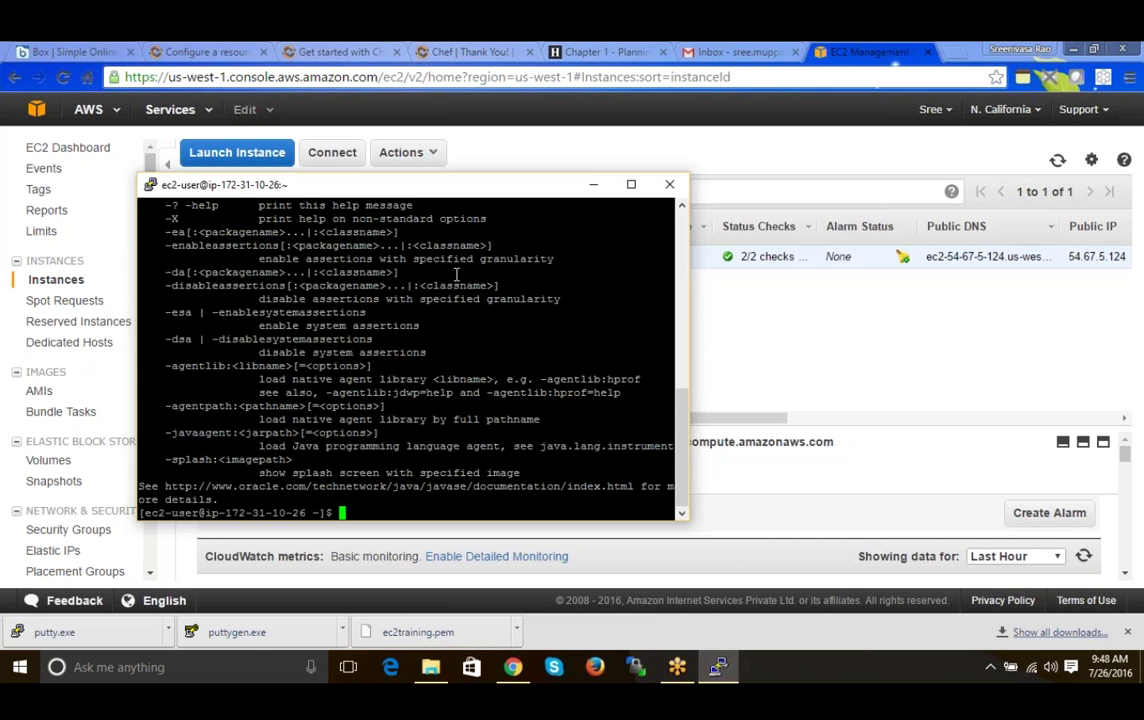
{"action": "type", "text": "javac"}
{"action": "key", "text": "Return"}
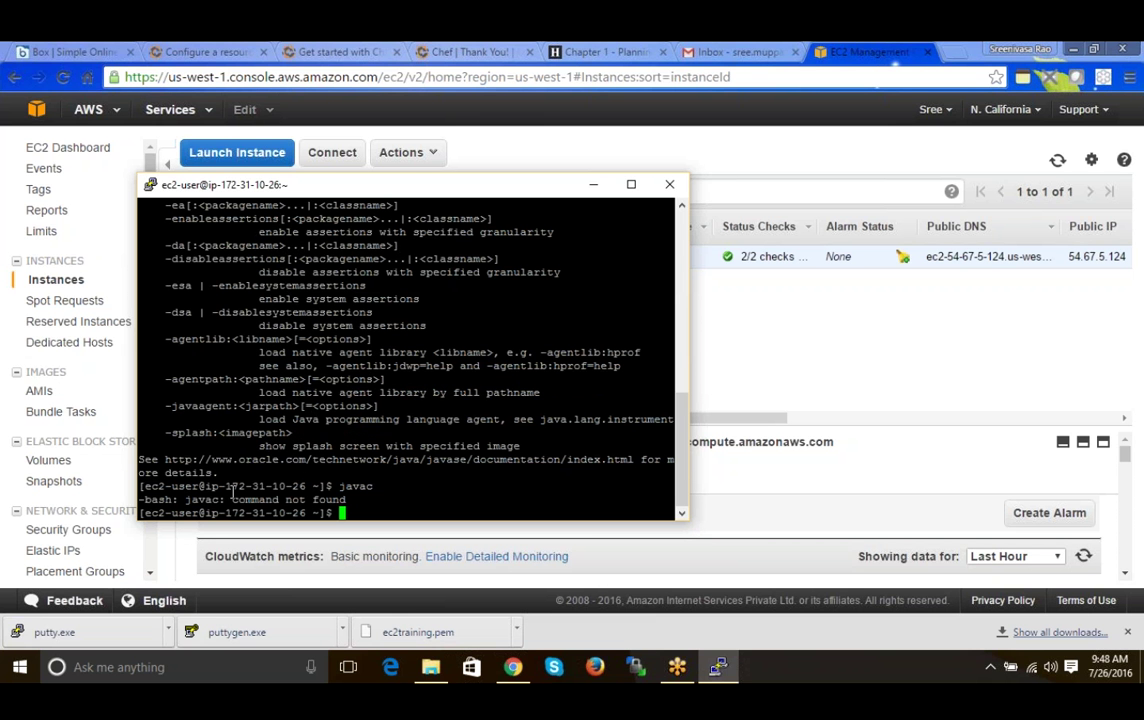
{"action": "left_click_drag", "start_coordinate": [227, 487], "coordinate": [297, 488]}
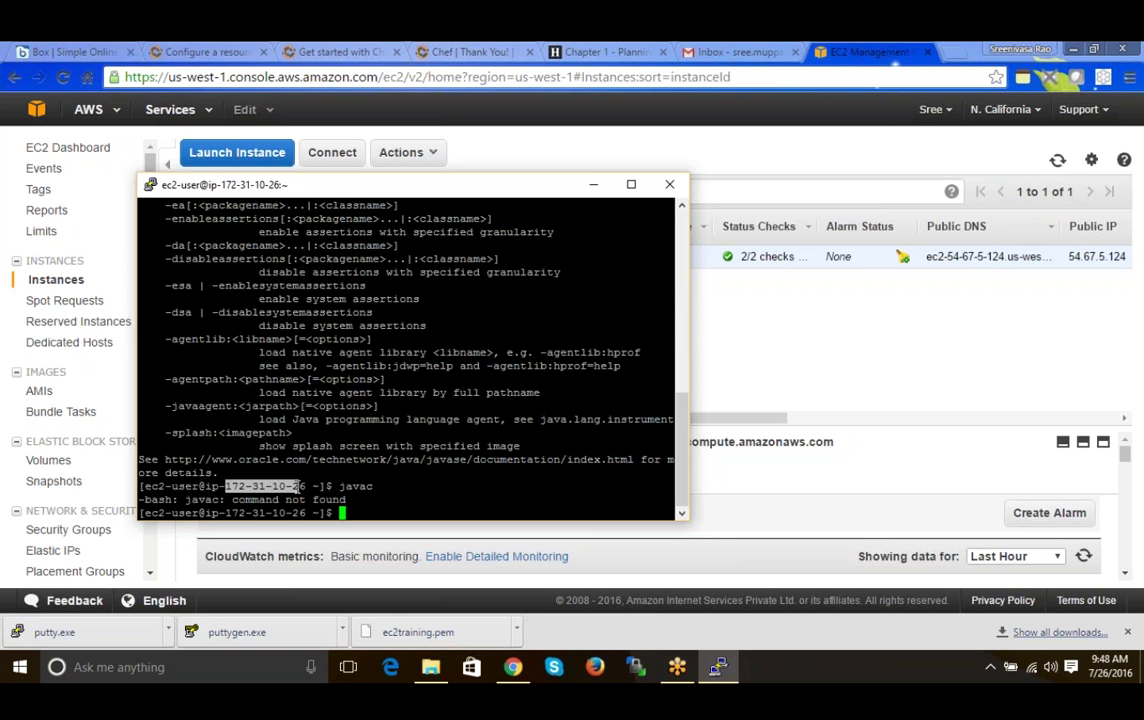
{"action": "left_click", "coordinate": [333, 492]}
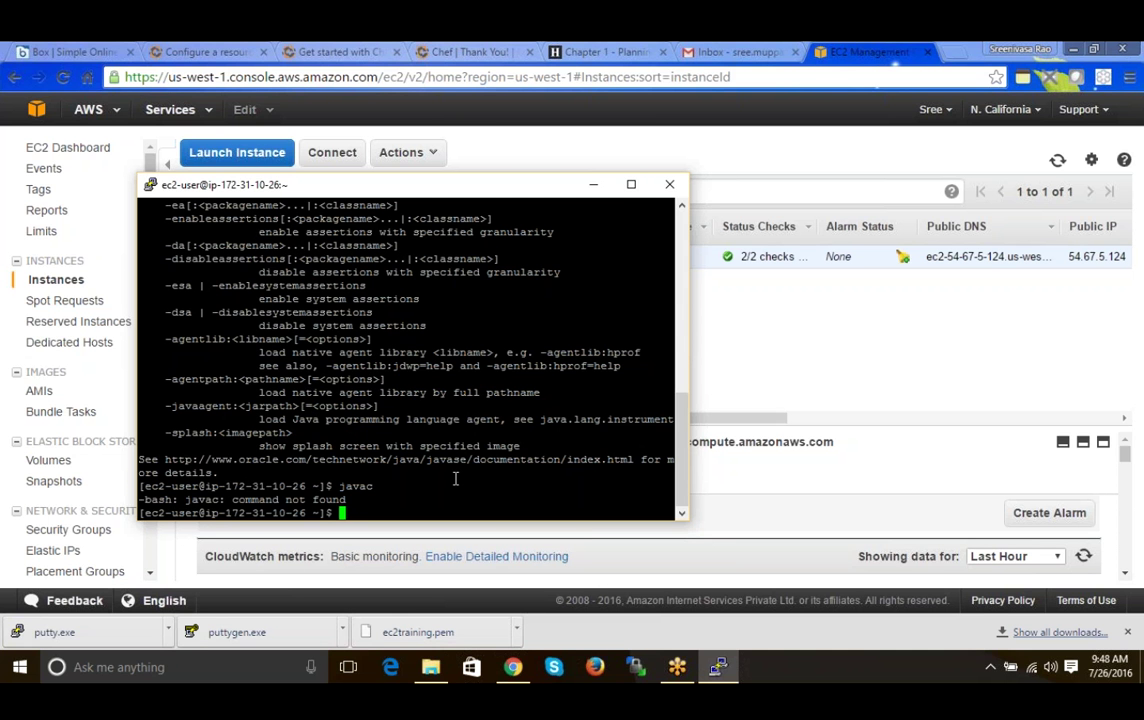
- Run php -version (absent) and java -version (1.7.0_101), then clear the terminal
{"action": "type", "text": "pb"}
{"action": "type", "text": "ph"}
{"action": "key", "text": "BackSpace"}
{"action": "type", "text": "-version"}
{"action": "key", "text": "Return"}
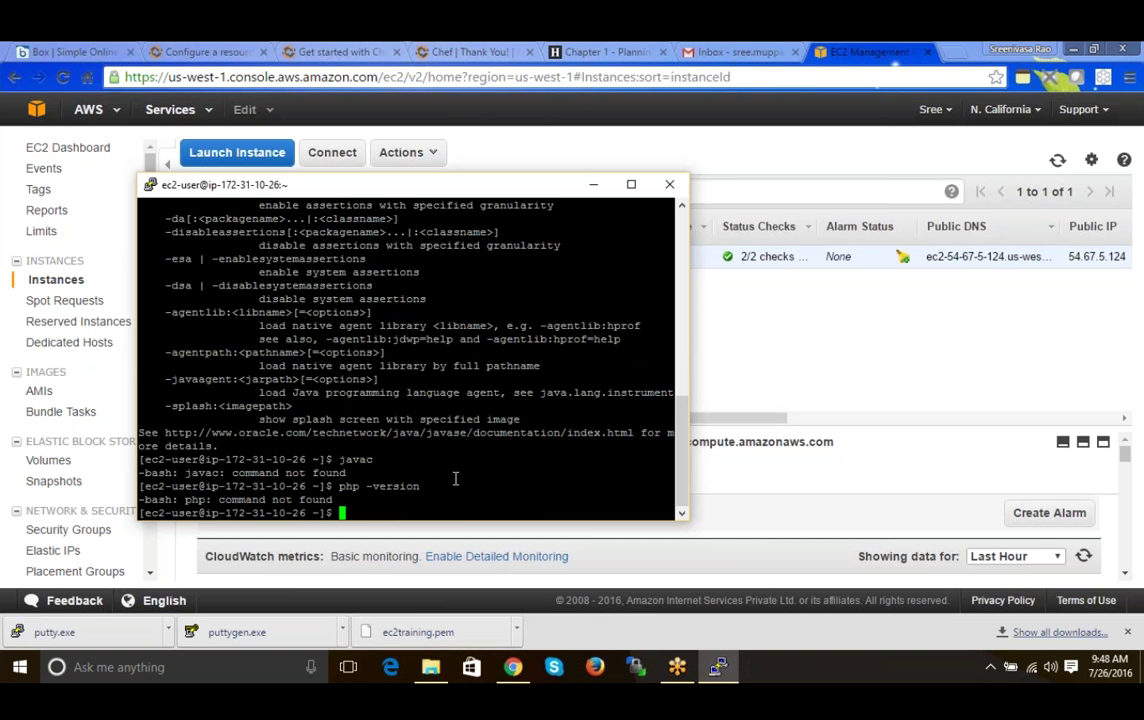
{"action": "type", "text": "java -version"}
{"action": "key", "text": "Return"}
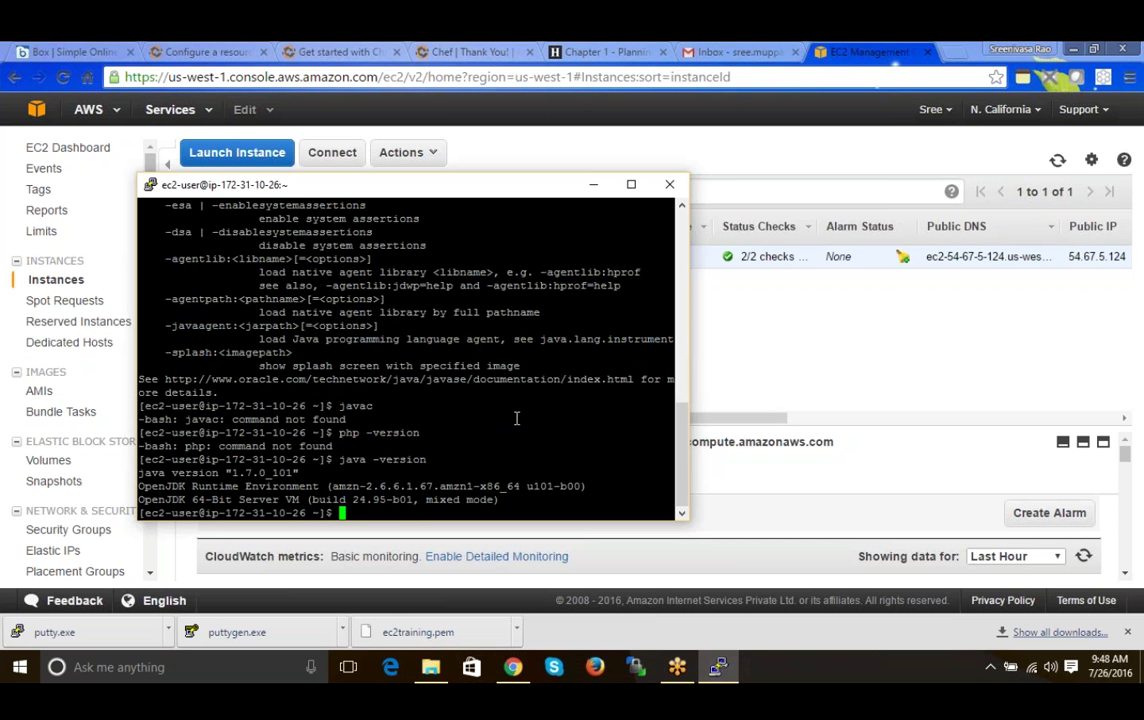
{"action": "type", "text": "clea"}
{"action": "type", "text": "r"}
{"action": "key", "text": "Return"}
{"action": "key", "text": "alt+Tab"}
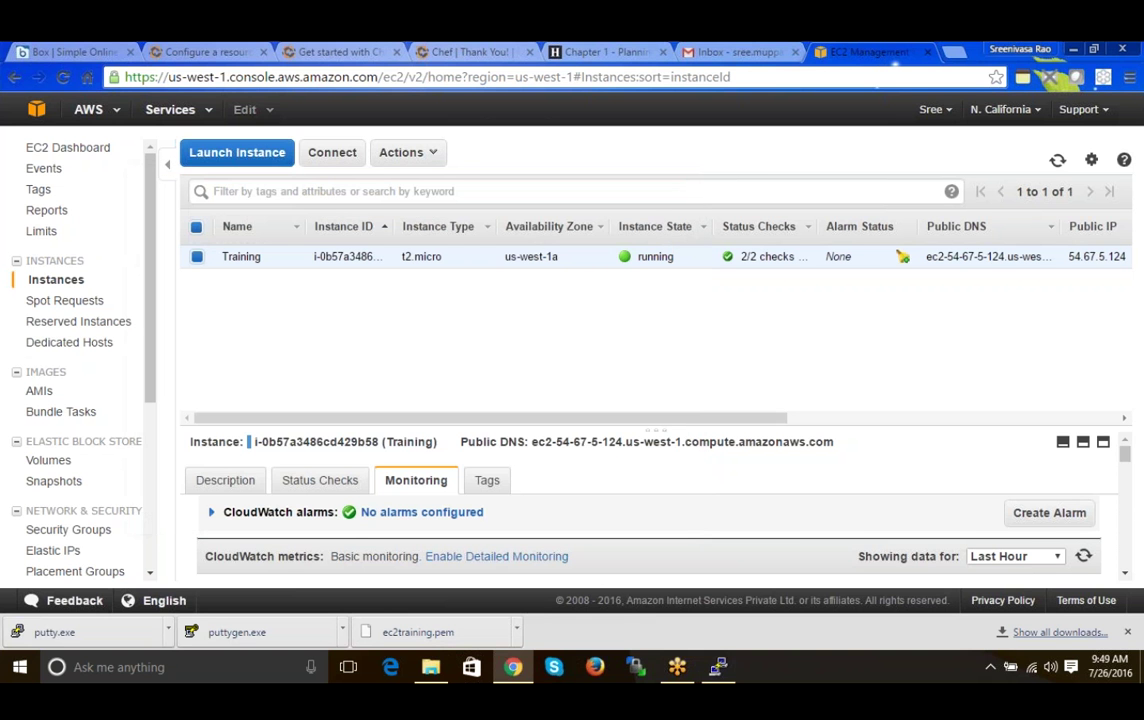
- Load the instance's public DNS in a new Chrome tab, let it time out, and close the tab
{"action": "left_click_drag", "start_coordinate": [531, 441], "coordinate": [834, 441]}
{"action": "key", "text": "ctrl+c"}
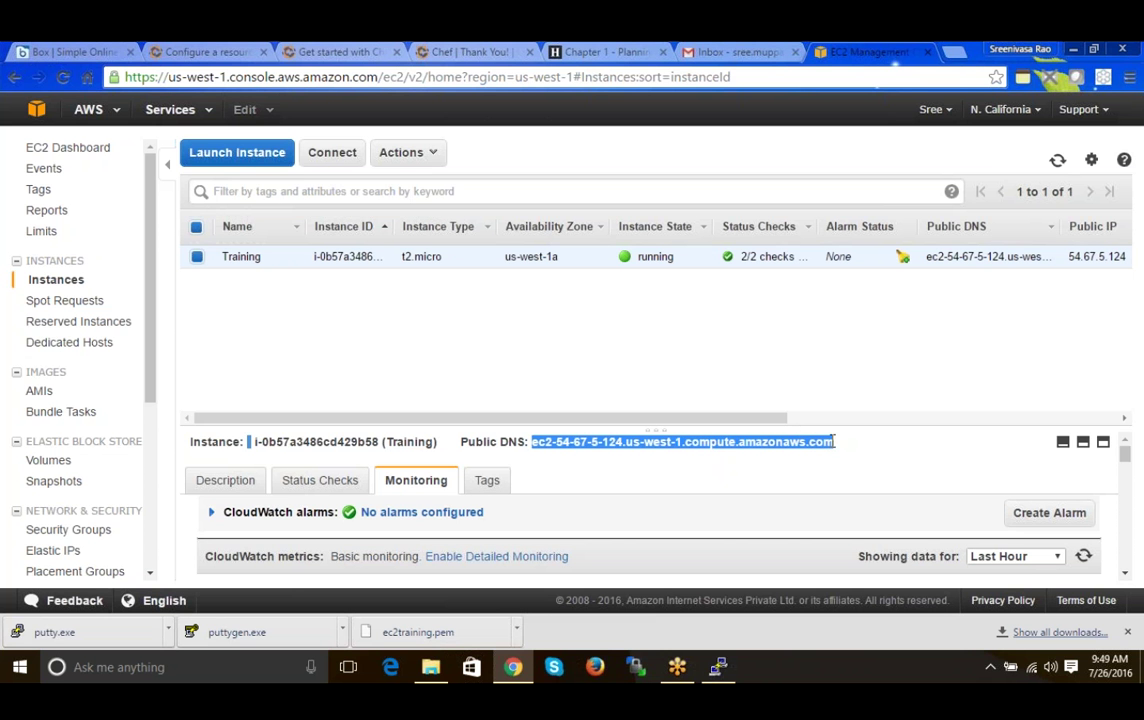
{"action": "left_click", "coordinate": [956, 52]}
{"action": "key", "text": "ctrl+v"}
{"action": "key", "text": "Return"}
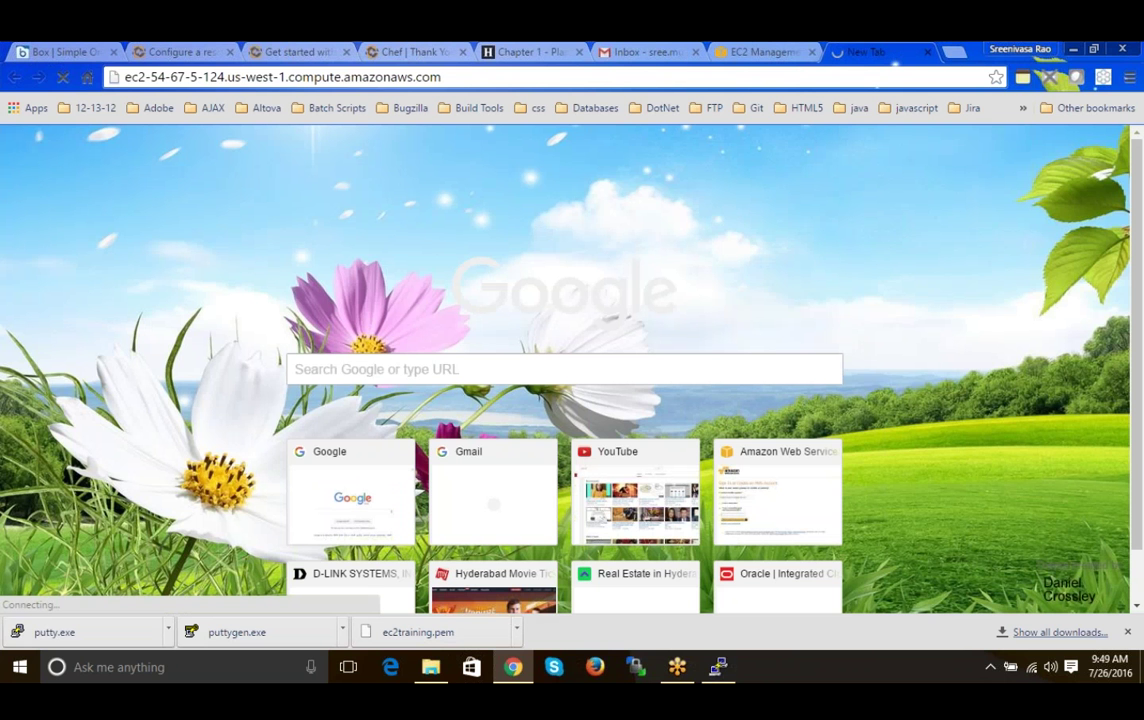
{"action": "left_click_drag", "start_coordinate": [407, 77], "coordinate": [122, 80]}
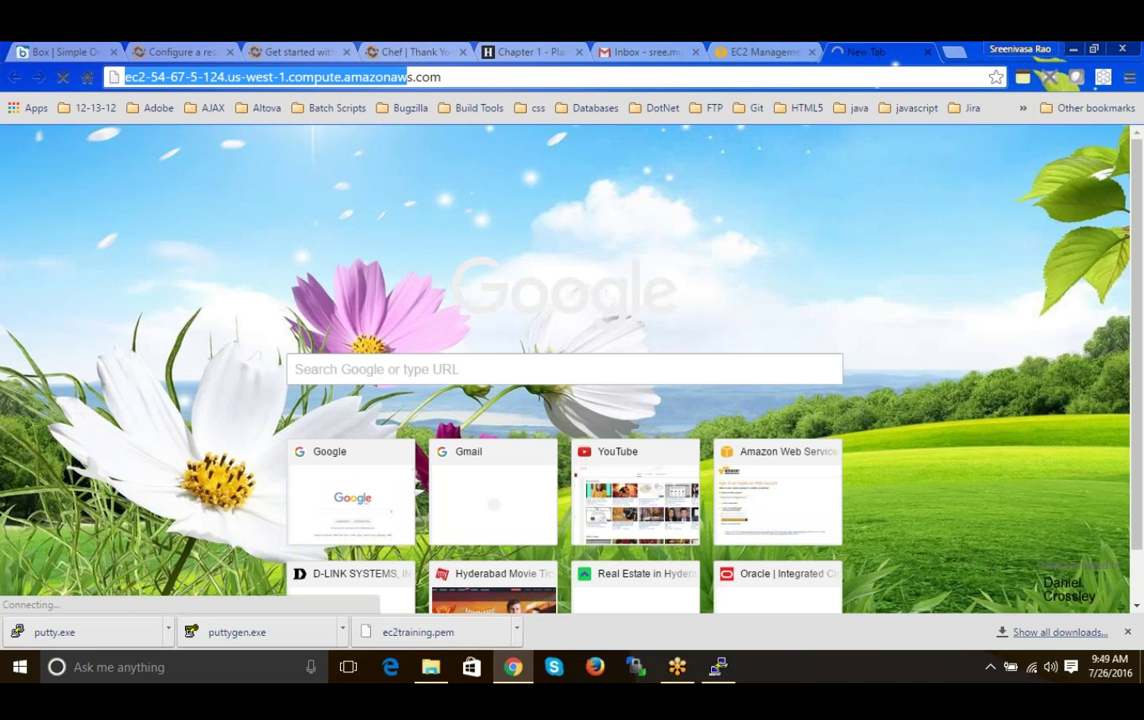
{"action": "mouse_move", "coordinate": [720, 664]}
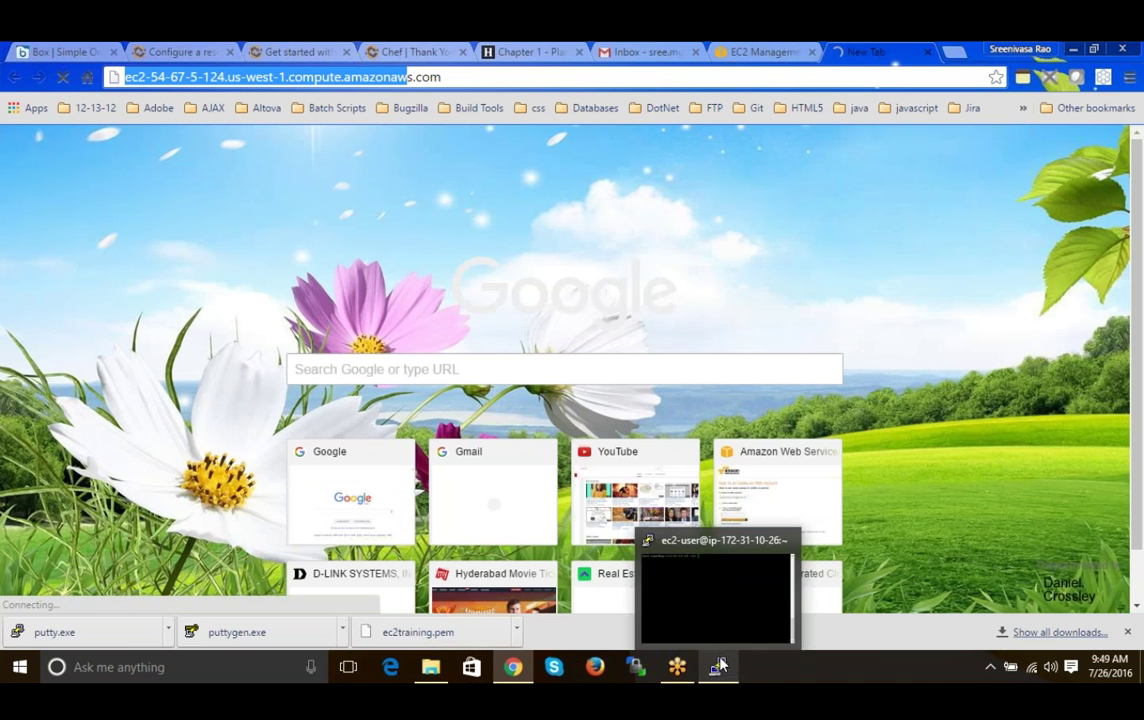
{"action": "left_click", "coordinate": [722, 597]}
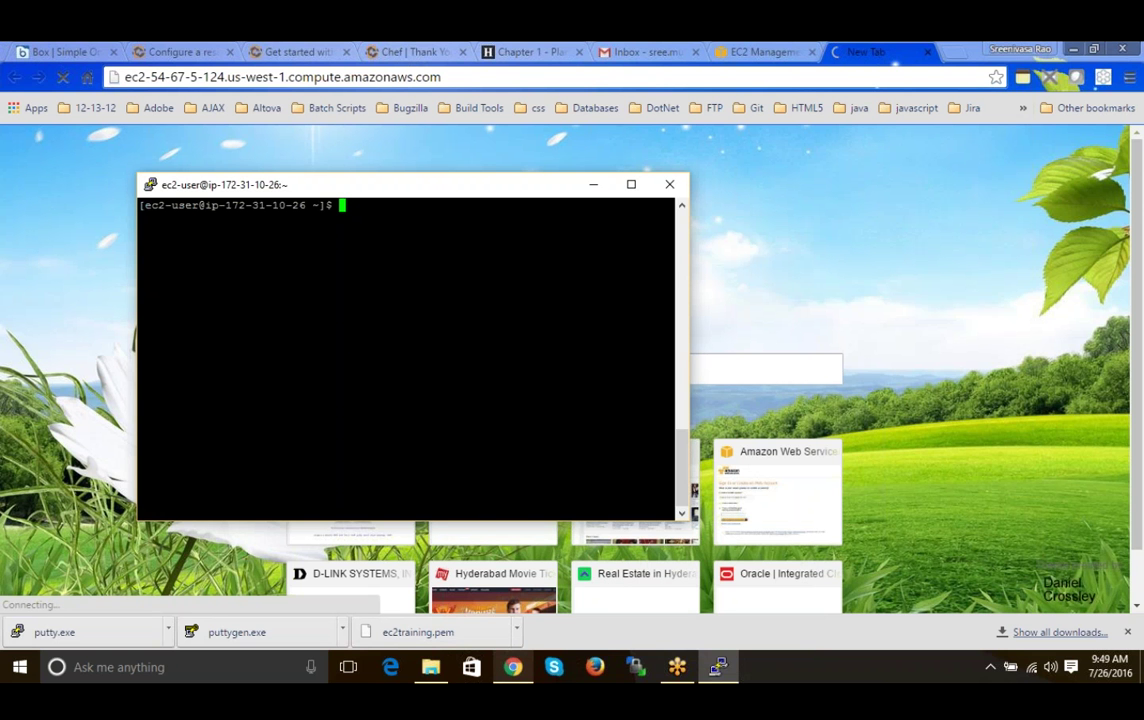
{"action": "left_click", "coordinate": [512, 667]}
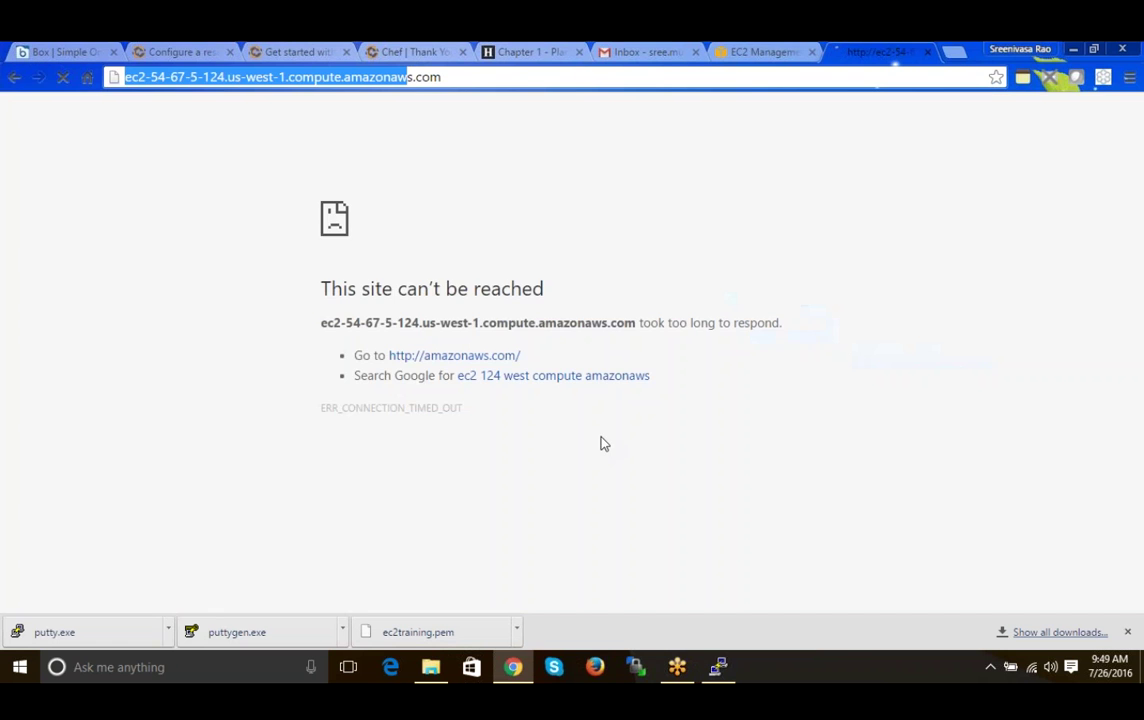
{"action": "left_click", "coordinate": [928, 52]}
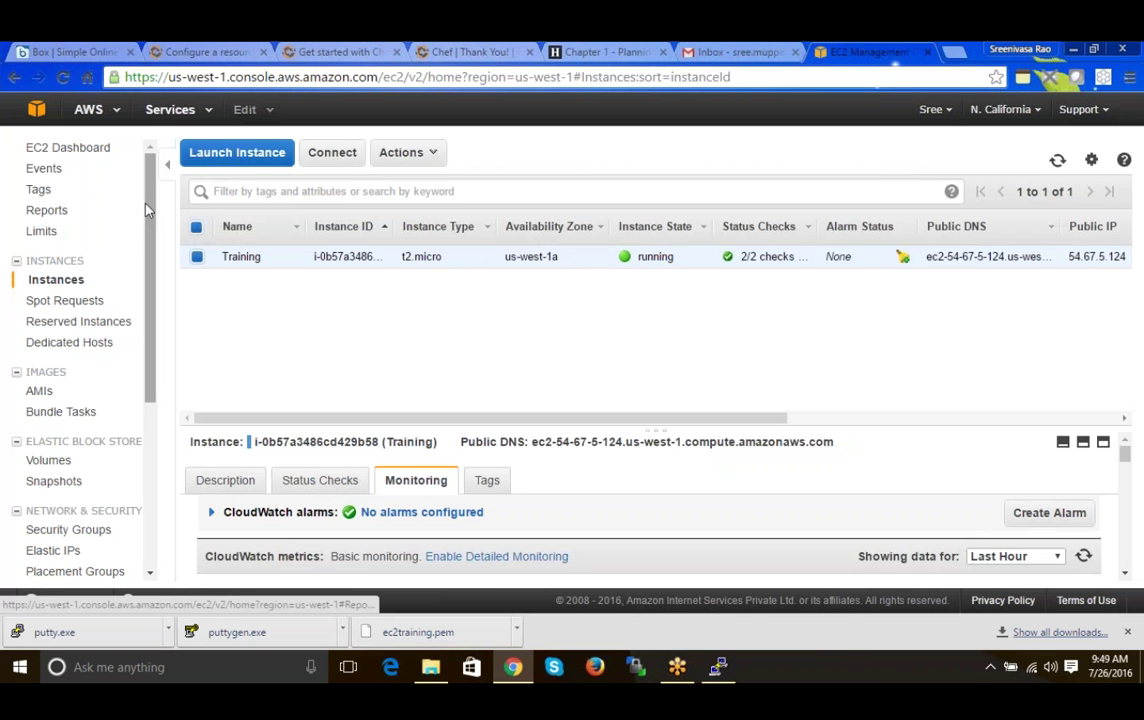
- Select the training group under Security Groups and view its inbound rules, which show only SSH 22
{"action": "left_click_drag", "start_coordinate": [145, 210], "coordinate": [153, 332]}
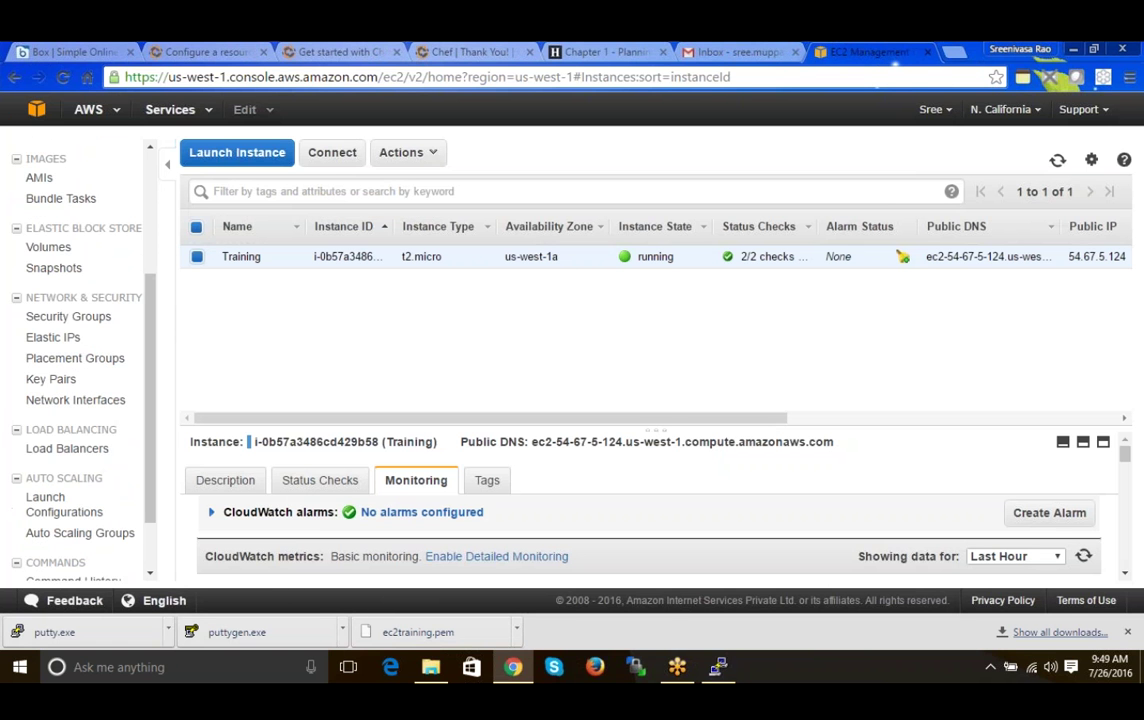
{"action": "left_click", "coordinate": [106, 317]}
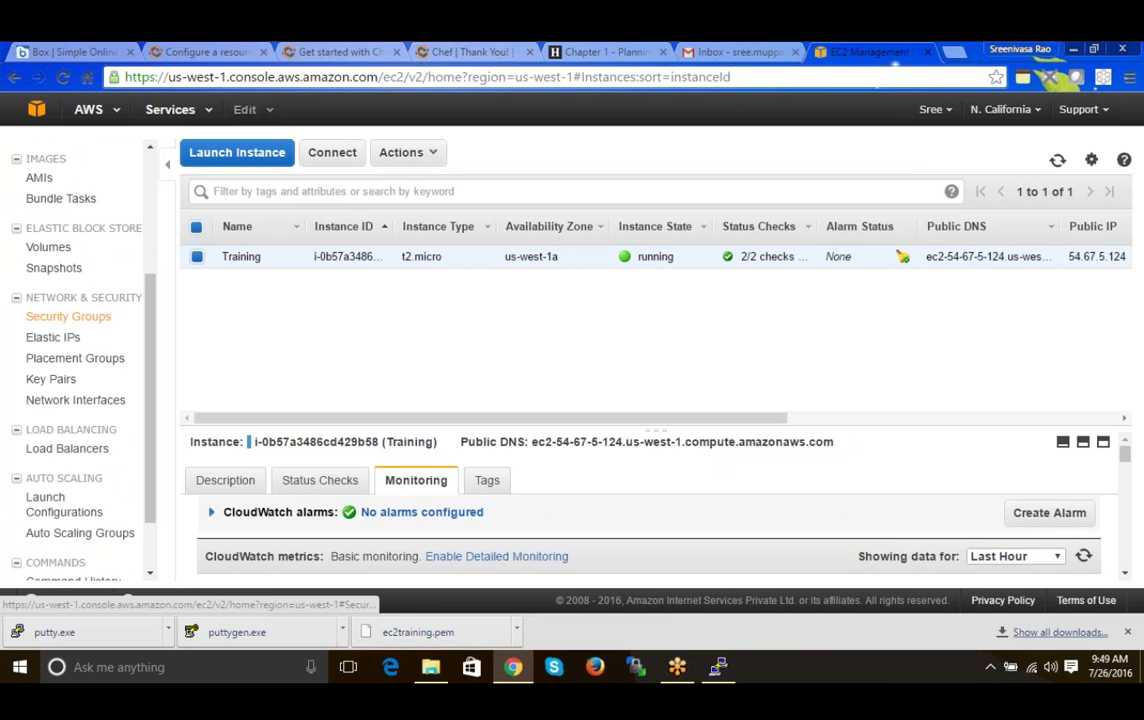
{"action": "left_click", "coordinate": [75, 318]}
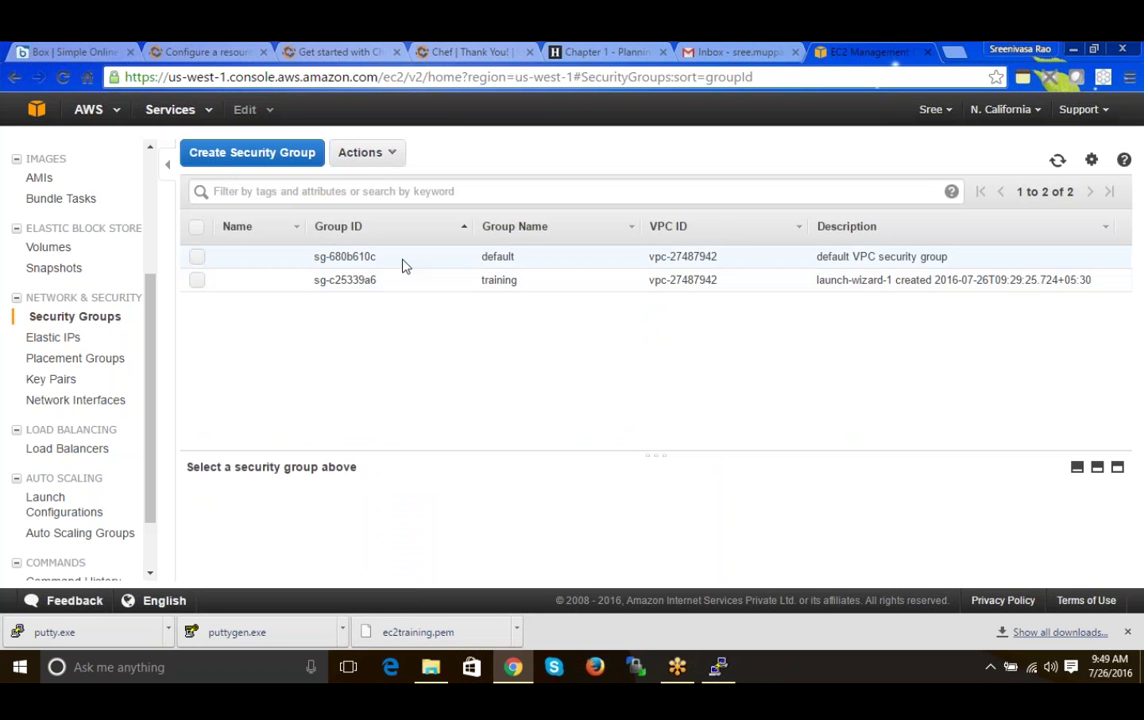
{"action": "left_click", "coordinate": [507, 256]}
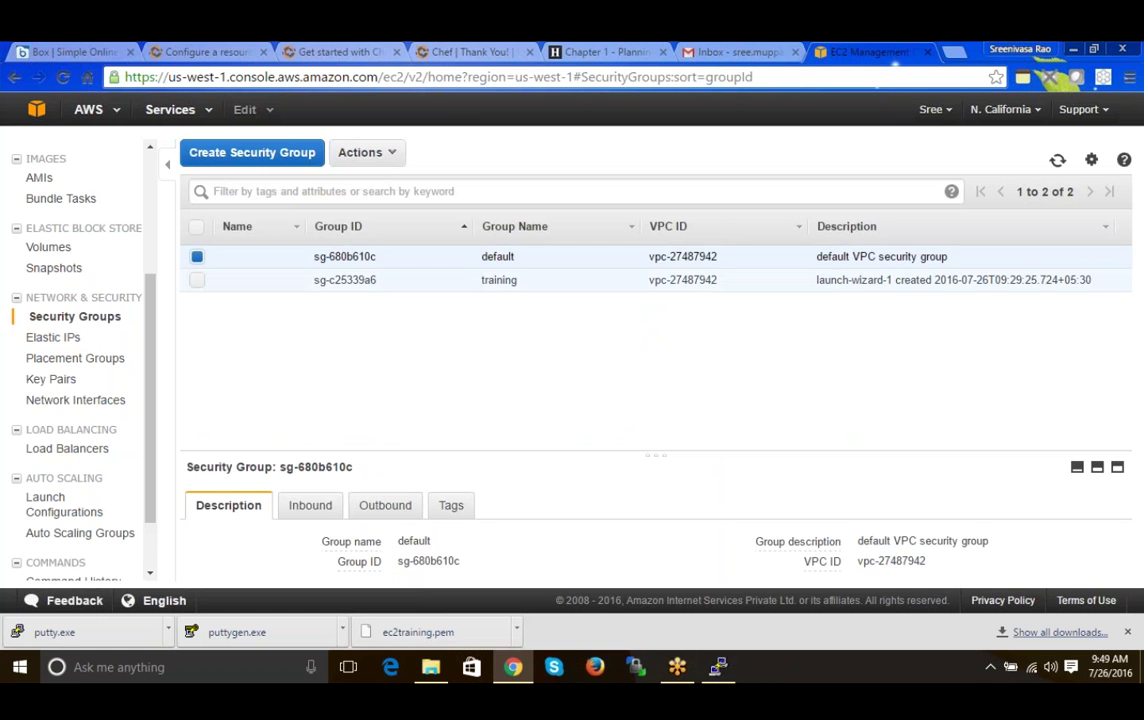
{"action": "left_click", "coordinate": [457, 282]}
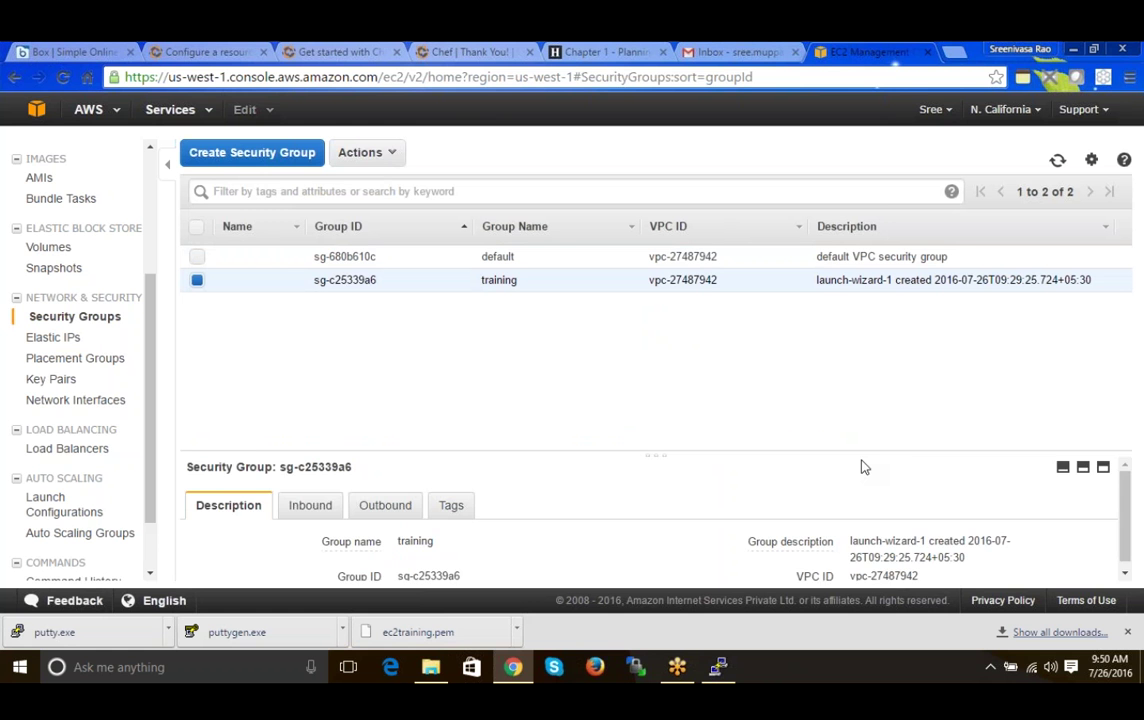
{"action": "left_click_drag", "start_coordinate": [860, 456], "coordinate": [844, 360]}
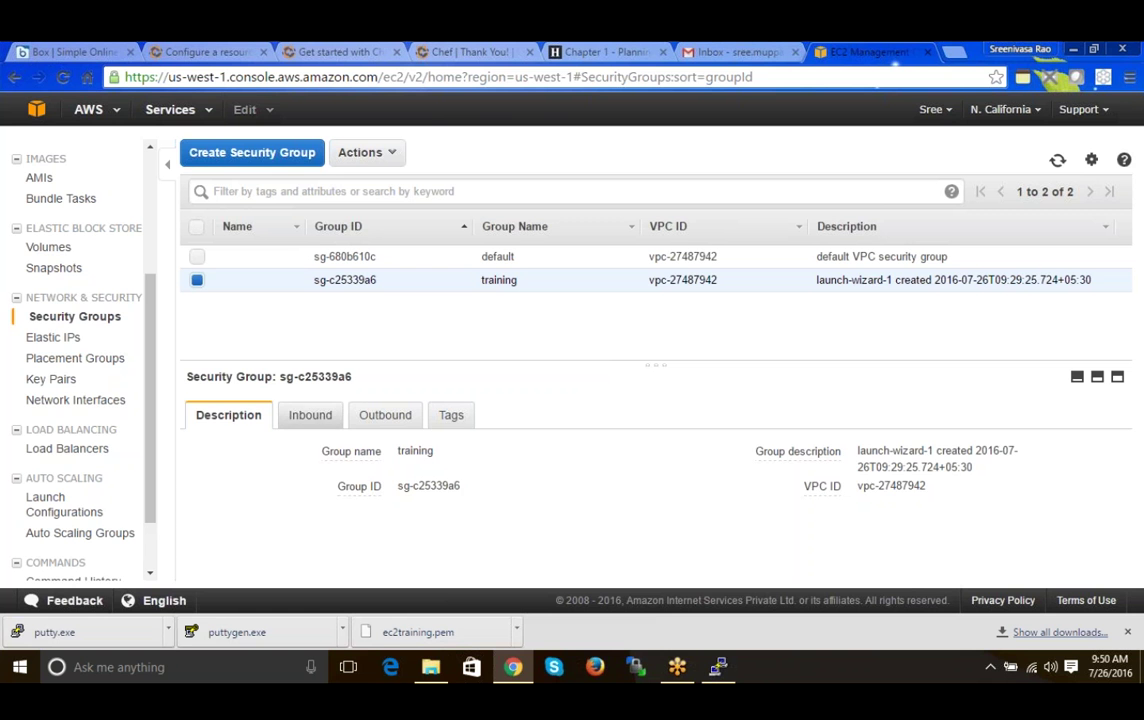
{"action": "left_click", "coordinate": [310, 415]}
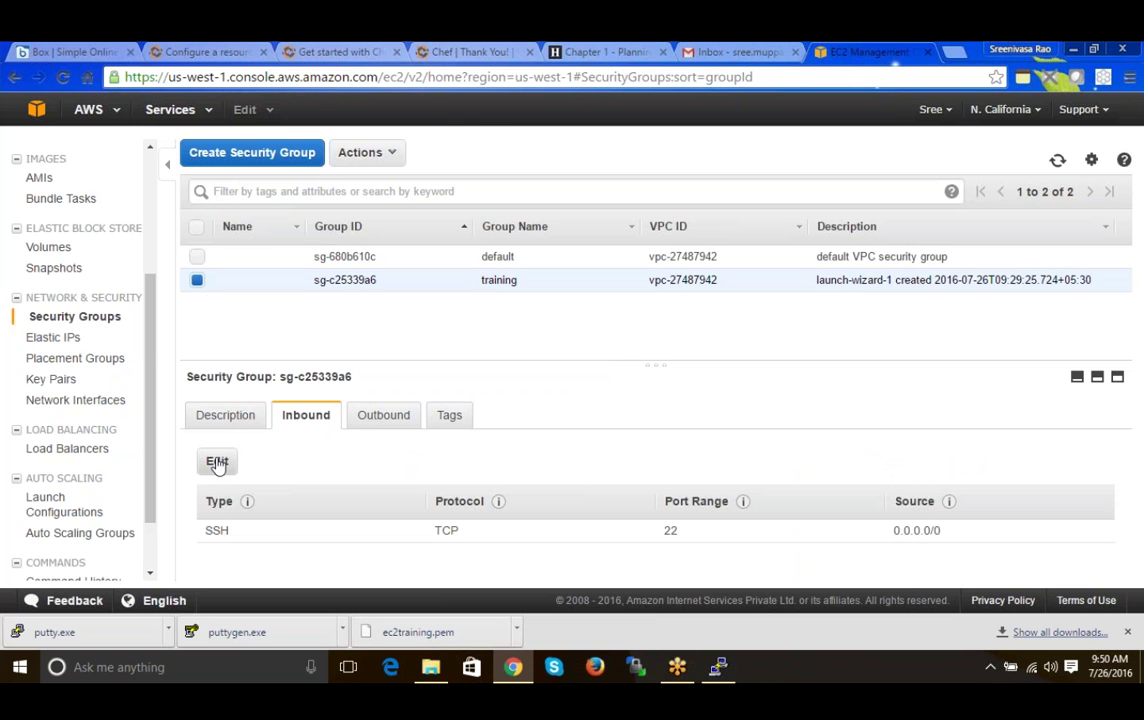
- Add an inbound HTTP rule on port 80 from 0.0.0.0/0 to the training group and save
{"action": "left_click", "coordinate": [217, 463]}
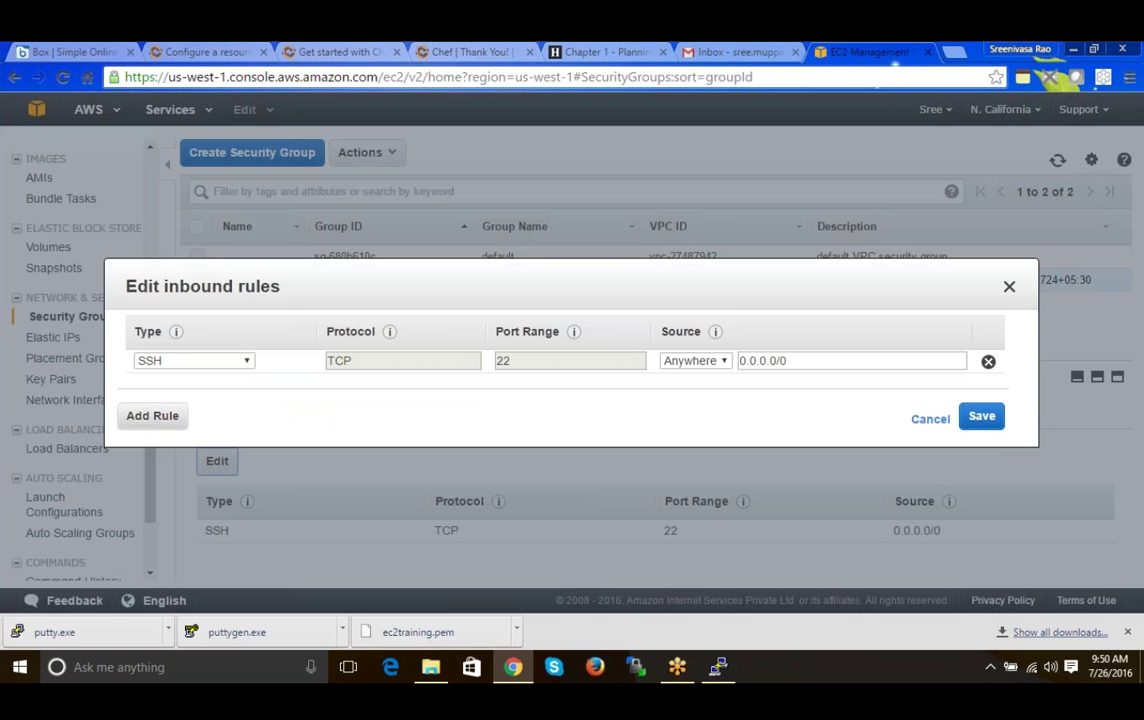
{"action": "left_click", "coordinate": [152, 415]}
{"action": "left_click", "coordinate": [200, 384]}
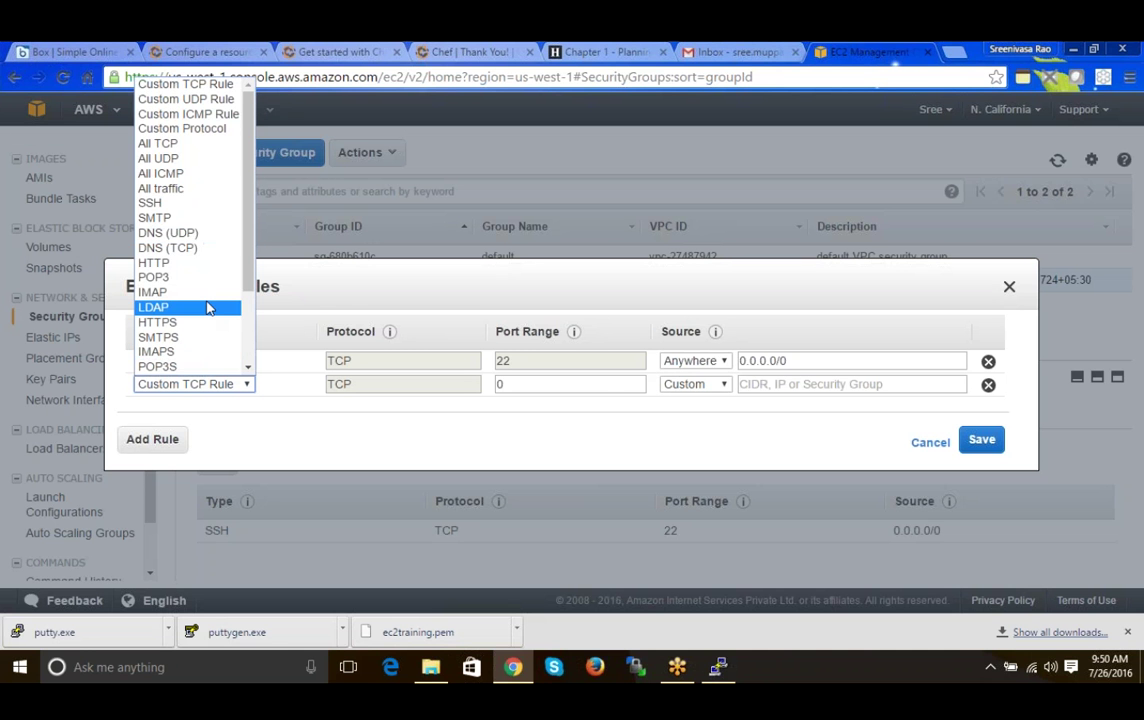
{"action": "scroll", "coordinate": [250, 325], "scroll_direction": "down", "scroll_amount": 2}
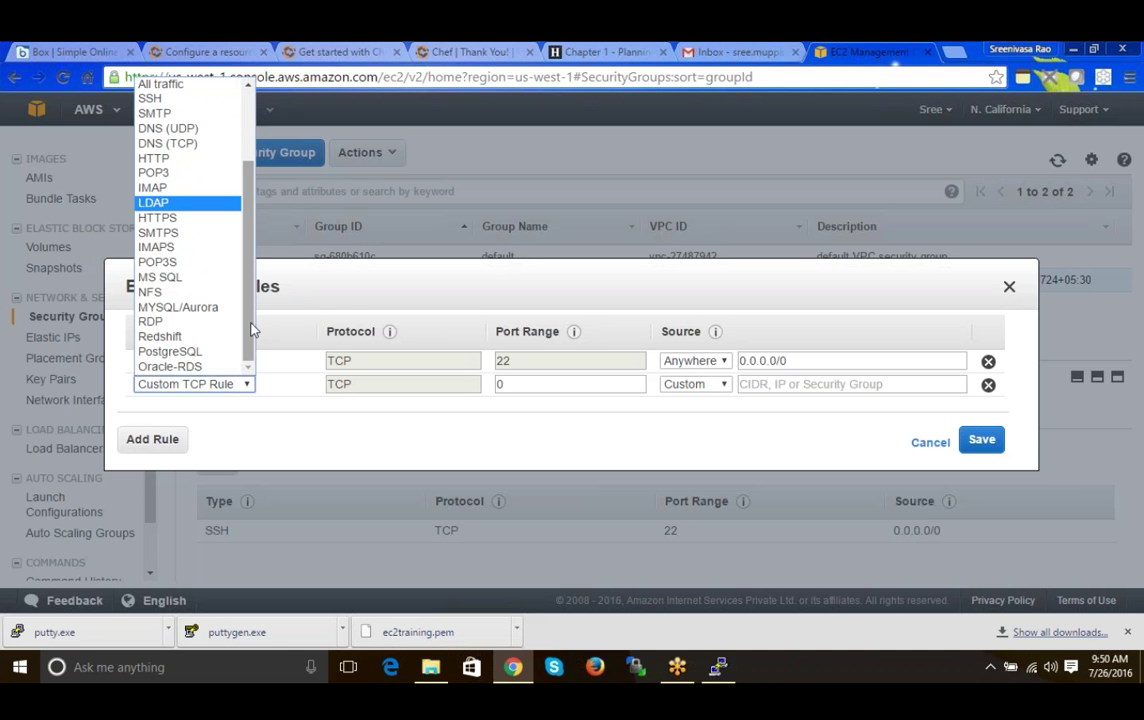
{"action": "scroll", "coordinate": [252, 320], "scroll_direction": "up", "scroll_amount": 1}
{"action": "left_click_drag", "start_coordinate": [252, 310], "coordinate": [245, 348]}
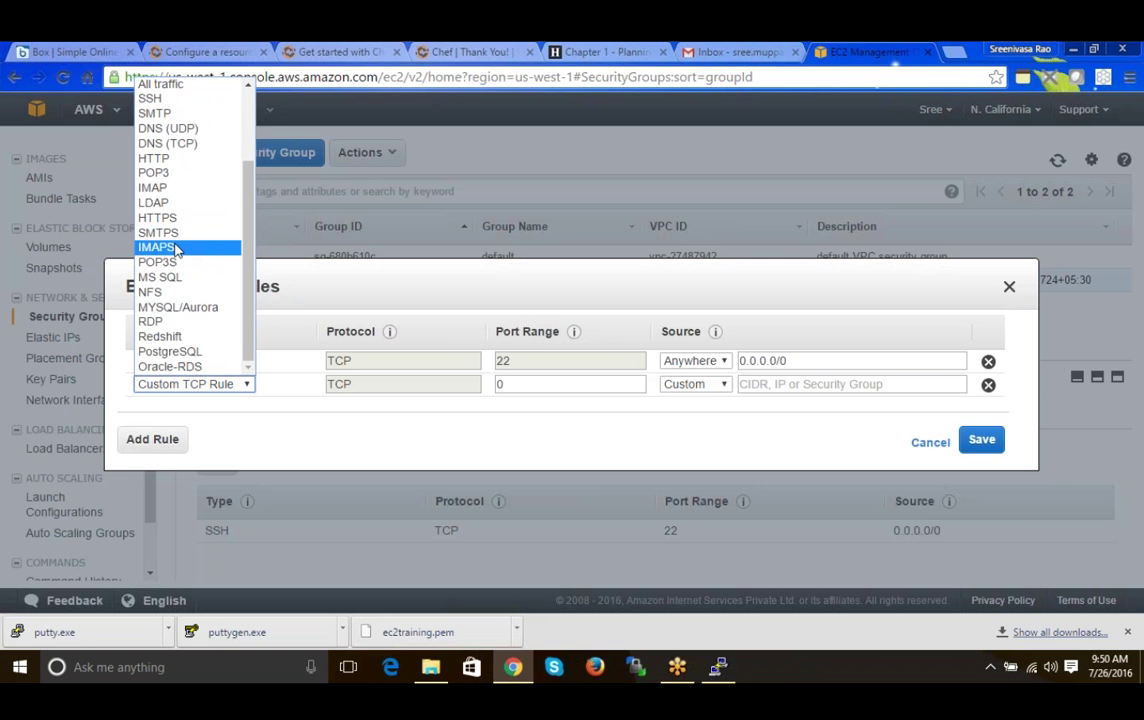
{"action": "left_click", "coordinate": [176, 160]}
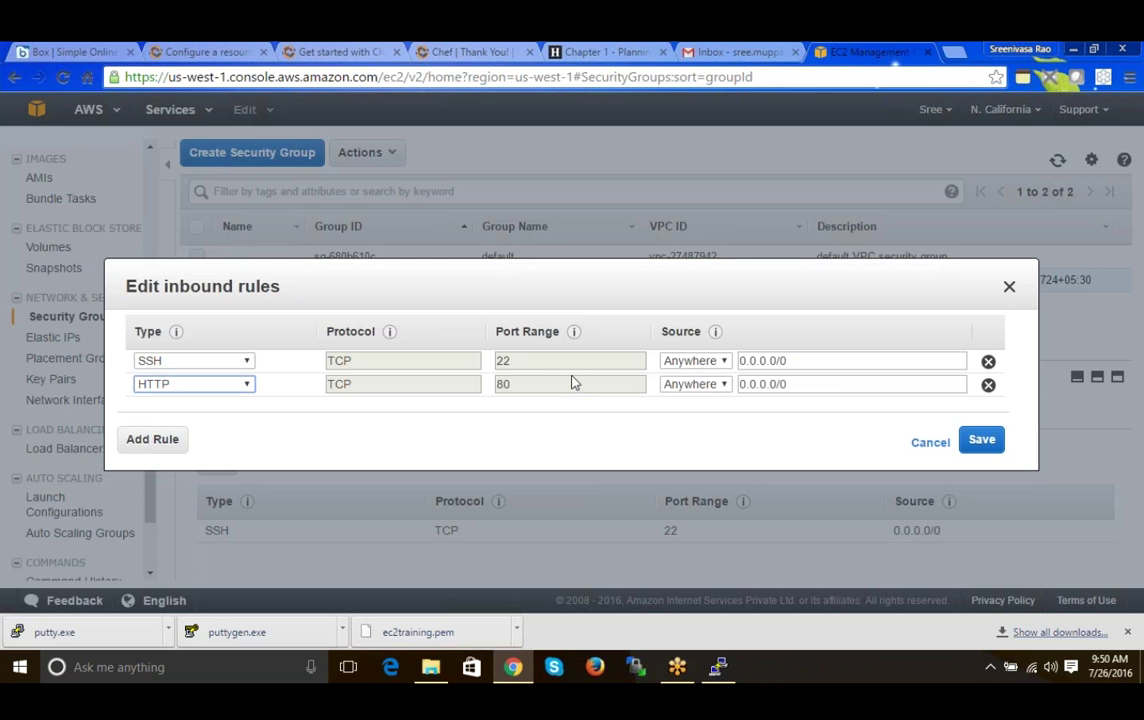
{"action": "left_click", "coordinate": [983, 442]}
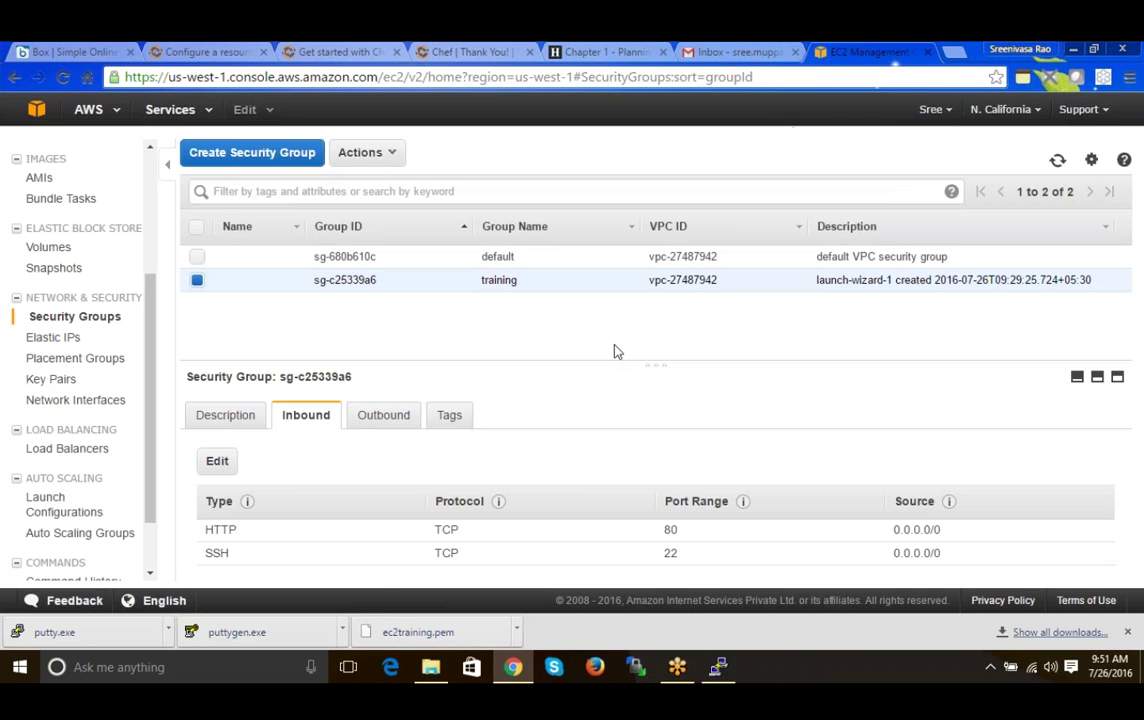
- Return to Instances and open the Training instance's public DNS in a new Chrome tab
{"action": "scroll", "coordinate": [151, 238], "scroll_direction": "up", "scroll_amount": 3}
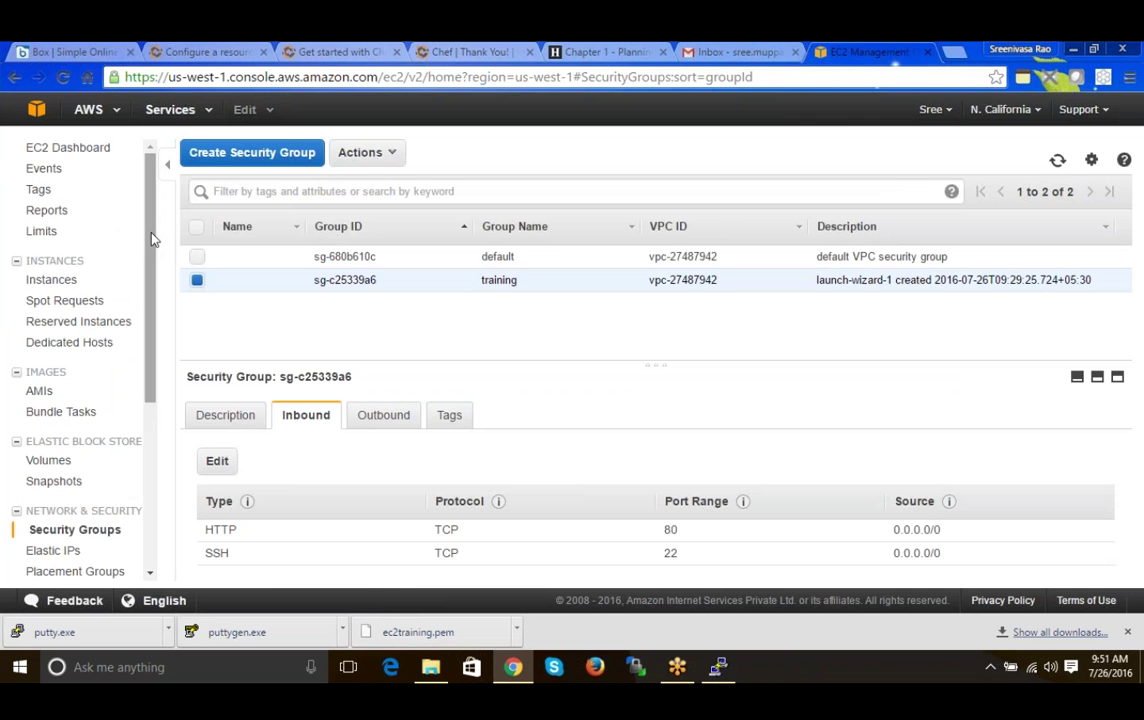
{"action": "left_click", "coordinate": [51, 279]}
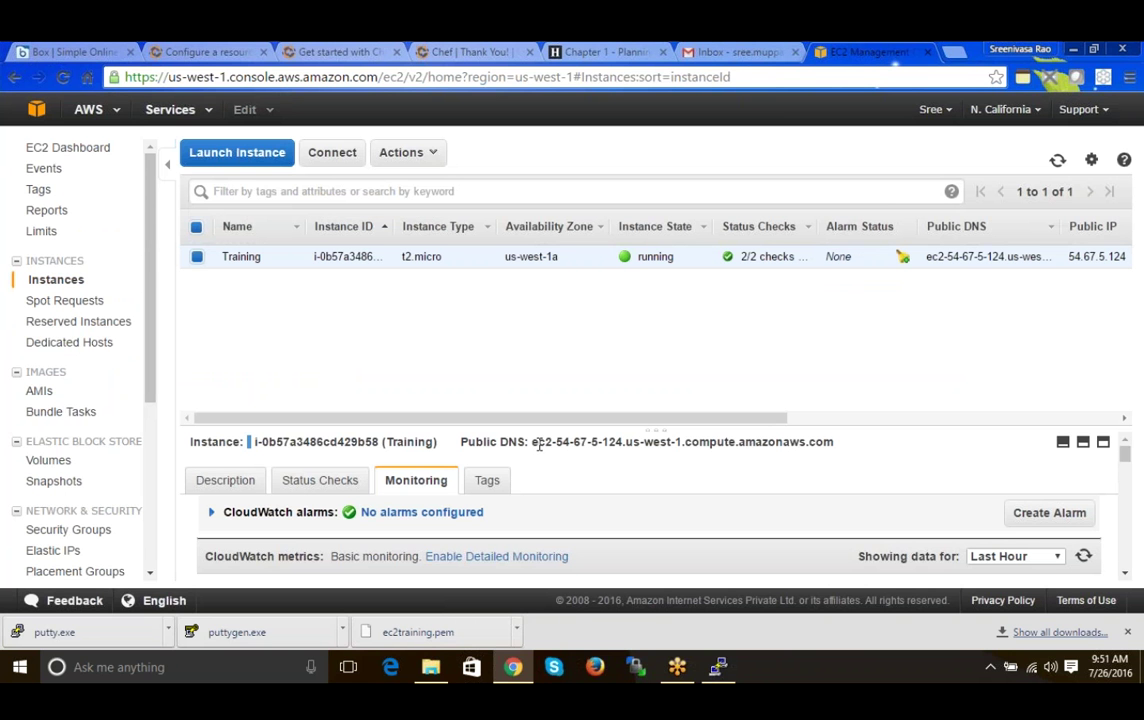
{"action": "left_click_drag", "start_coordinate": [533, 443], "coordinate": [792, 456]}
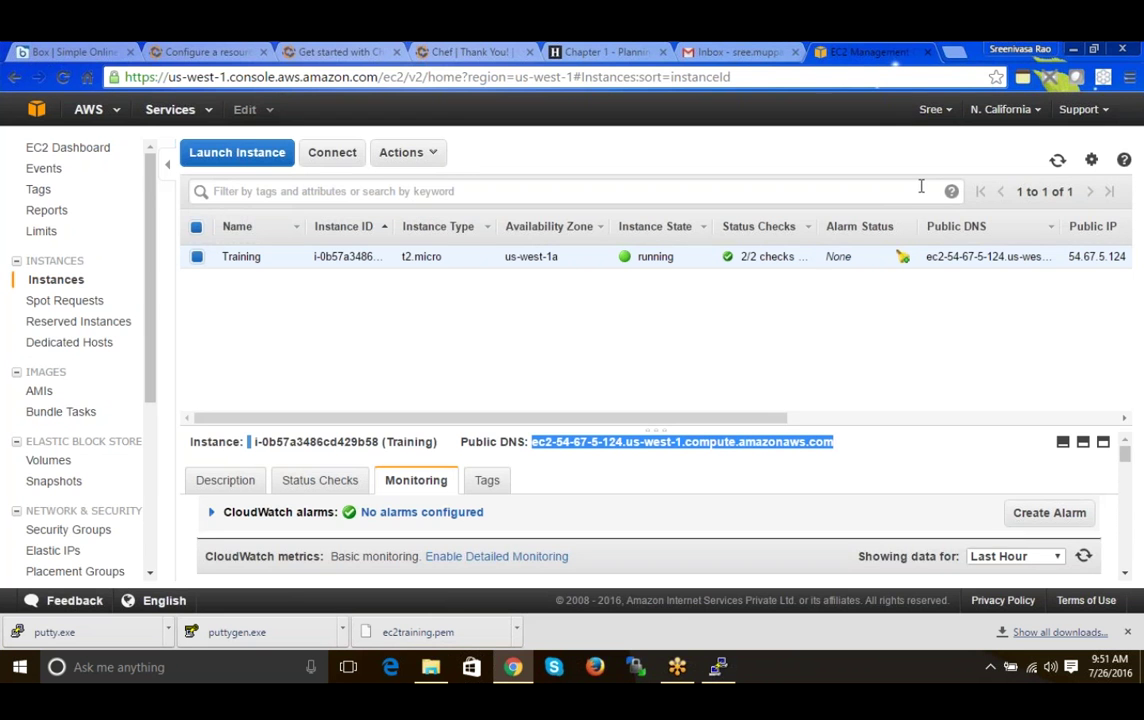
{"action": "key", "text": "ctrl+t"}
{"action": "type", "text": "ec2-54-67-5-124.us-west-1.compute.amazonaws.com"}
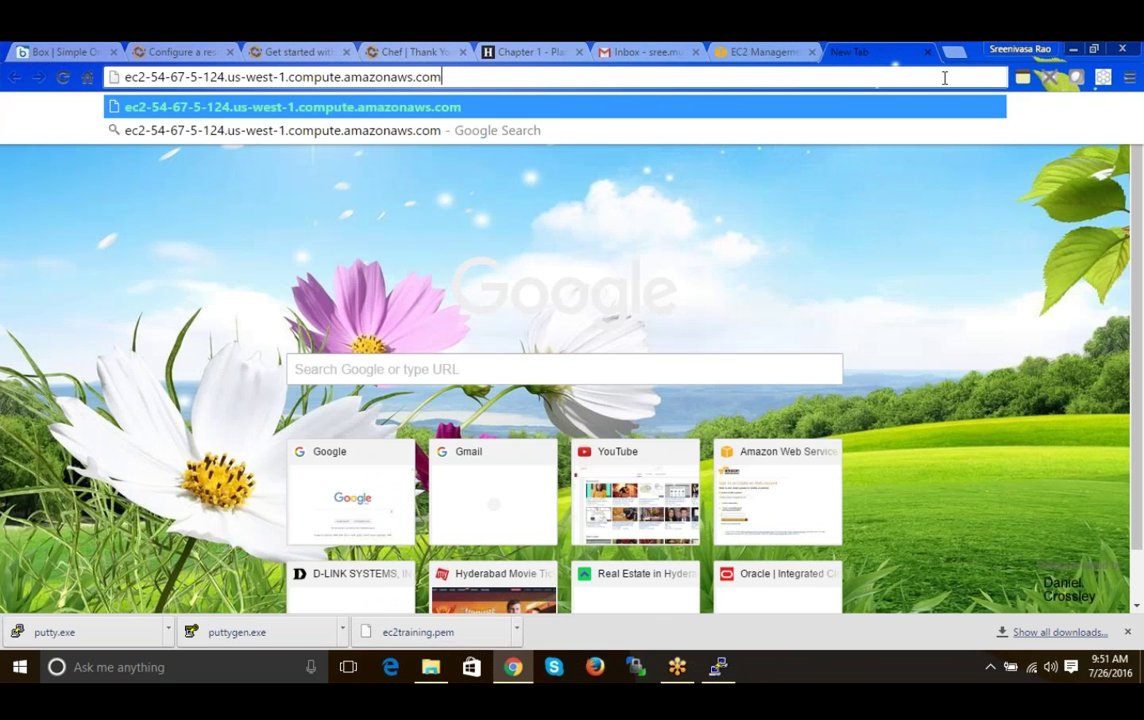
{"action": "key", "text": "Return"}
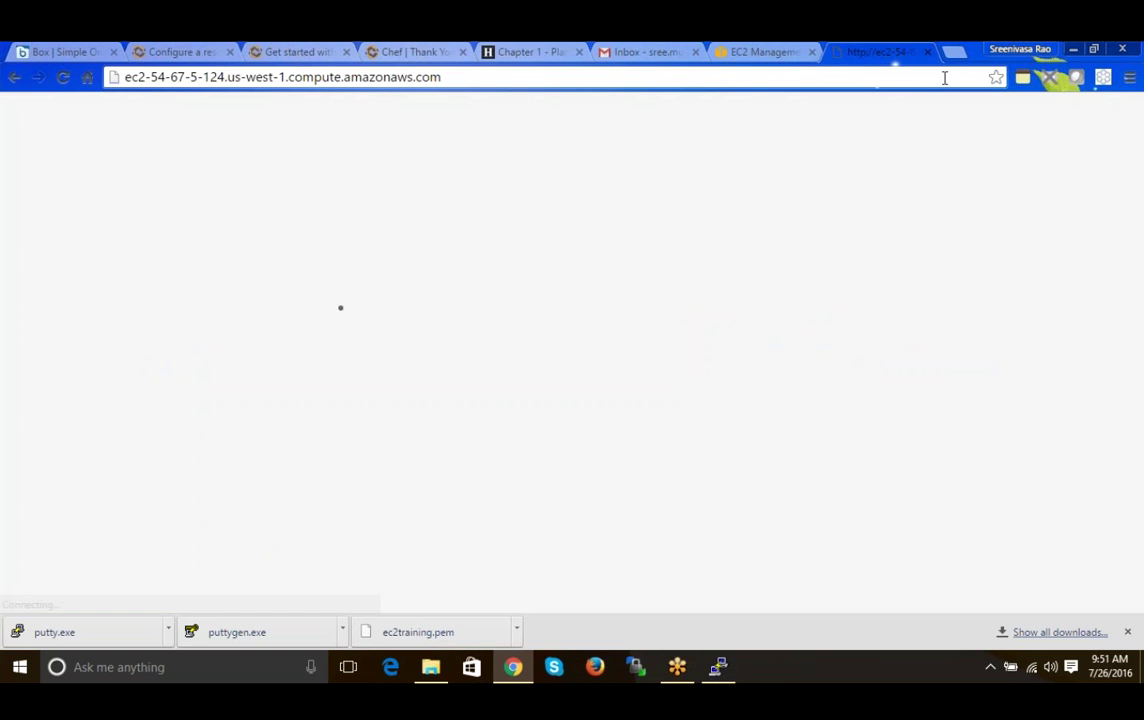
- Retry loading the DNS address several times, then close the unreachable tab
{"action": "key", "text": "Return"}
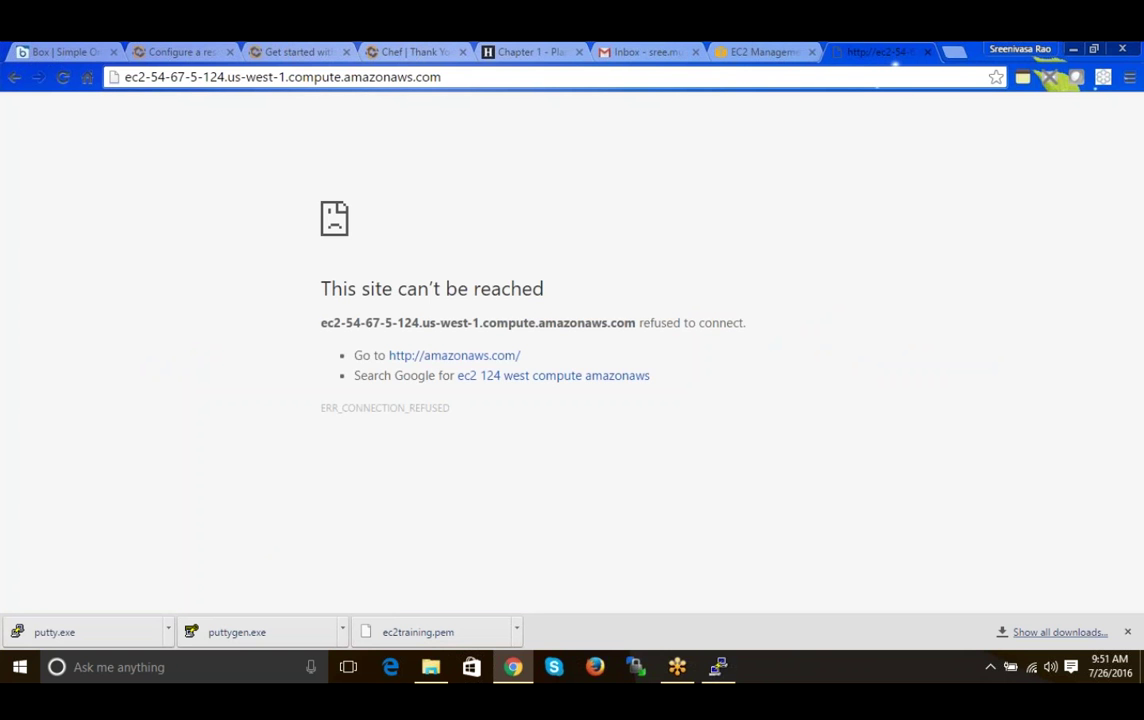
{"action": "left_click", "coordinate": [799, 79]}
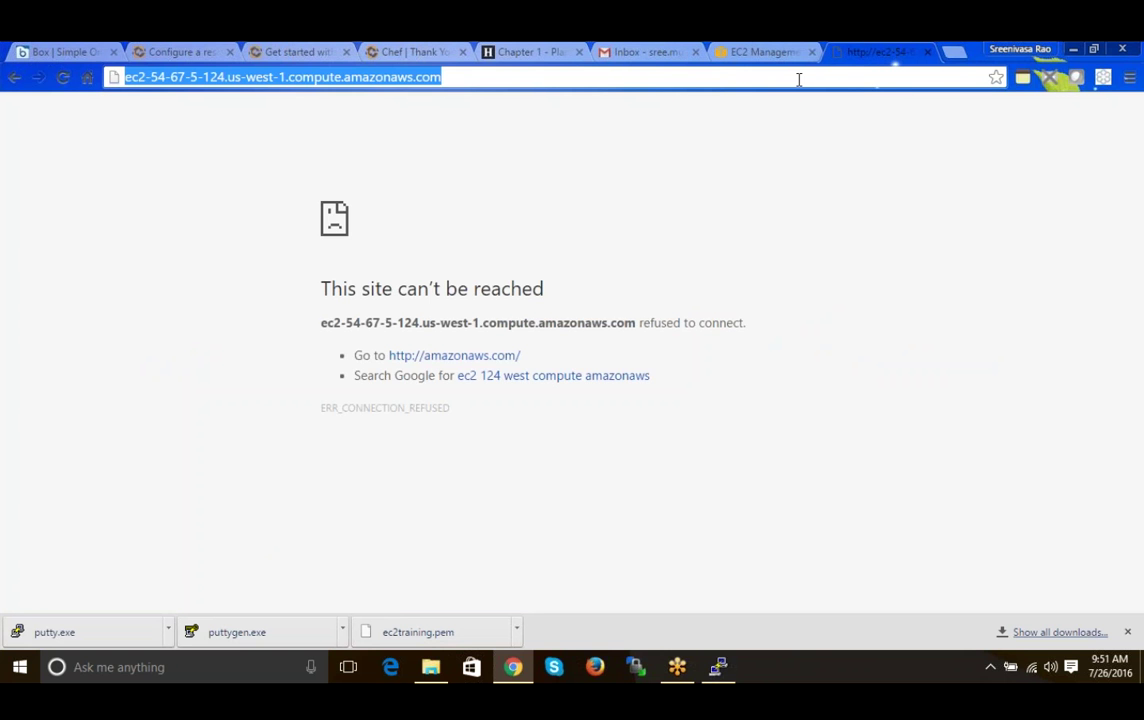
{"action": "left_click", "coordinate": [799, 79]}
{"action": "key", "text": "Return"}
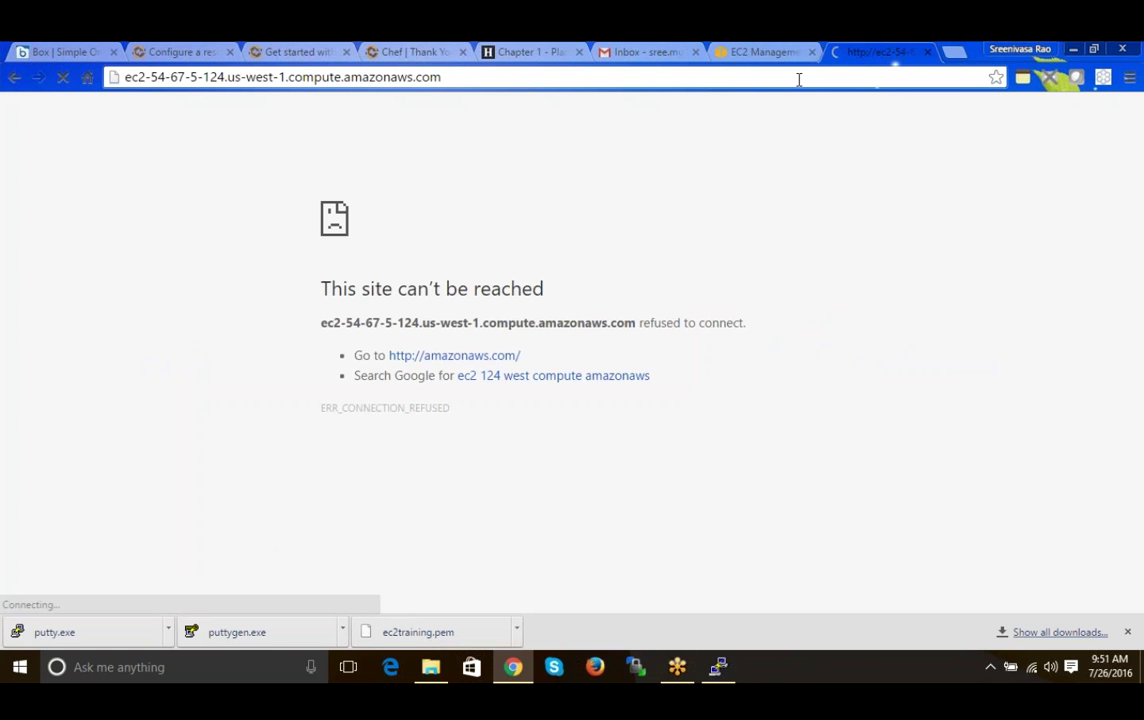
{"action": "key", "text": "ctrl+shift+Left"}
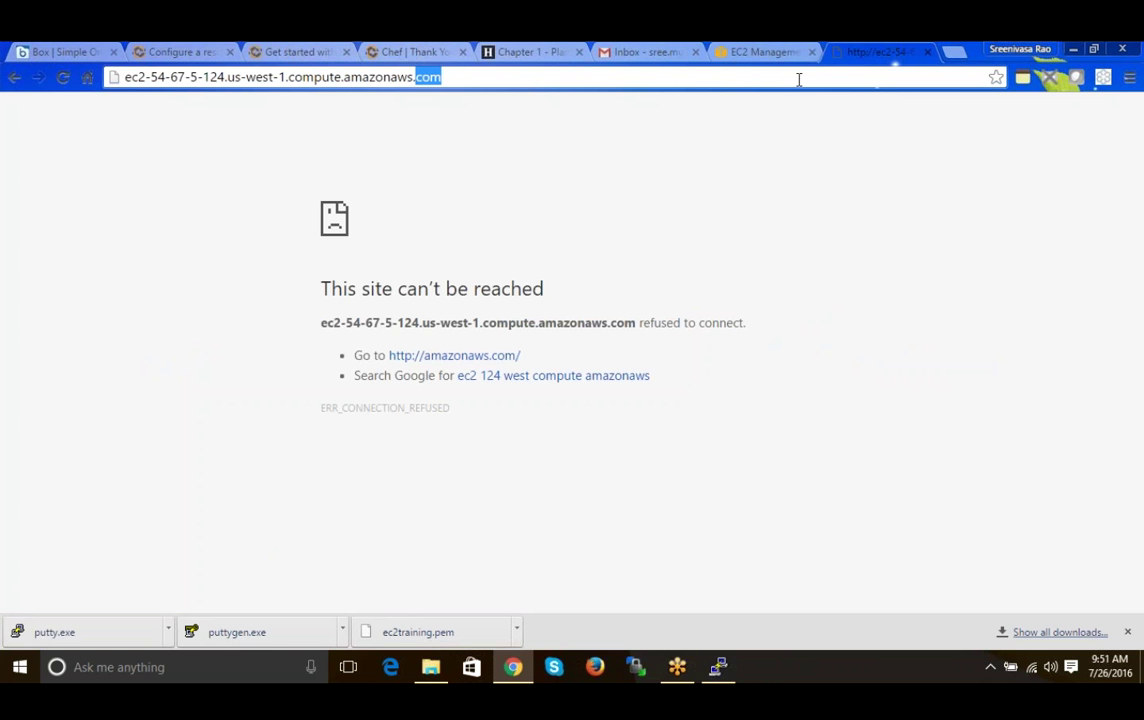
{"action": "key", "text": "End"}
{"action": "key", "text": "Return"}
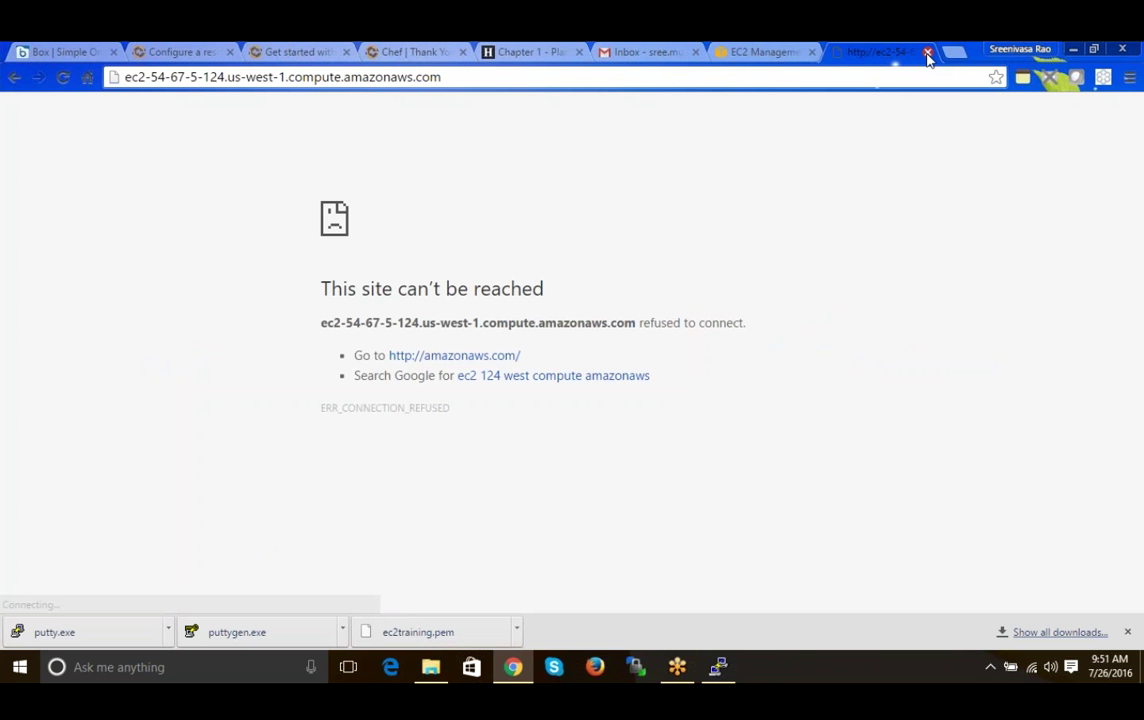
{"action": "left_click", "coordinate": [928, 54]}
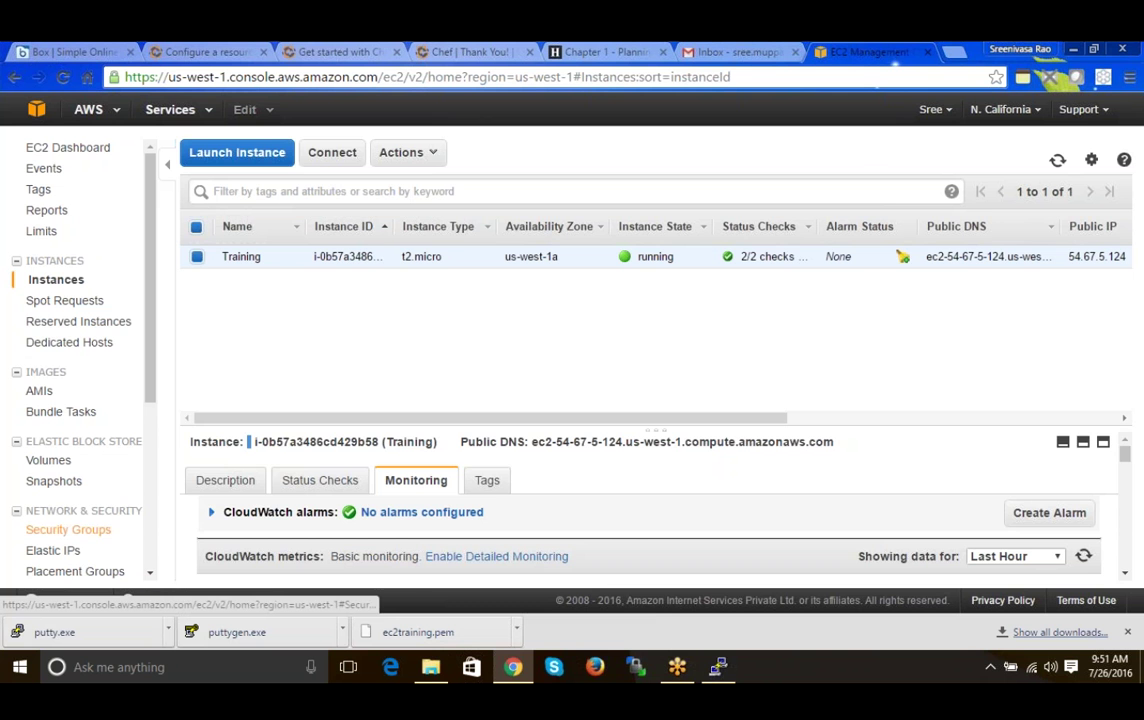
- Go to Security Groups and select the training group
{"action": "left_click", "coordinate": [68, 529]}
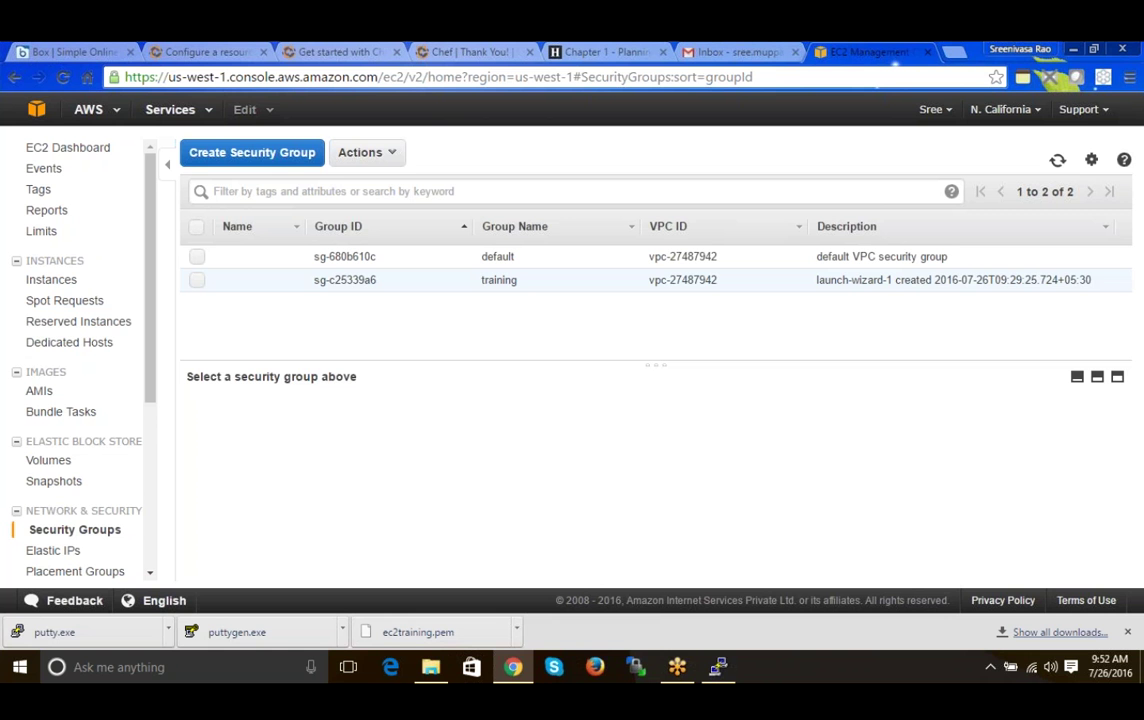
{"action": "left_click", "coordinate": [540, 280]}
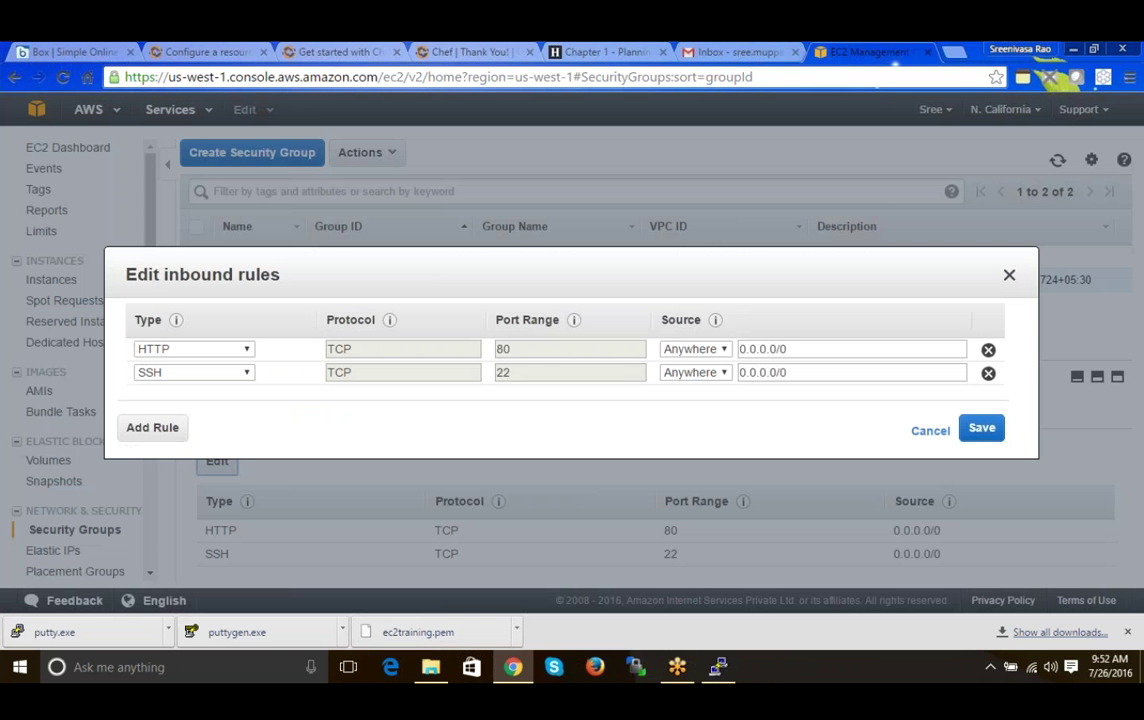
- Add a new inbound rule of type RDP on TCP port 3389
{"action": "left_click", "coordinate": [167, 429]}
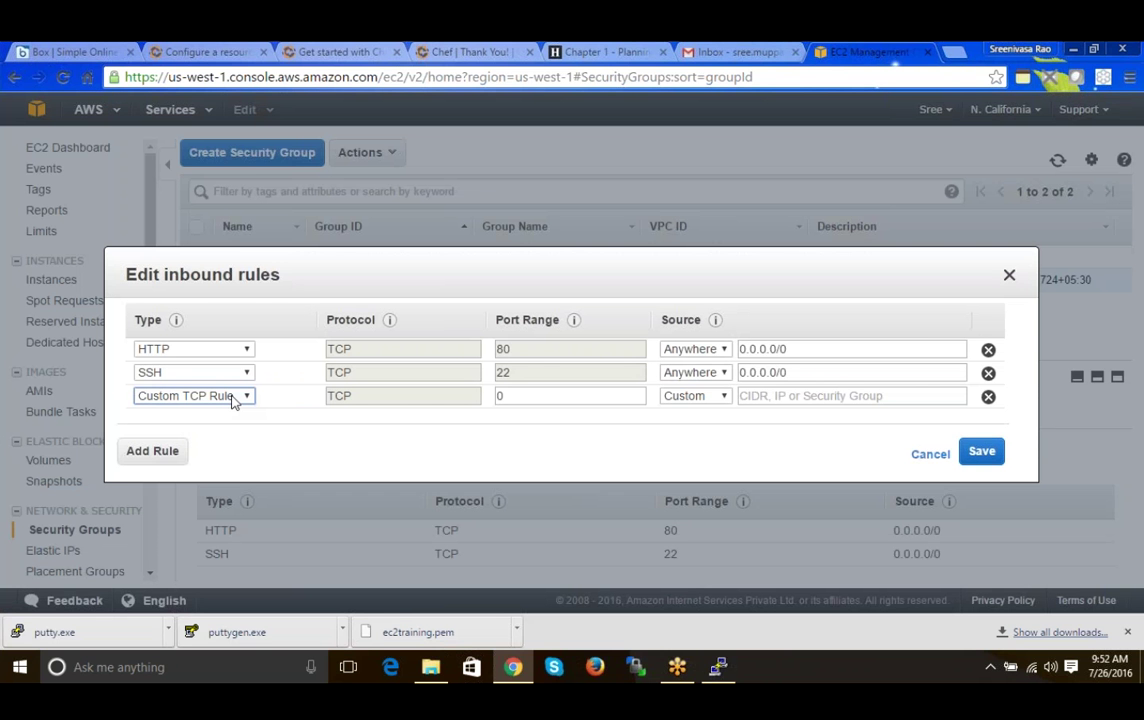
{"action": "left_click", "coordinate": [234, 397]}
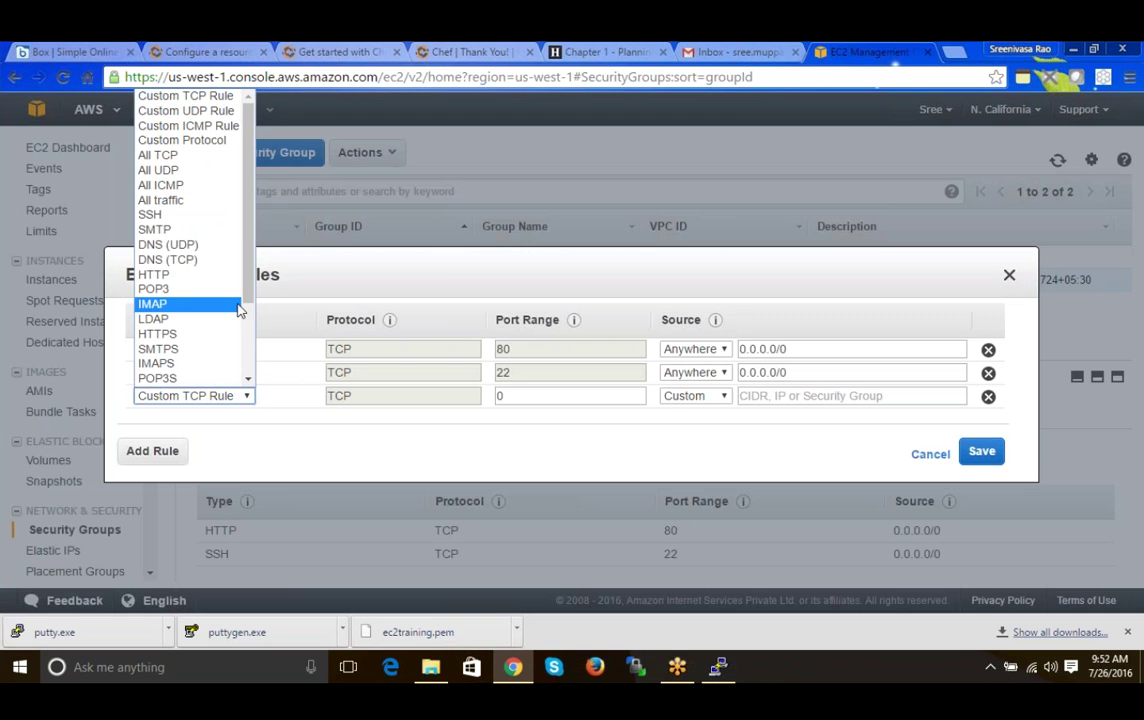
{"action": "left_click_drag", "start_coordinate": [249, 284], "coordinate": [255, 368]}
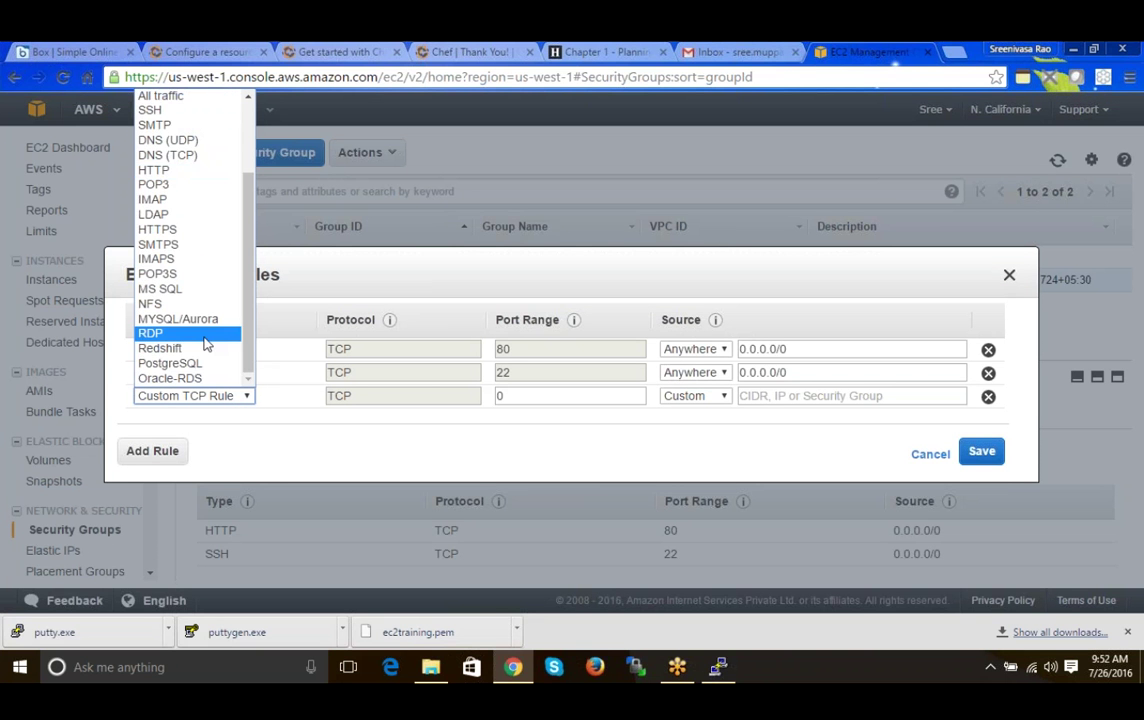
{"action": "left_click", "coordinate": [205, 343]}
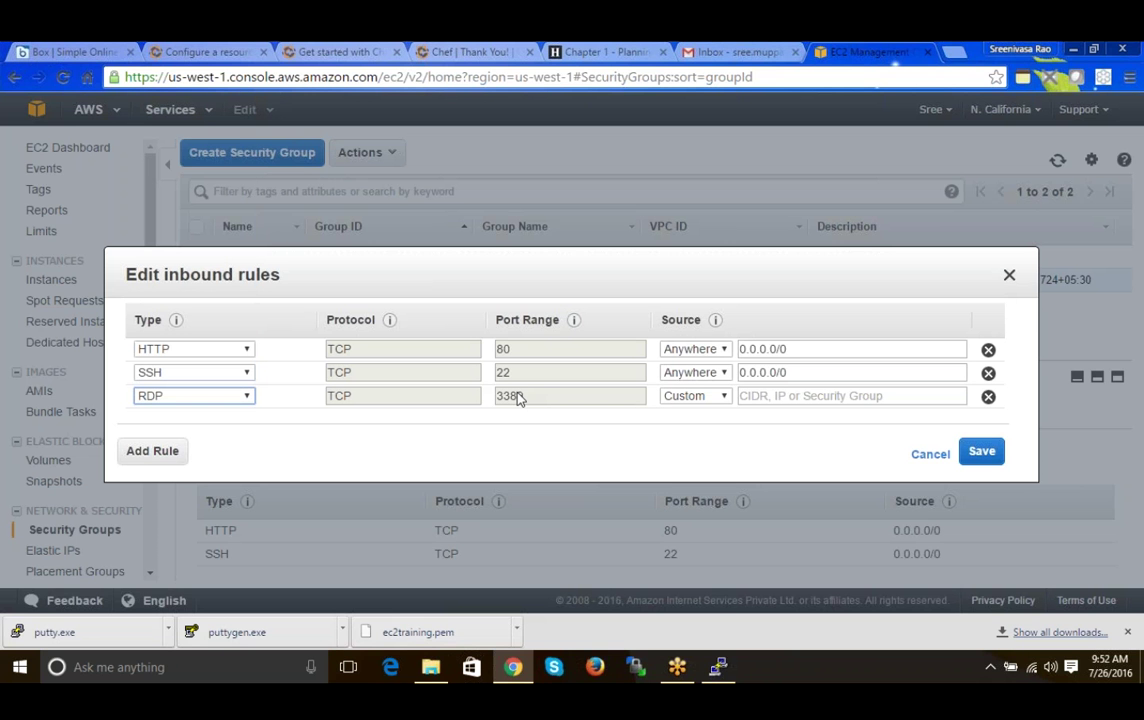
{"action": "double_click", "coordinate": [518, 397]}
- Set the RDP rule's source to Anywhere (0.0.0.0/0) and save the inbound rules
{"action": "left_click", "coordinate": [718, 397]}
{"action": "left_click", "coordinate": [700, 428]}
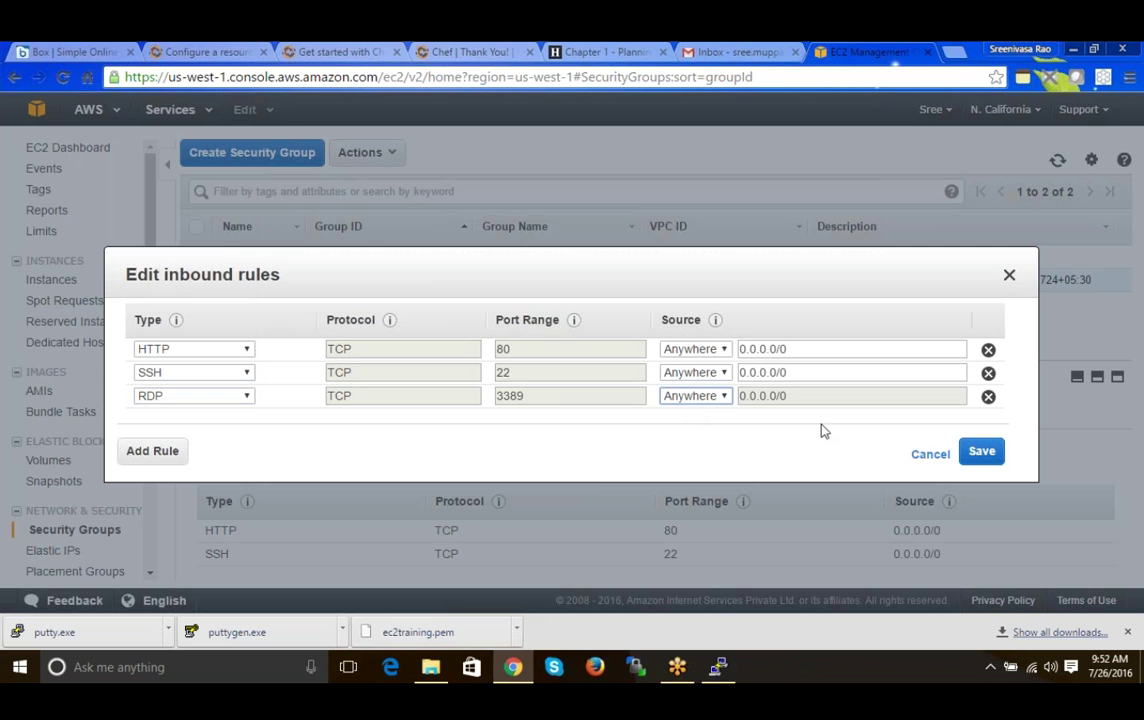
{"action": "left_click_drag", "start_coordinate": [795, 400], "coordinate": [742, 402]}
{"action": "left_click", "coordinate": [716, 398]}
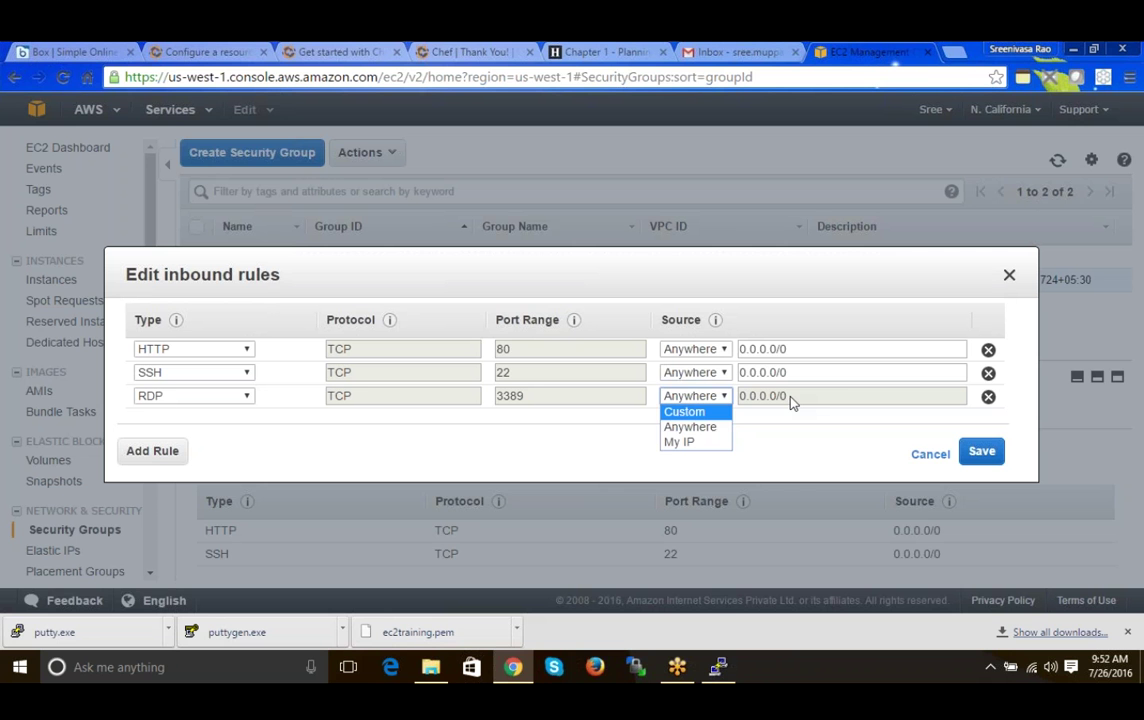
{"action": "left_click", "coordinate": [720, 413]}
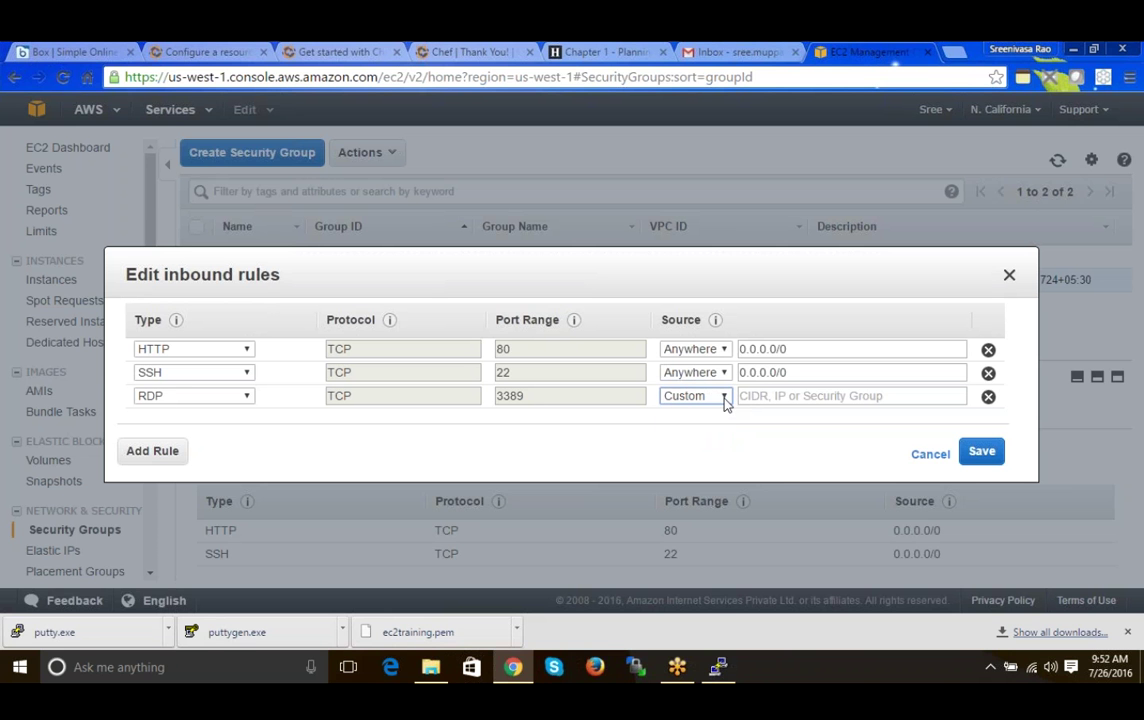
{"action": "left_click", "coordinate": [726, 400]}
{"action": "left_click", "coordinate": [708, 443]}
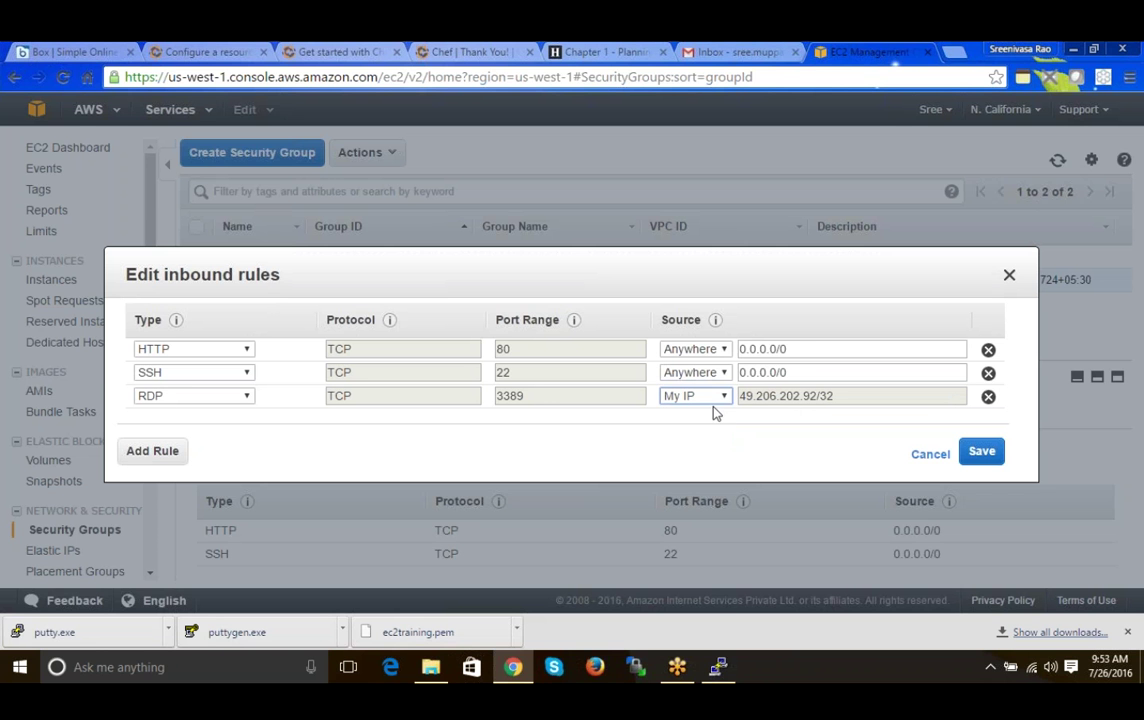
{"action": "left_click", "coordinate": [716, 396]}
{"action": "left_click", "coordinate": [706, 427]}
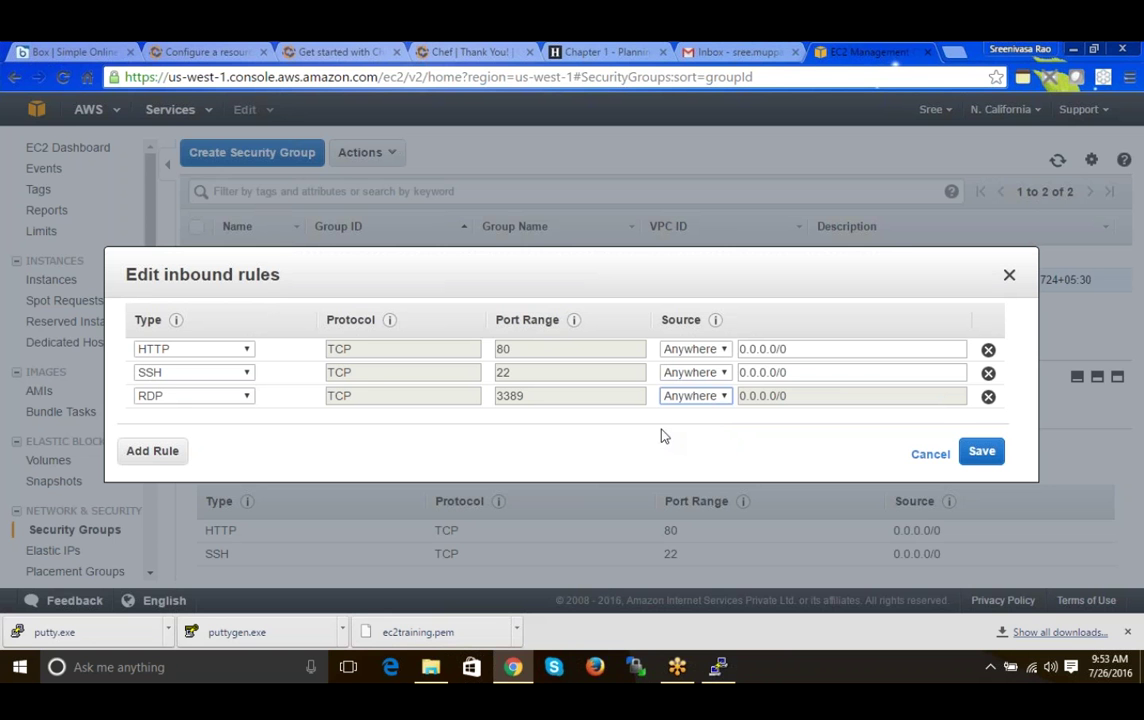
{"action": "left_click", "coordinate": [981, 451]}
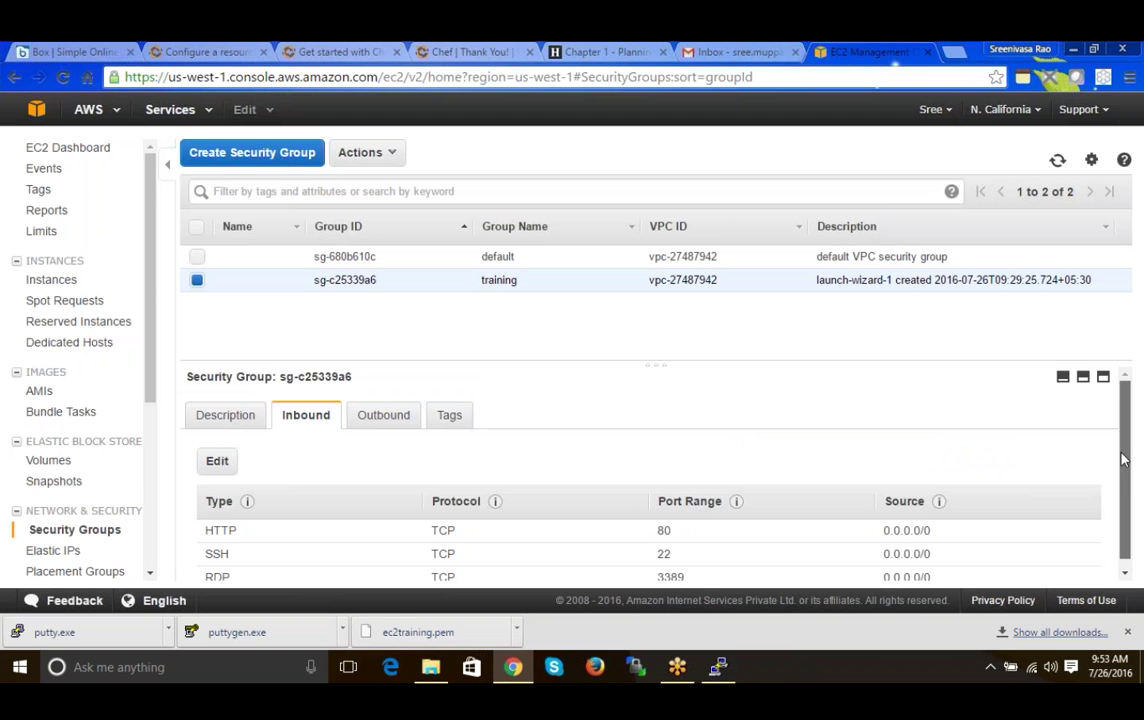
- Verify the training group's inbound rules for ports 80, 22 and 3389, then return to Instances
{"action": "left_click_drag", "start_coordinate": [1122, 458], "coordinate": [1122, 484]}
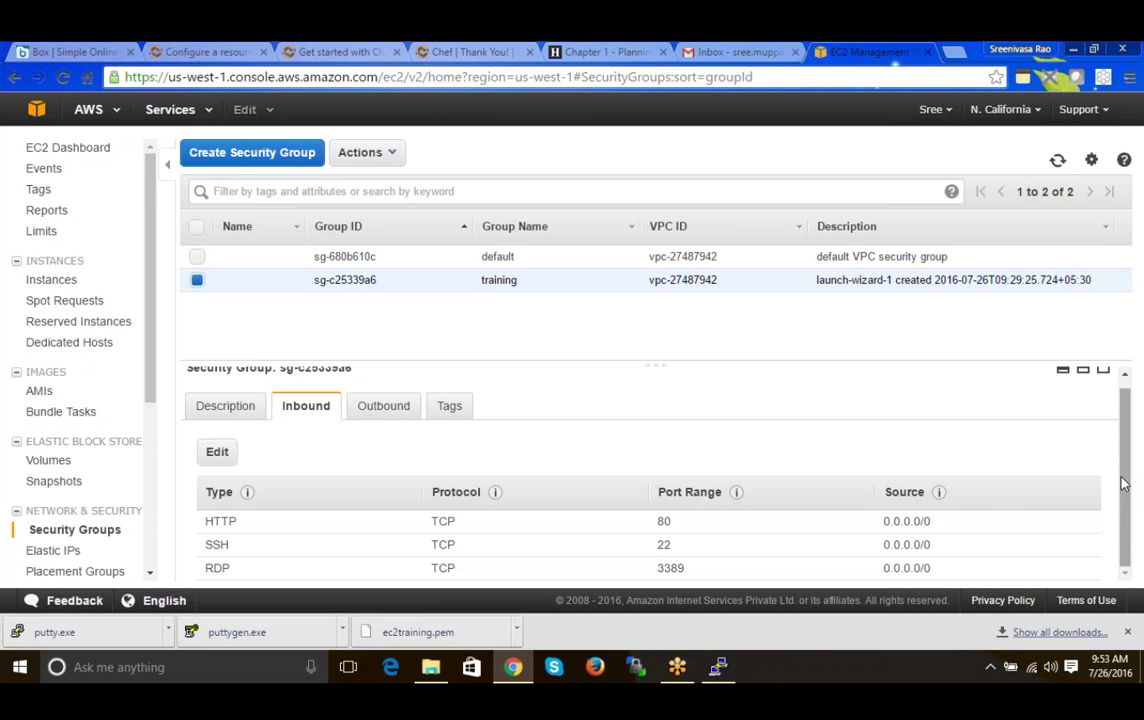
{"action": "double_click", "coordinate": [670, 568]}
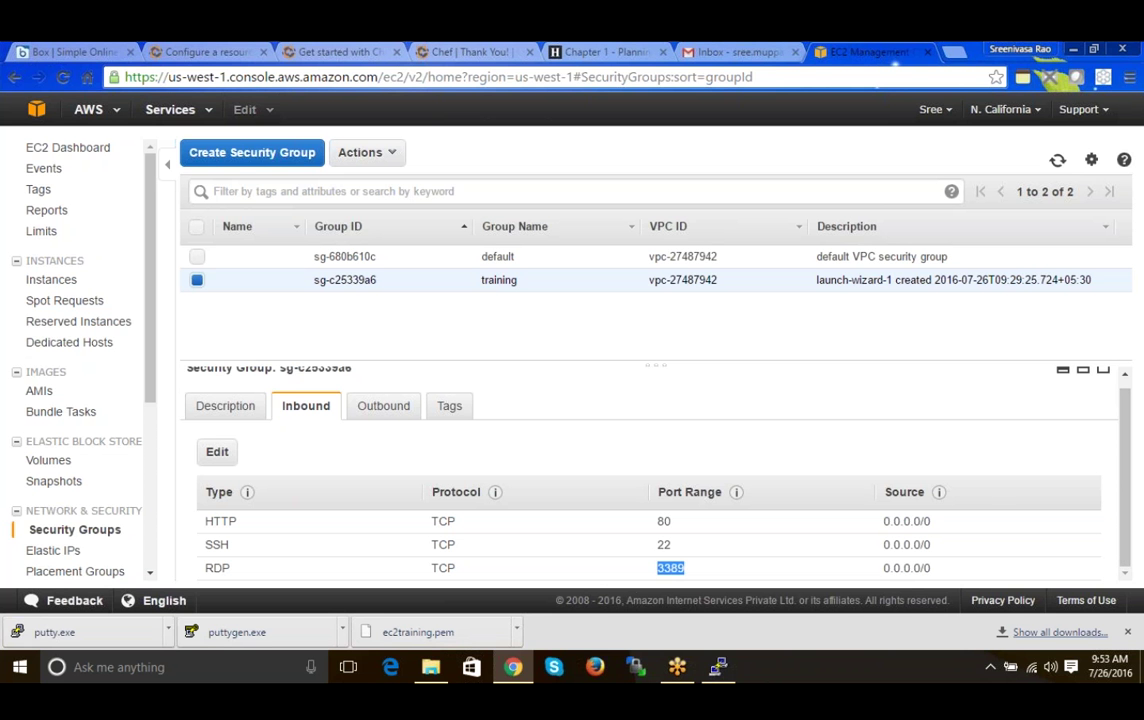
{"action": "left_click", "coordinate": [681, 570]}
{"action": "double_click", "coordinate": [681, 570]}
{"action": "left_click", "coordinate": [55, 280]}
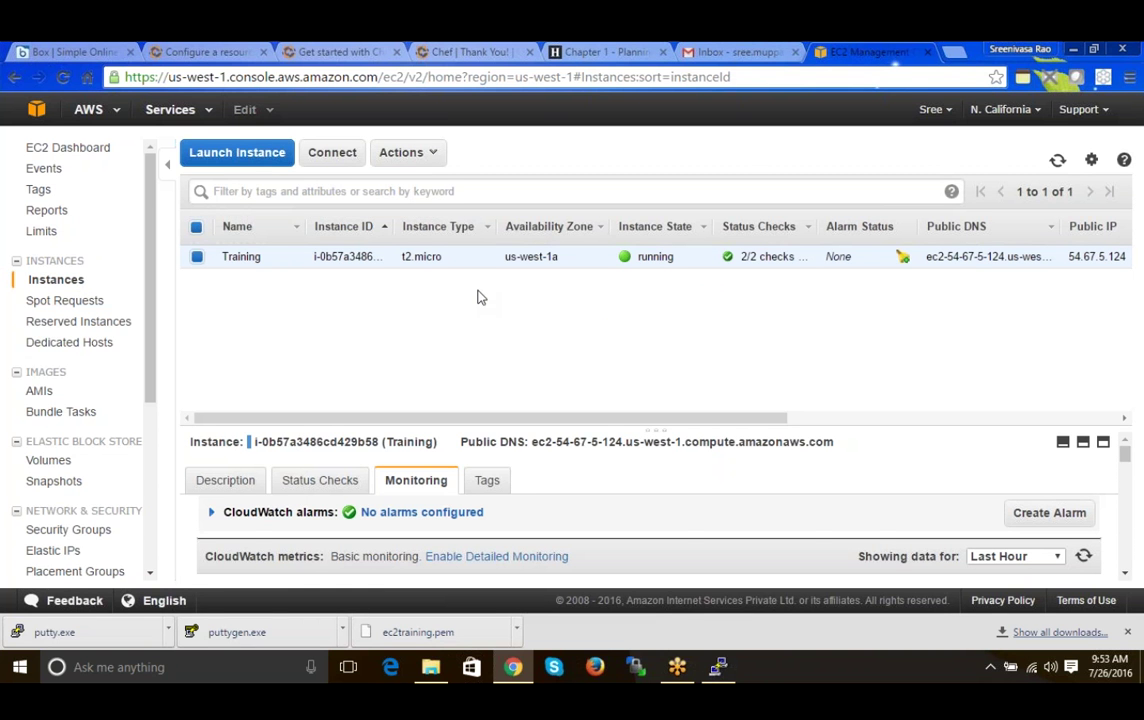
{"action": "left_click", "coordinate": [850, 423]}
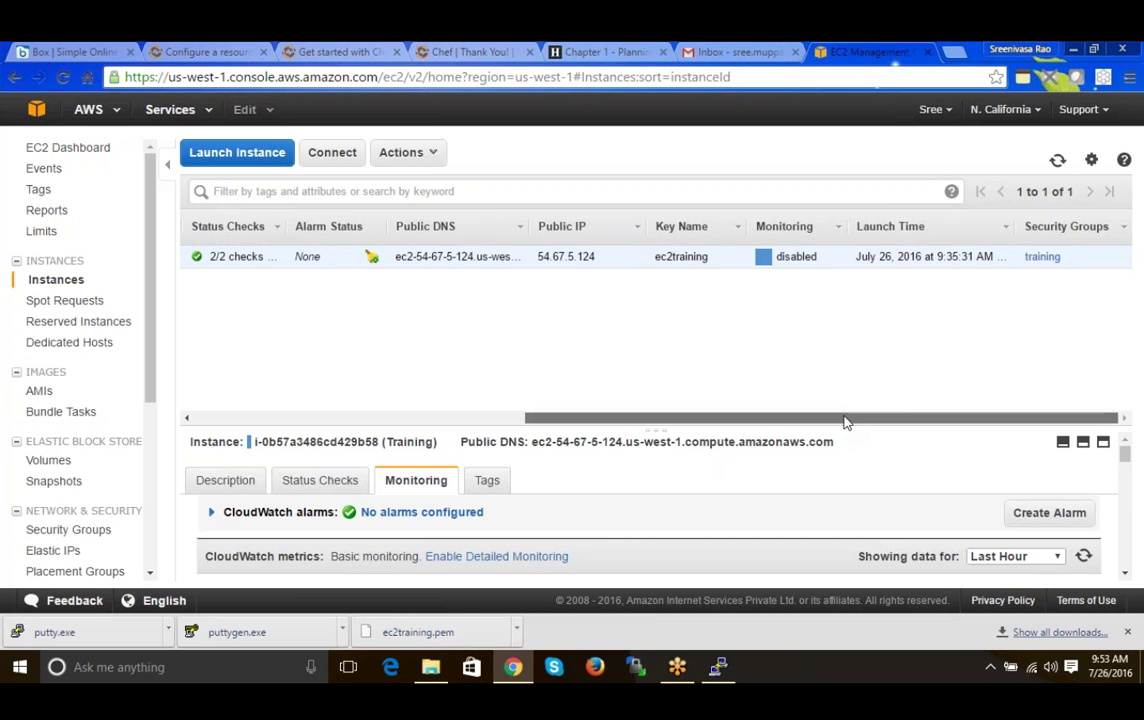
{"action": "left_click_drag", "start_coordinate": [850, 423], "coordinate": [366, 382]}
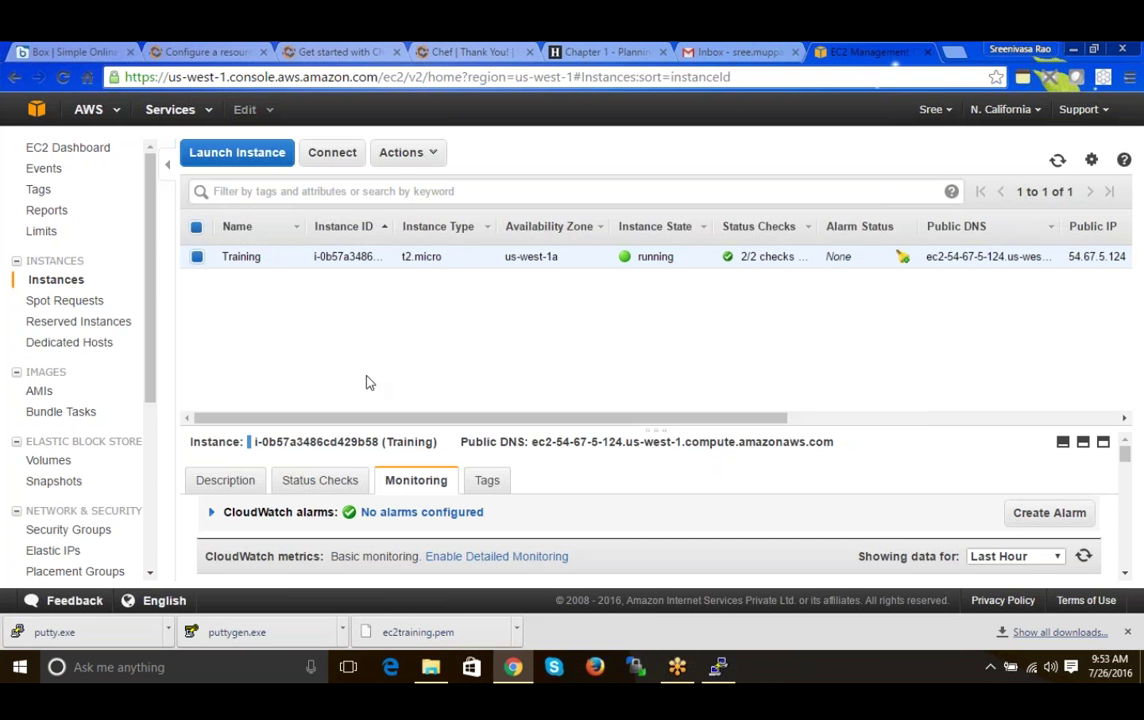
{"action": "left_click_drag", "start_coordinate": [150, 323], "coordinate": [166, 367]}
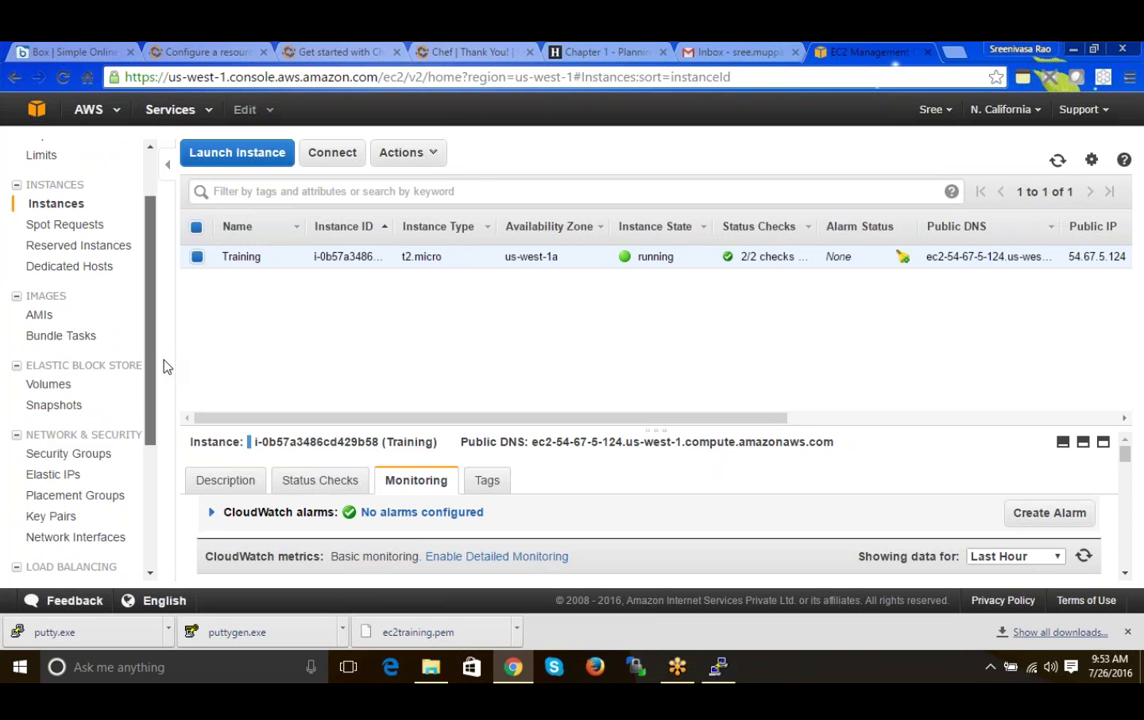
{"action": "left_click_drag", "start_coordinate": [166, 367], "coordinate": [155, 313]}
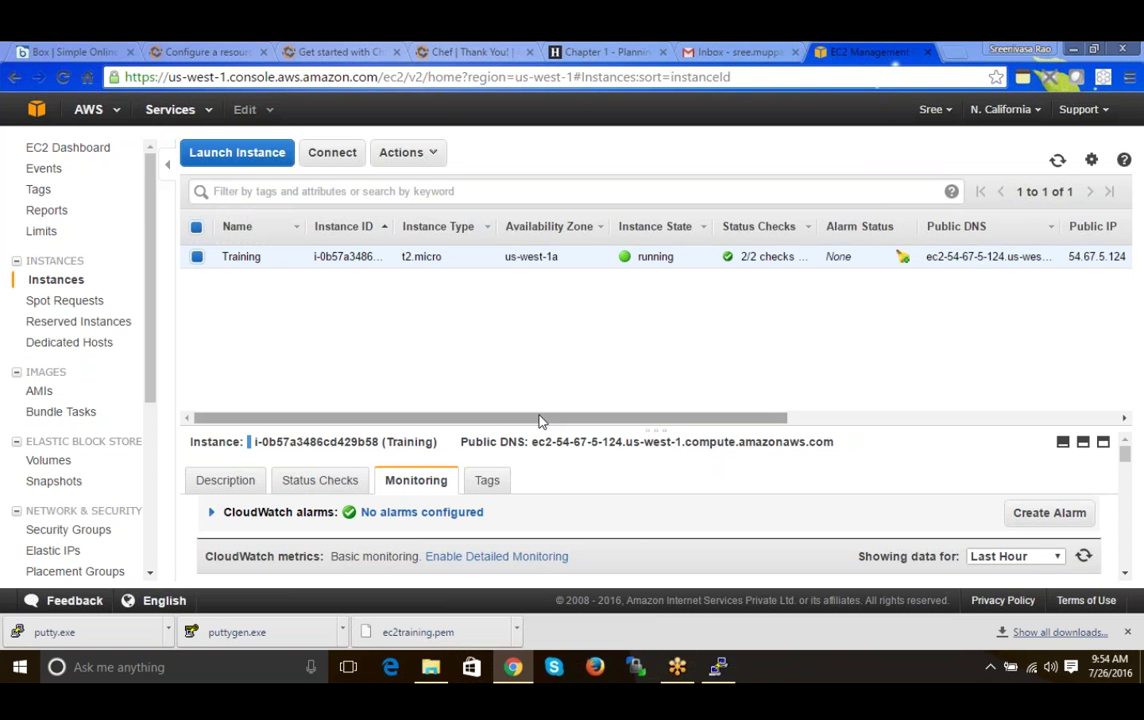
{"action": "left_click_drag", "start_coordinate": [535, 422], "coordinate": [565, 422]}
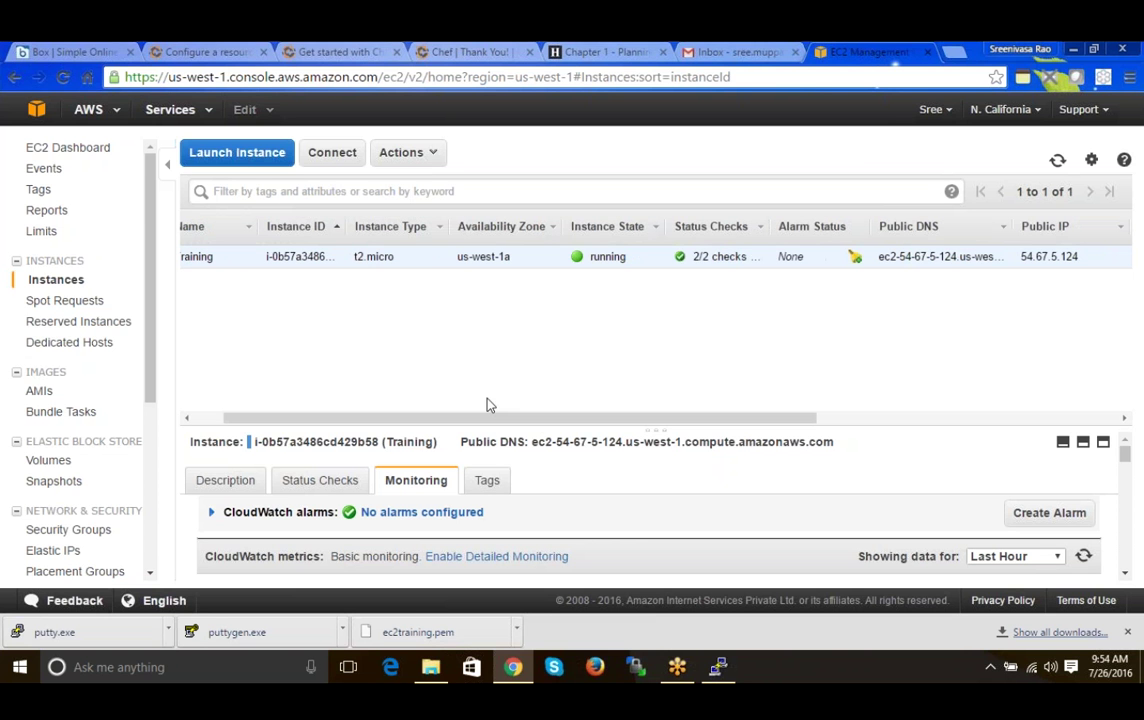